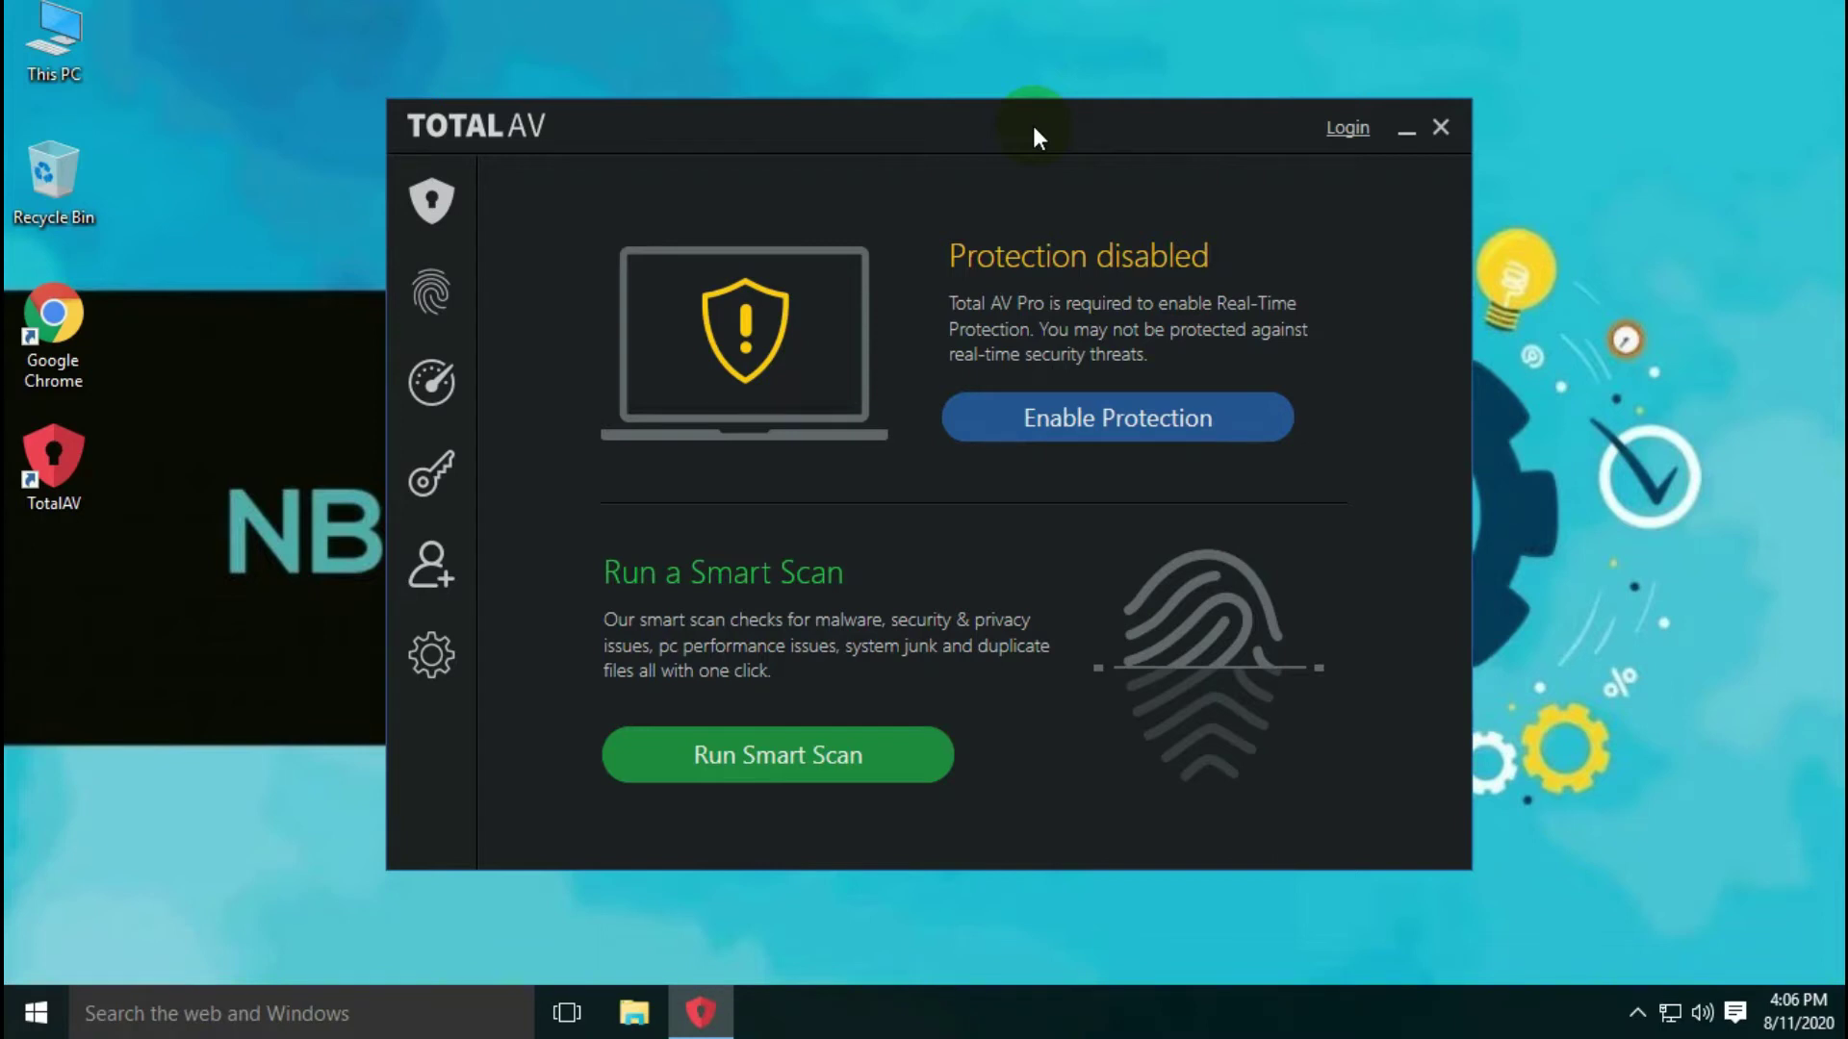
Try to enable real-time protection in the Real-time Protection settings and dismiss the Pro upgrade offer.
drag(1031, 123, 1035, 75)
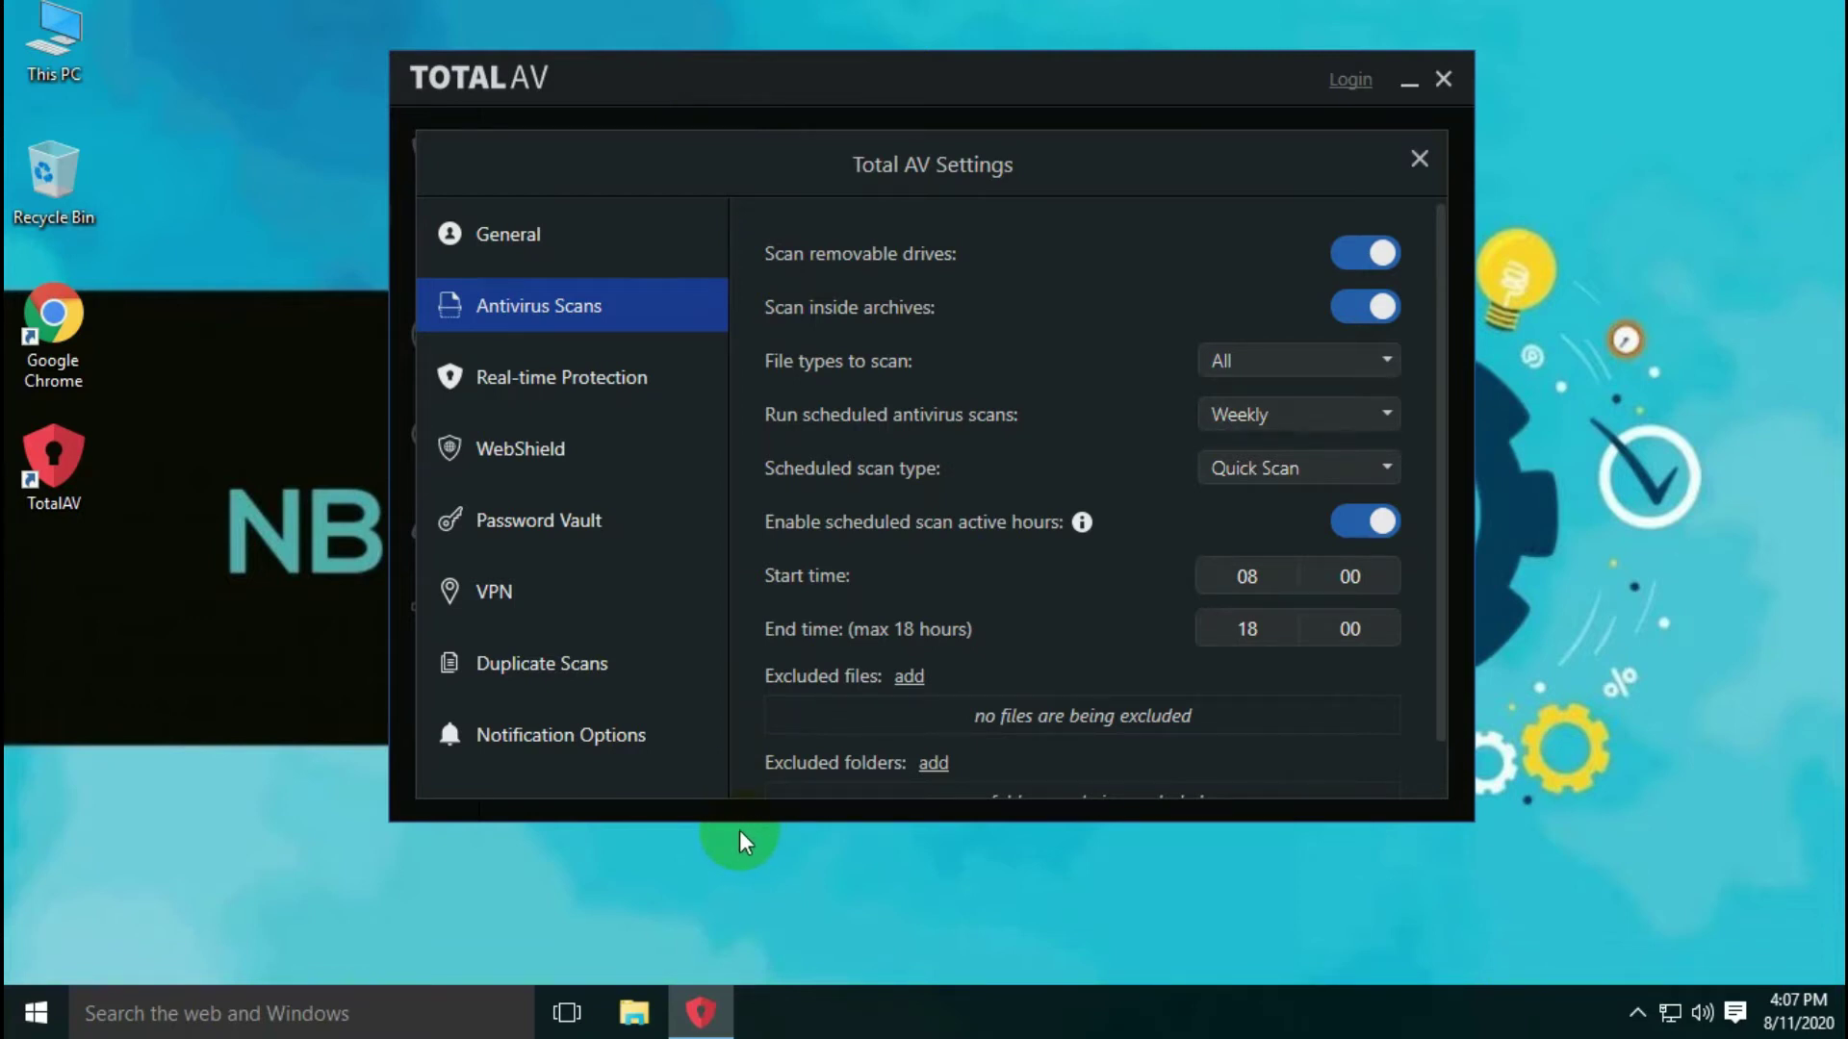
click(528, 388)
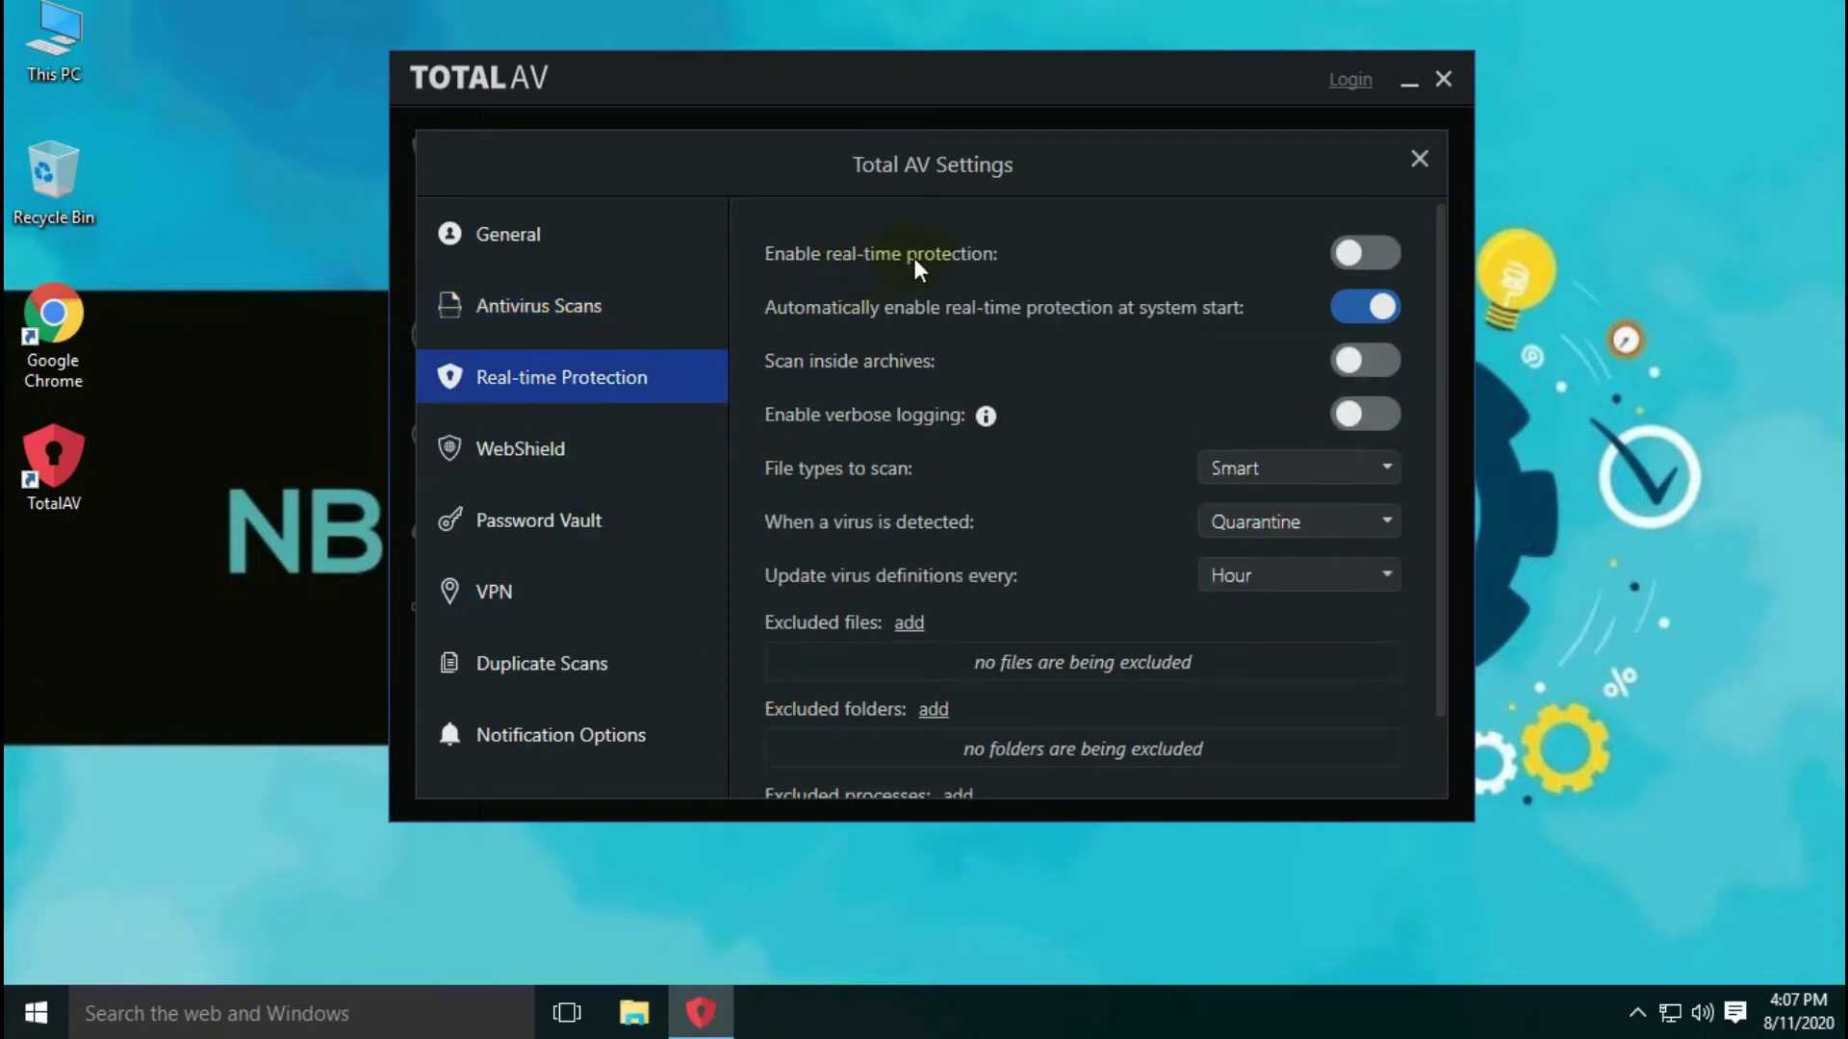
click(1378, 256)
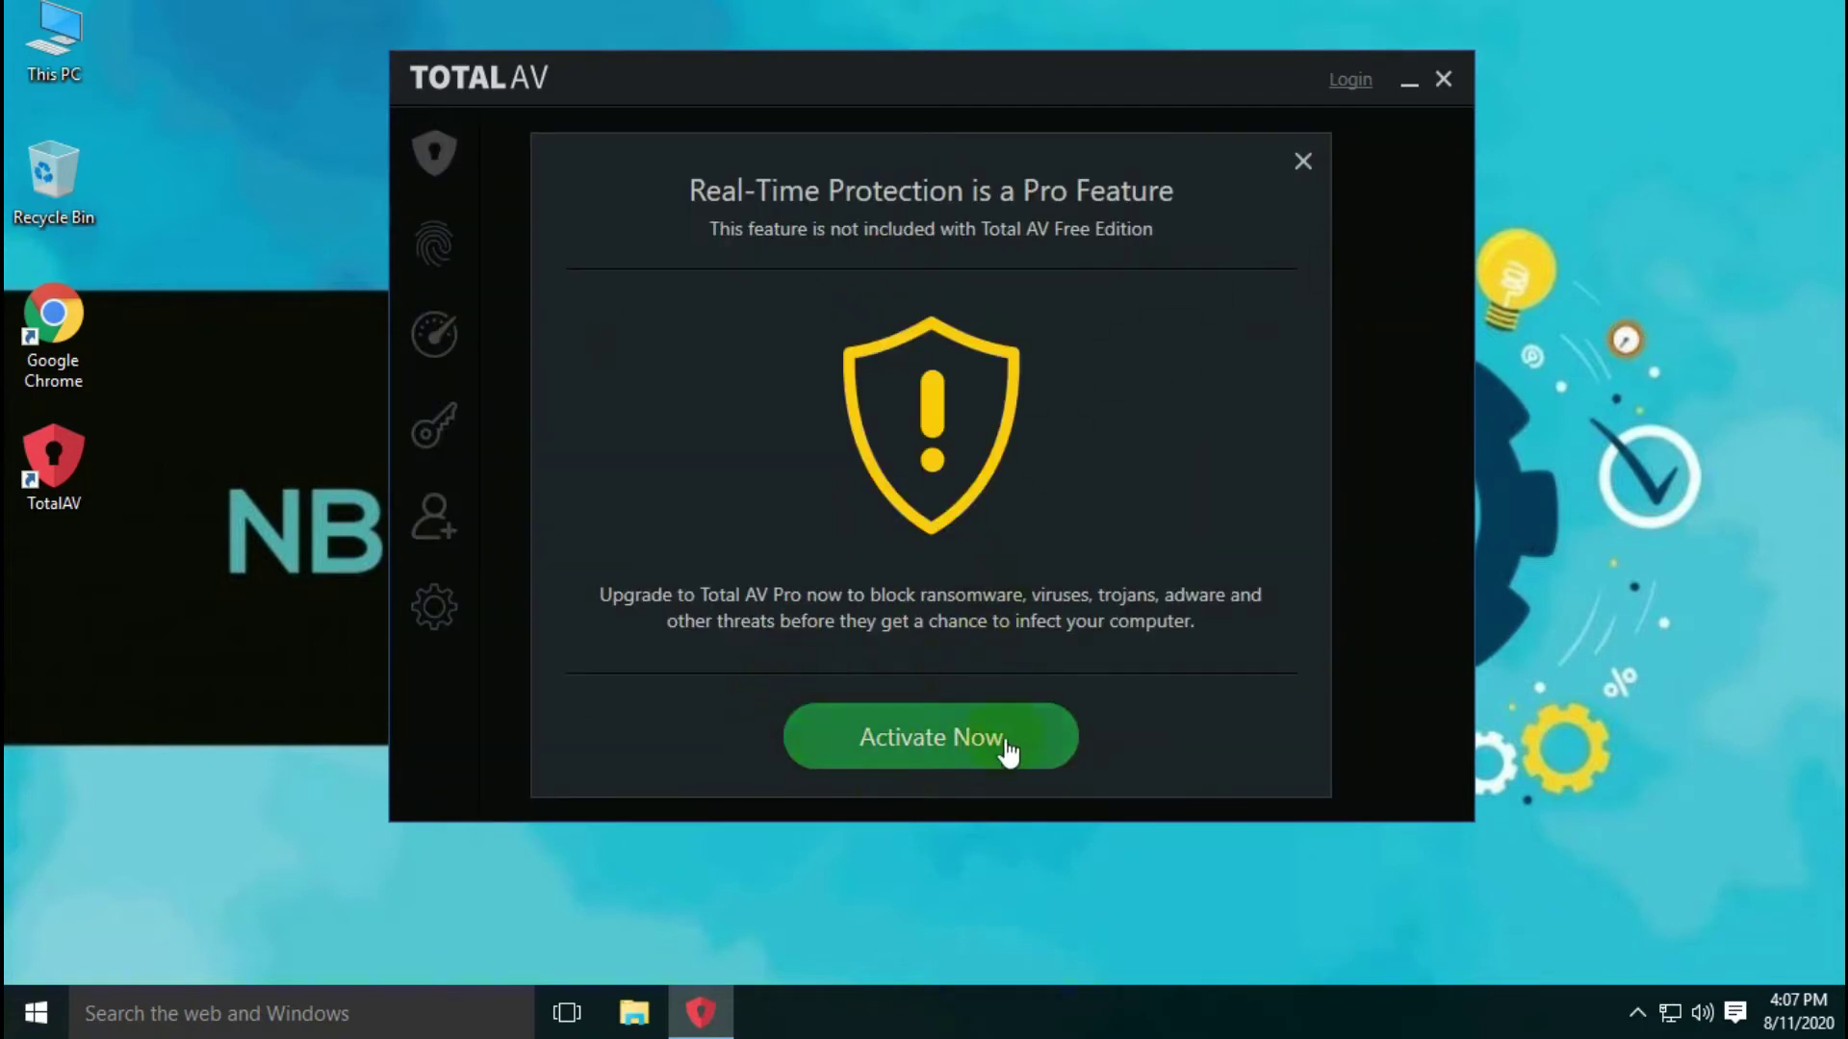
click(1303, 161)
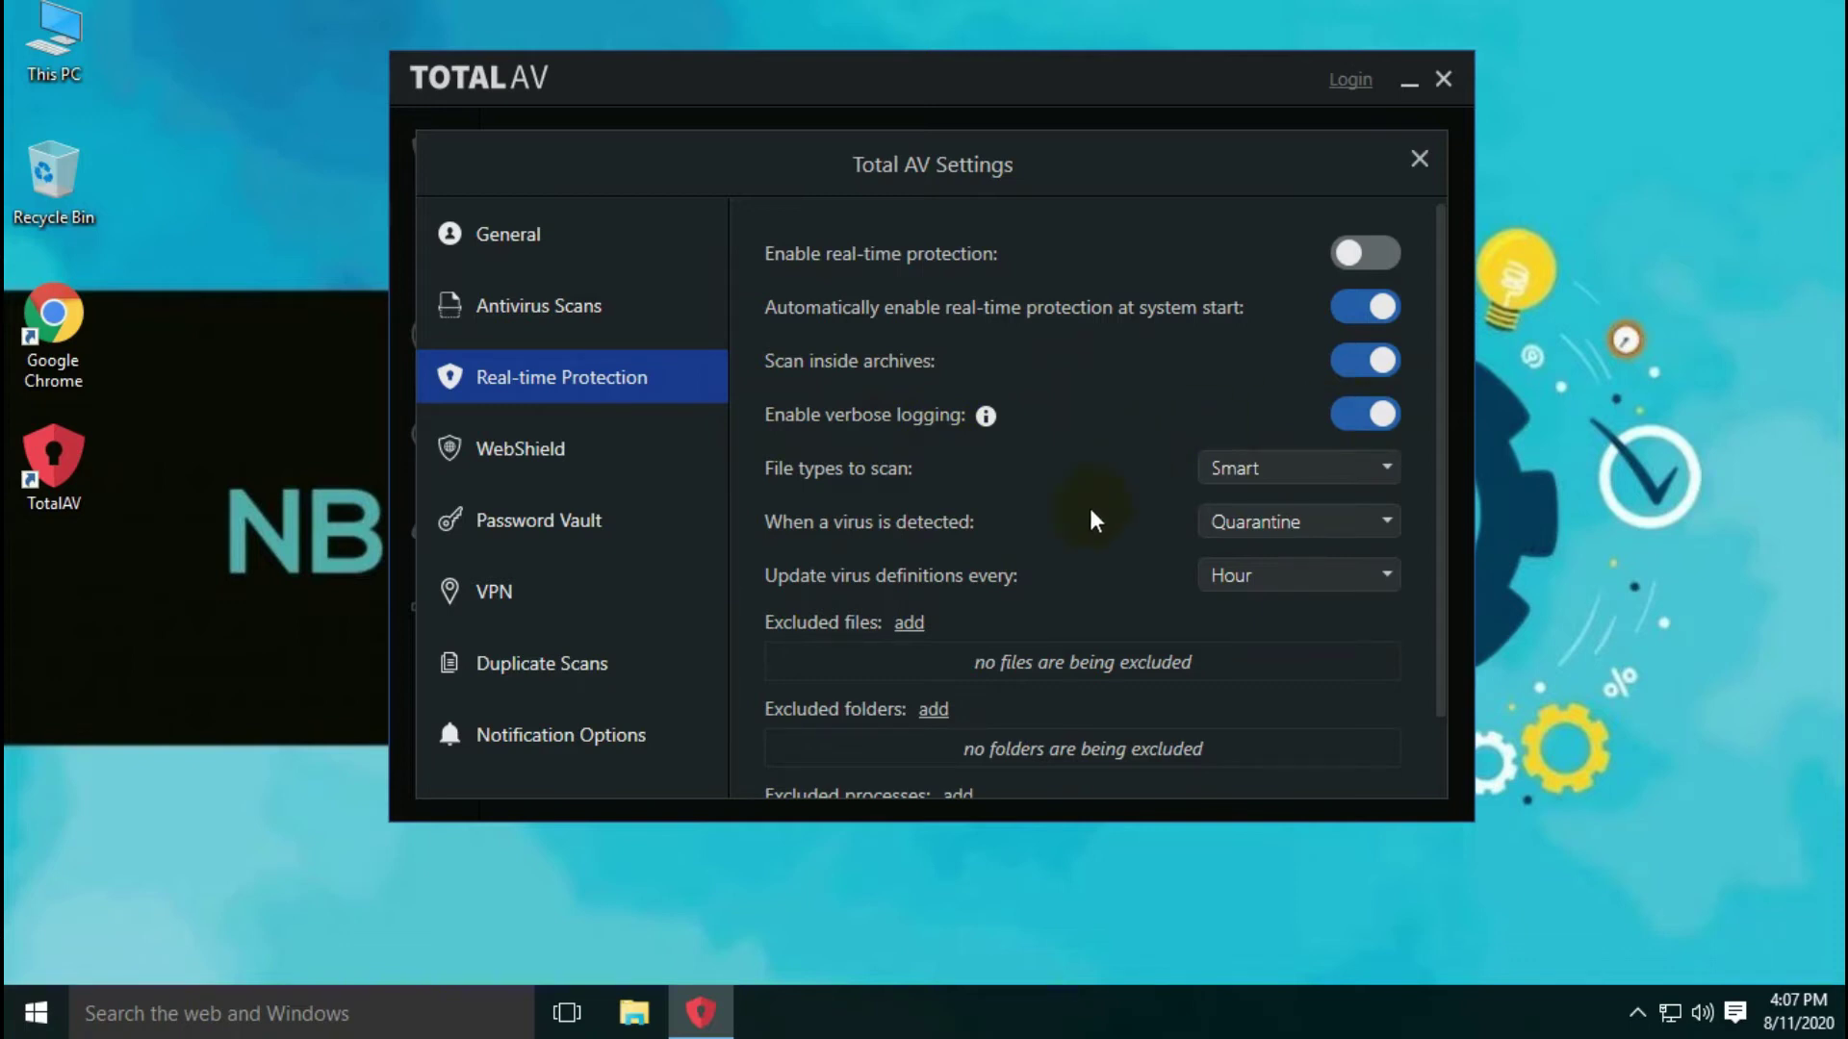
Examine the Real-time Protection choices for file types to scan and the virus definition update interval.
scroll(1091, 512, down, 1)
scroll(1091, 511, down, 1)
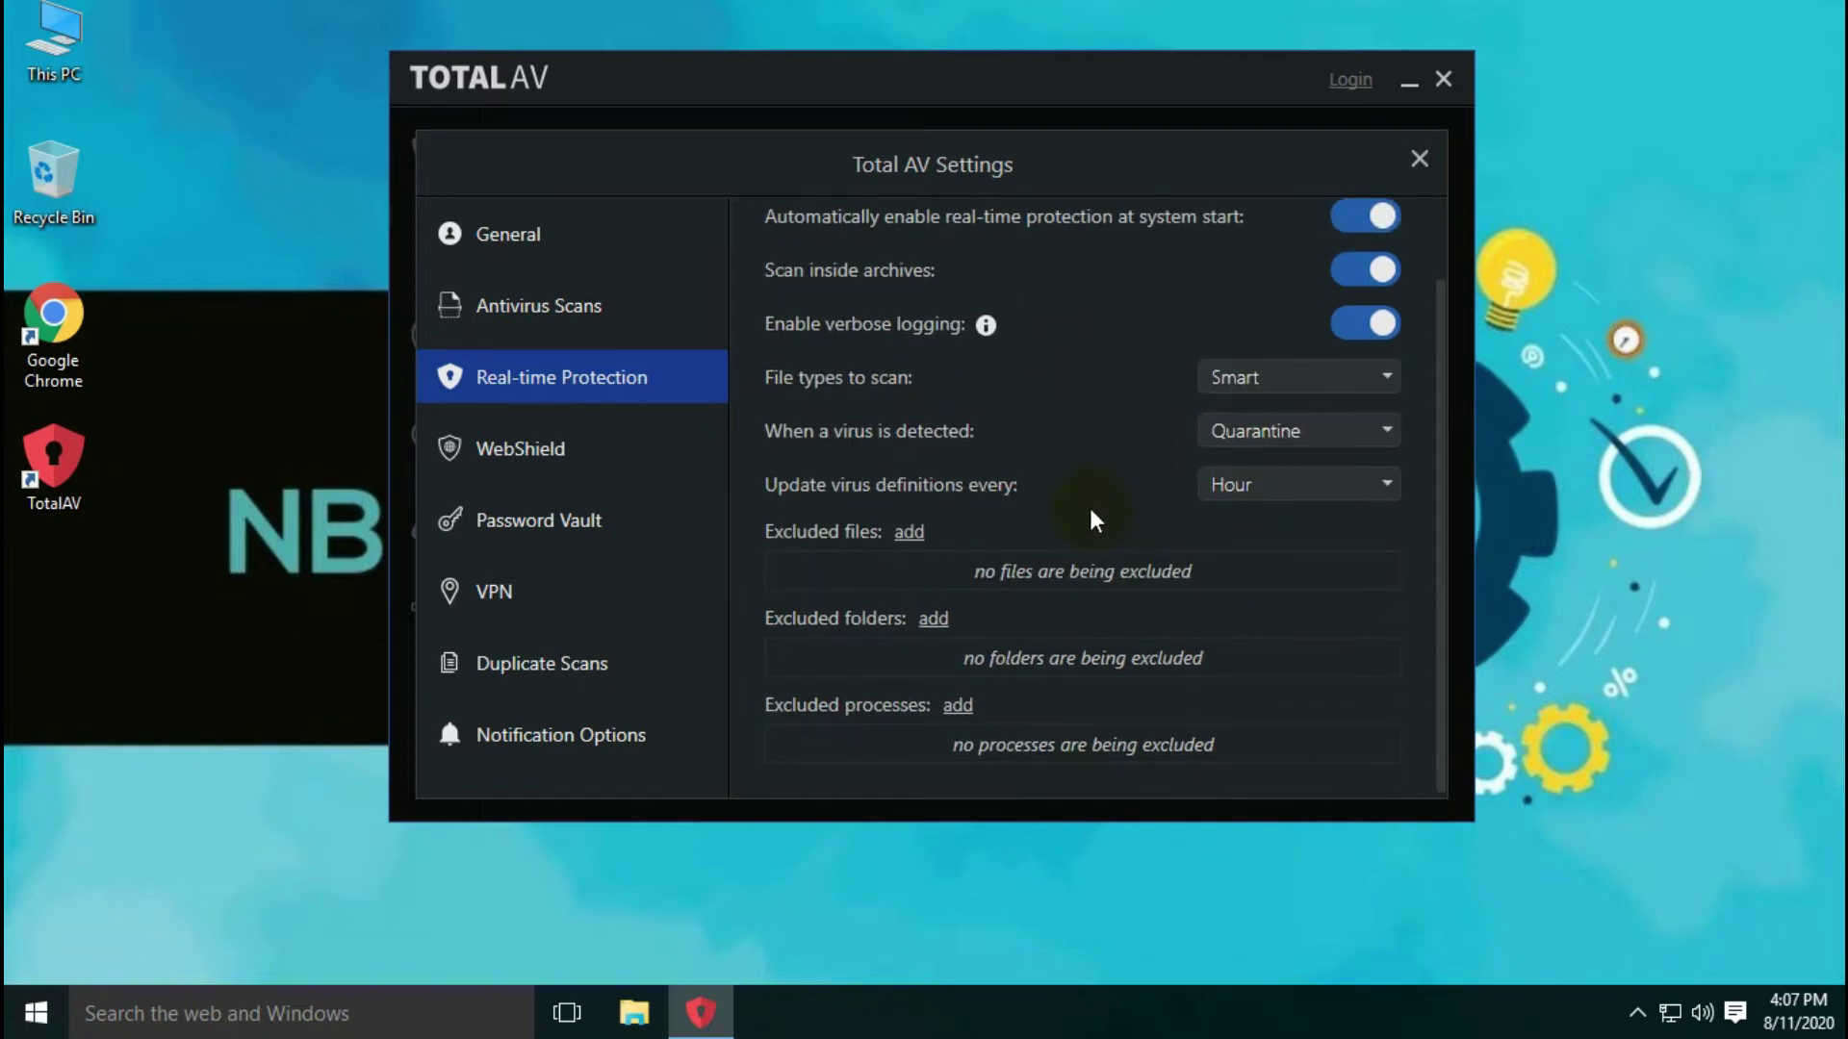
click(1300, 379)
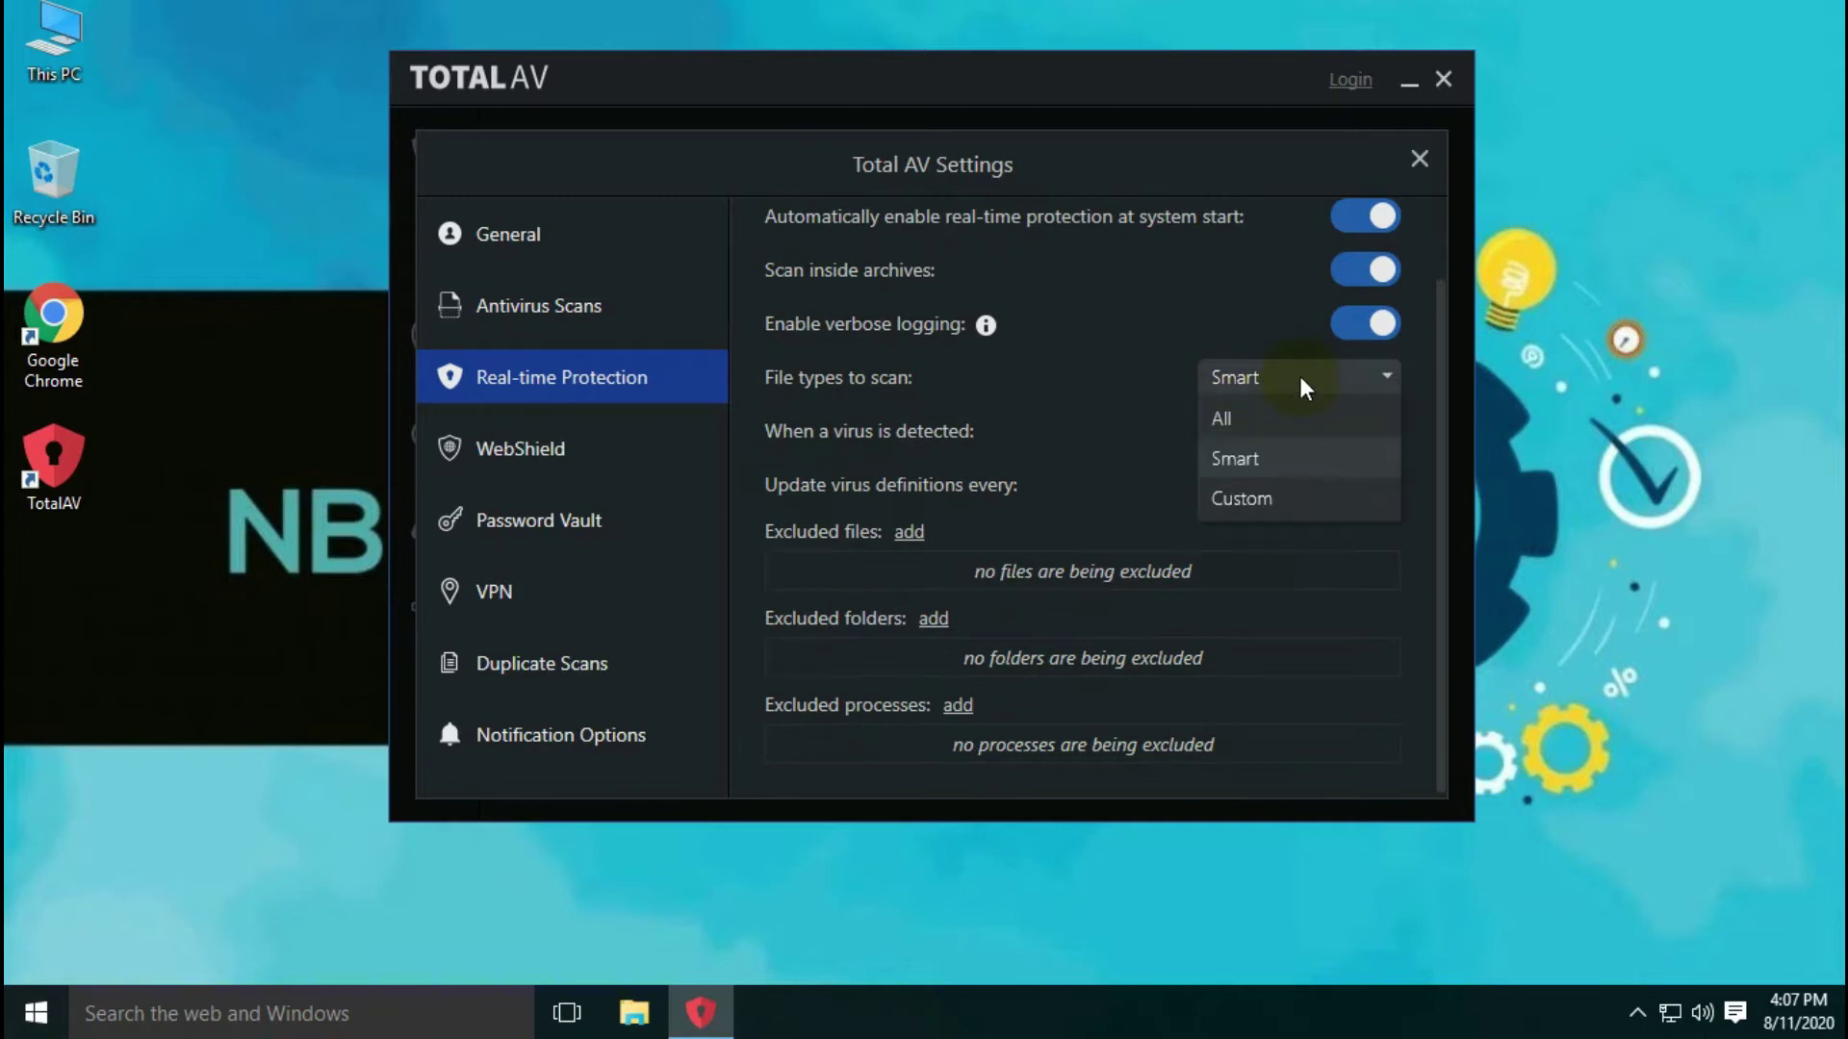
click(1299, 377)
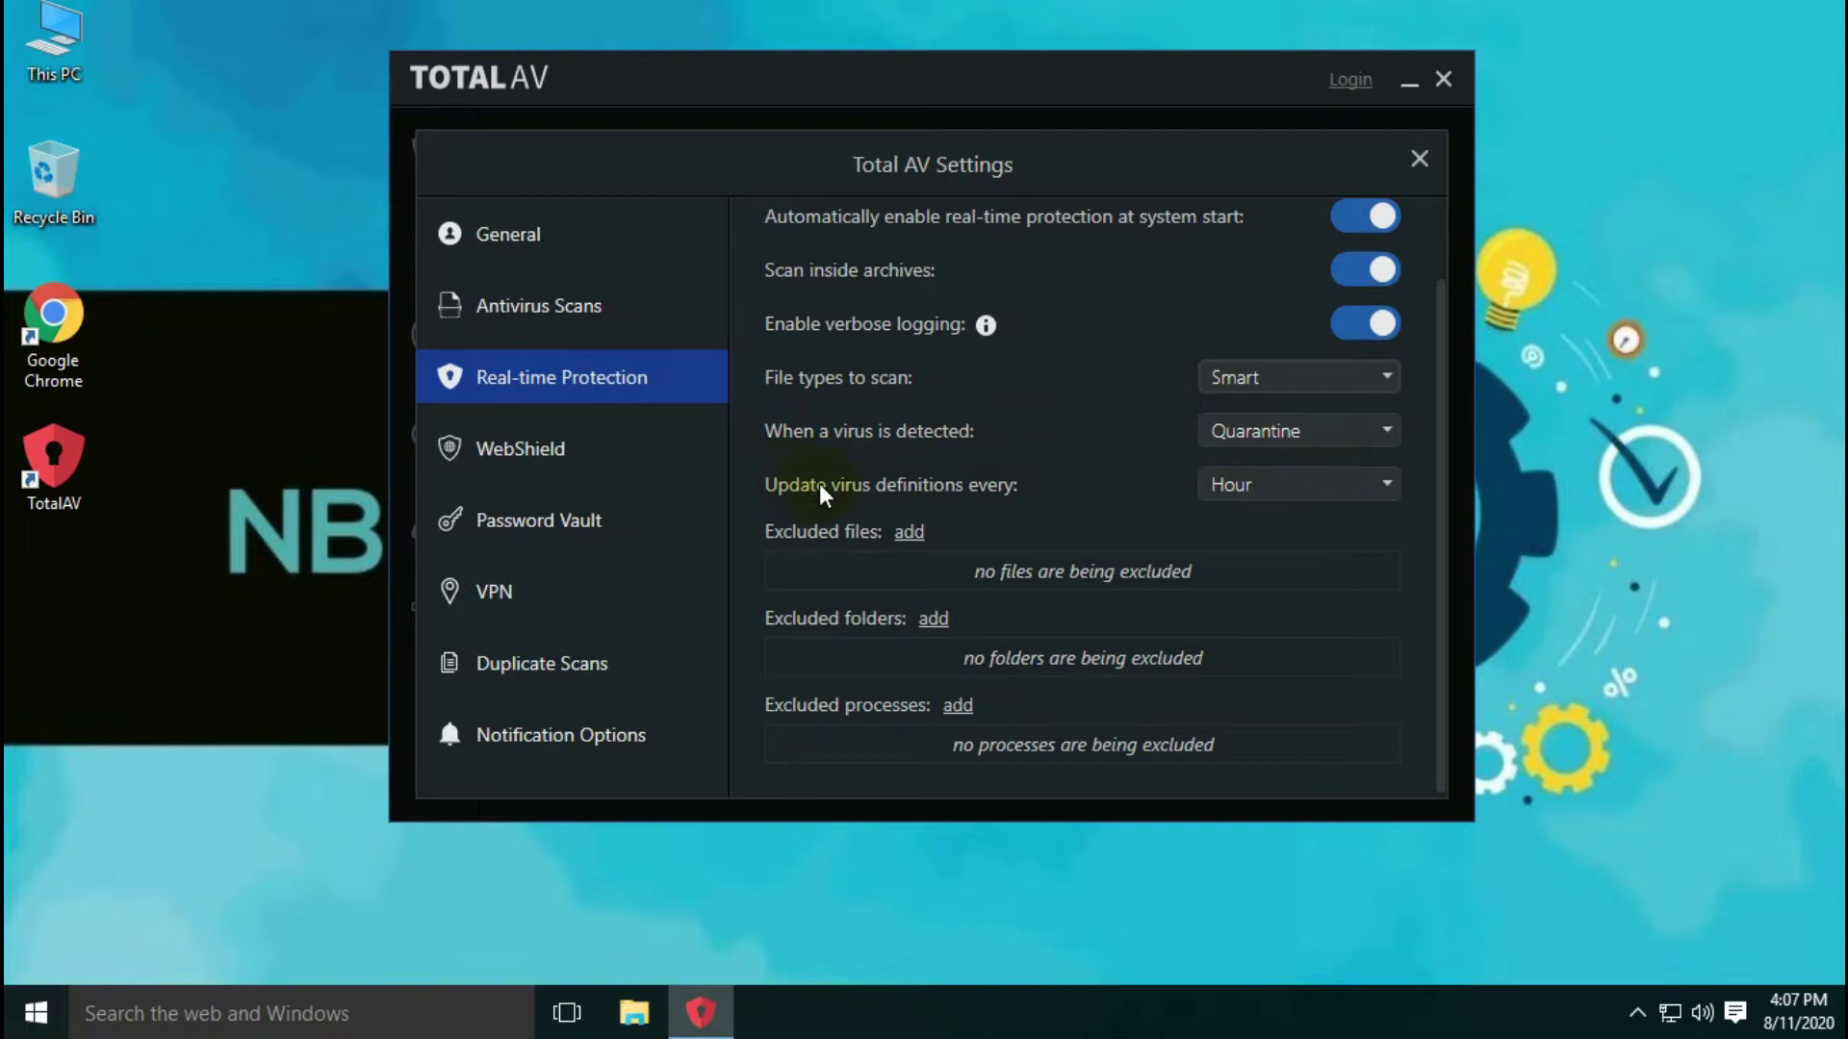
click(1233, 487)
click(1258, 488)
Review the WebShield and Password Vault settings.
click(553, 470)
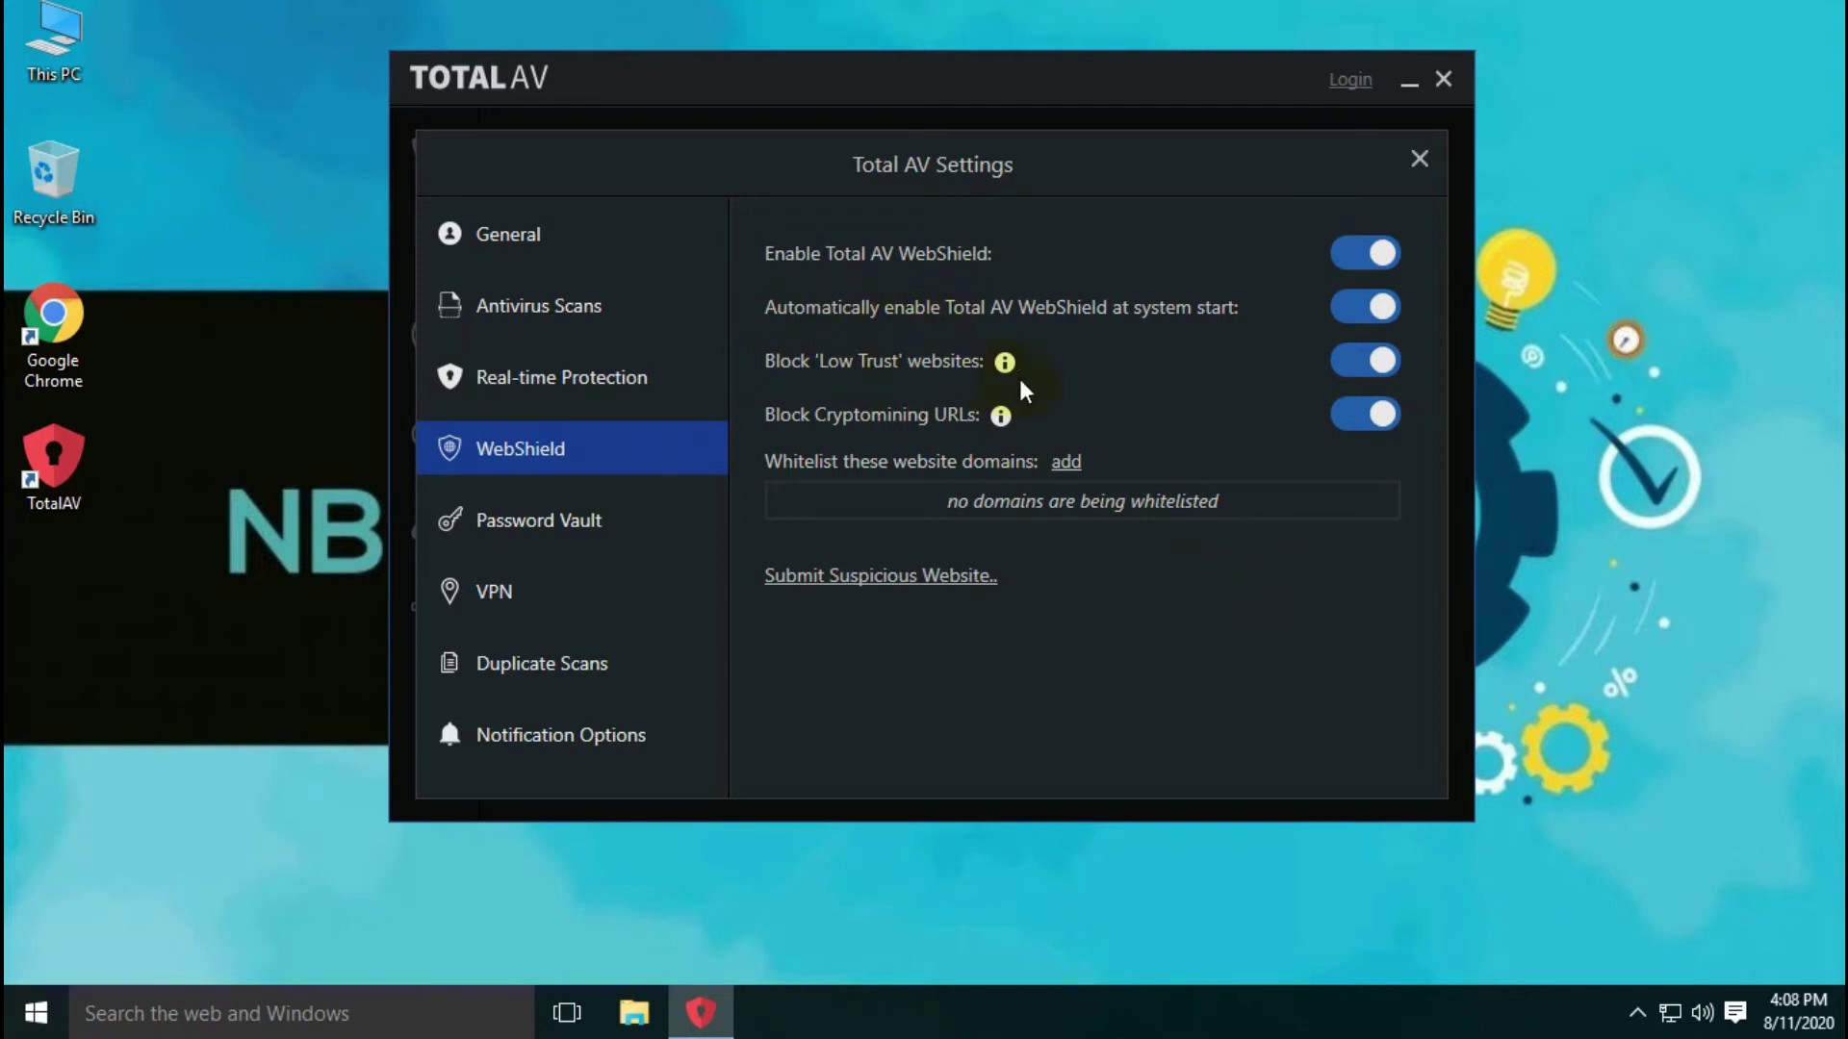
click(537, 531)
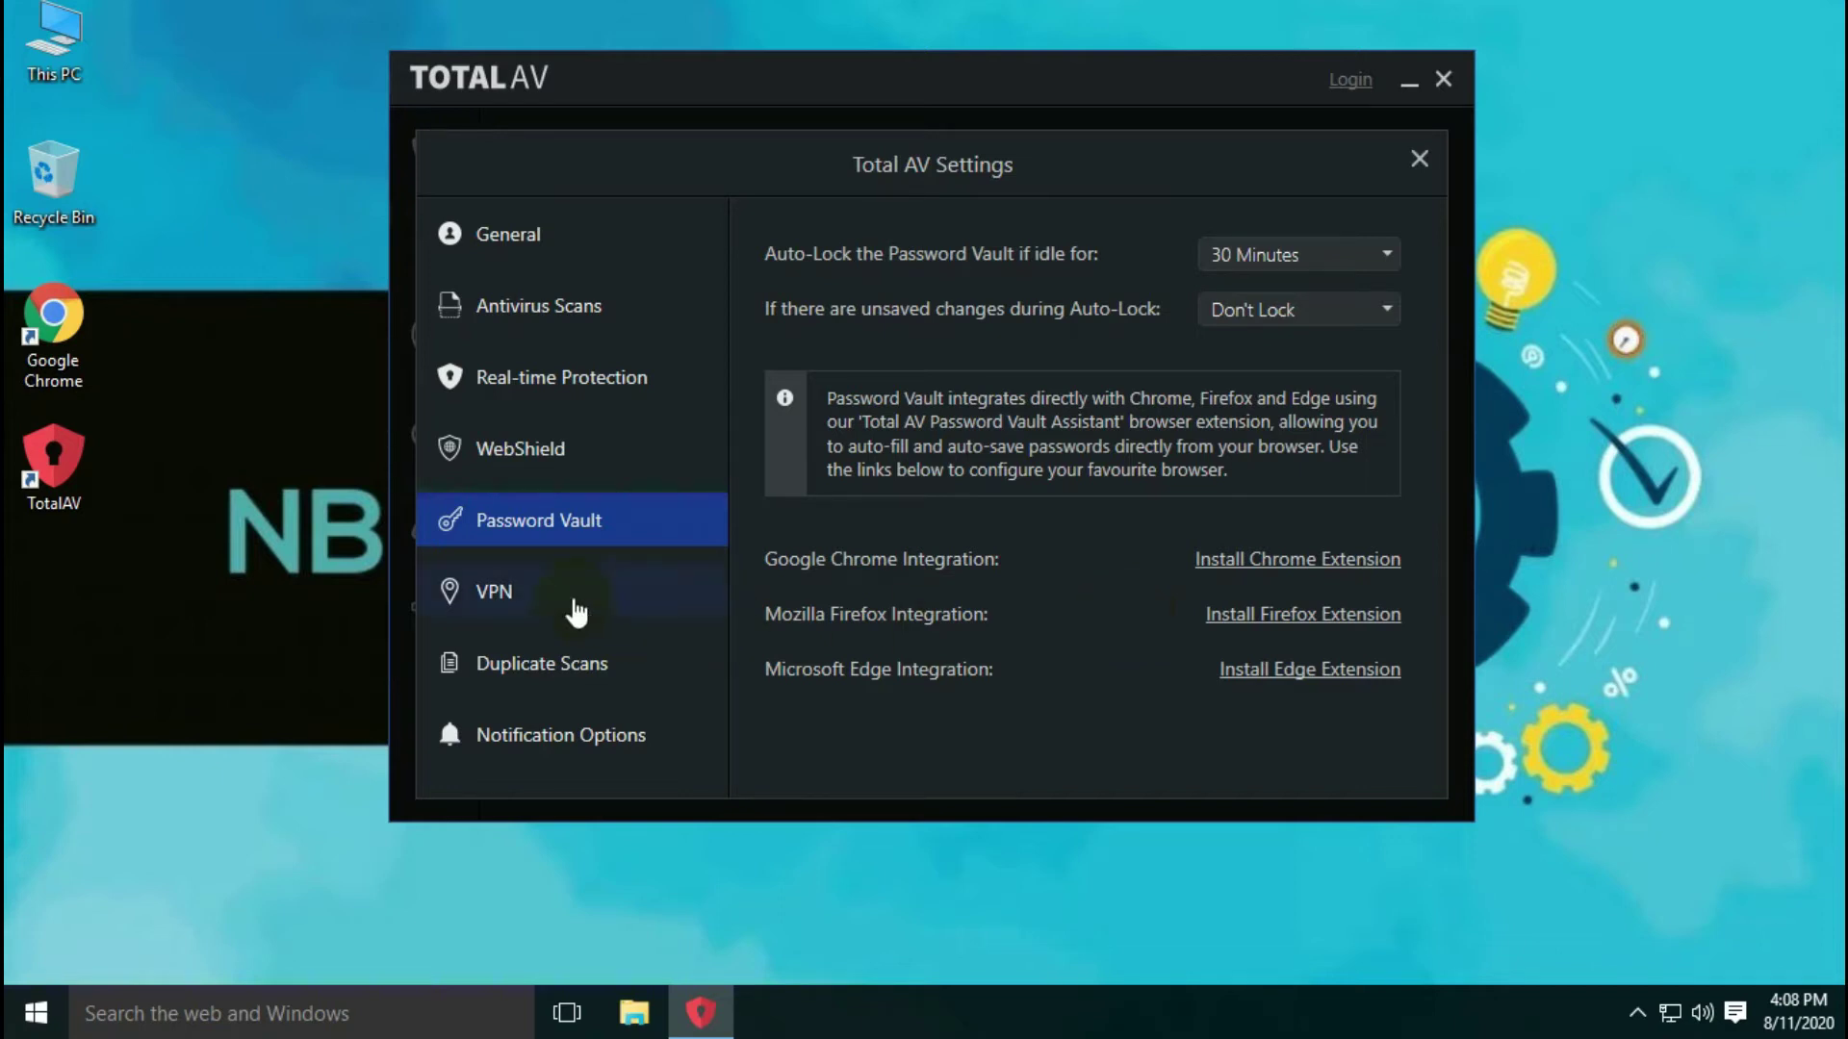
Set the VPN protocol to IKEv2 in the VPN settings.
click(497, 590)
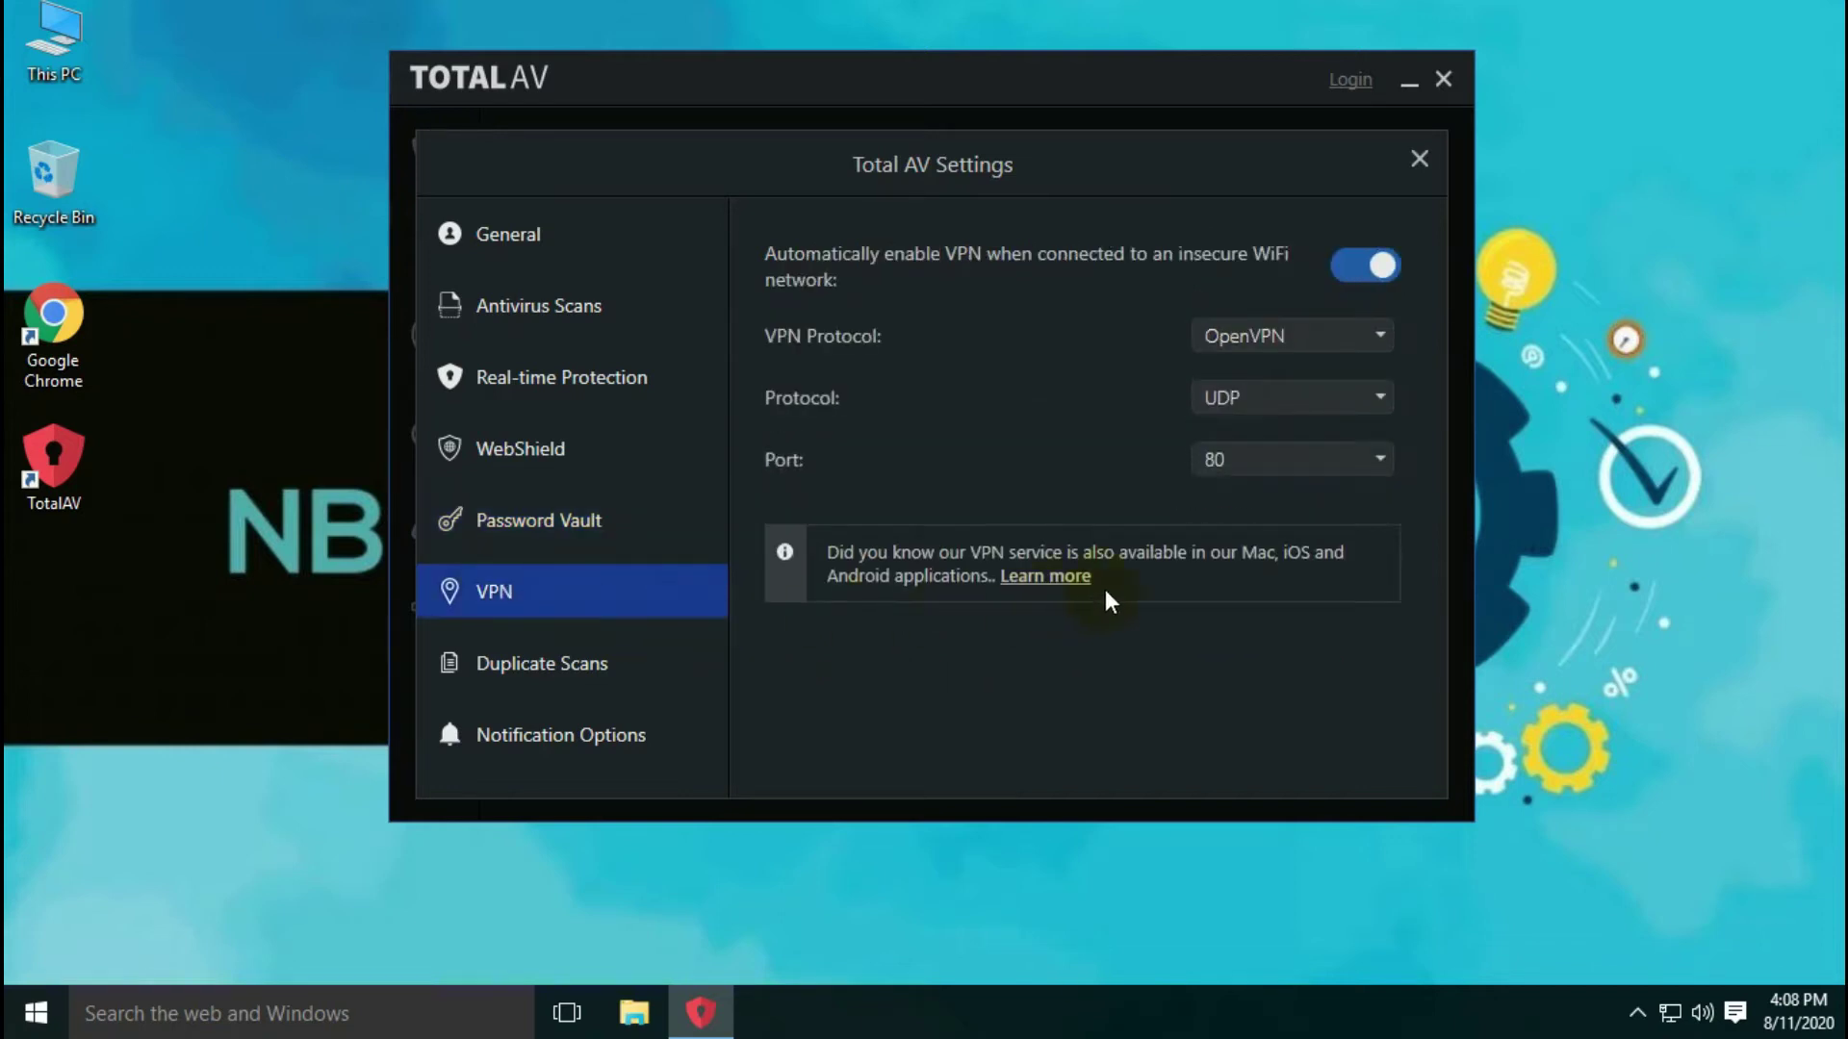
click(1269, 334)
click(1251, 377)
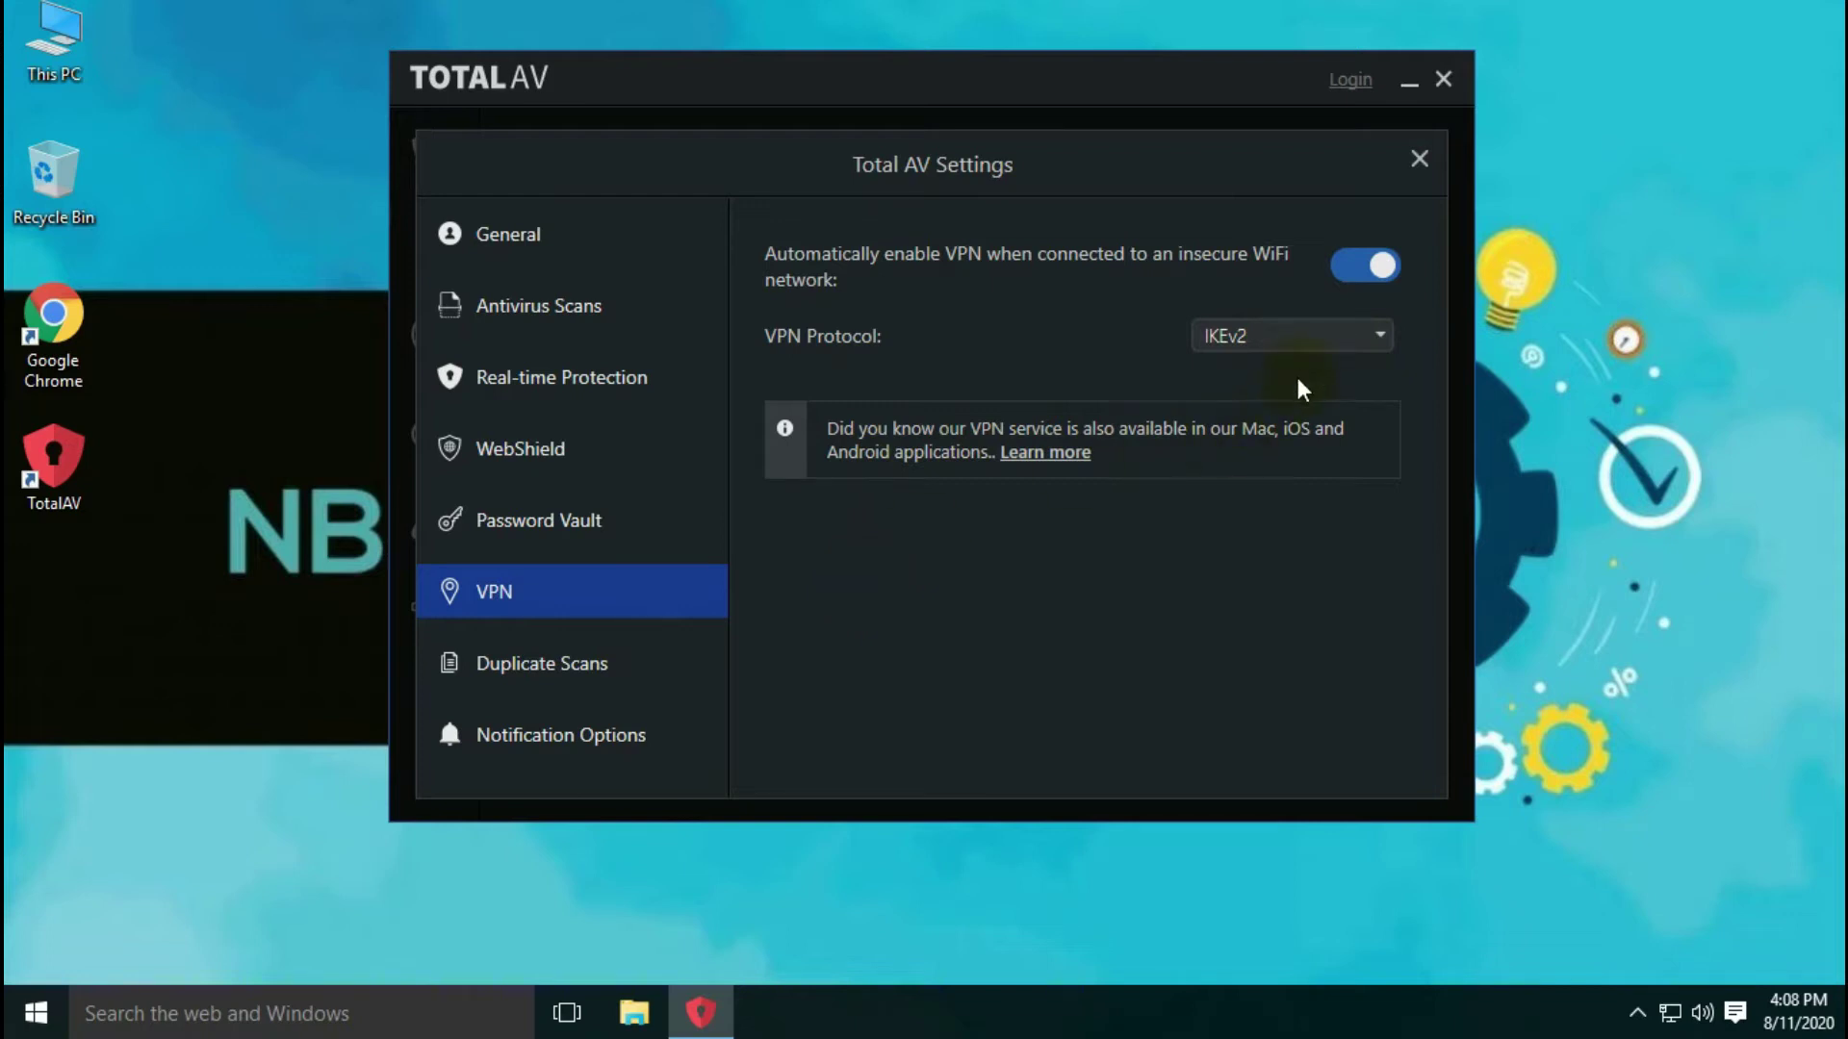
click(1314, 339)
click(1311, 336)
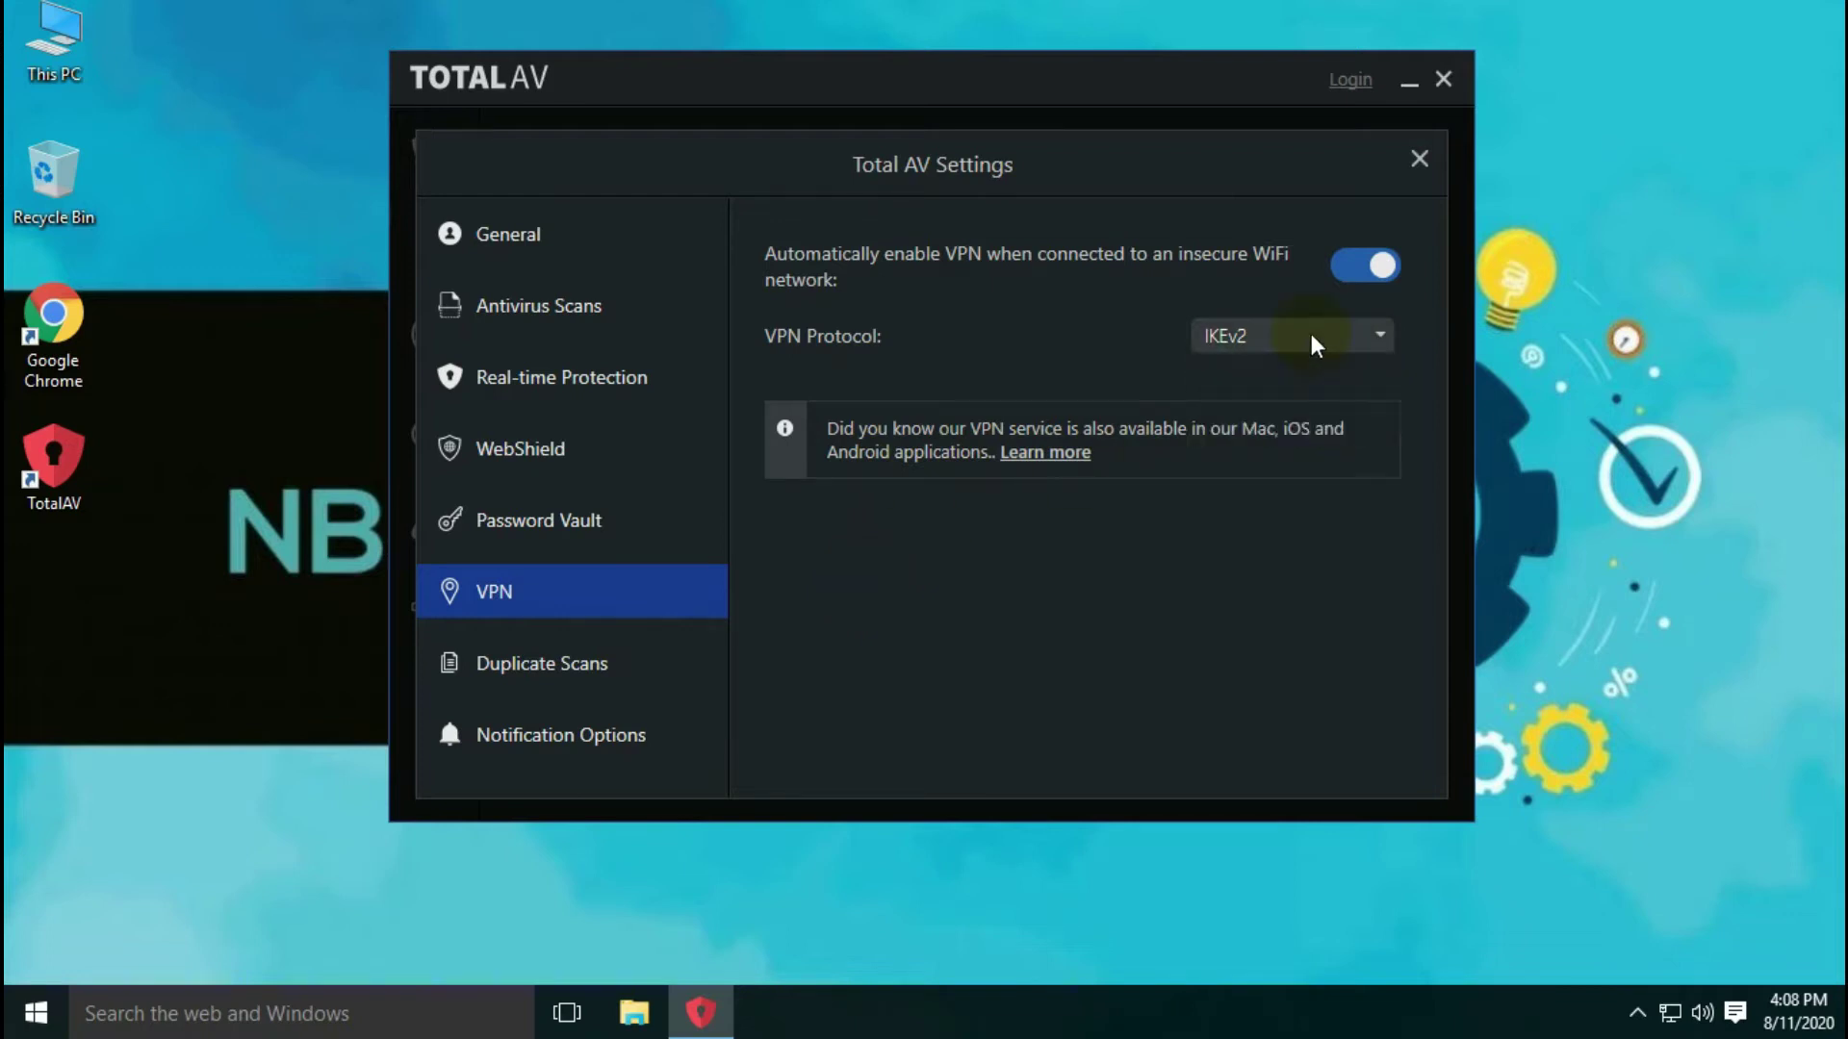
Review the Duplicate Scans settings and Notification Options, and close the settings.
click(566, 666)
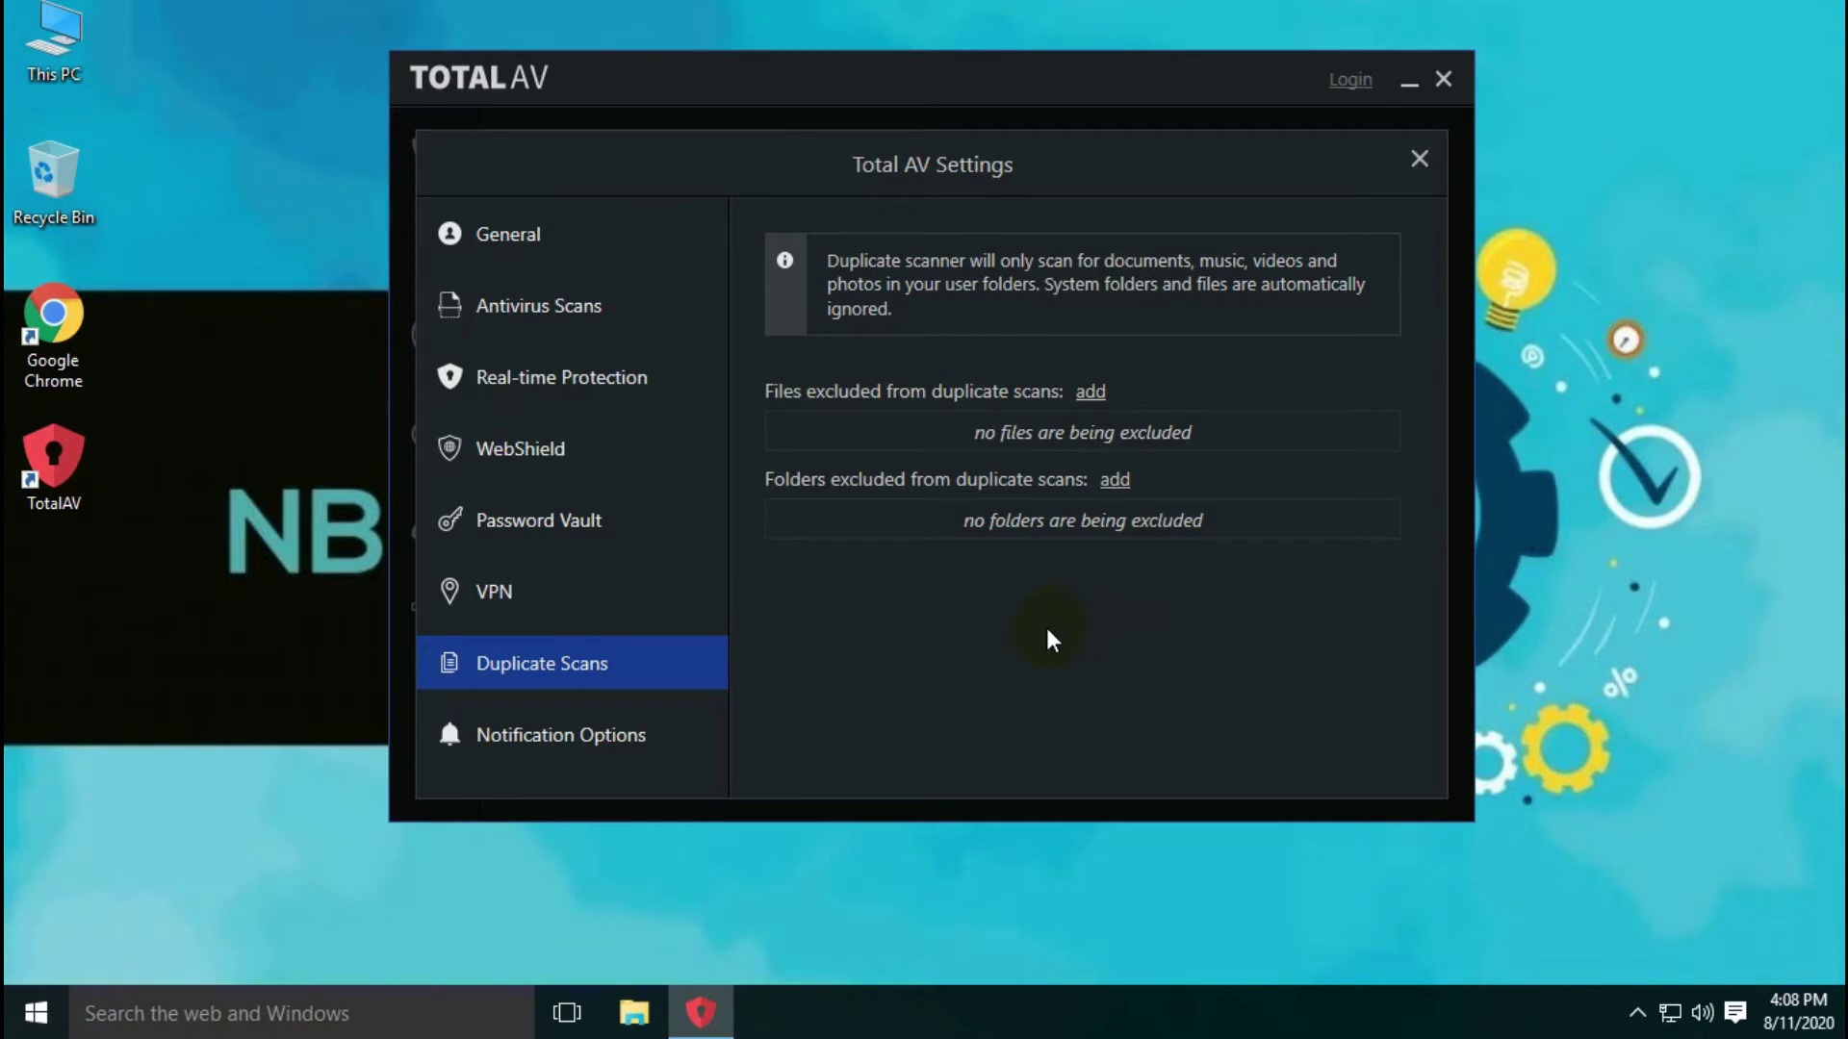
click(585, 734)
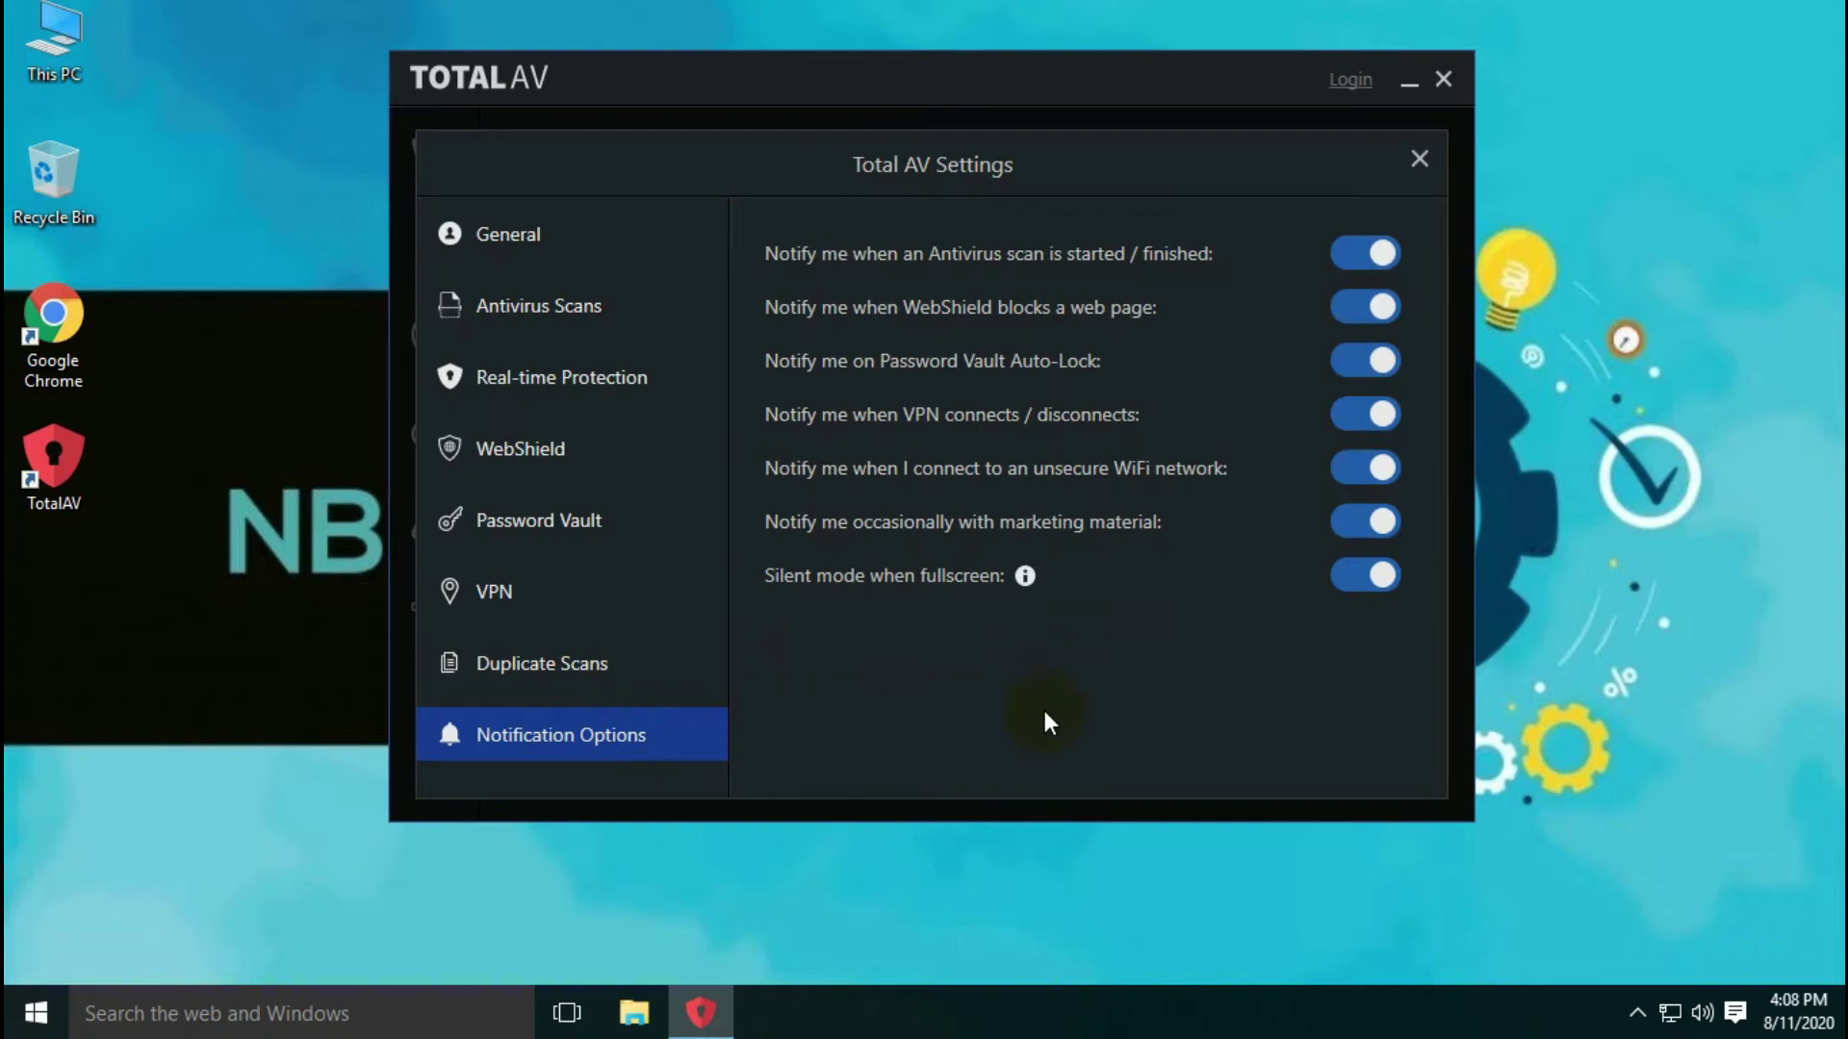
key(Escape)
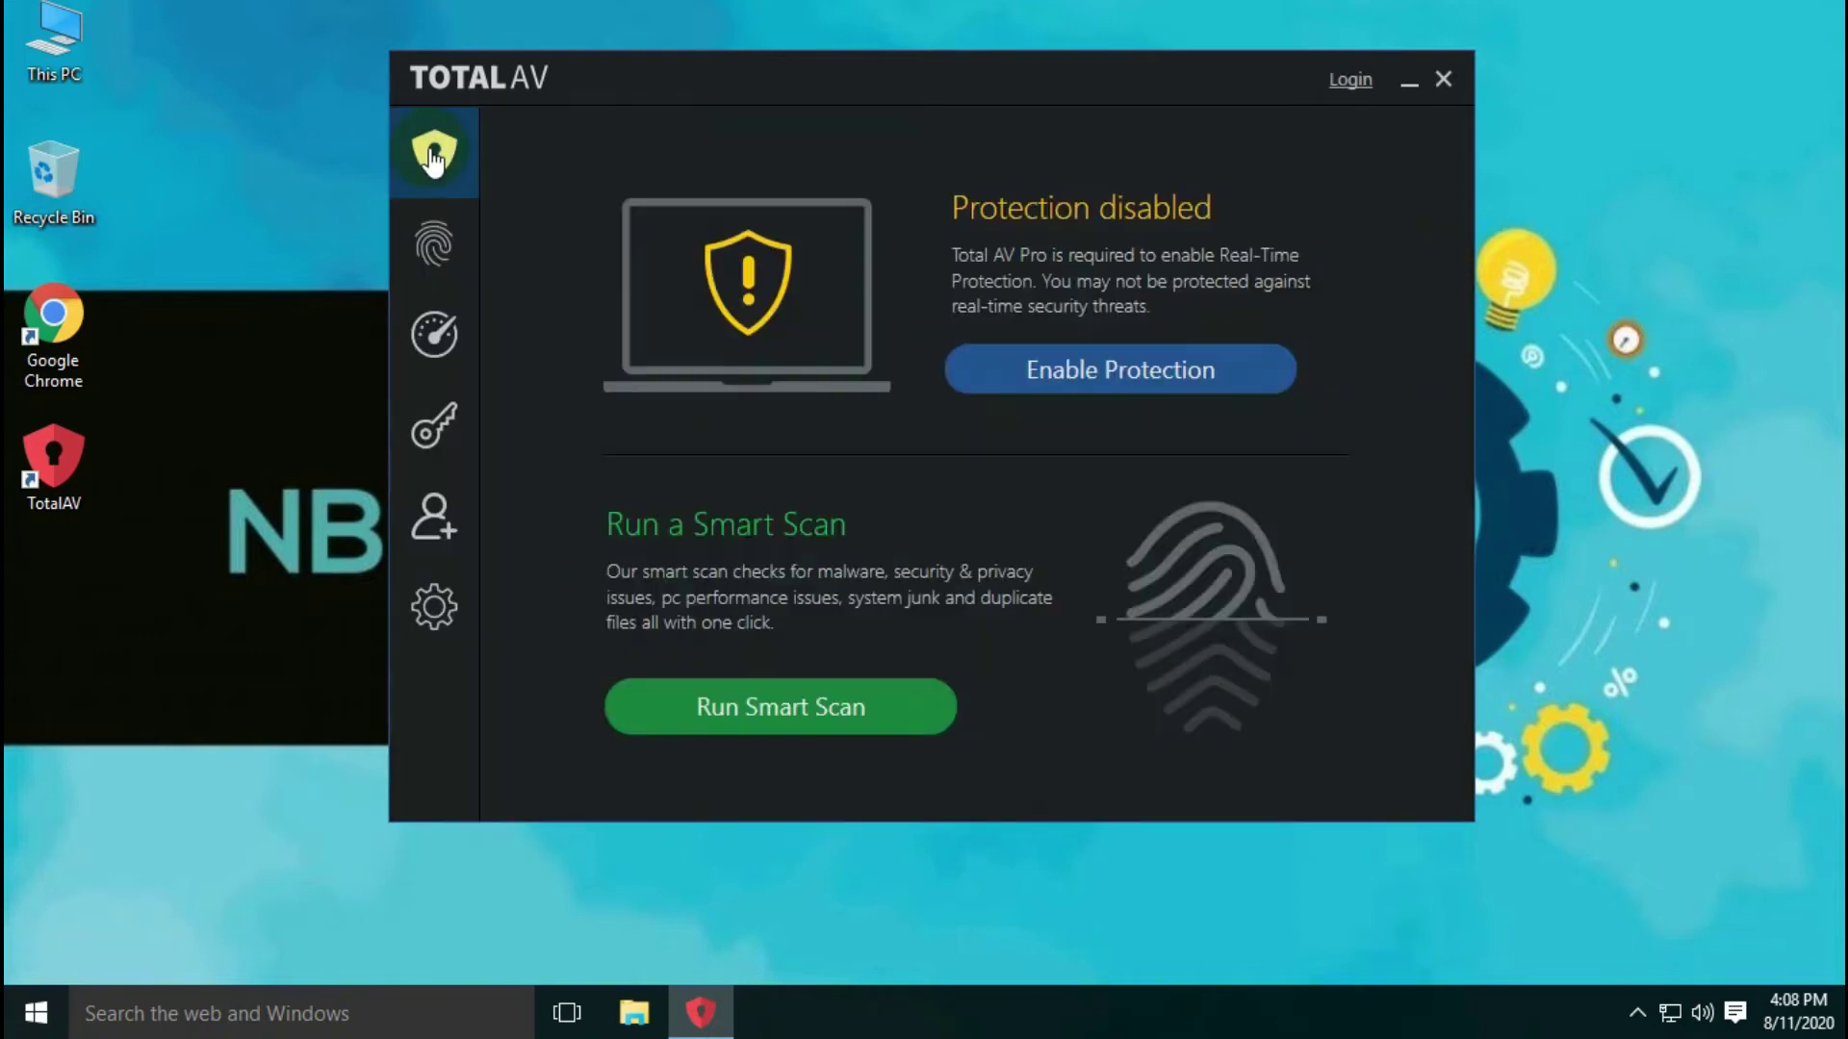
View the Protection Status page under Malware Protection.
mouse_move(434, 159)
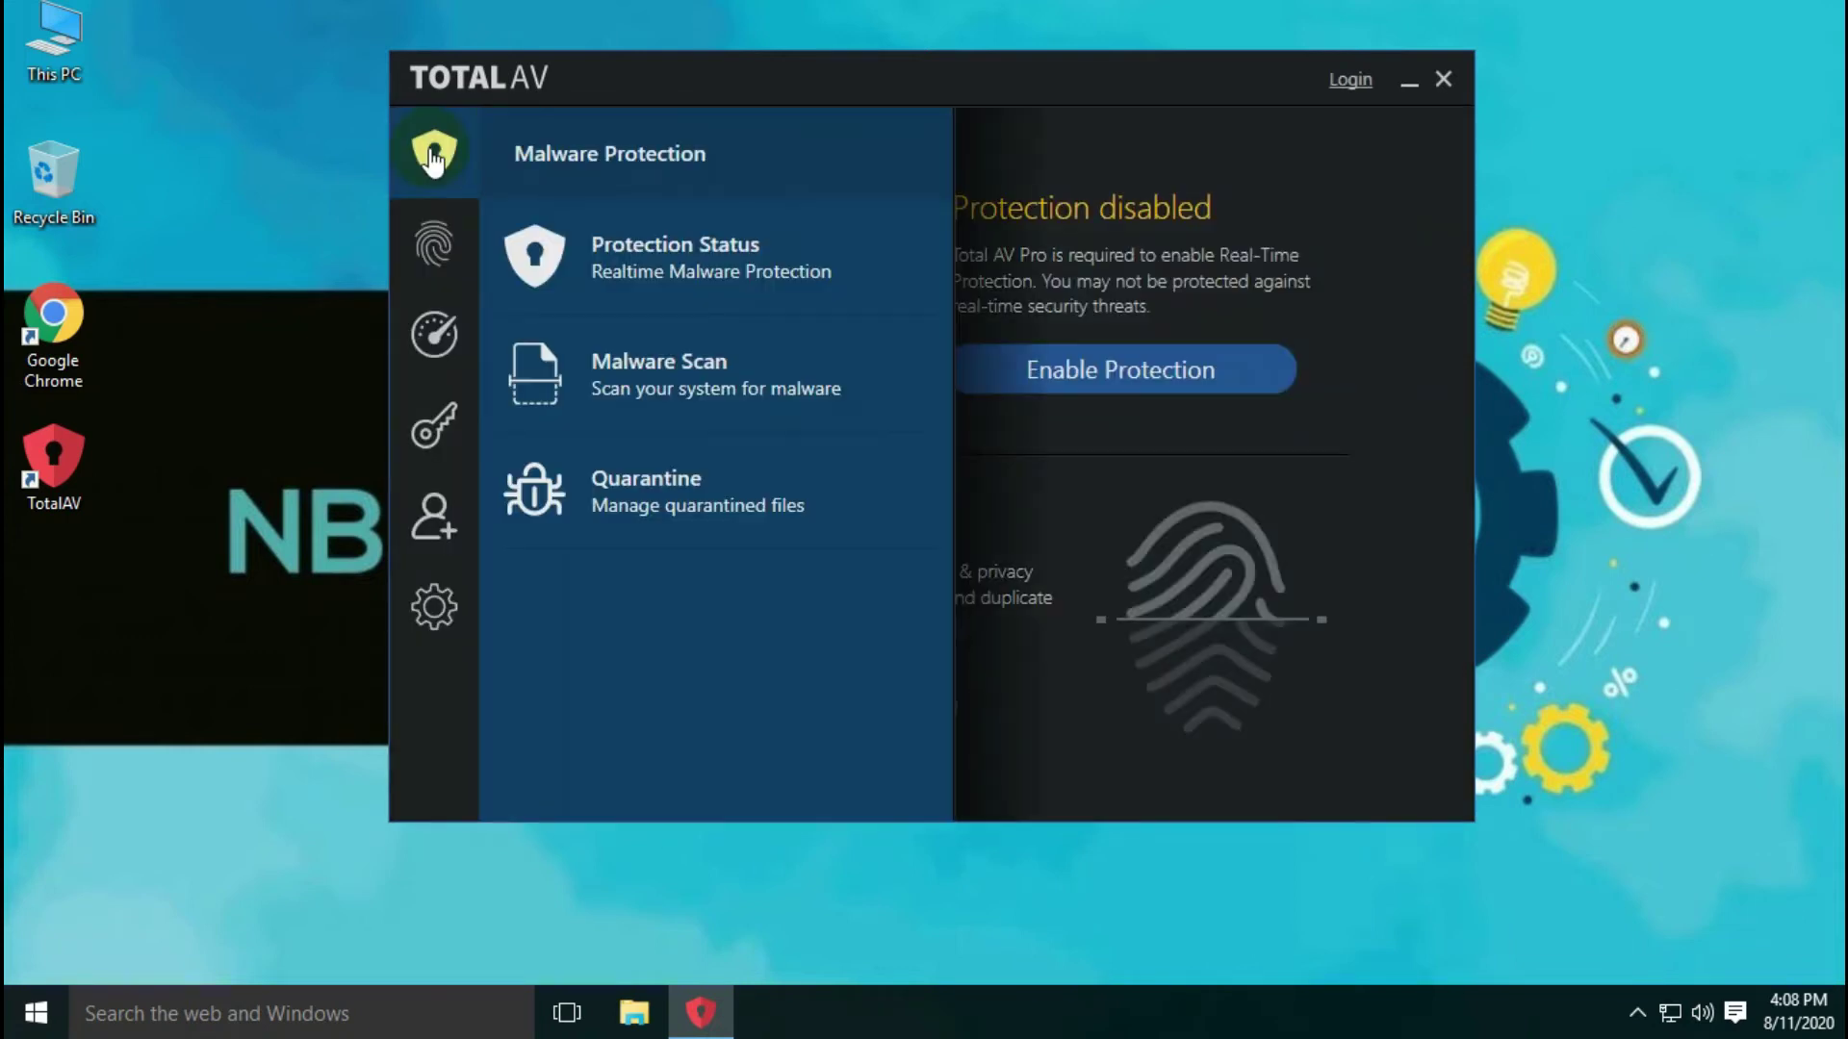
click(671, 265)
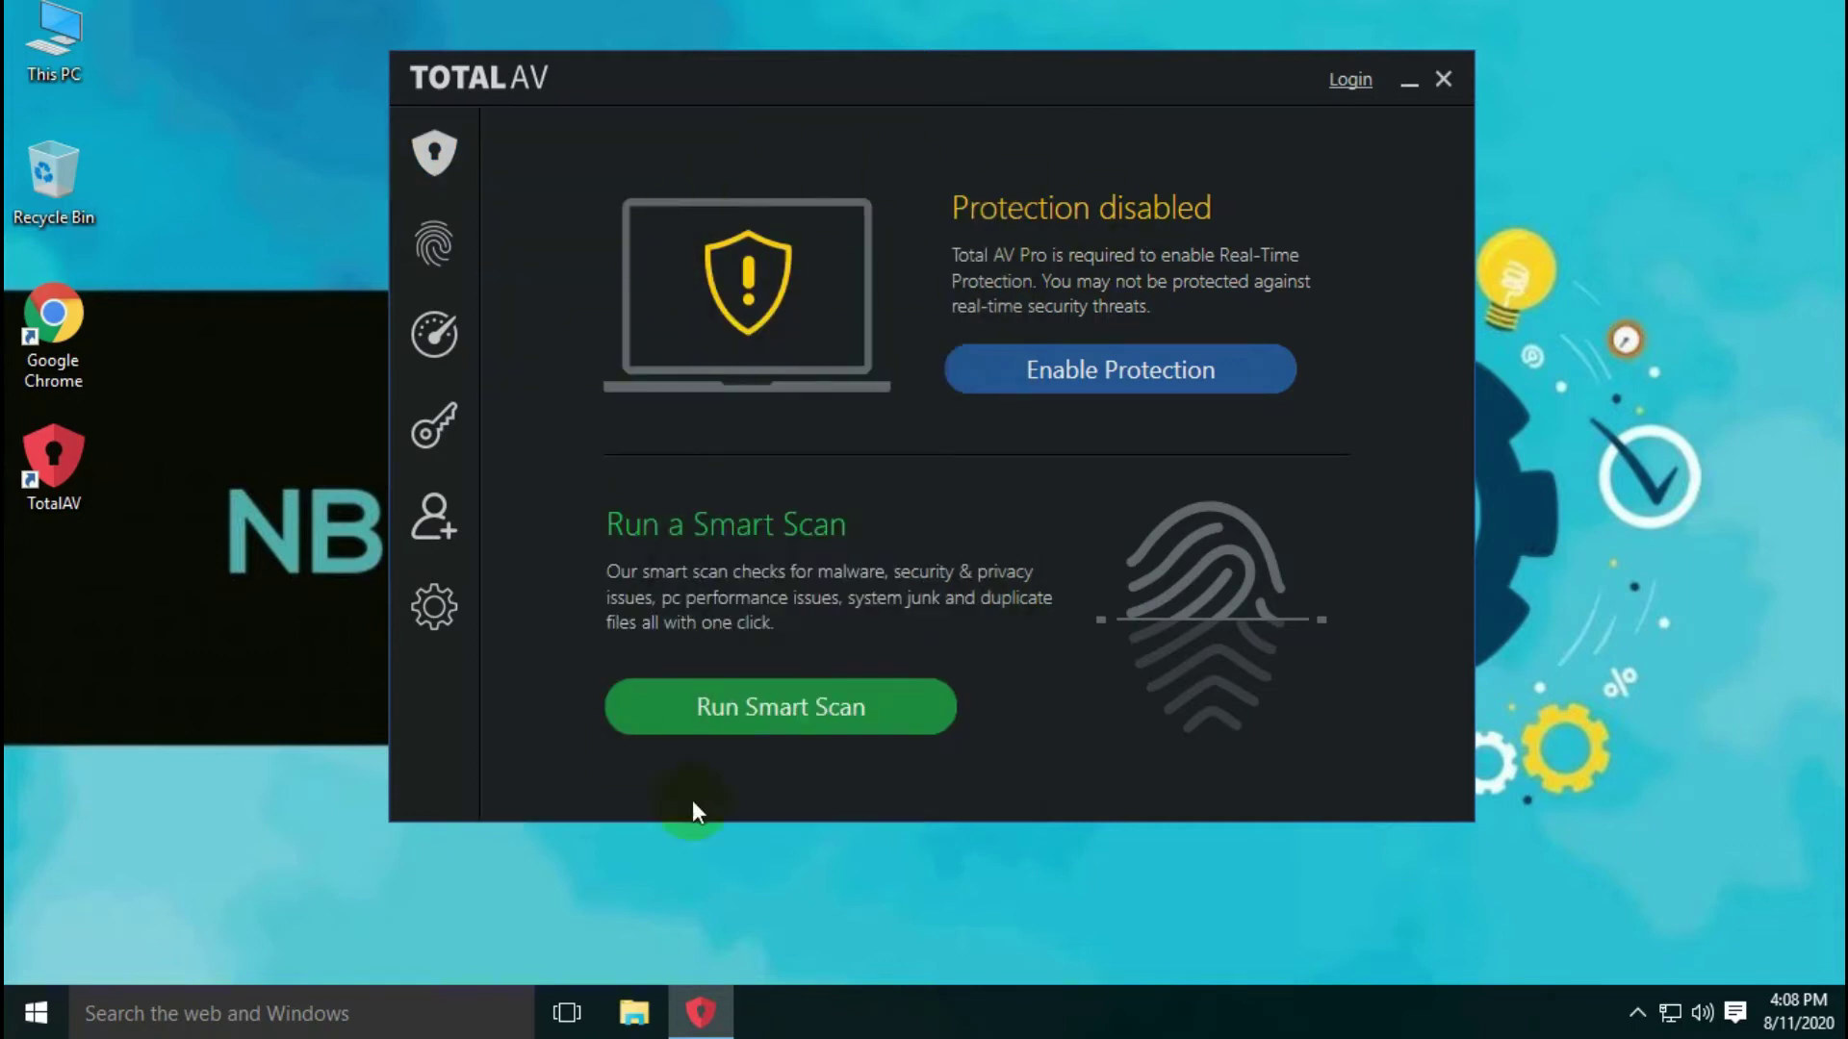
click(1032, 121)
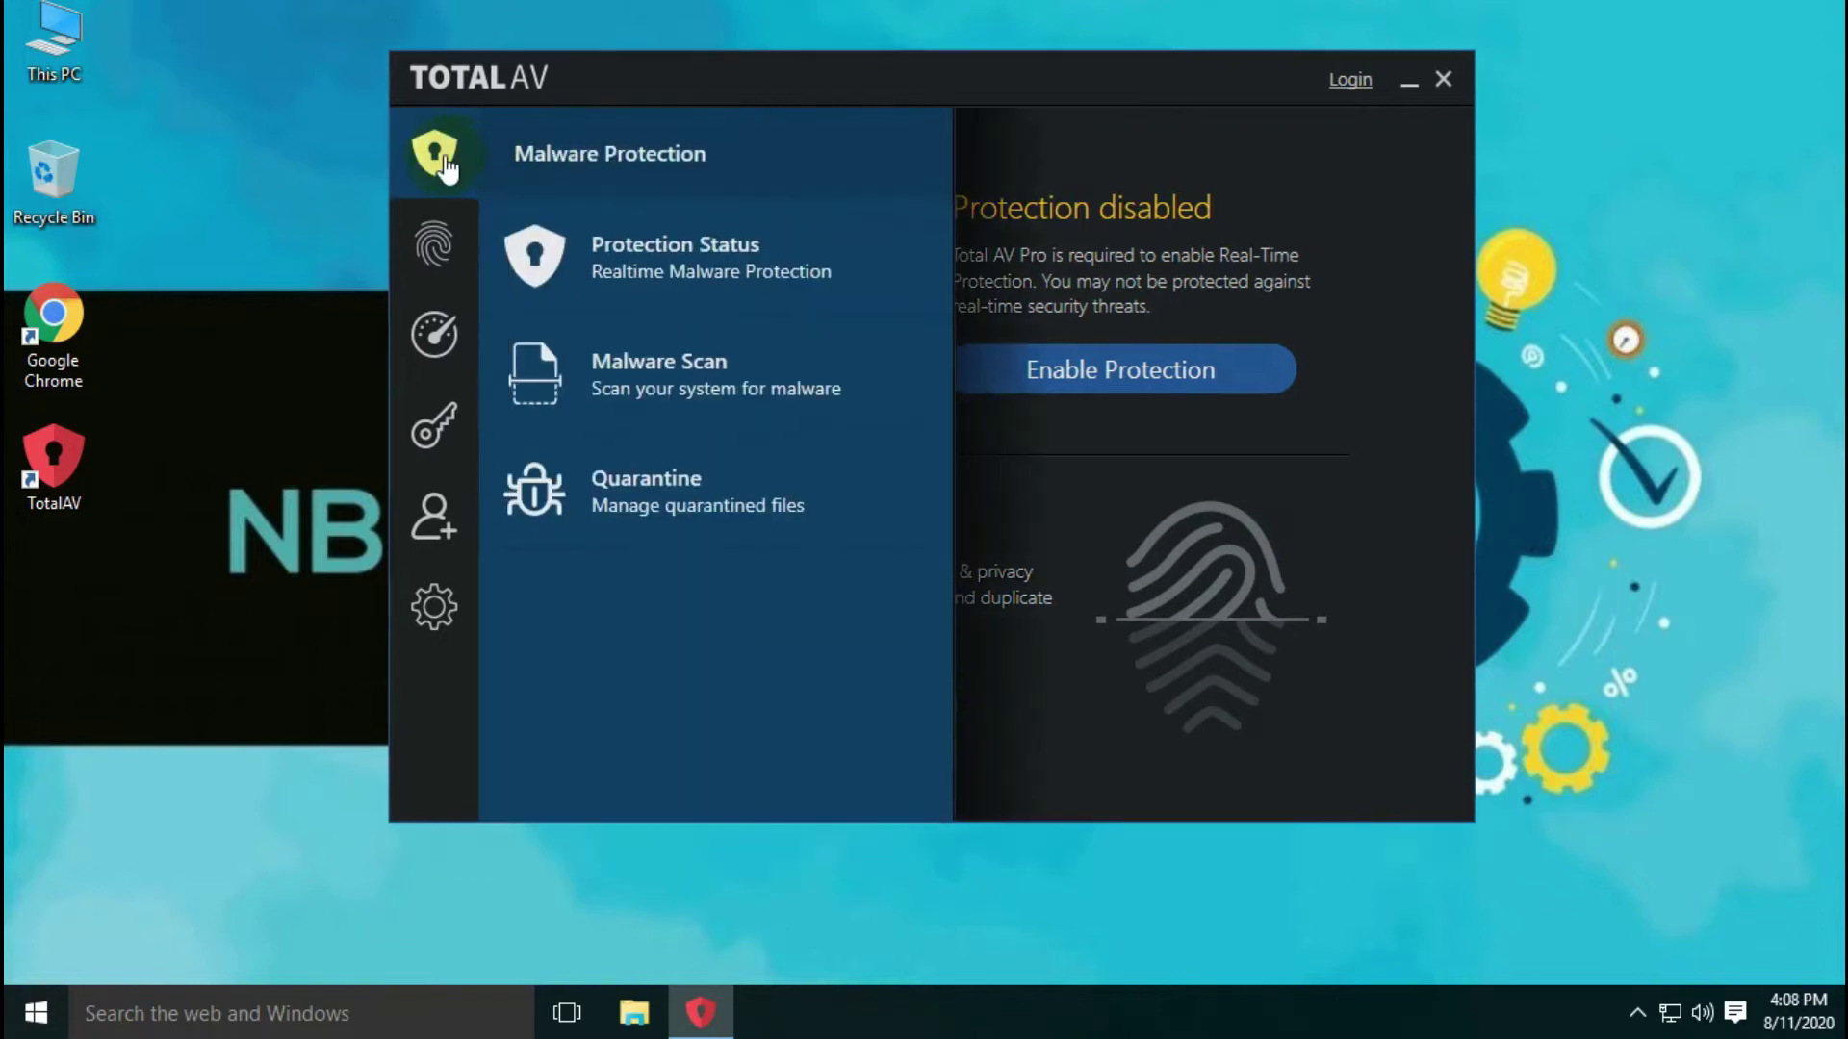
Start a quick malware scan and stop it during the definition update check.
click(683, 387)
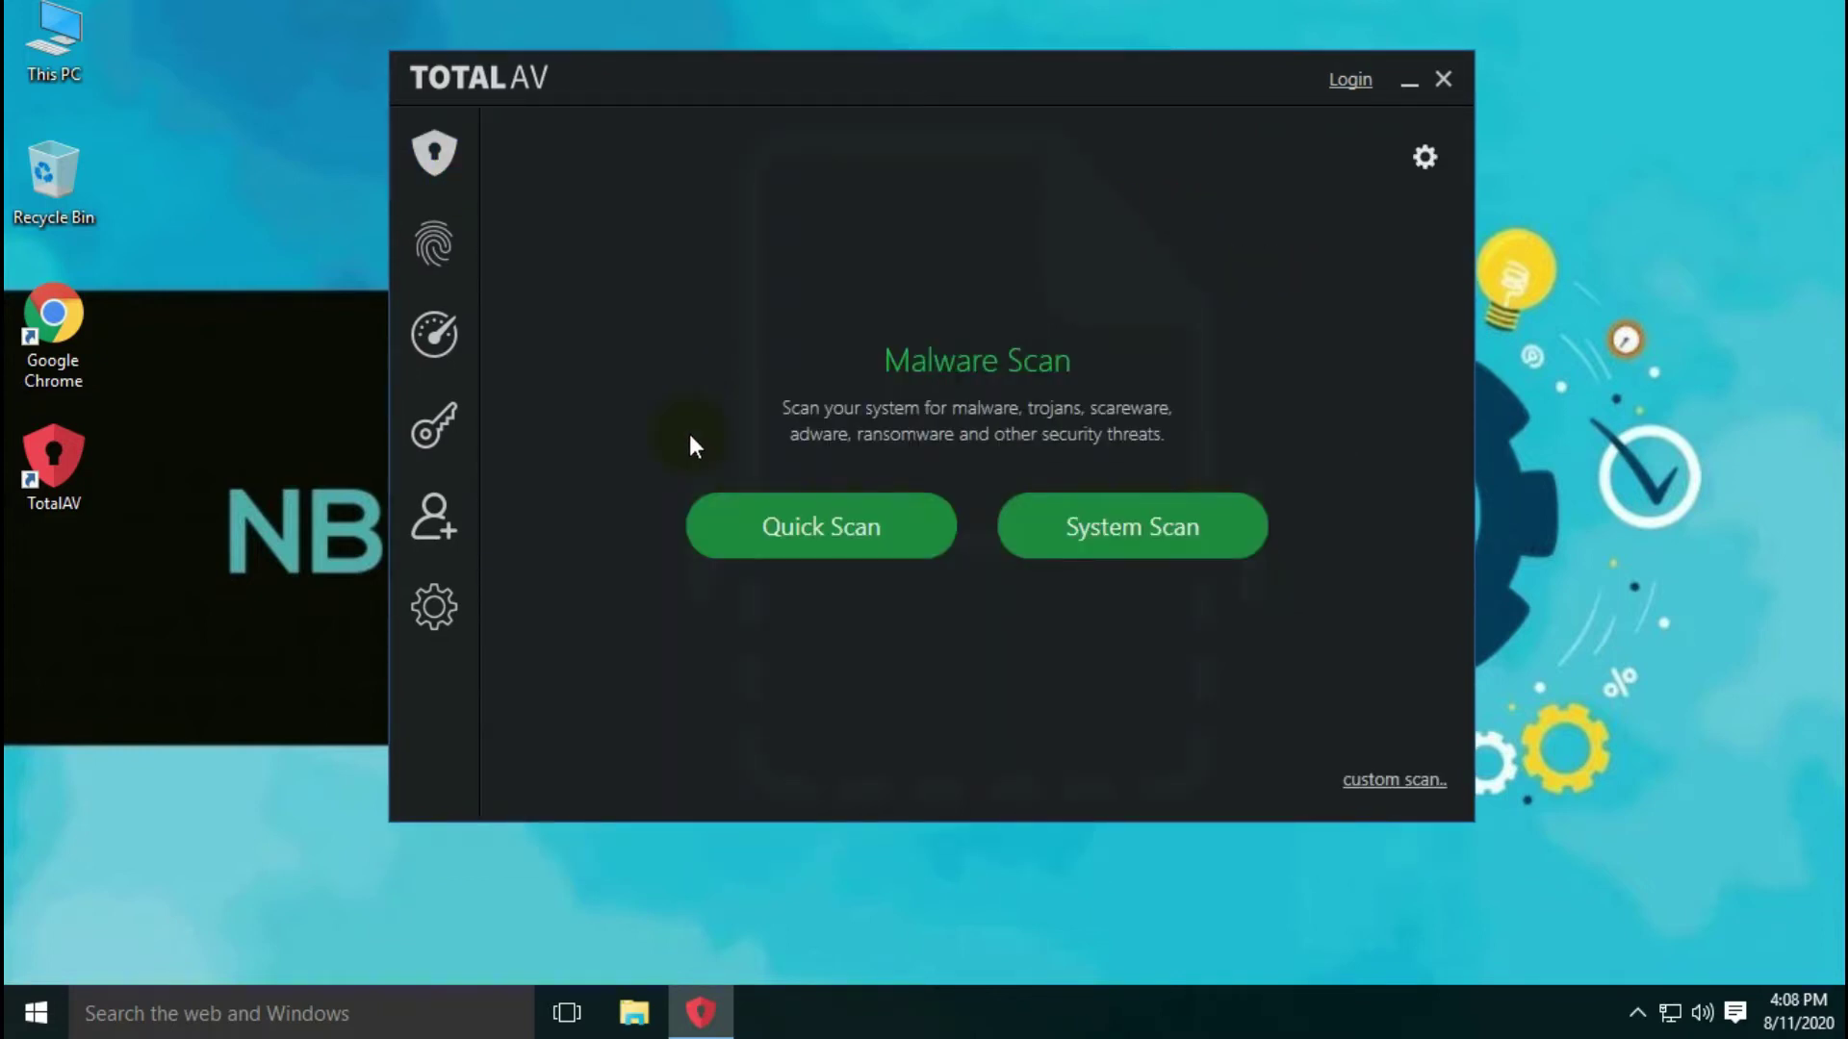
click(1075, 535)
click(825, 545)
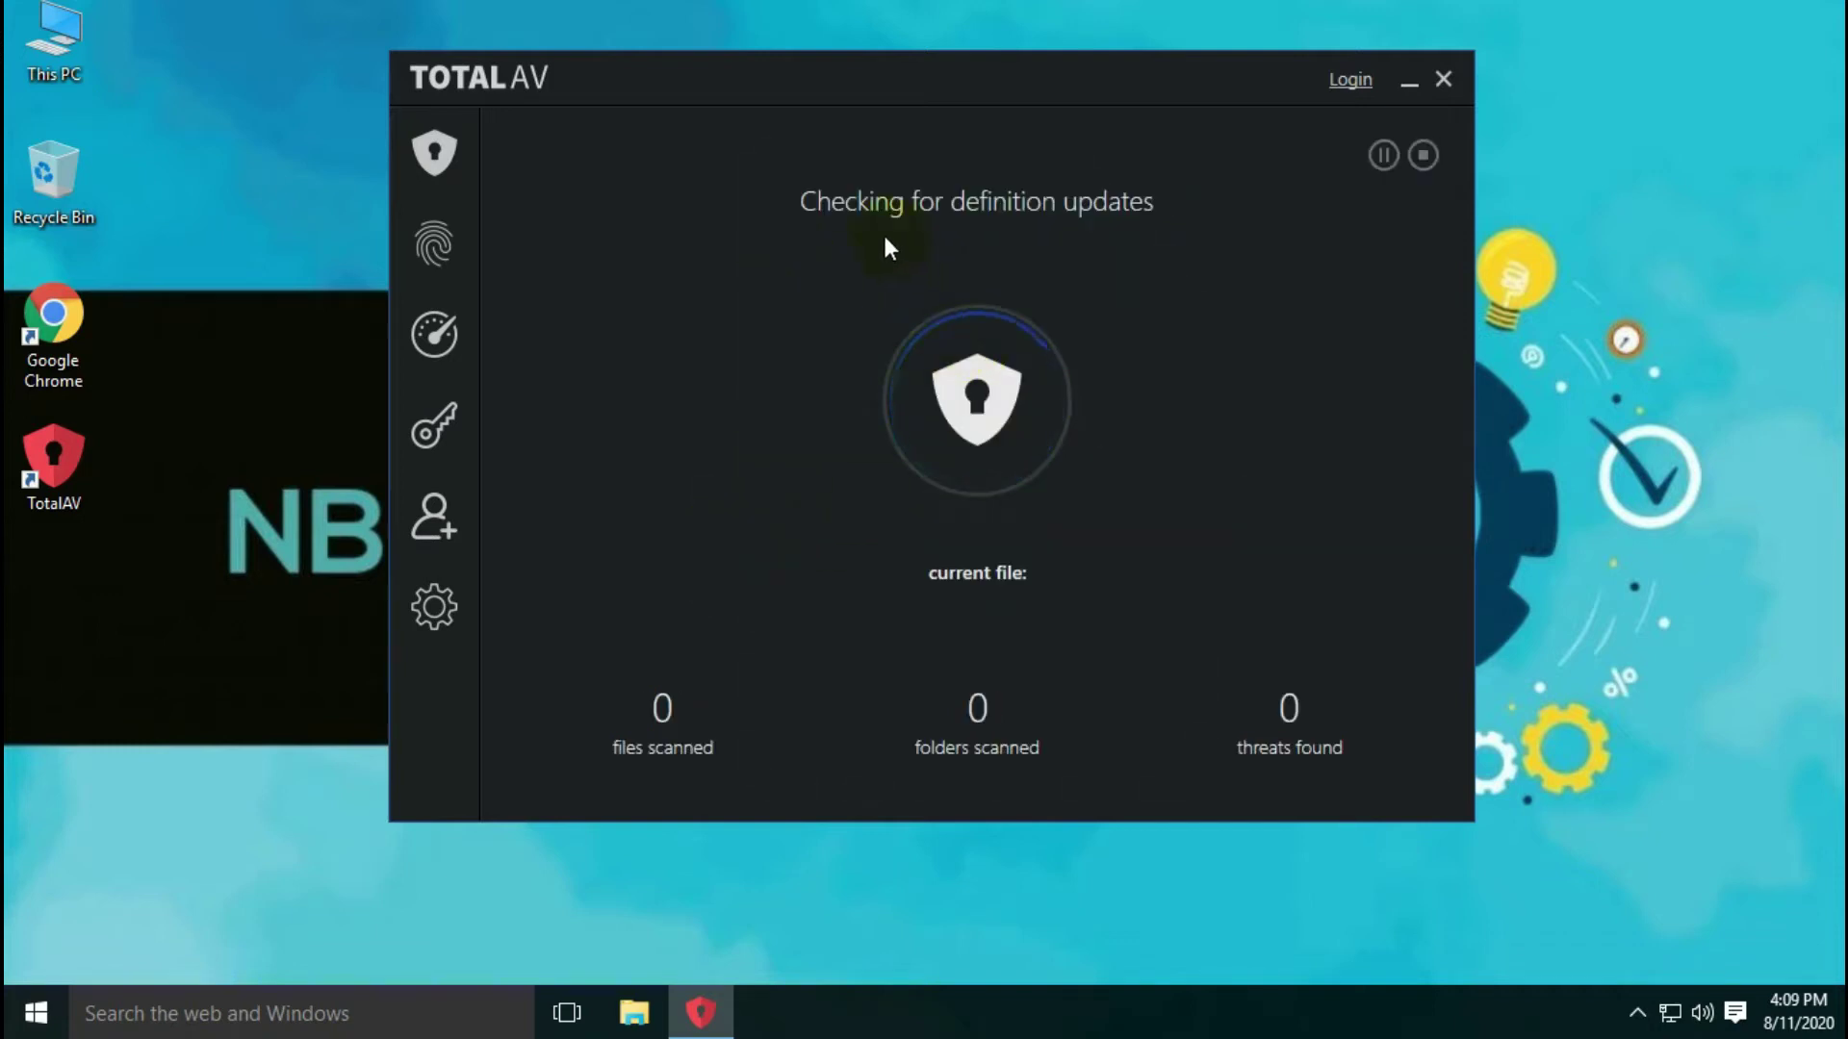
click(1418, 131)
View the Quarantine page under Malware Protection to check for quarantined files.
mouse_move(431, 220)
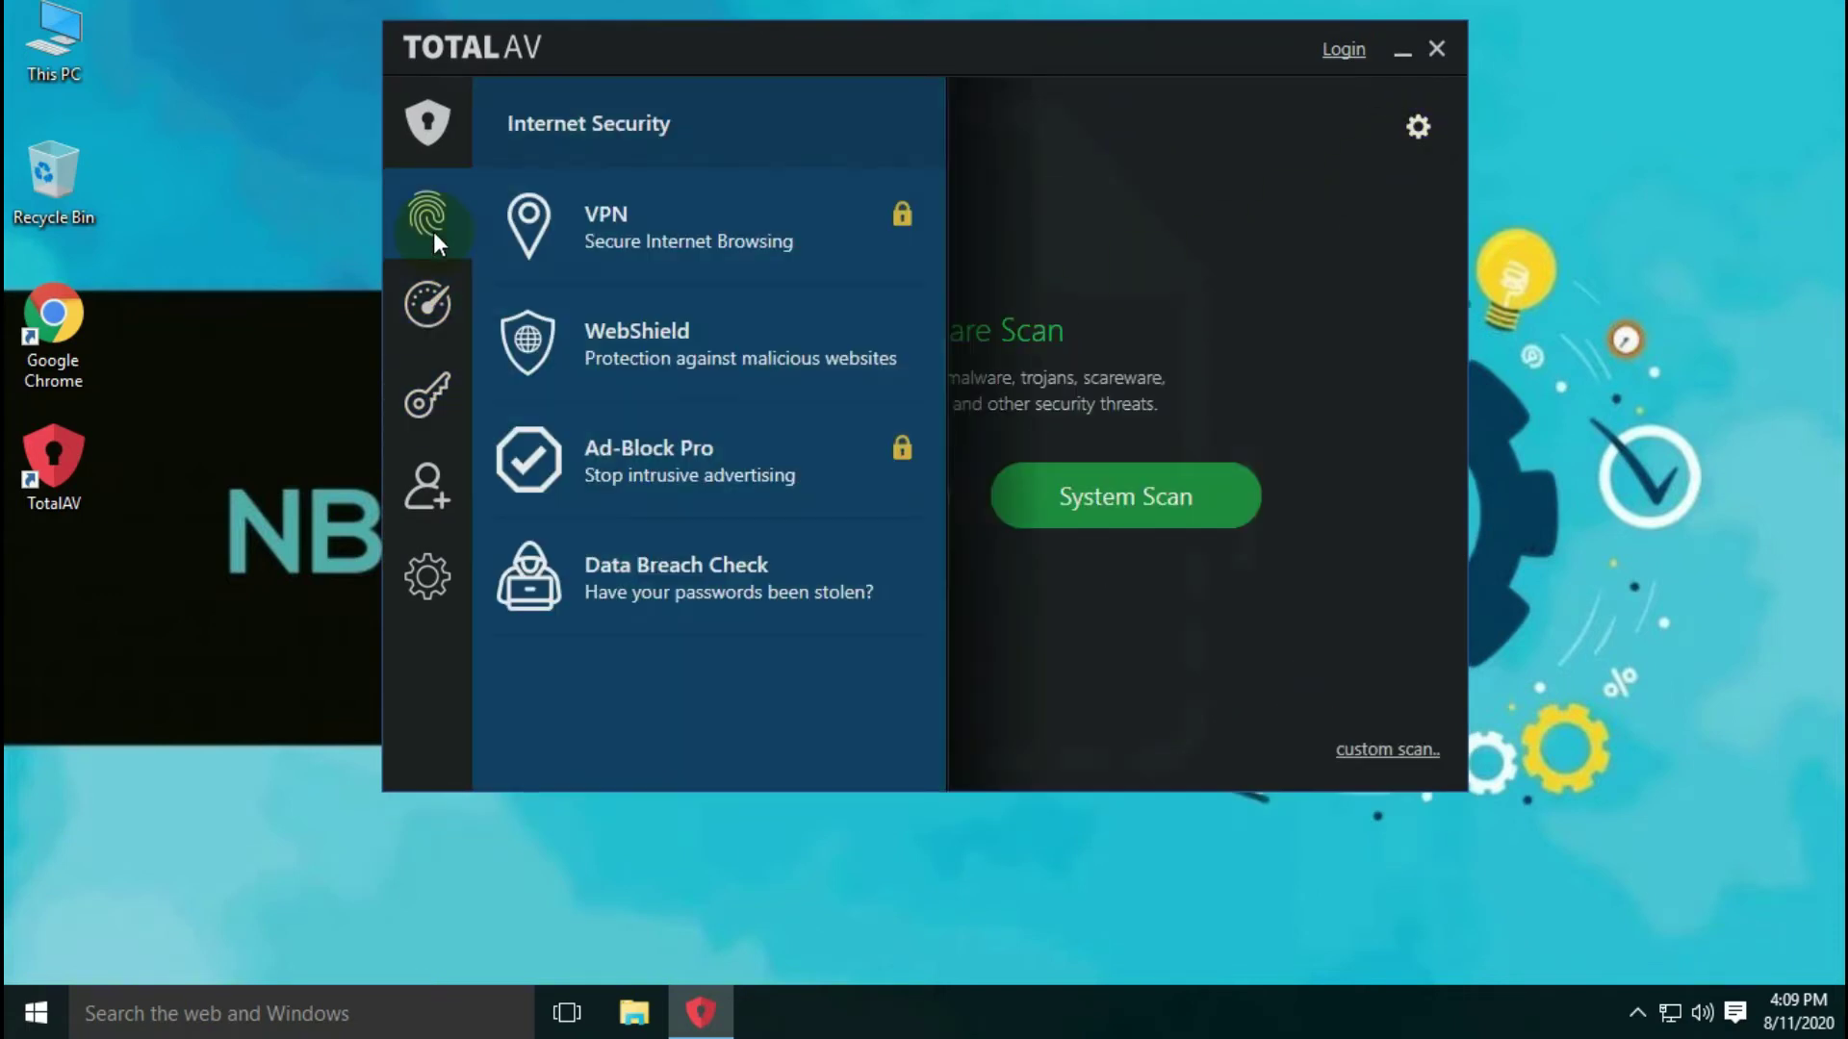
mouse_move(433, 164)
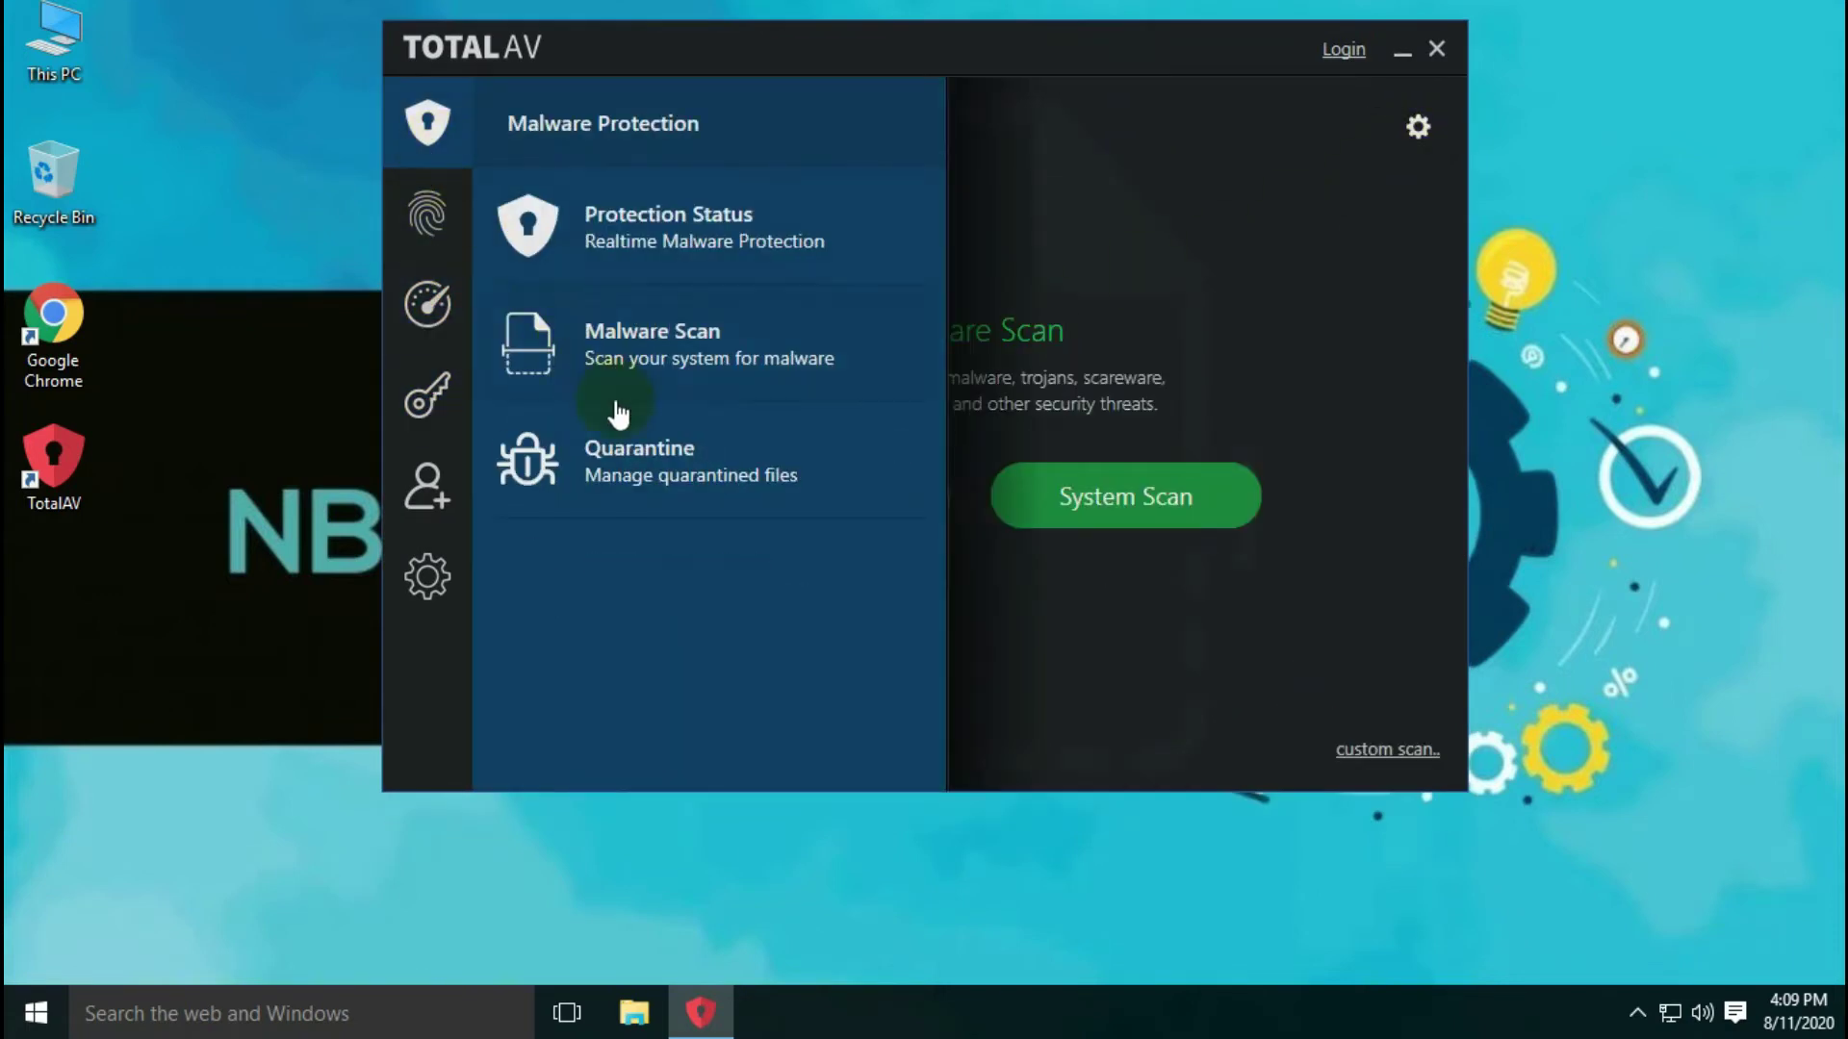
click(642, 471)
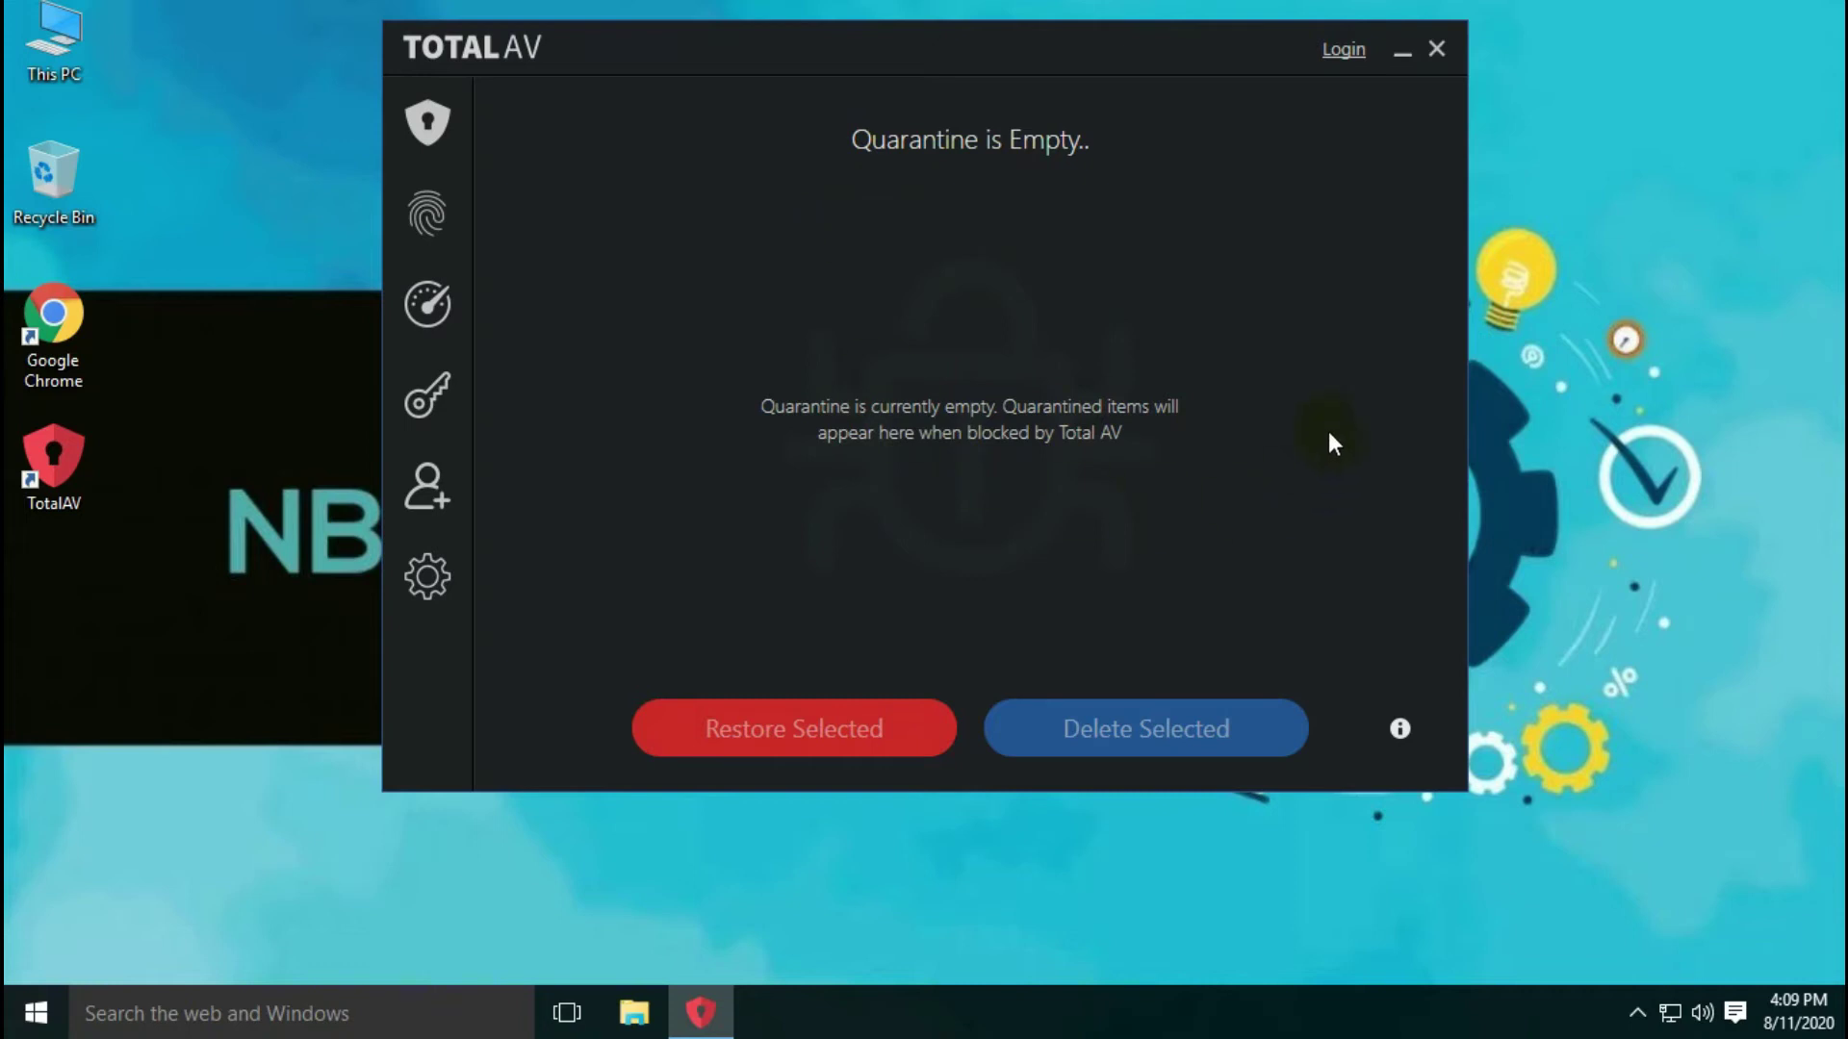
Look through the System Tune Up tools: Junk Cleaner, Duplicate File Finder, Application Uninstaller, Startup Manager and Browser Cleanup.
mouse_move(449, 301)
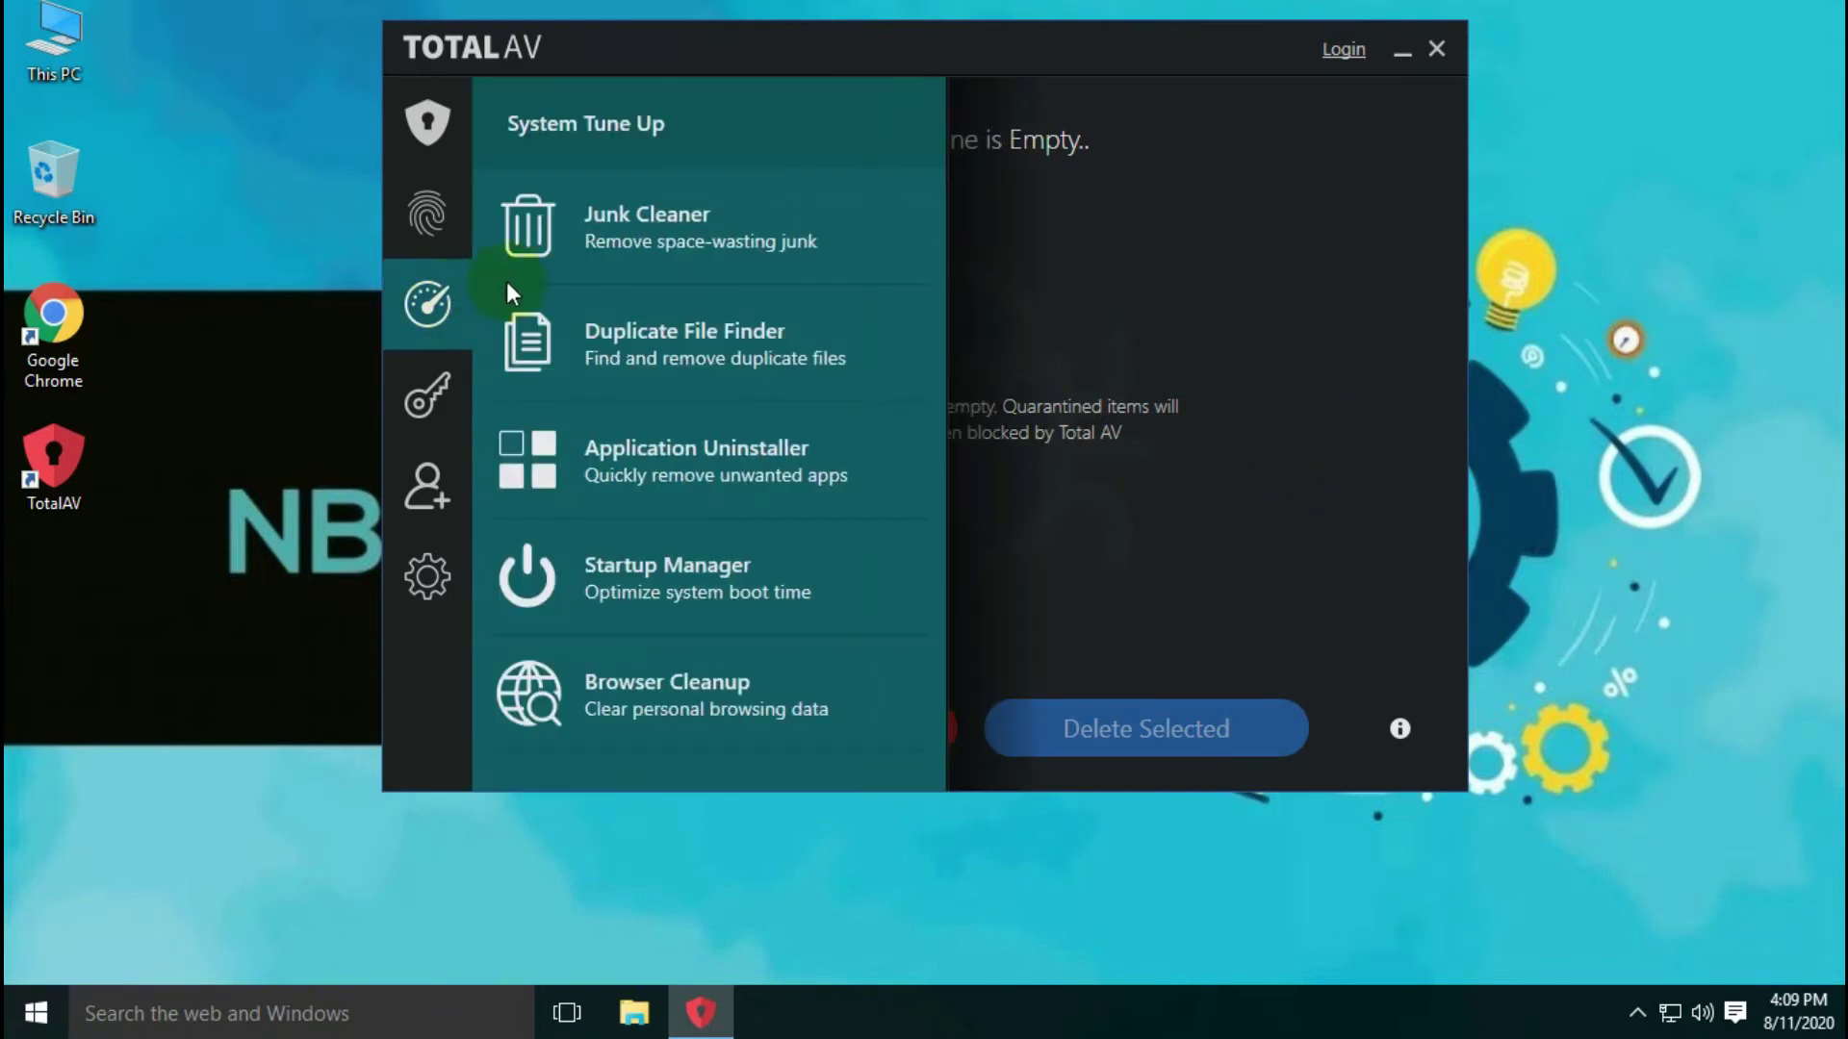
click(696, 246)
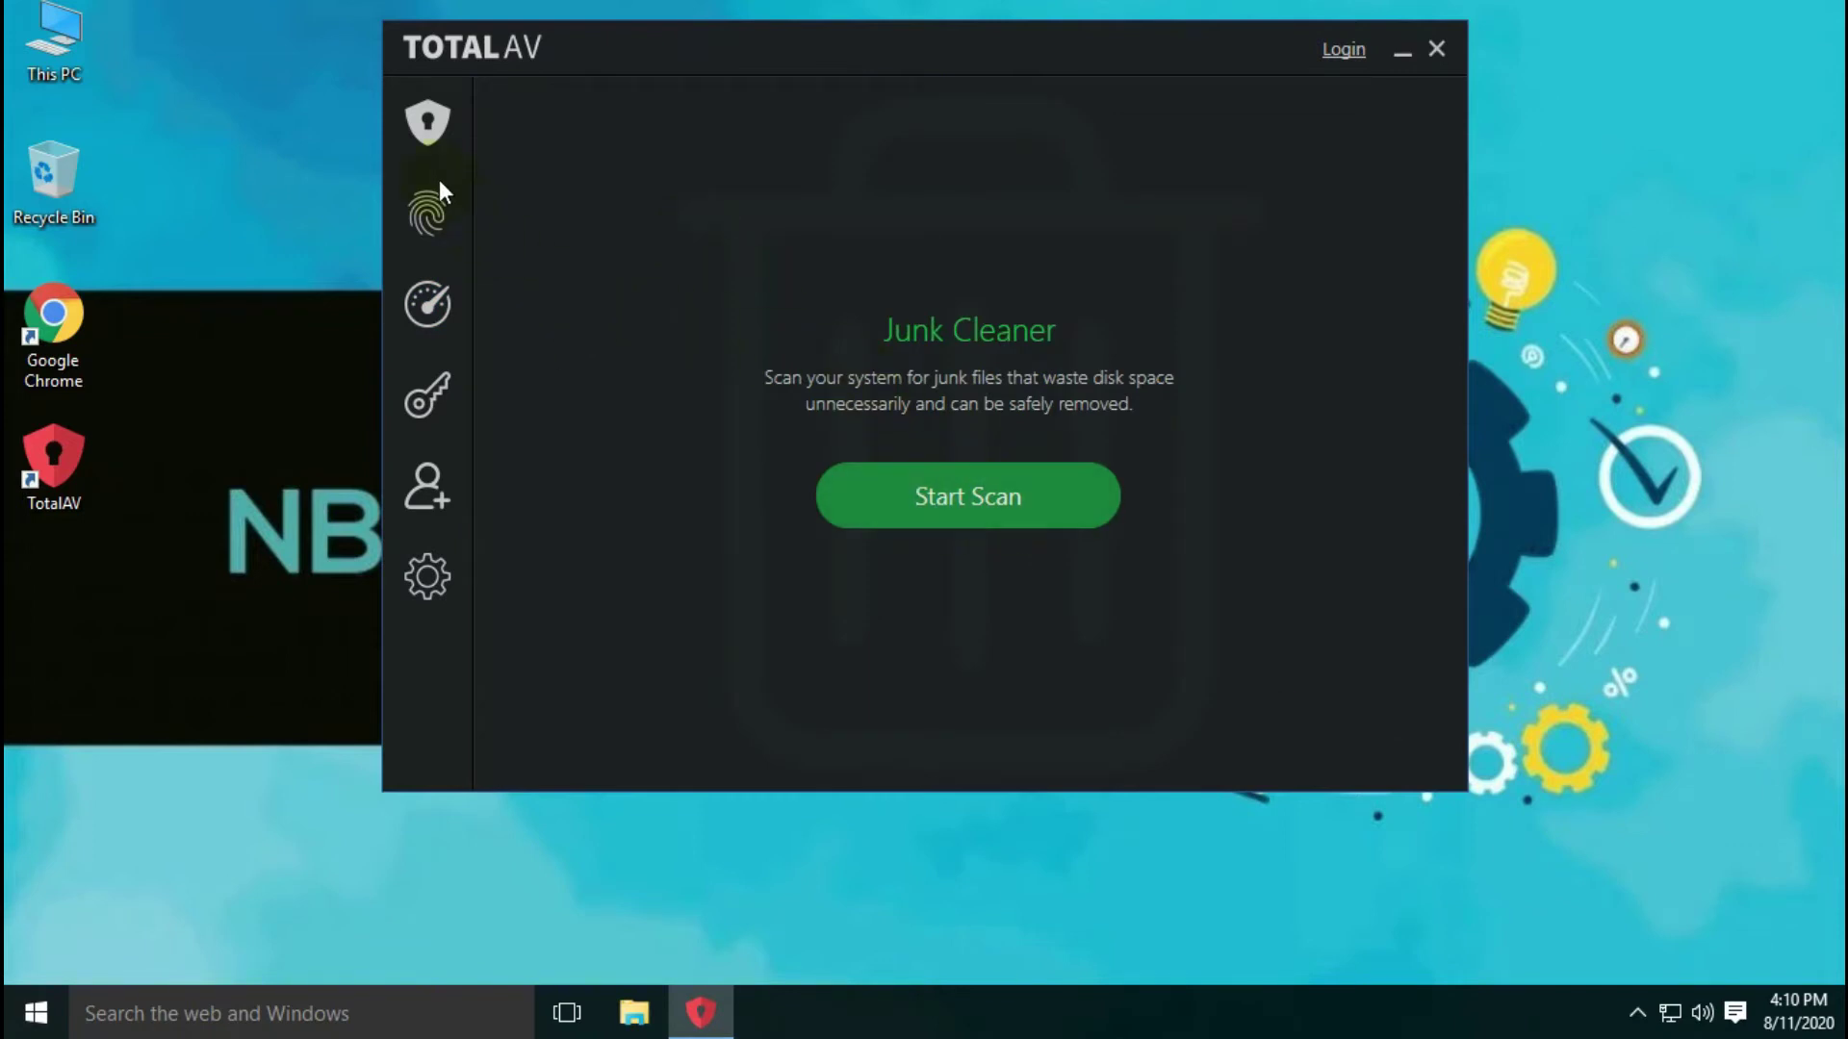
mouse_move(427, 304)
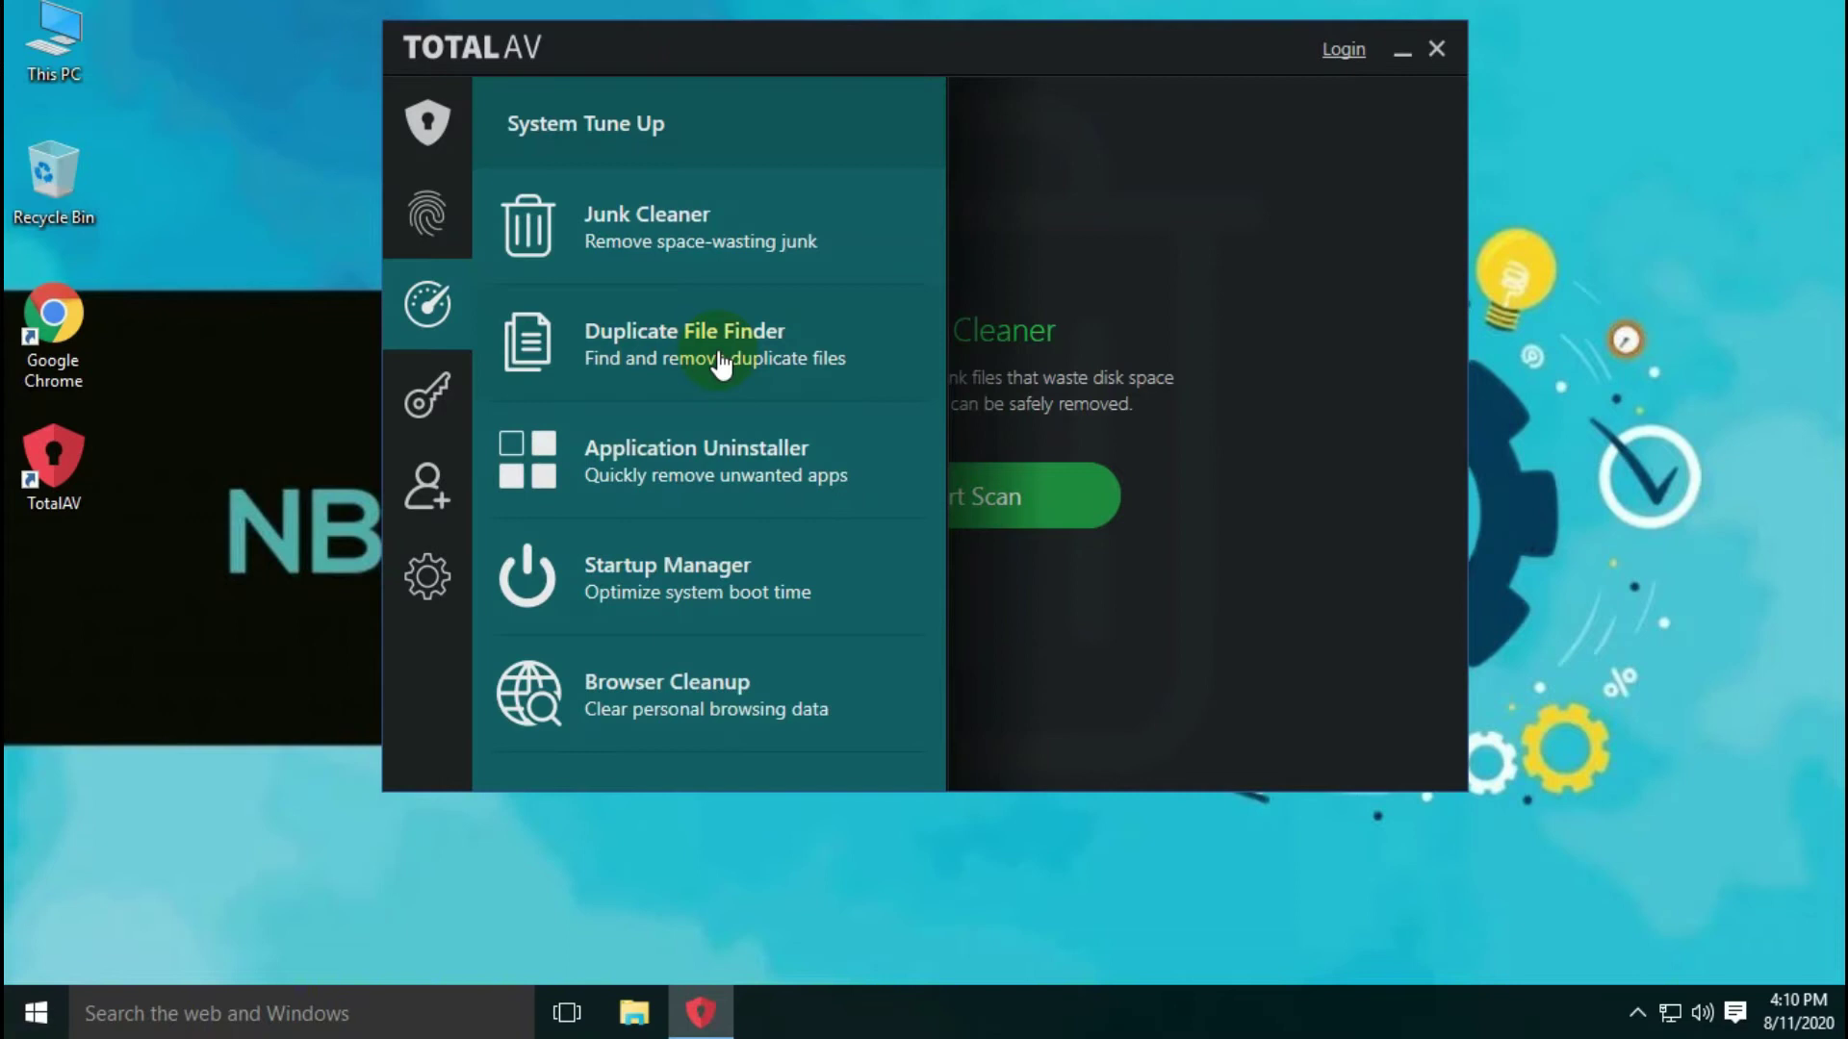
click(722, 363)
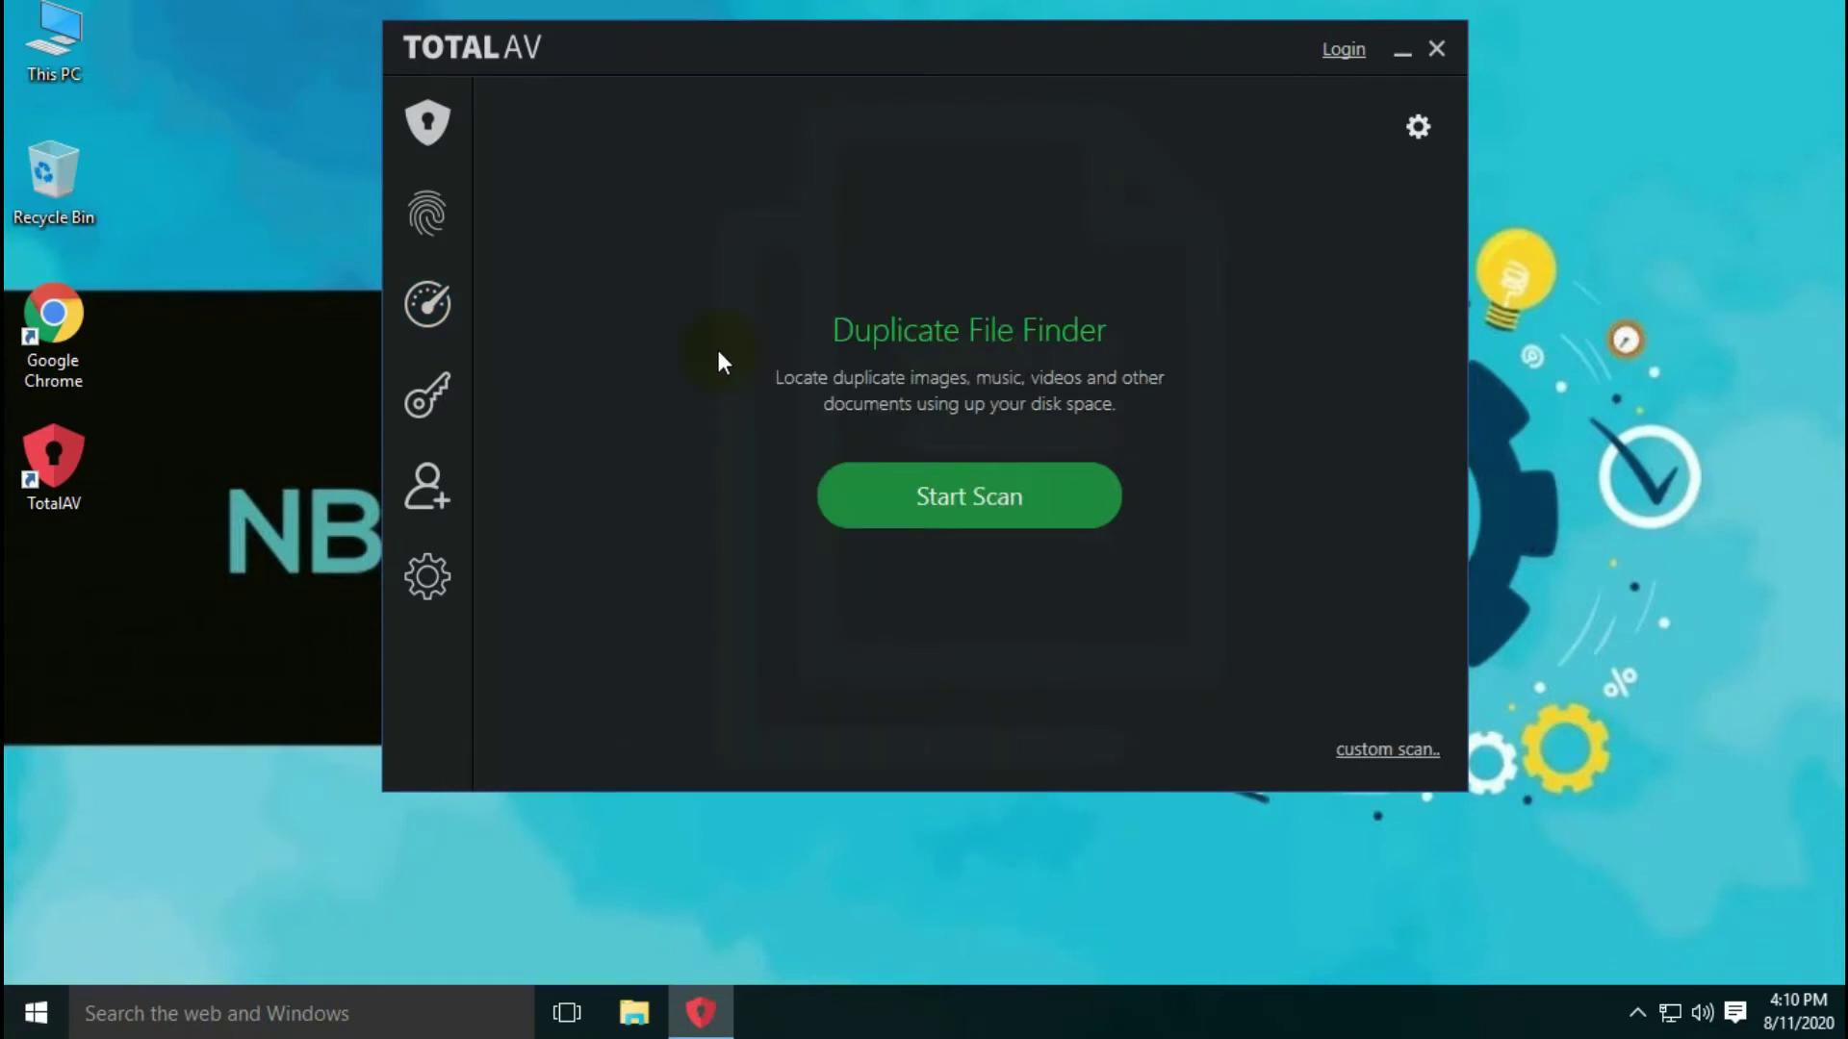
mouse_move(435, 297)
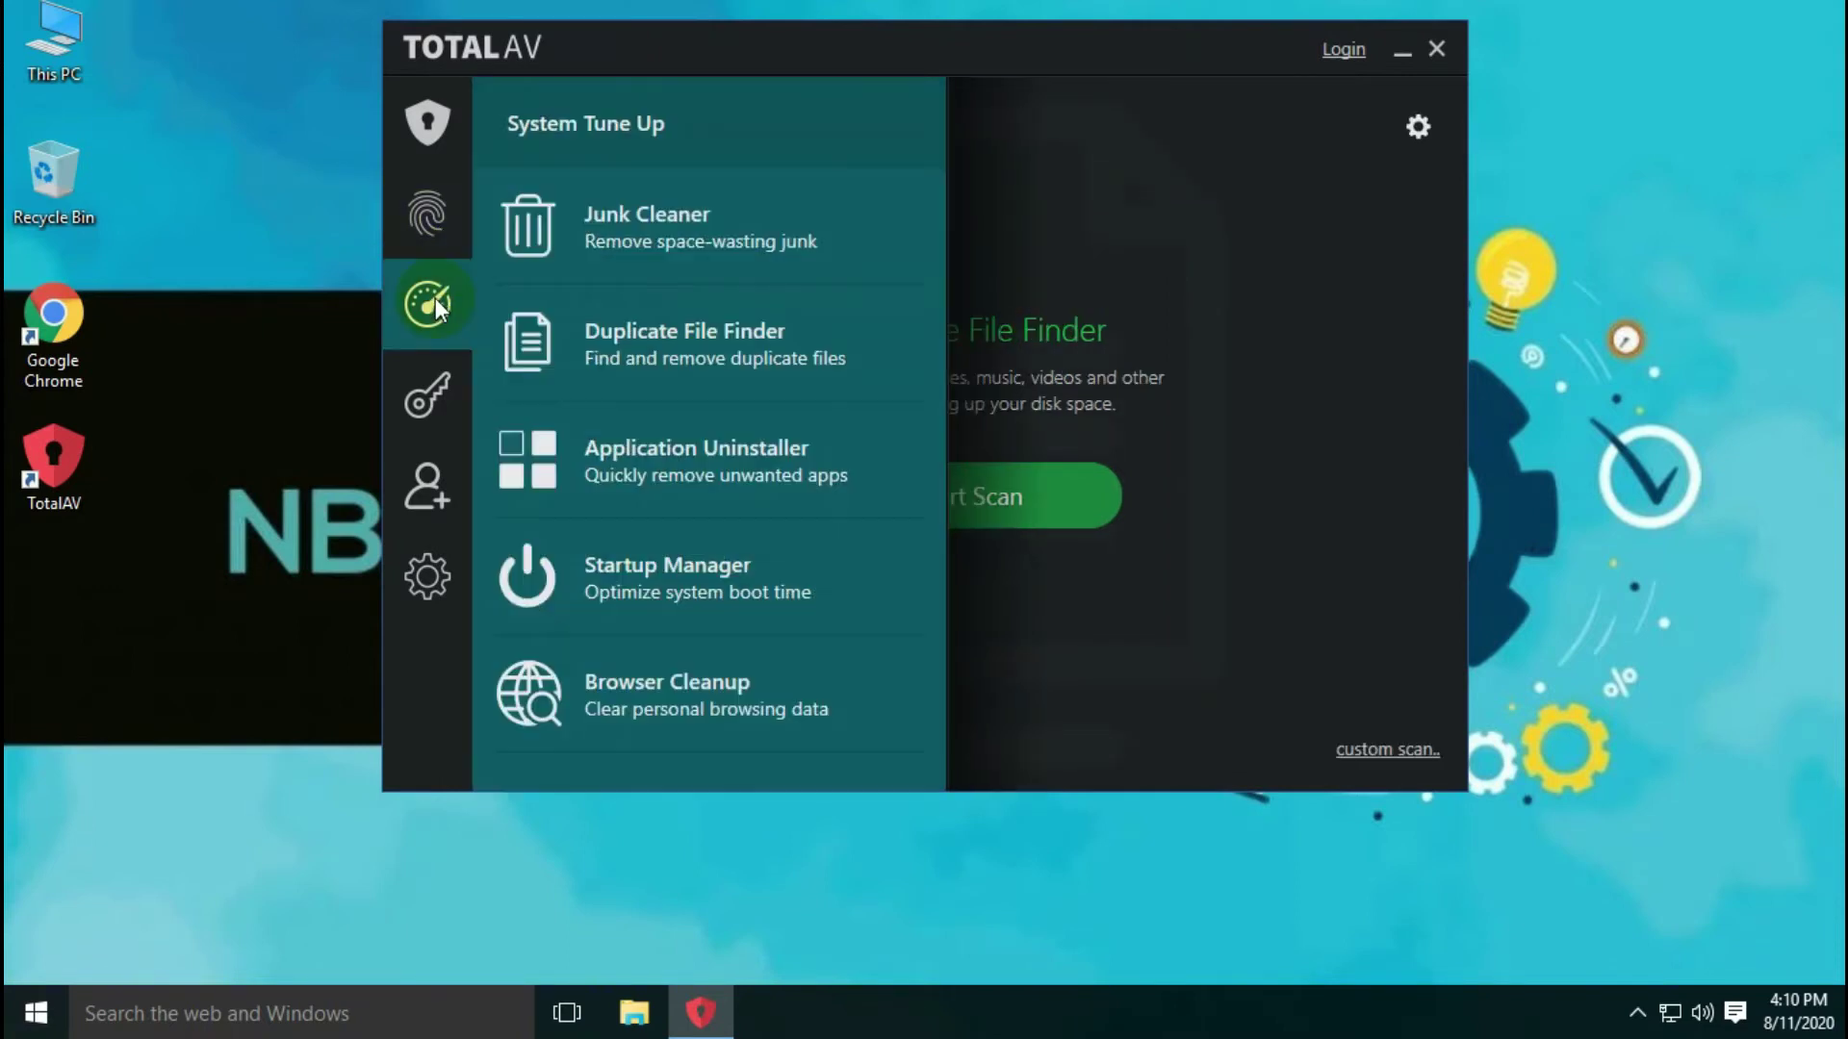
click(697, 459)
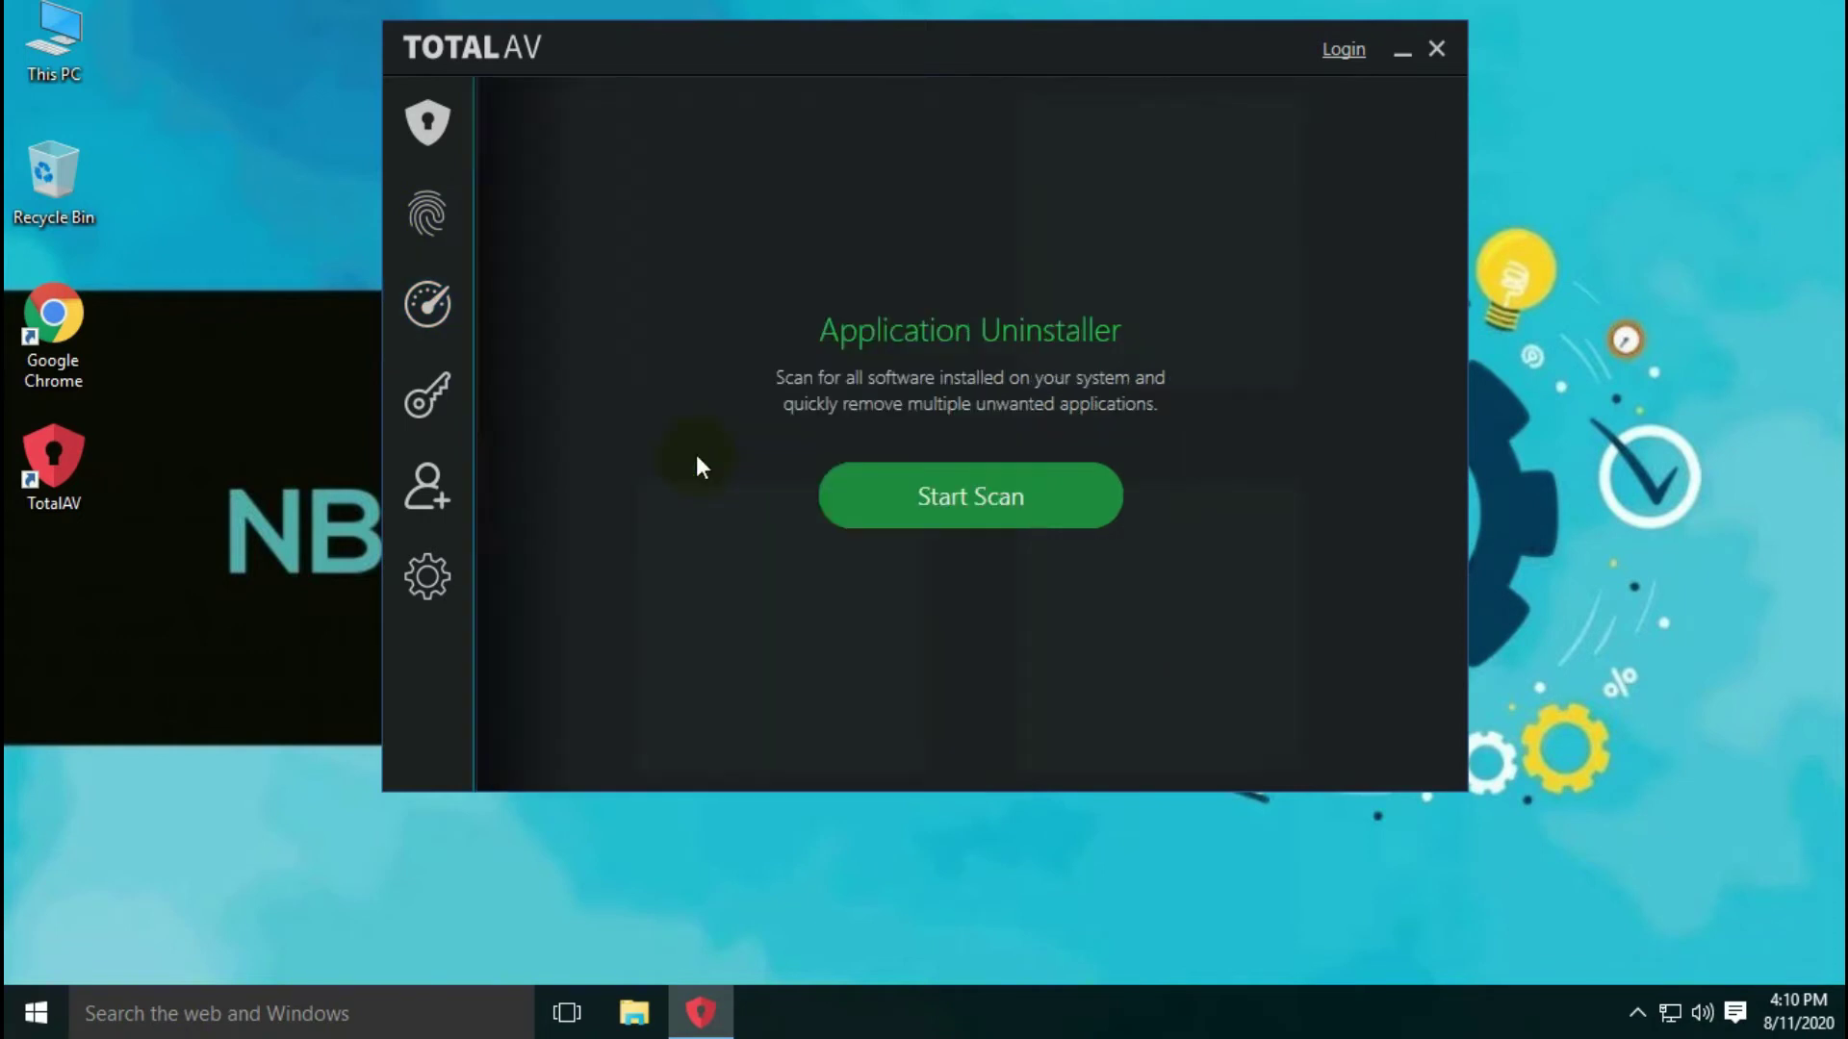
mouse_move(425, 310)
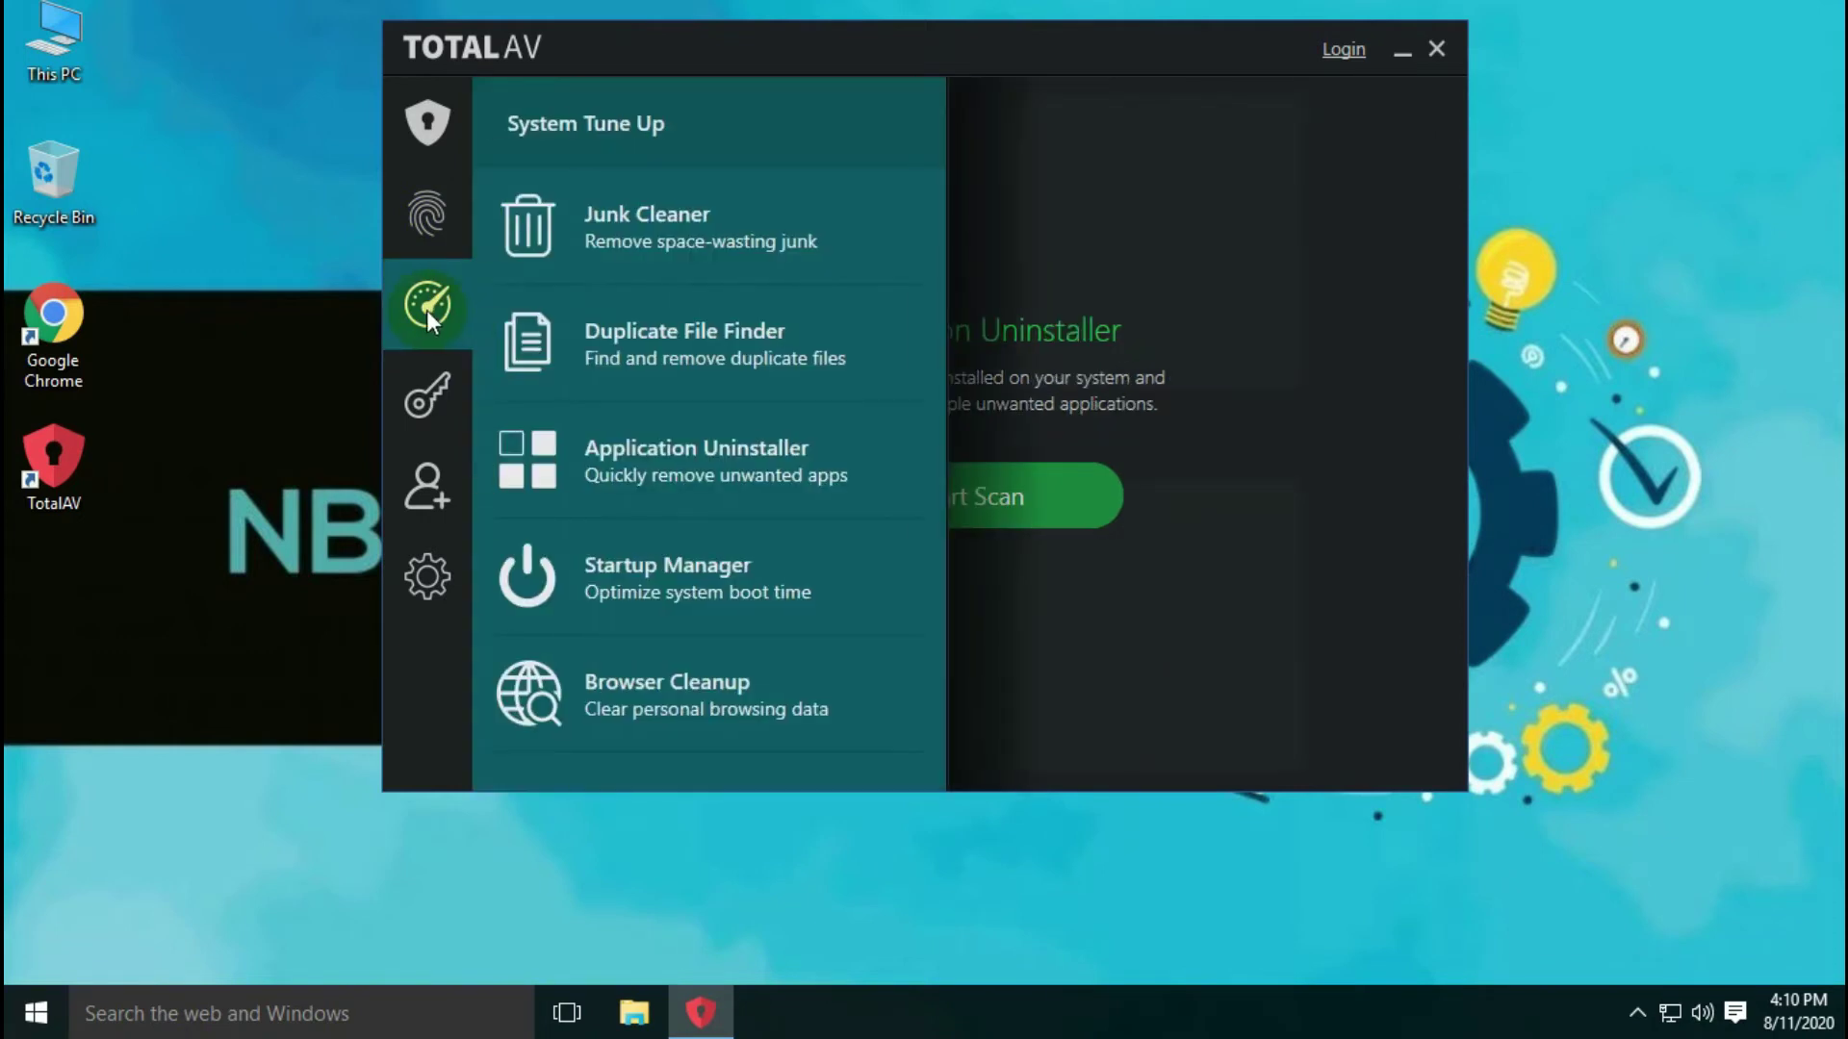
click(653, 586)
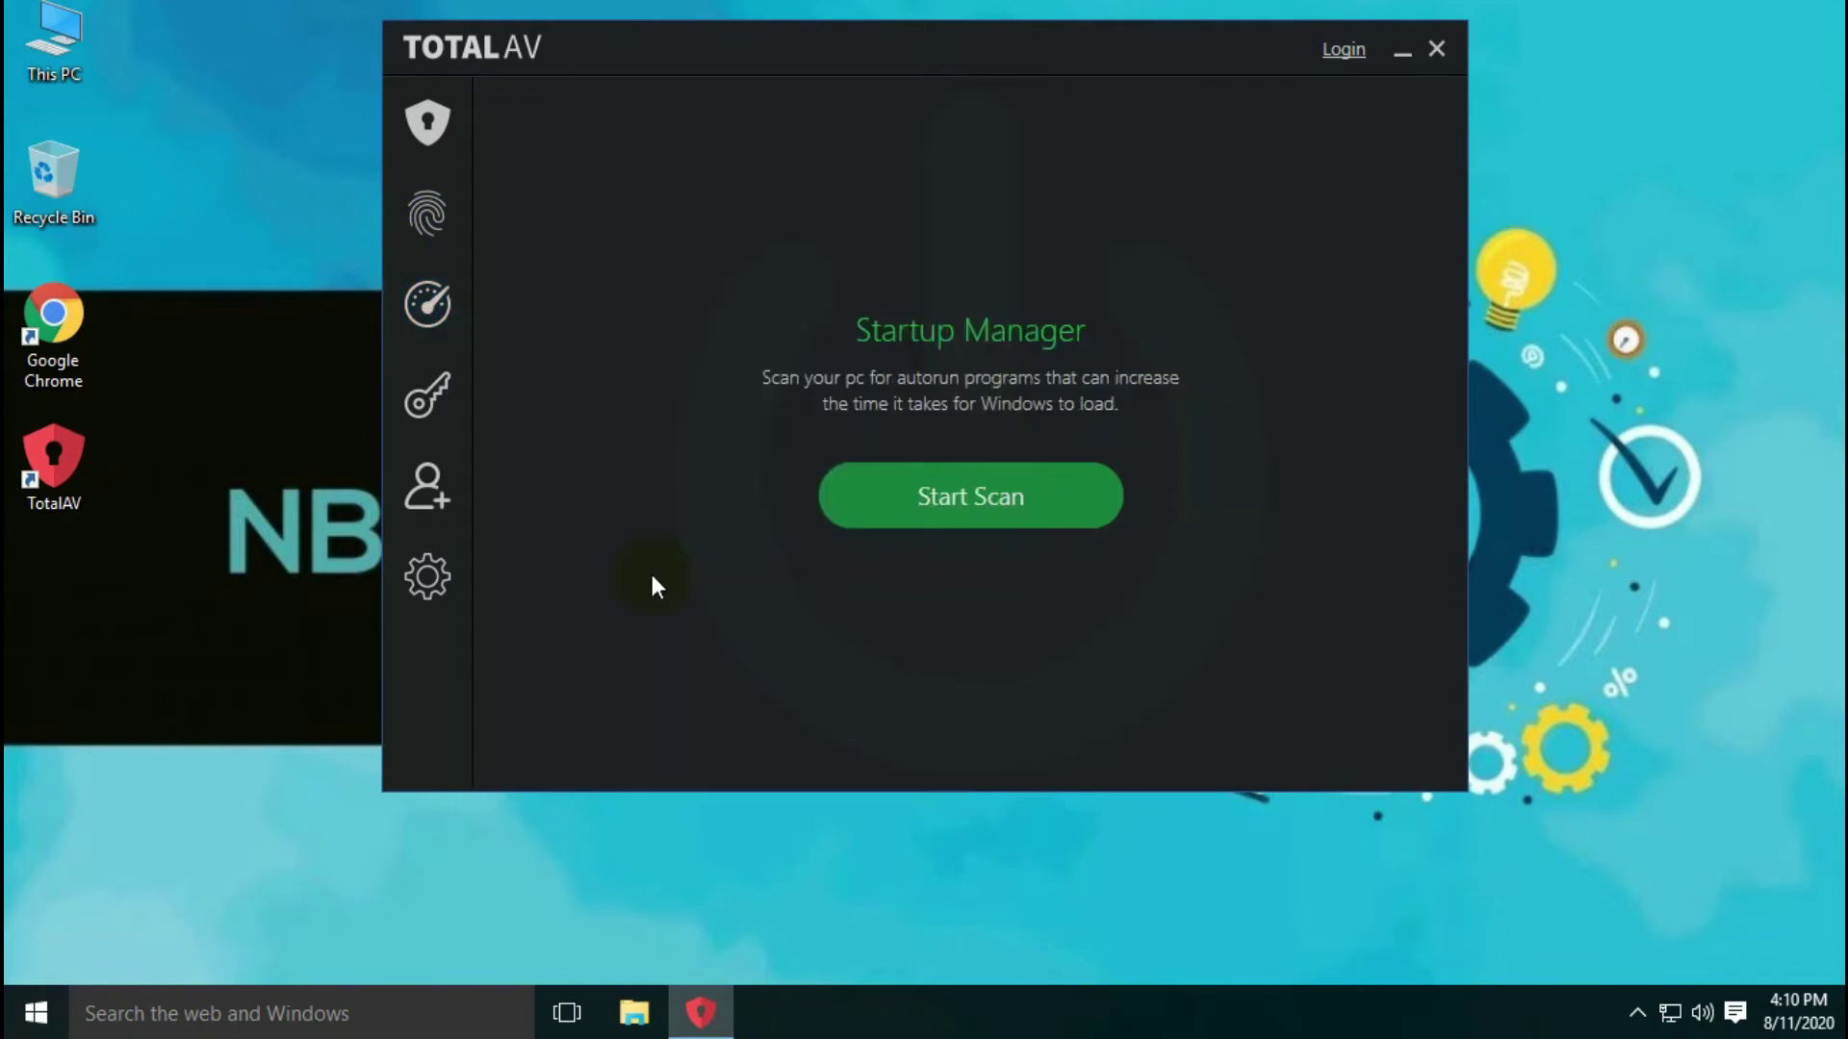
mouse_move(430, 308)
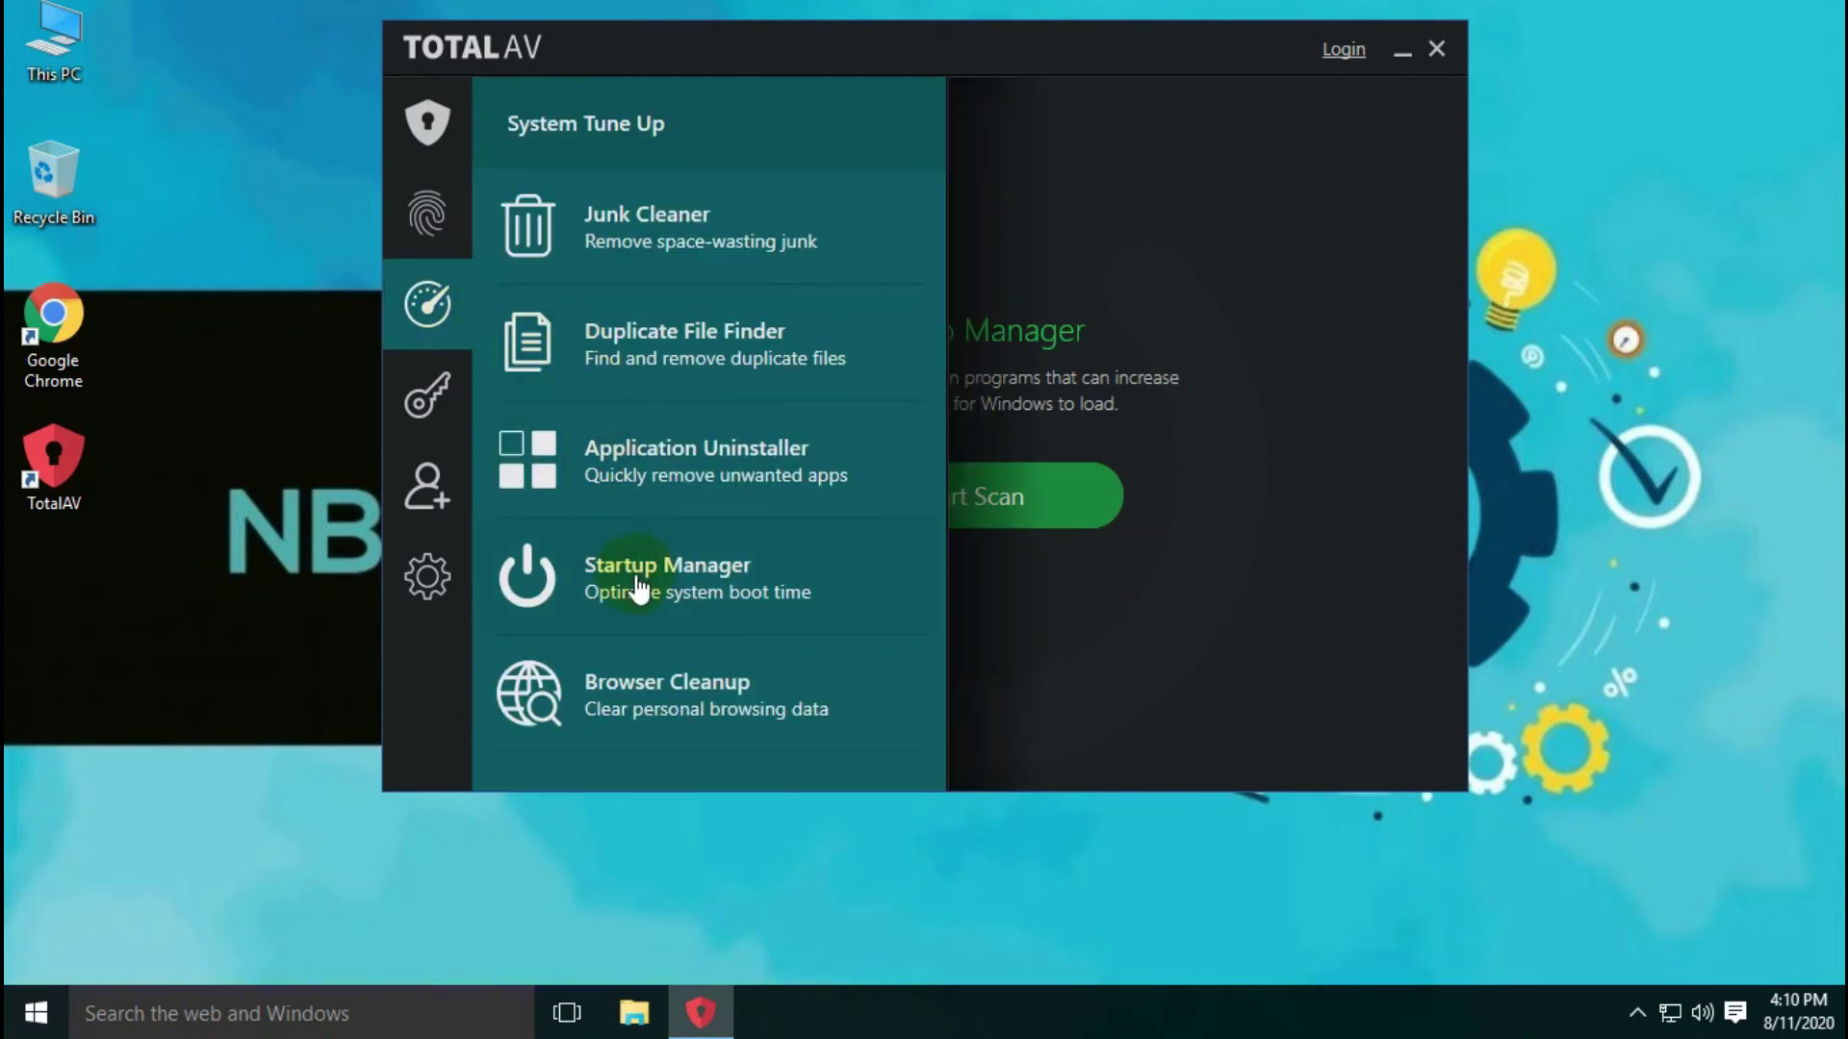
click(648, 712)
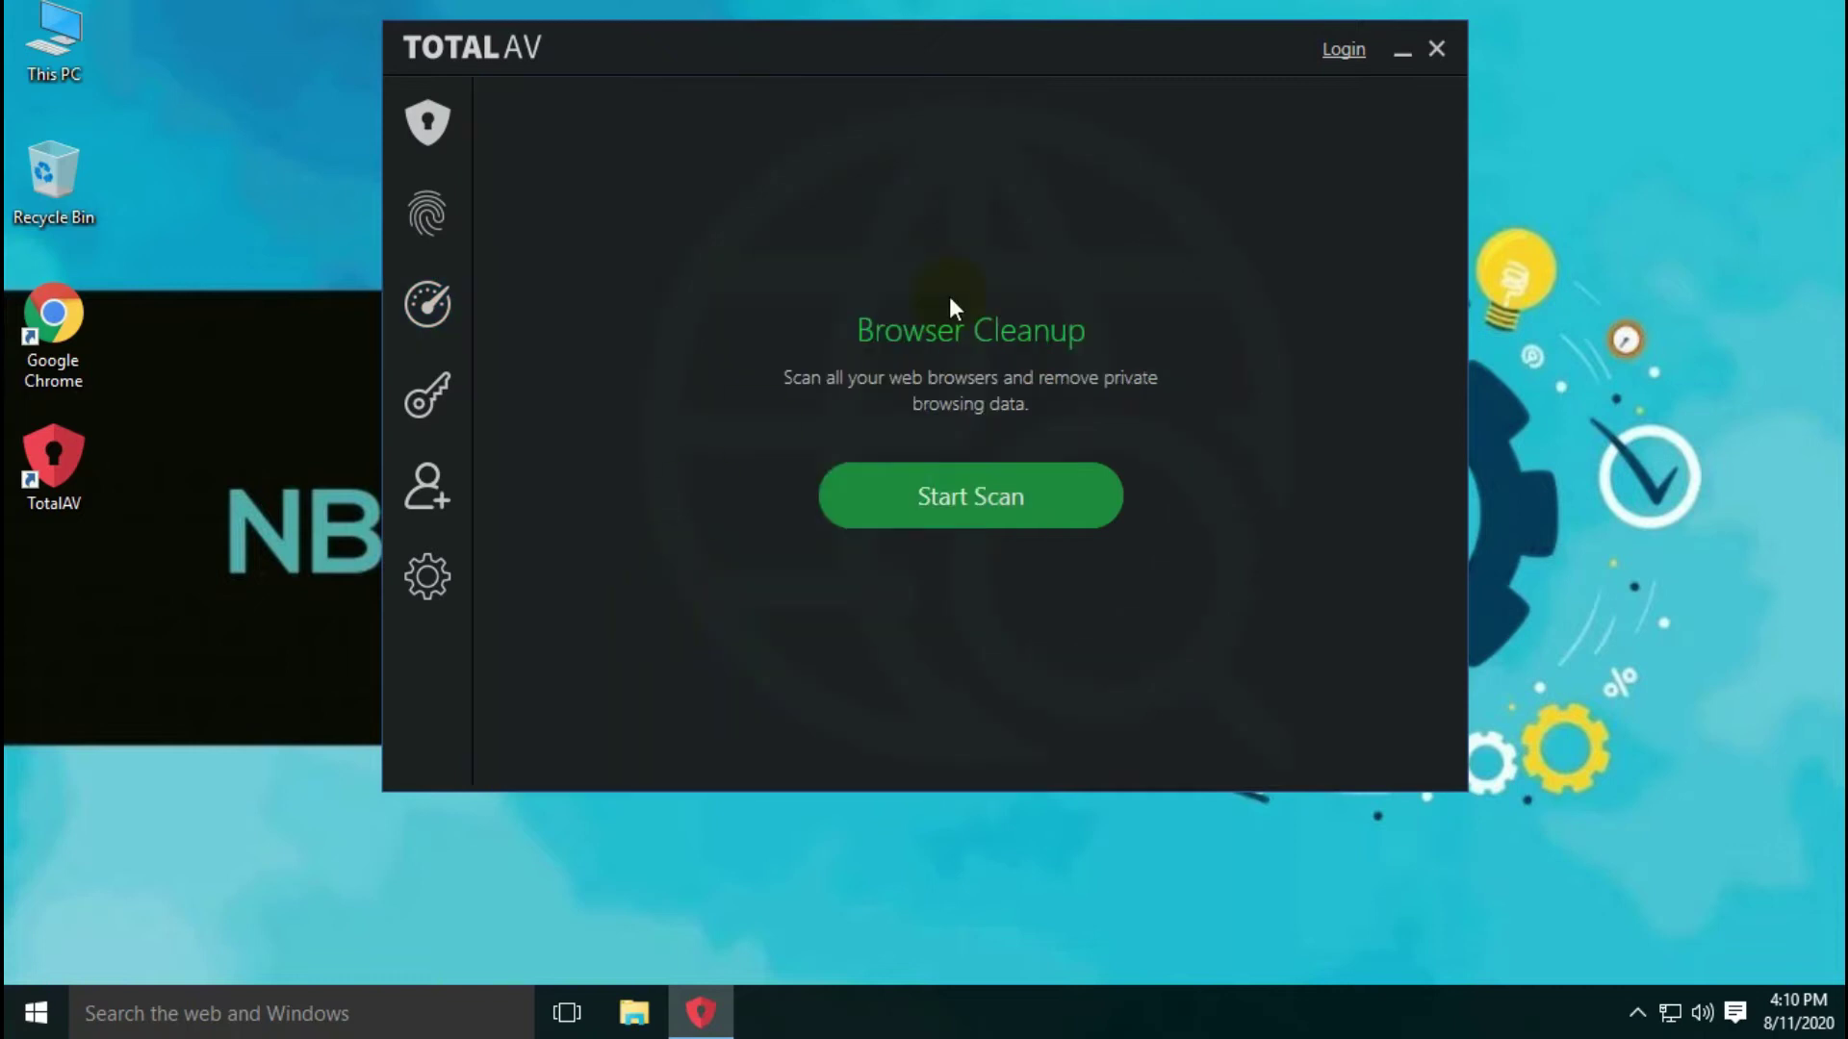
View the WebShield status page under Internet Security.
mouse_move(459, 205)
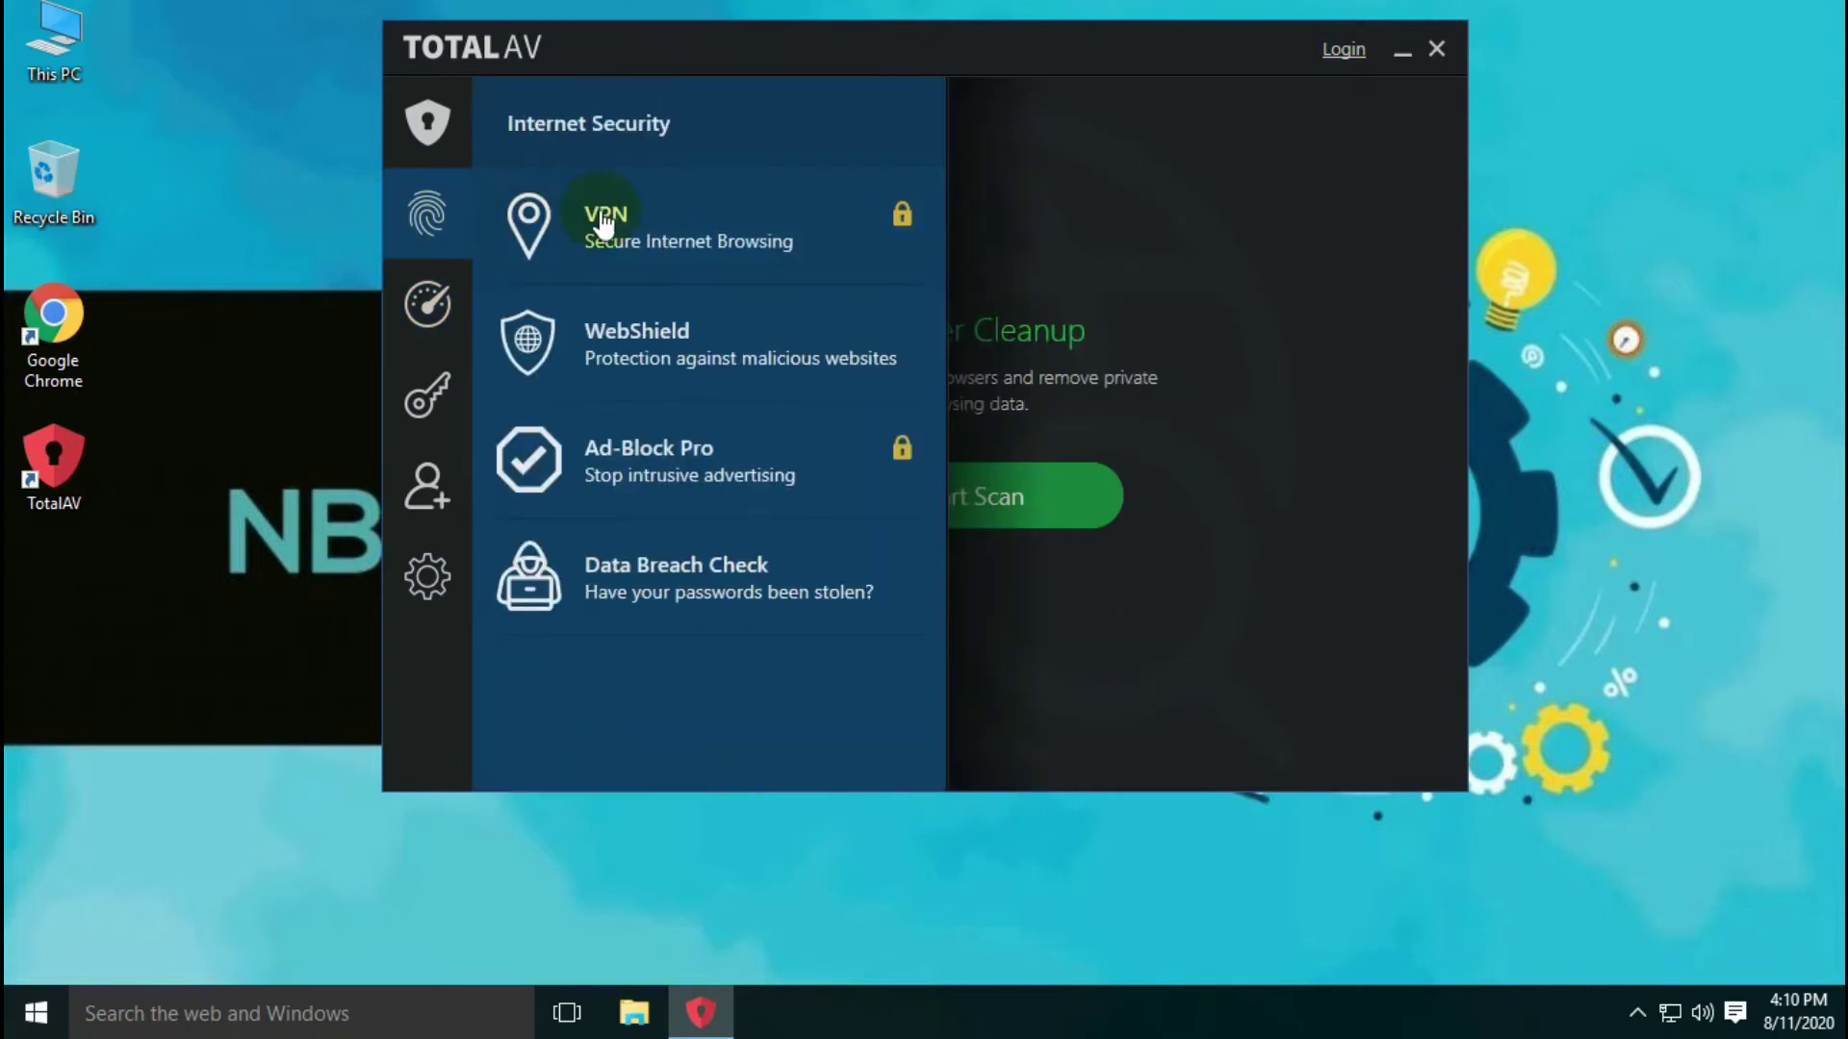
click(642, 356)
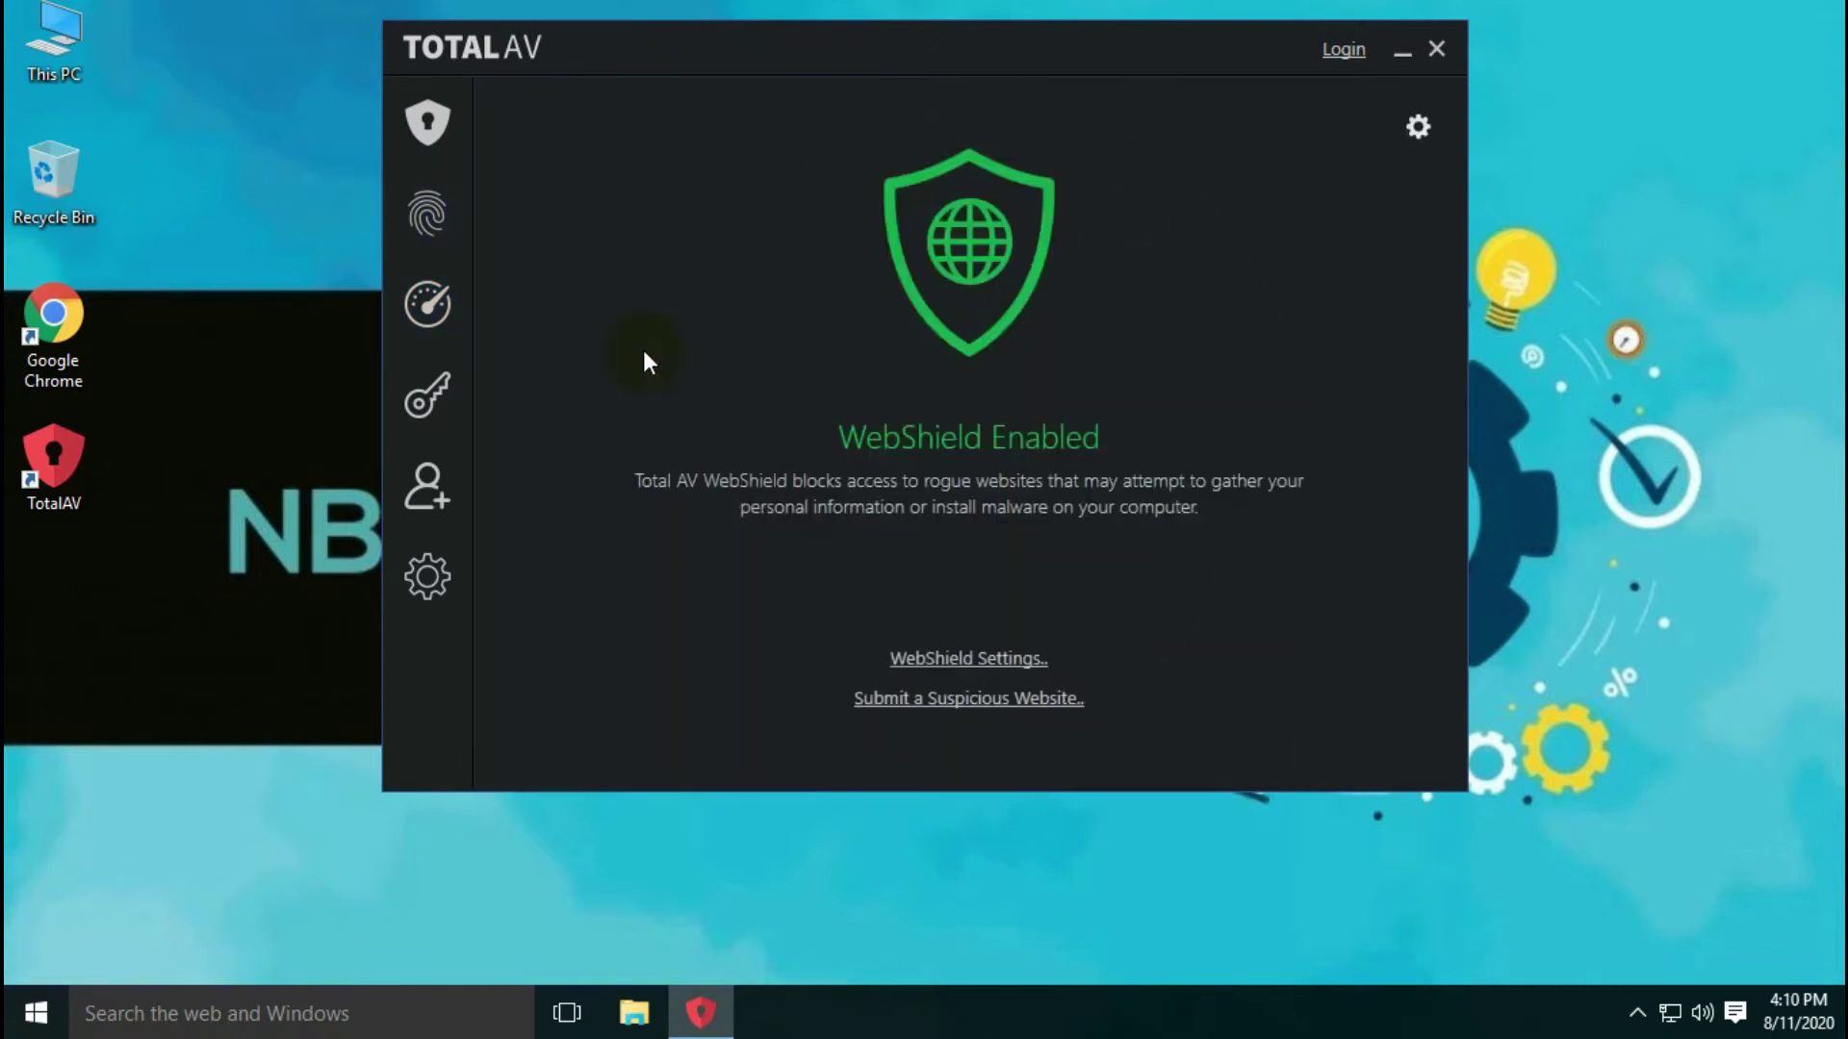
Review the WebShield settings and the Internet Security menu, and close the TotalAV window.
click(935, 660)
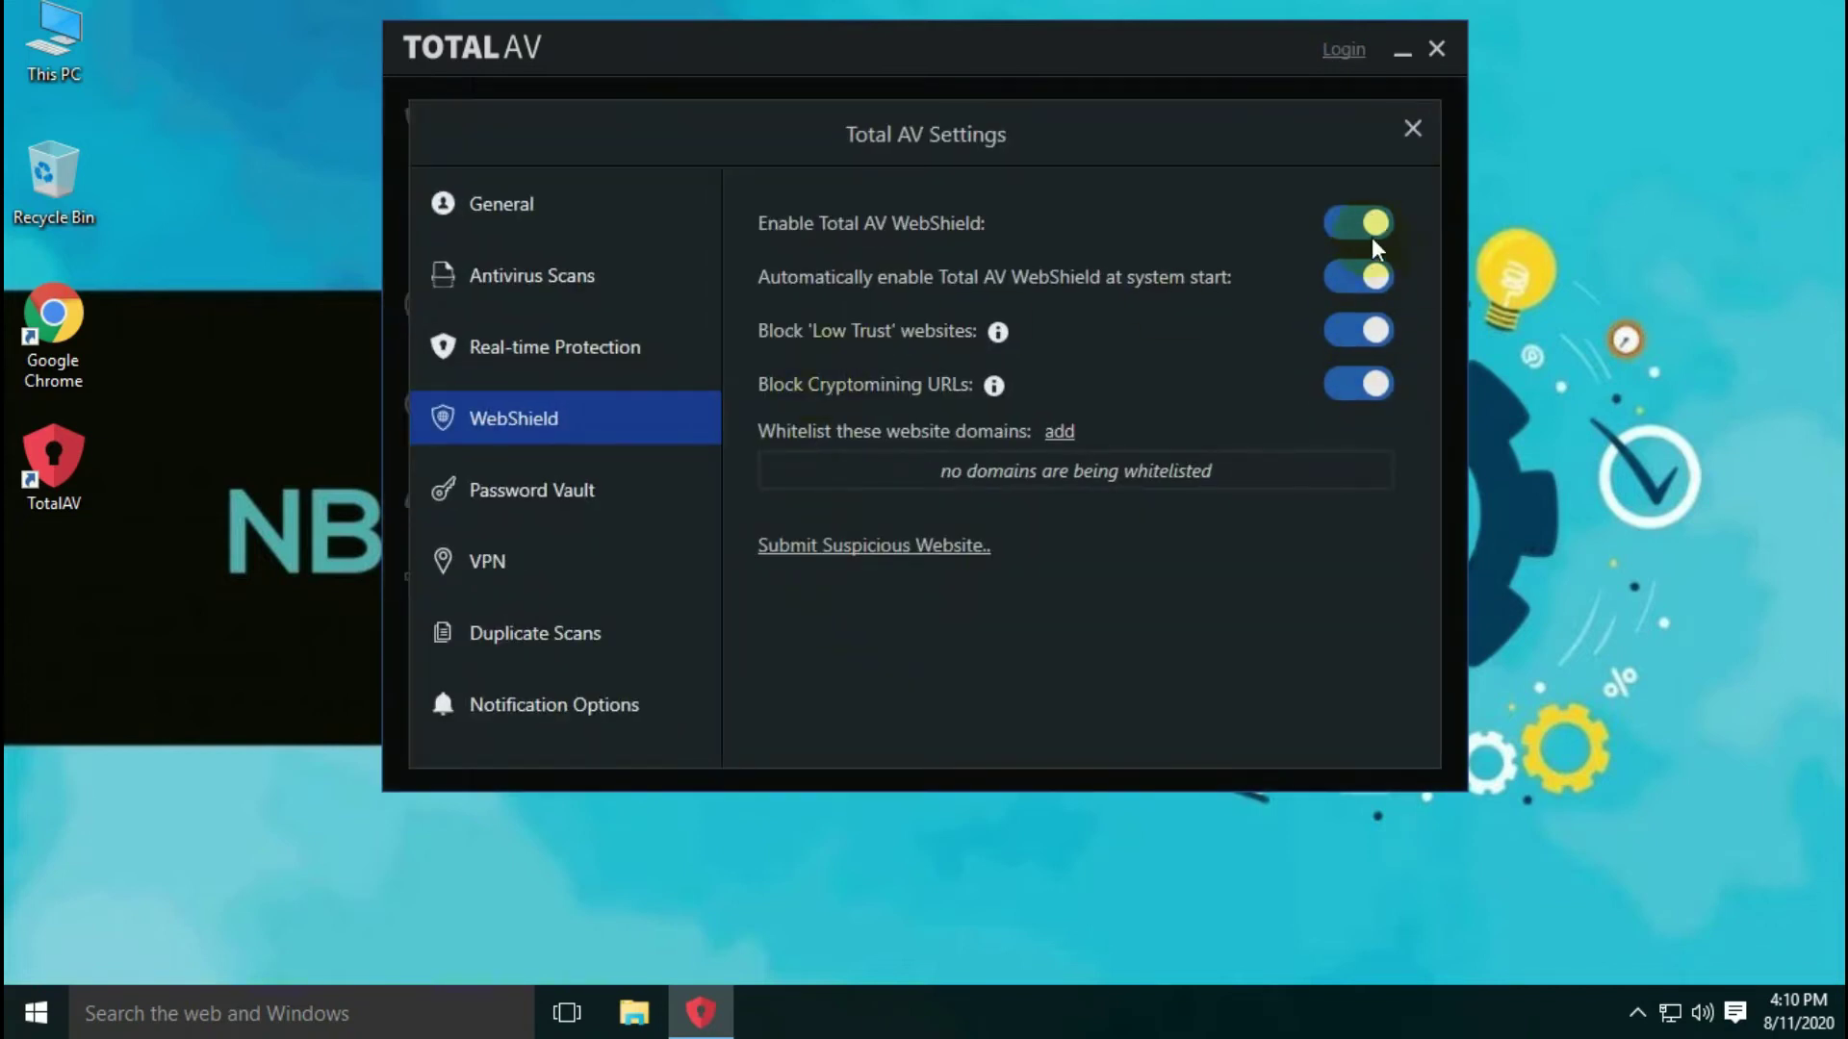
click(1412, 129)
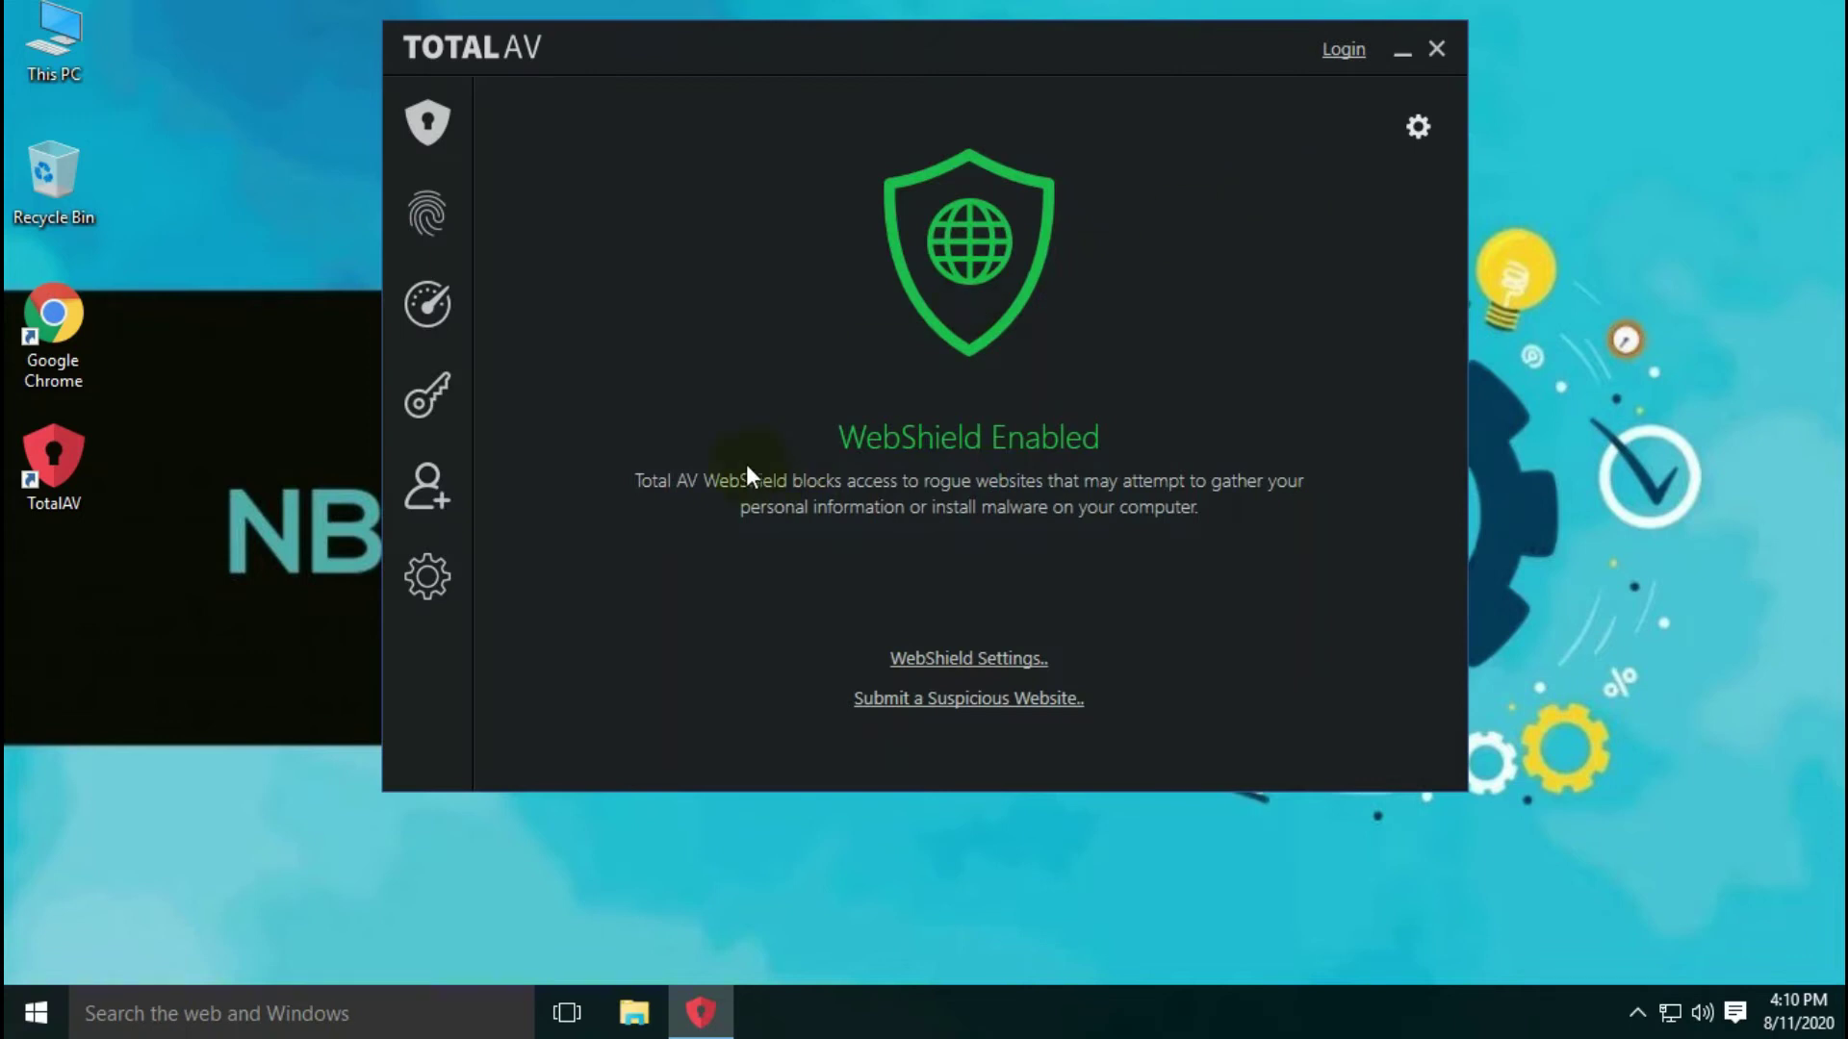
click(434, 223)
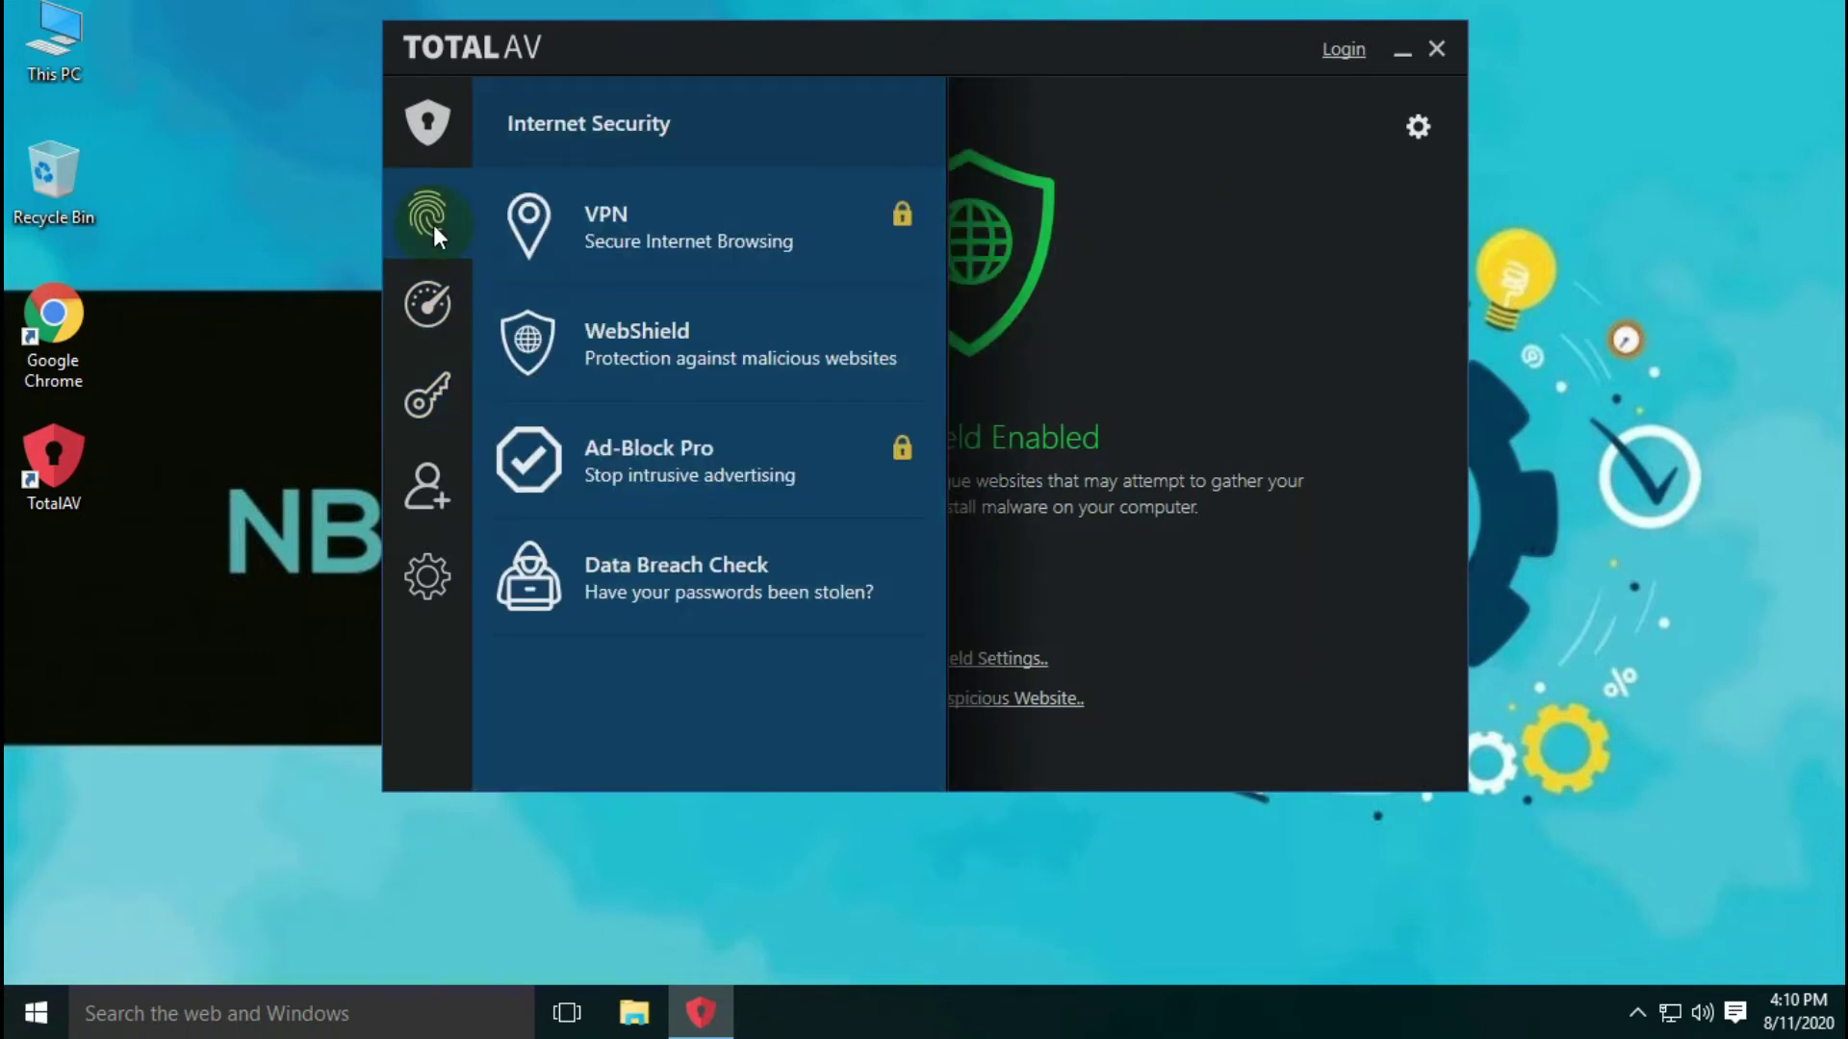
click(429, 310)
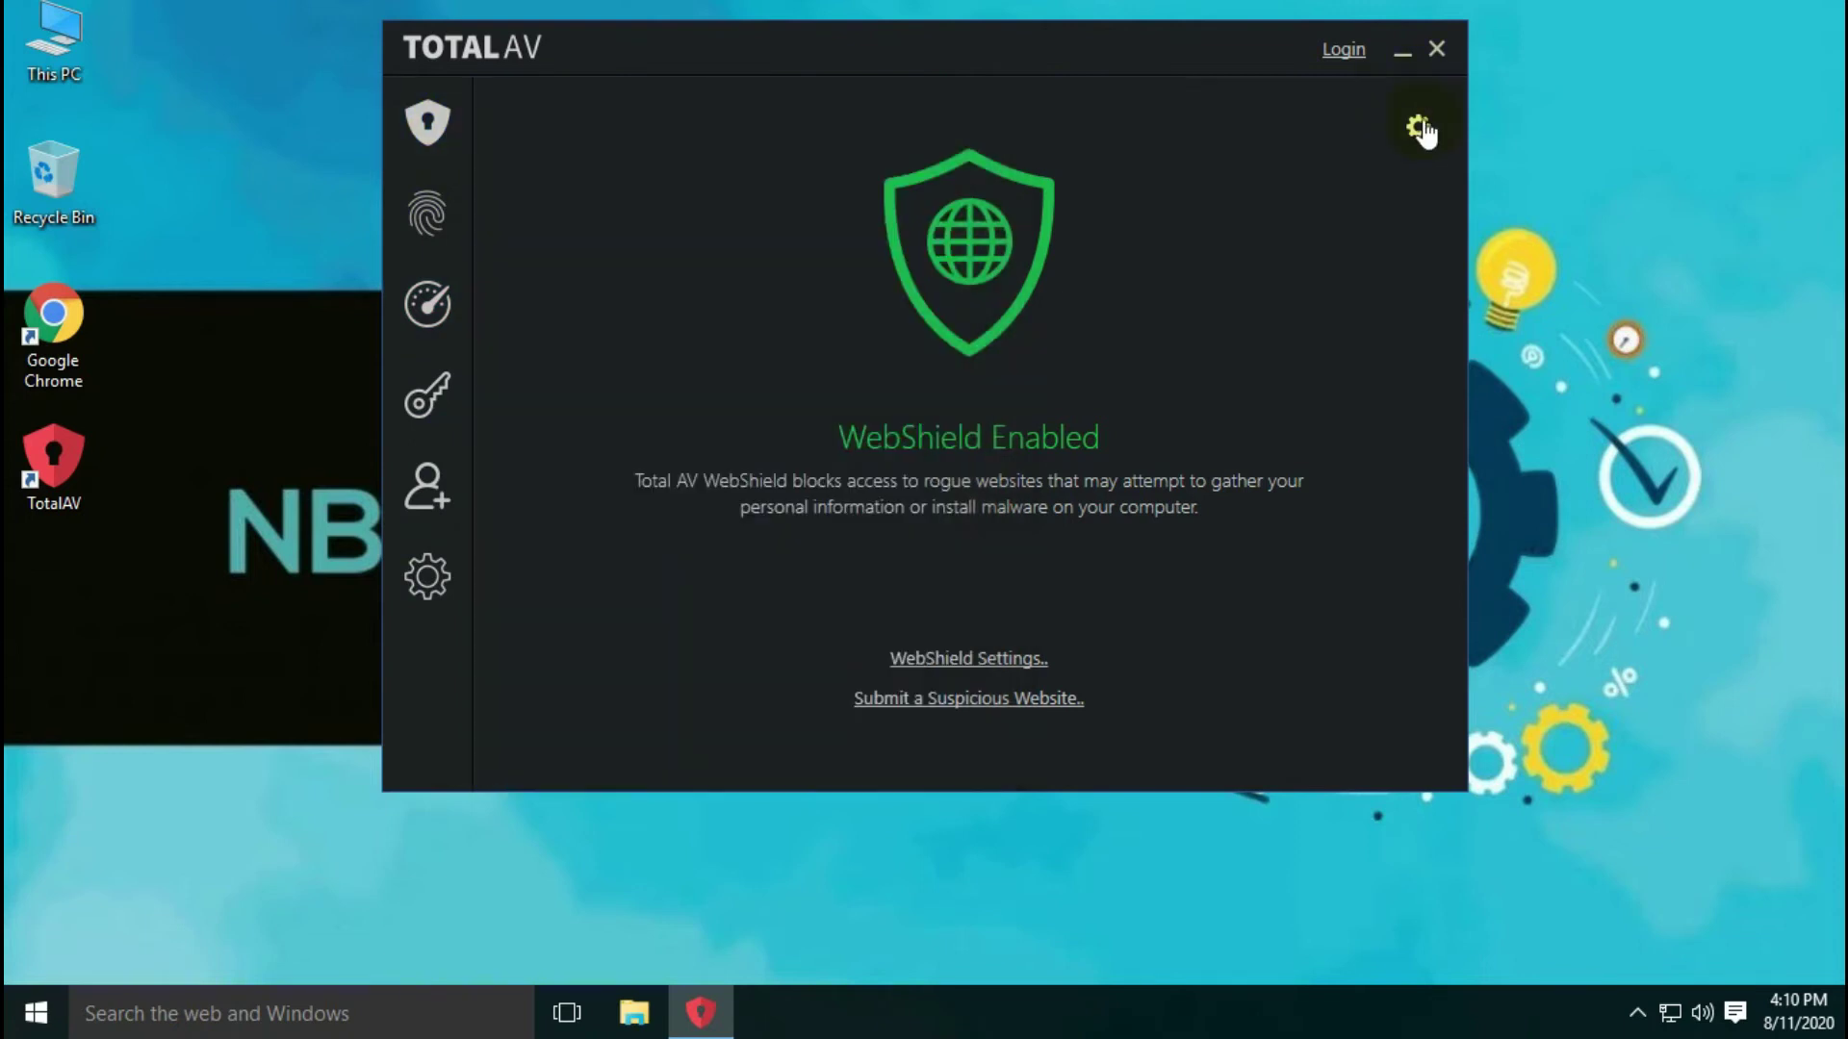
click(1434, 50)
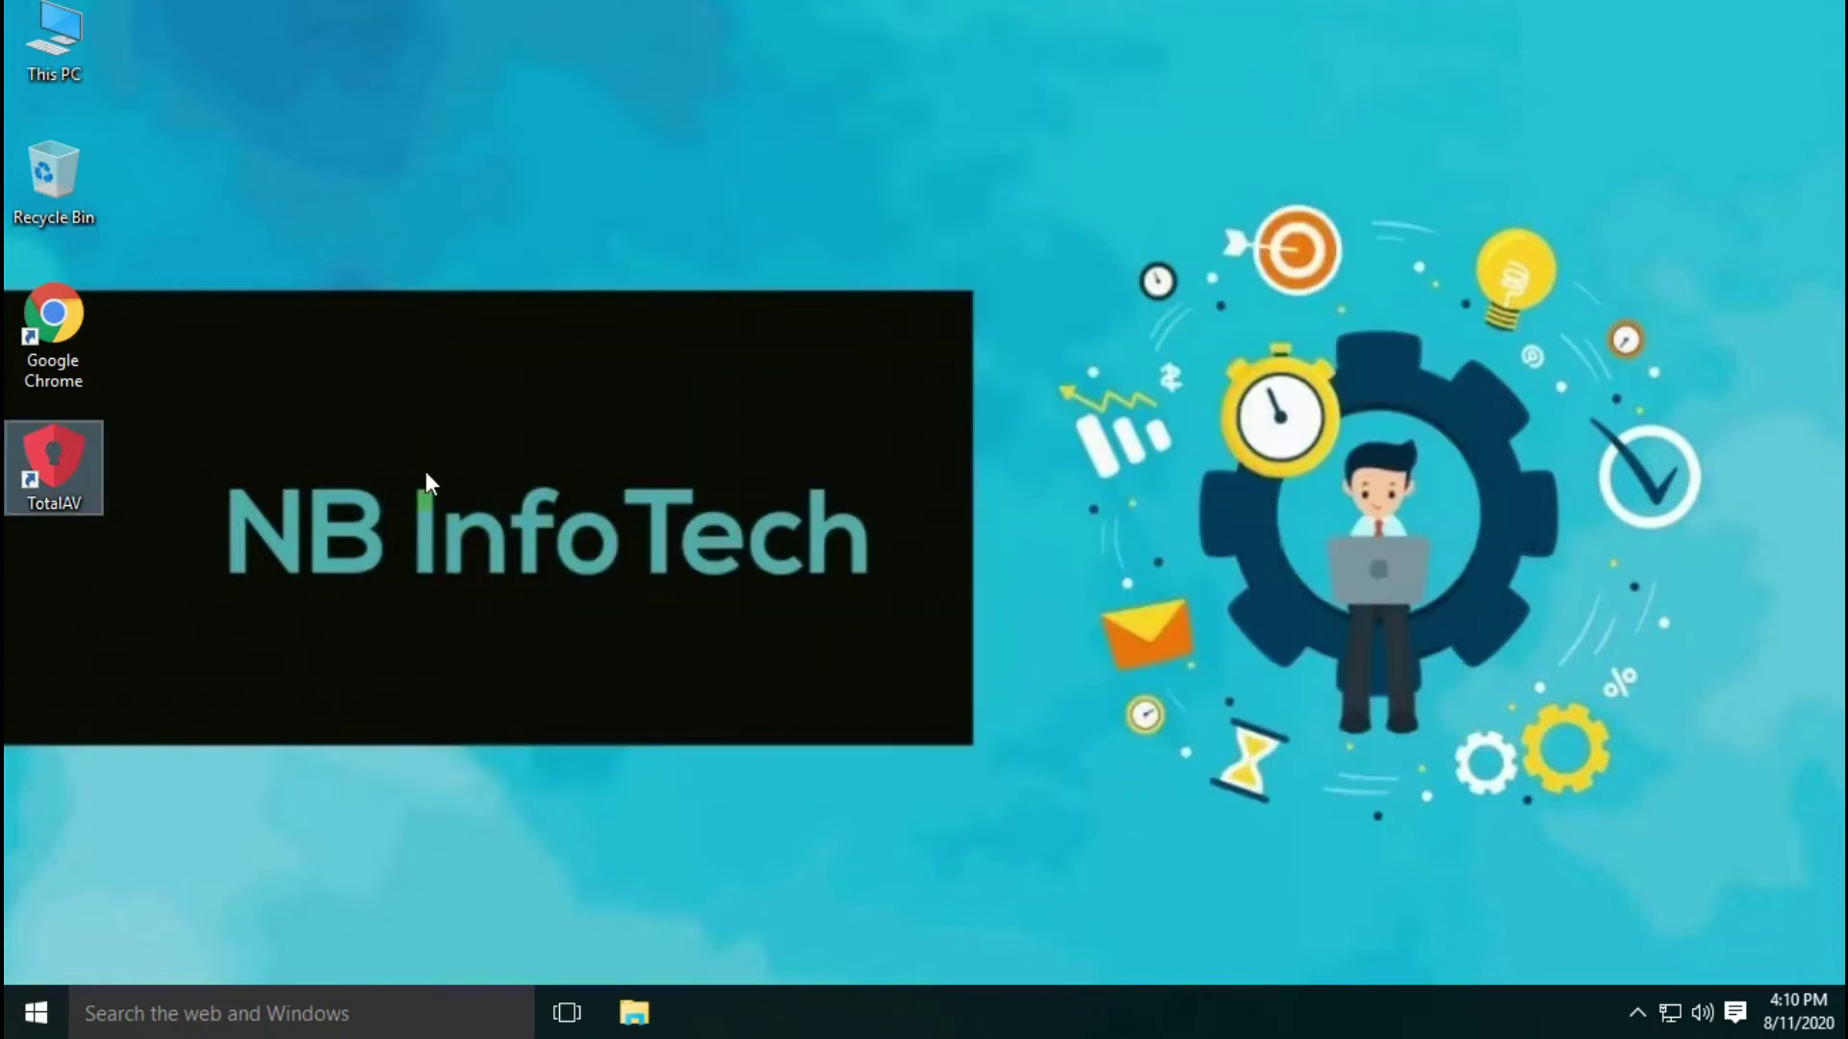
Copy the 11-8-20 WinRAR archive from Downloads to the desktop, place it below the TotalAV shortcut, and close File Explorer.
double_click(52, 40)
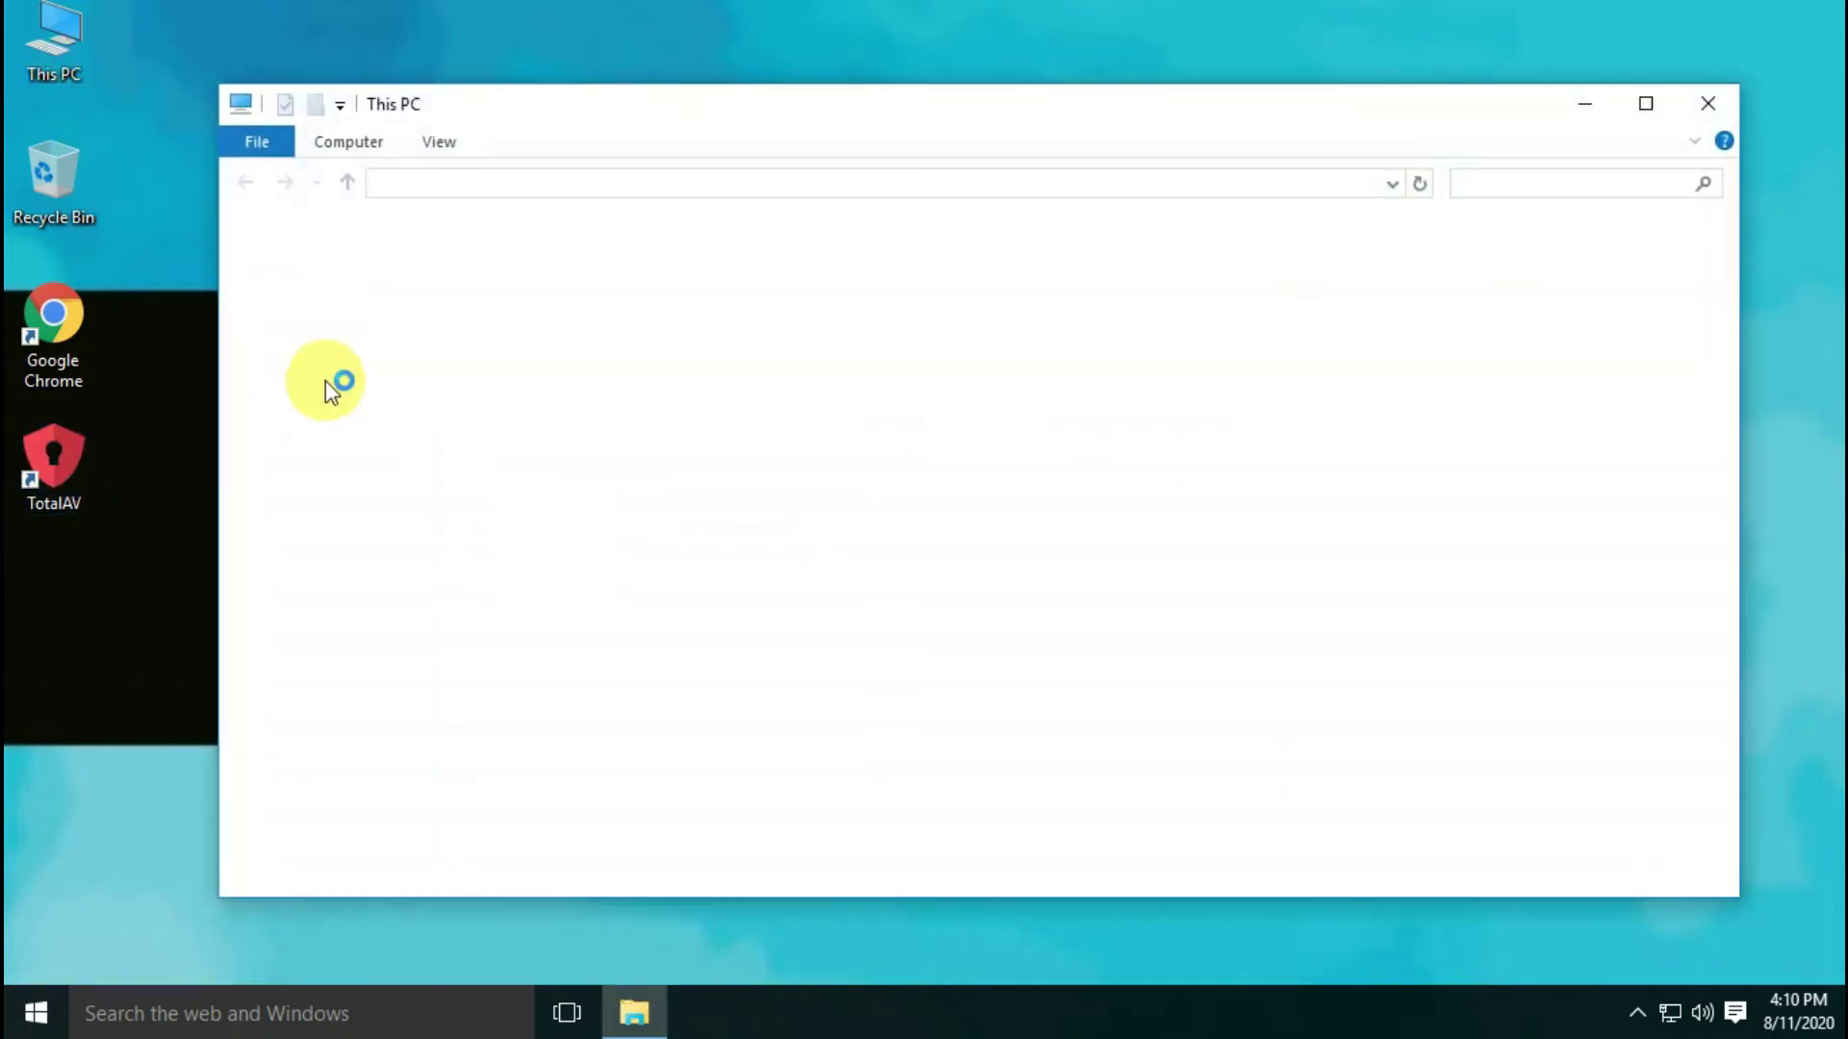
click(330, 303)
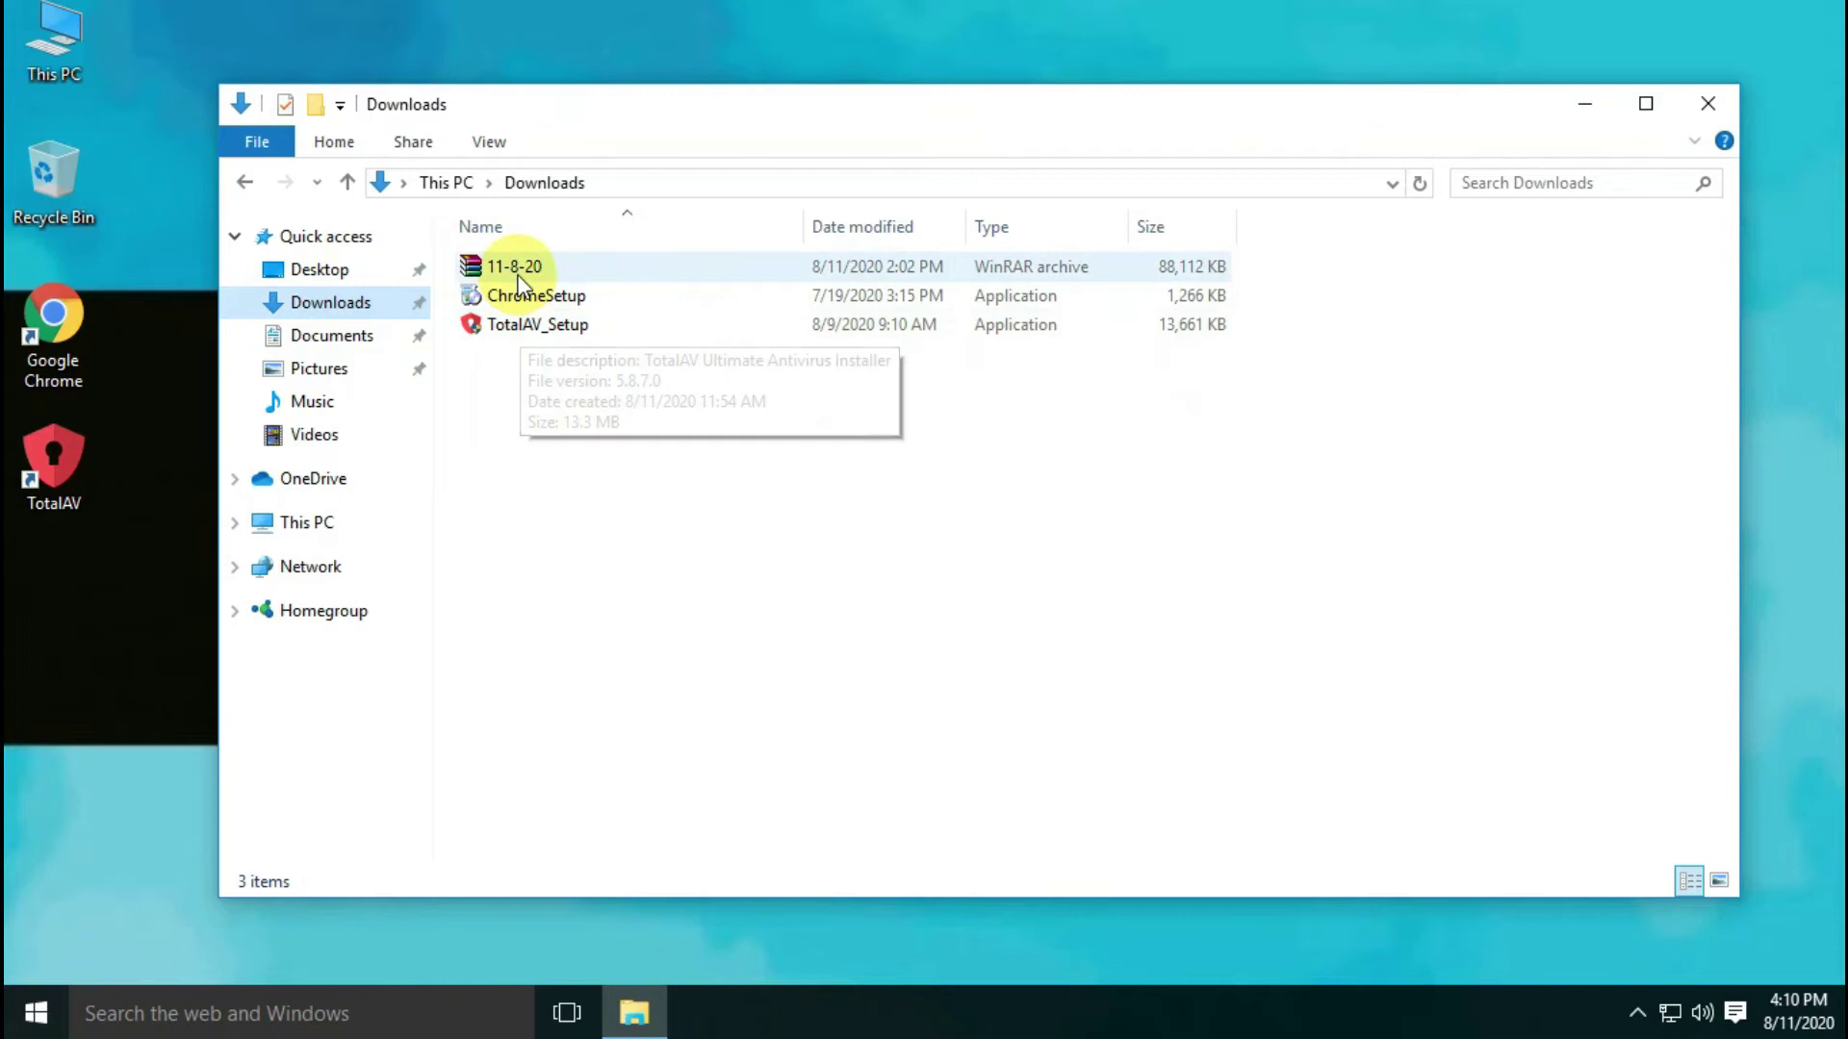
double_click(515, 268)
right_click(517, 273)
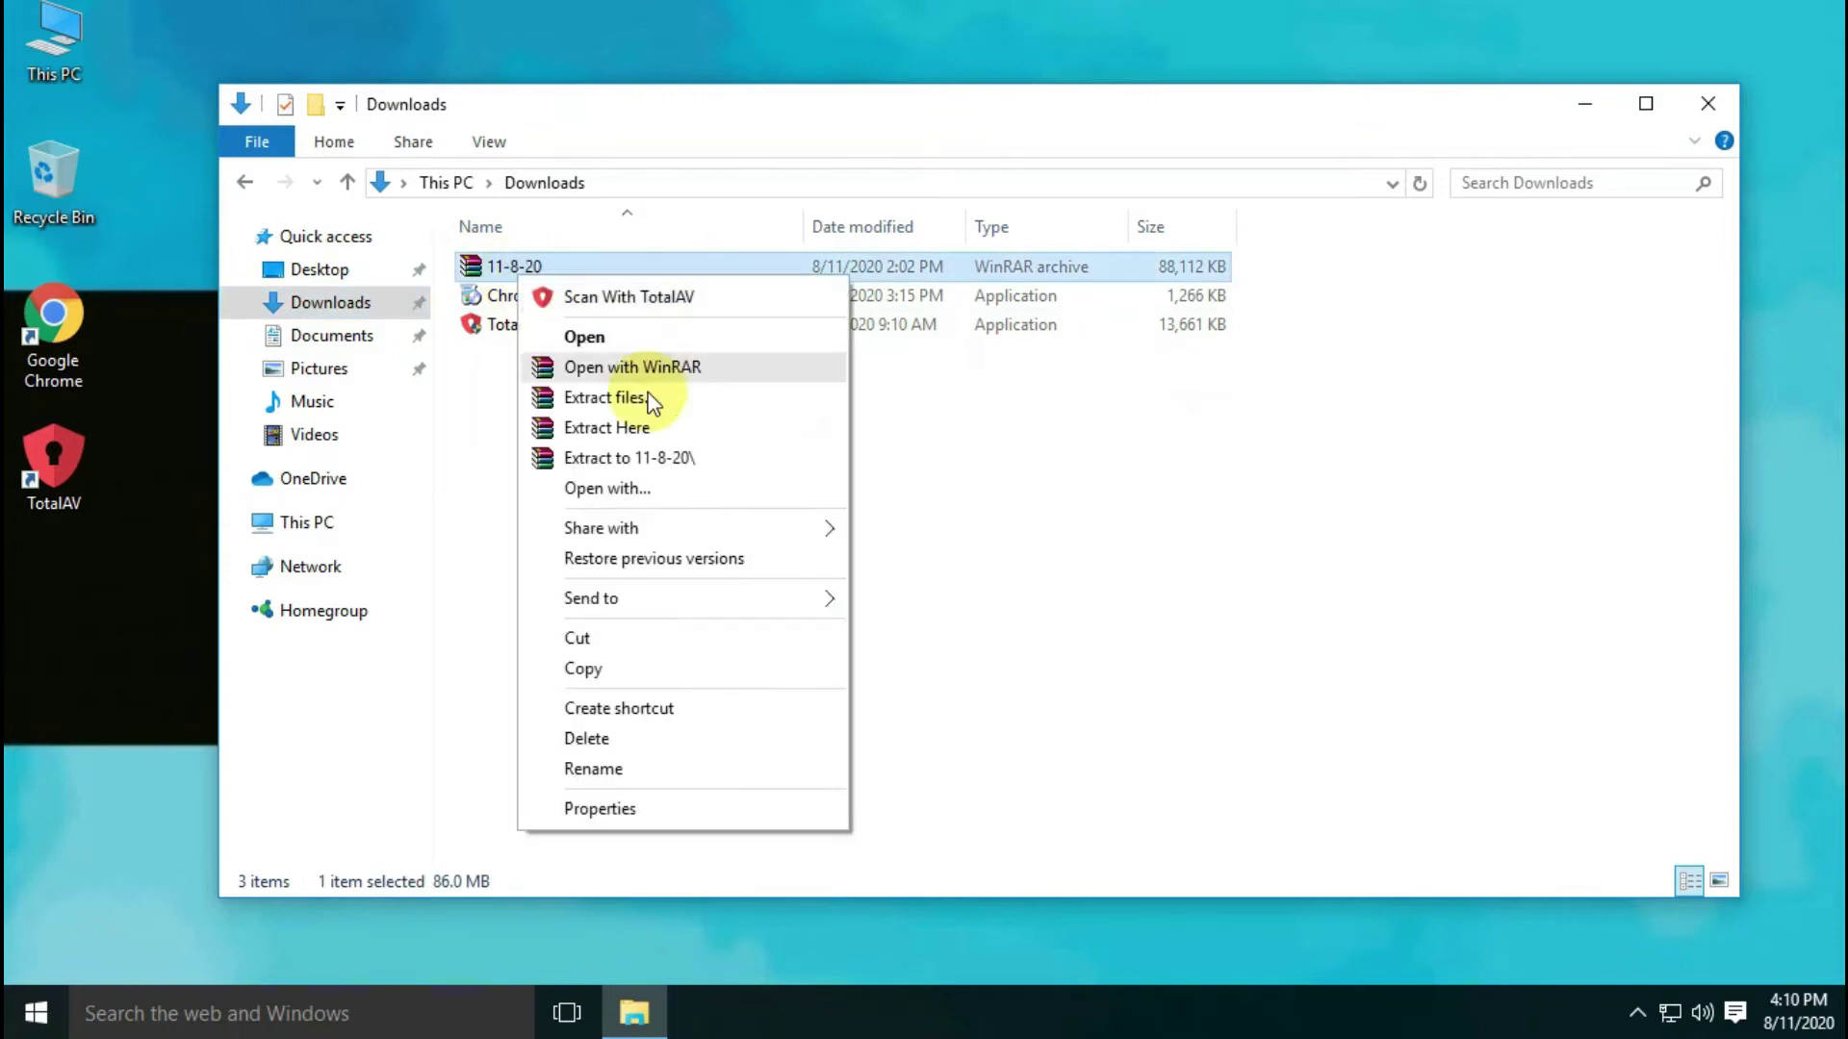
click(608, 664)
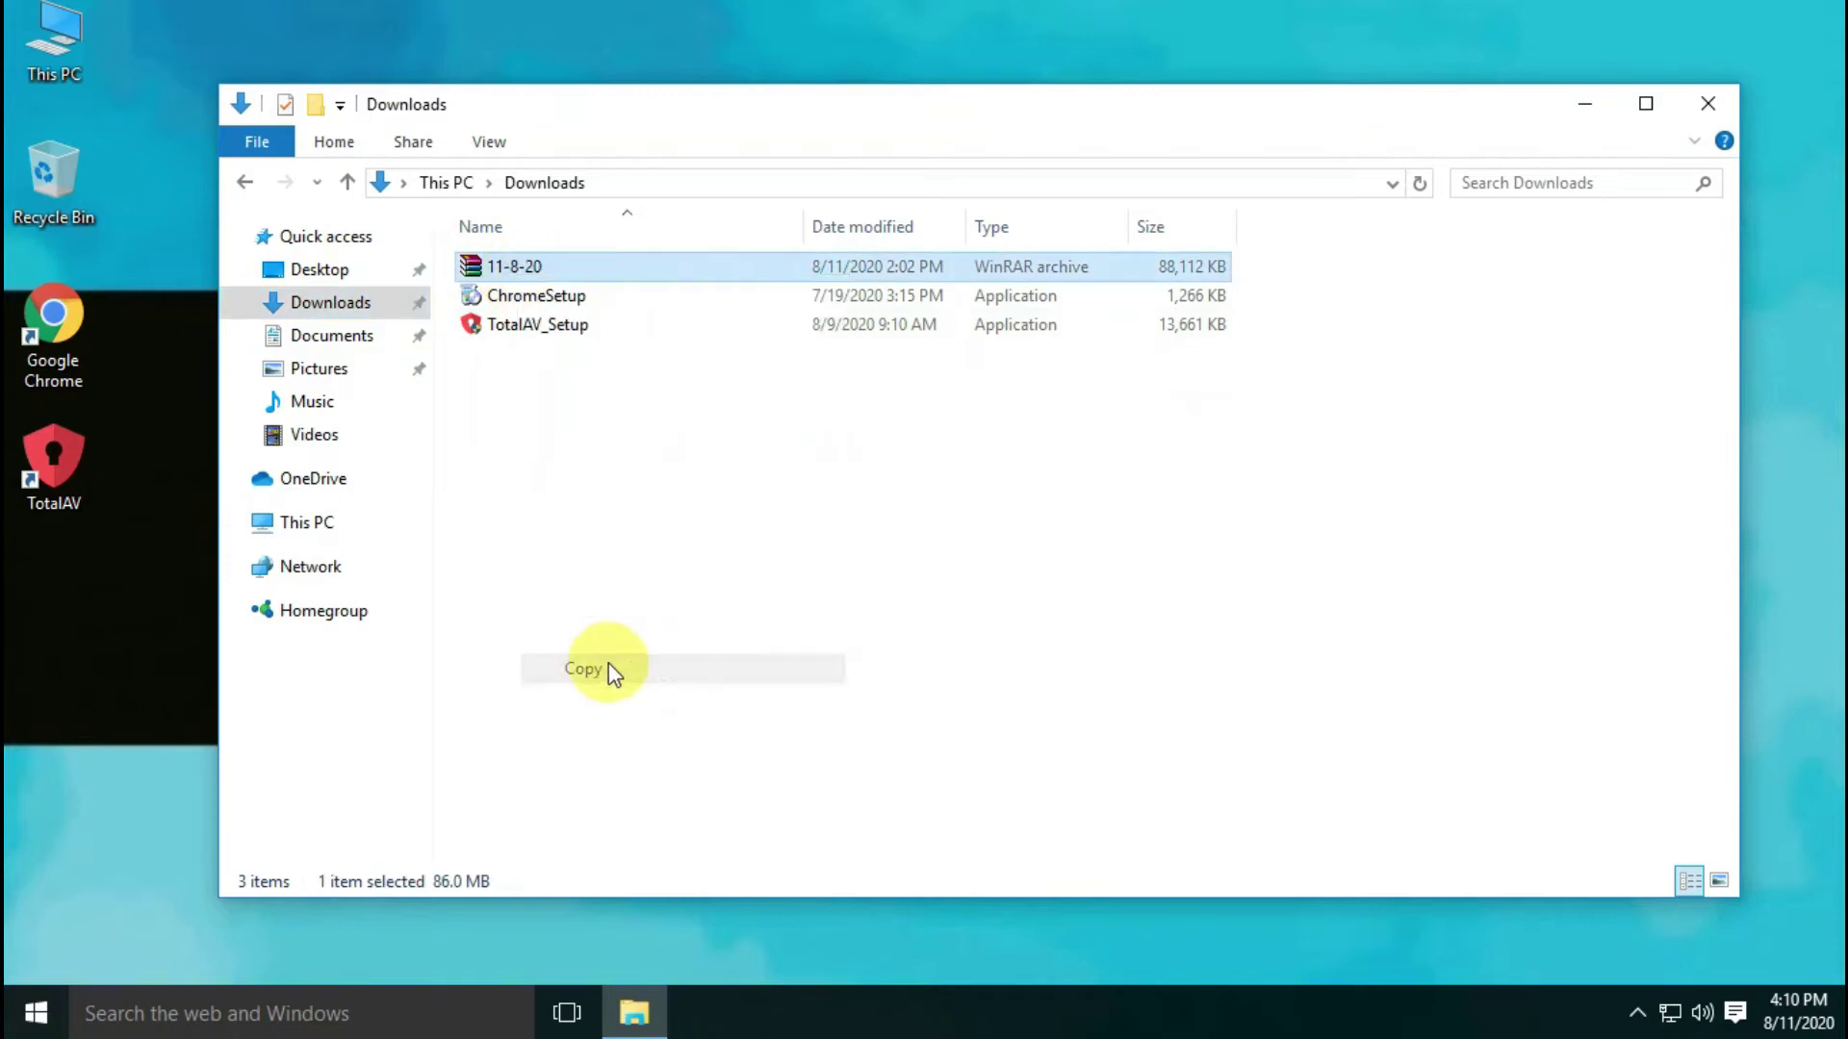
right_click(174, 581)
click(231, 708)
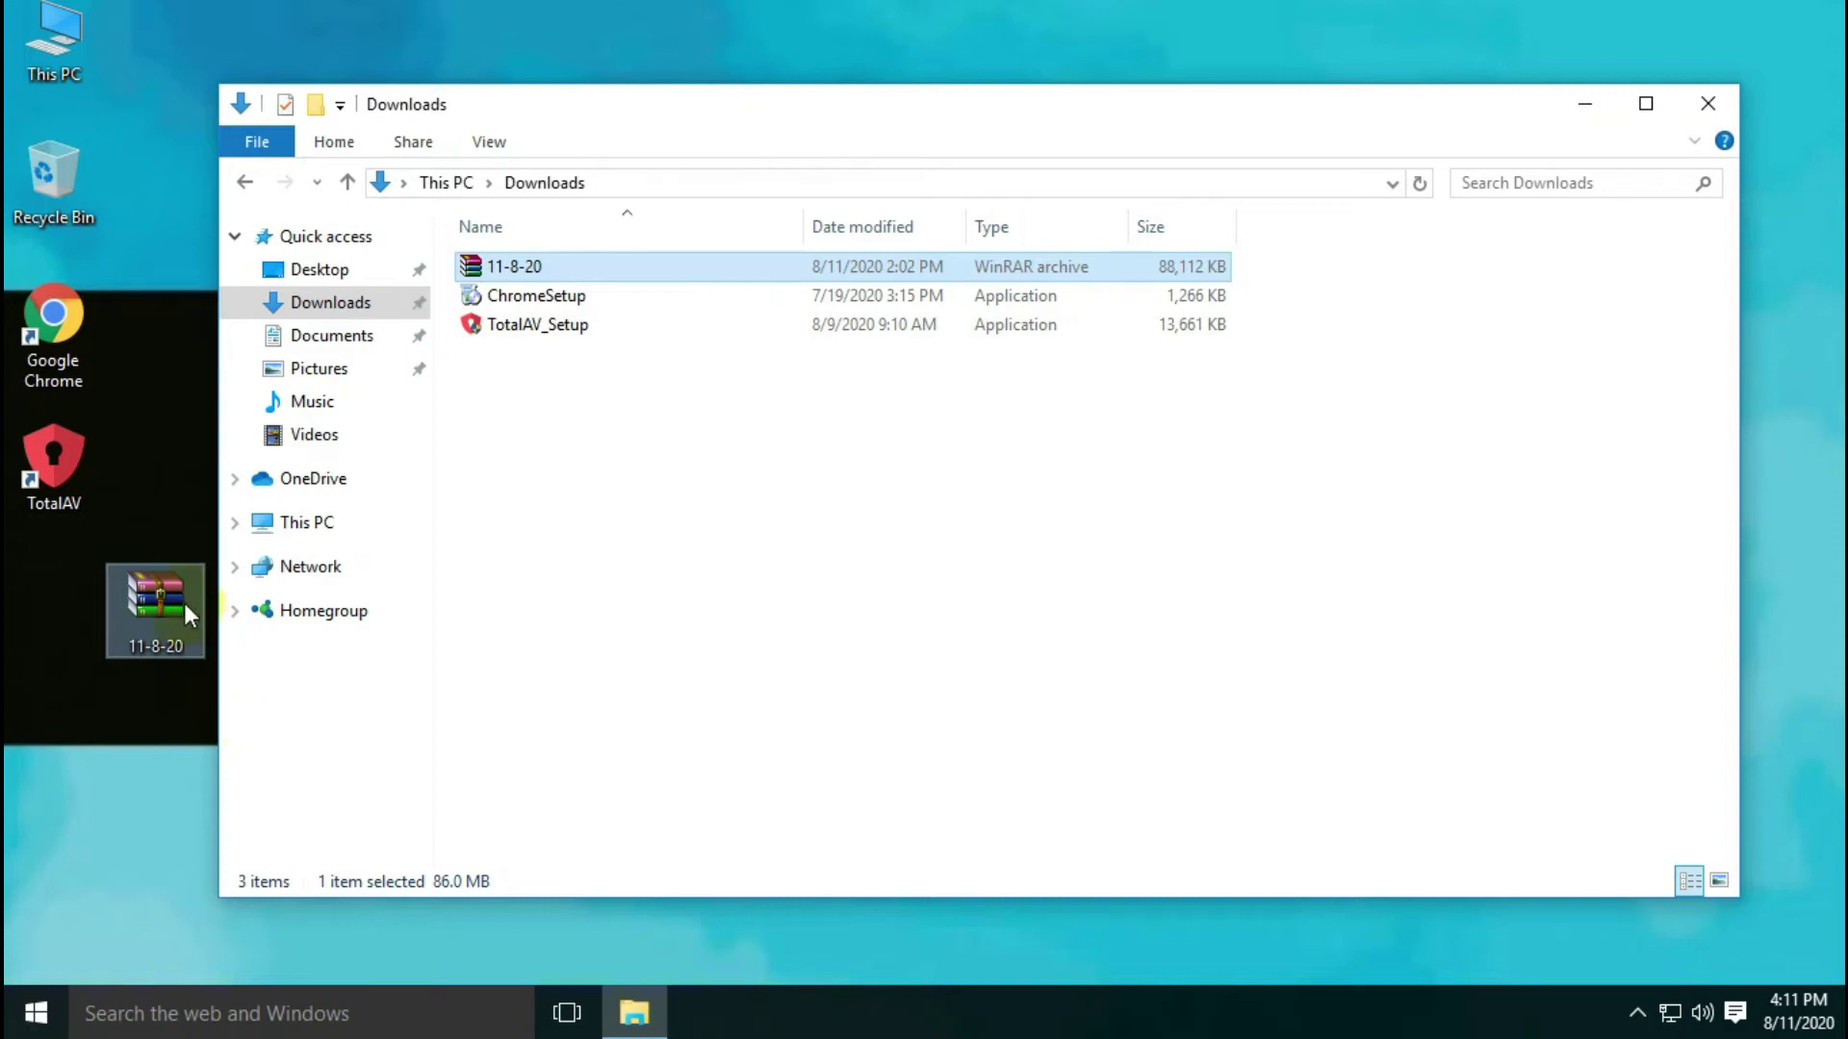
drag(183, 599, 100, 599)
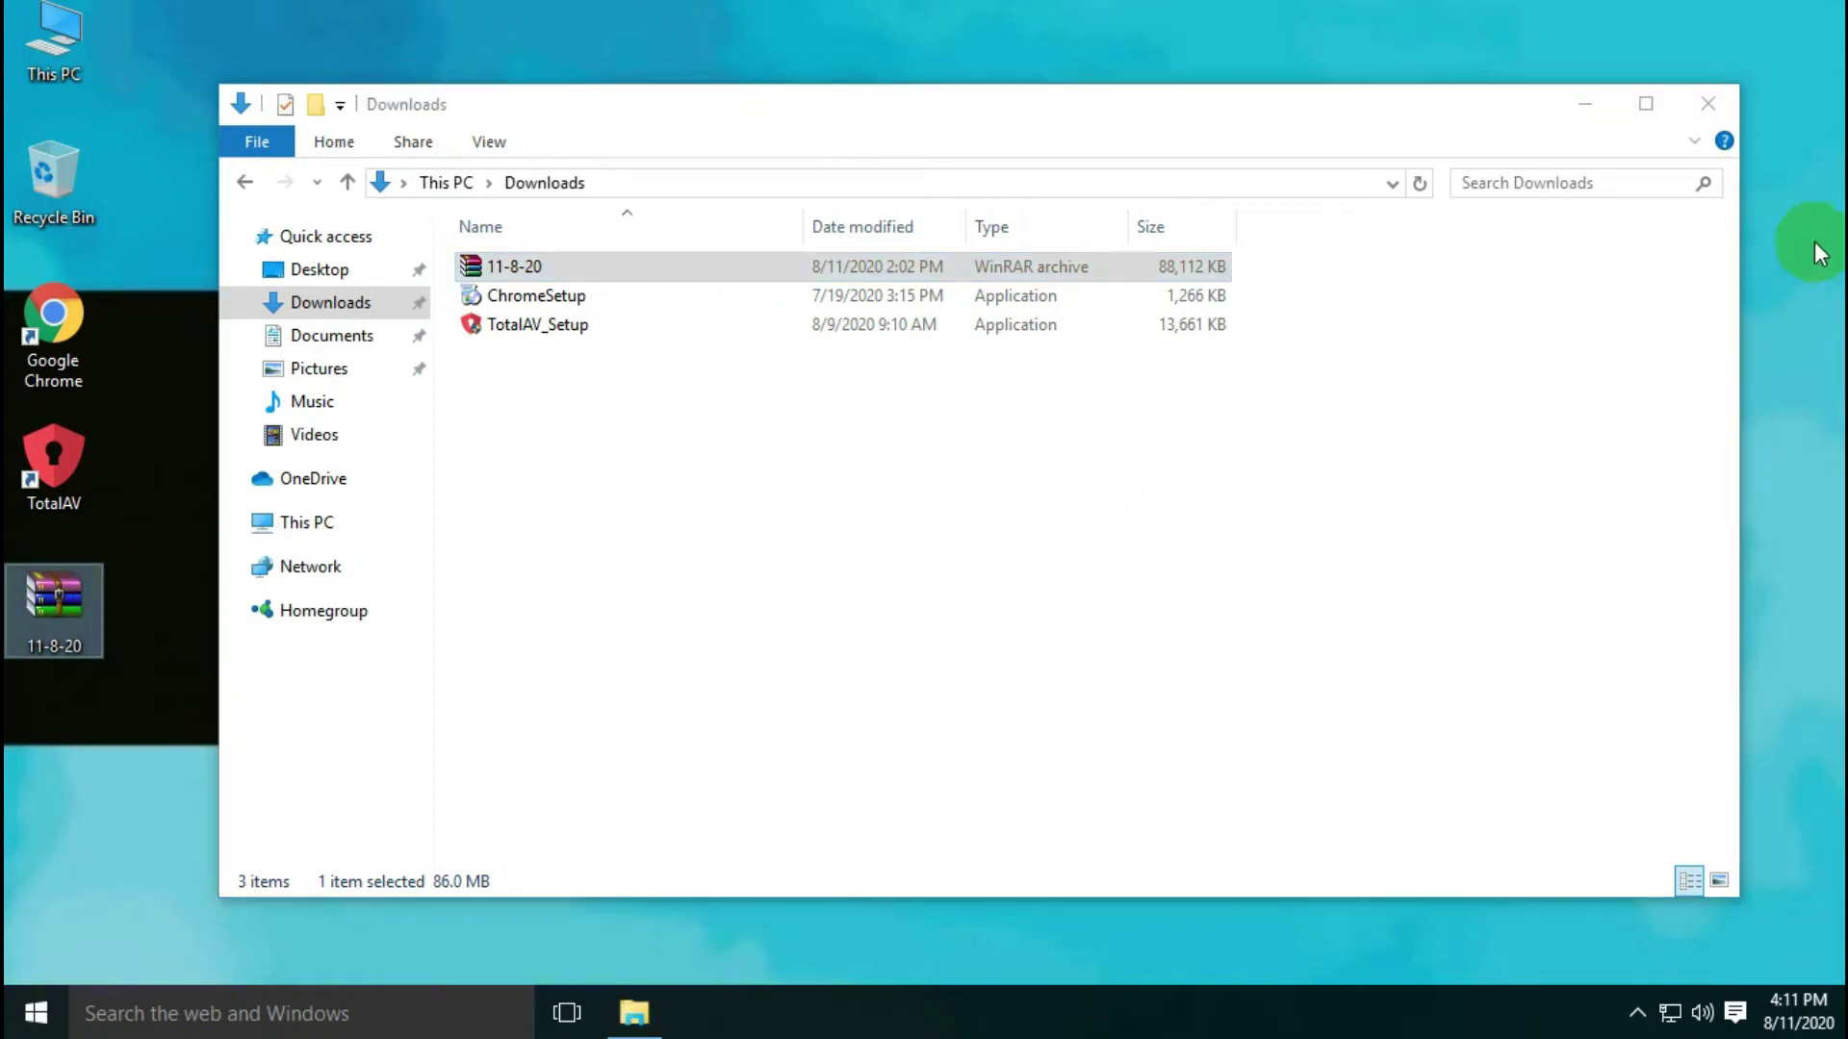
click(1705, 100)
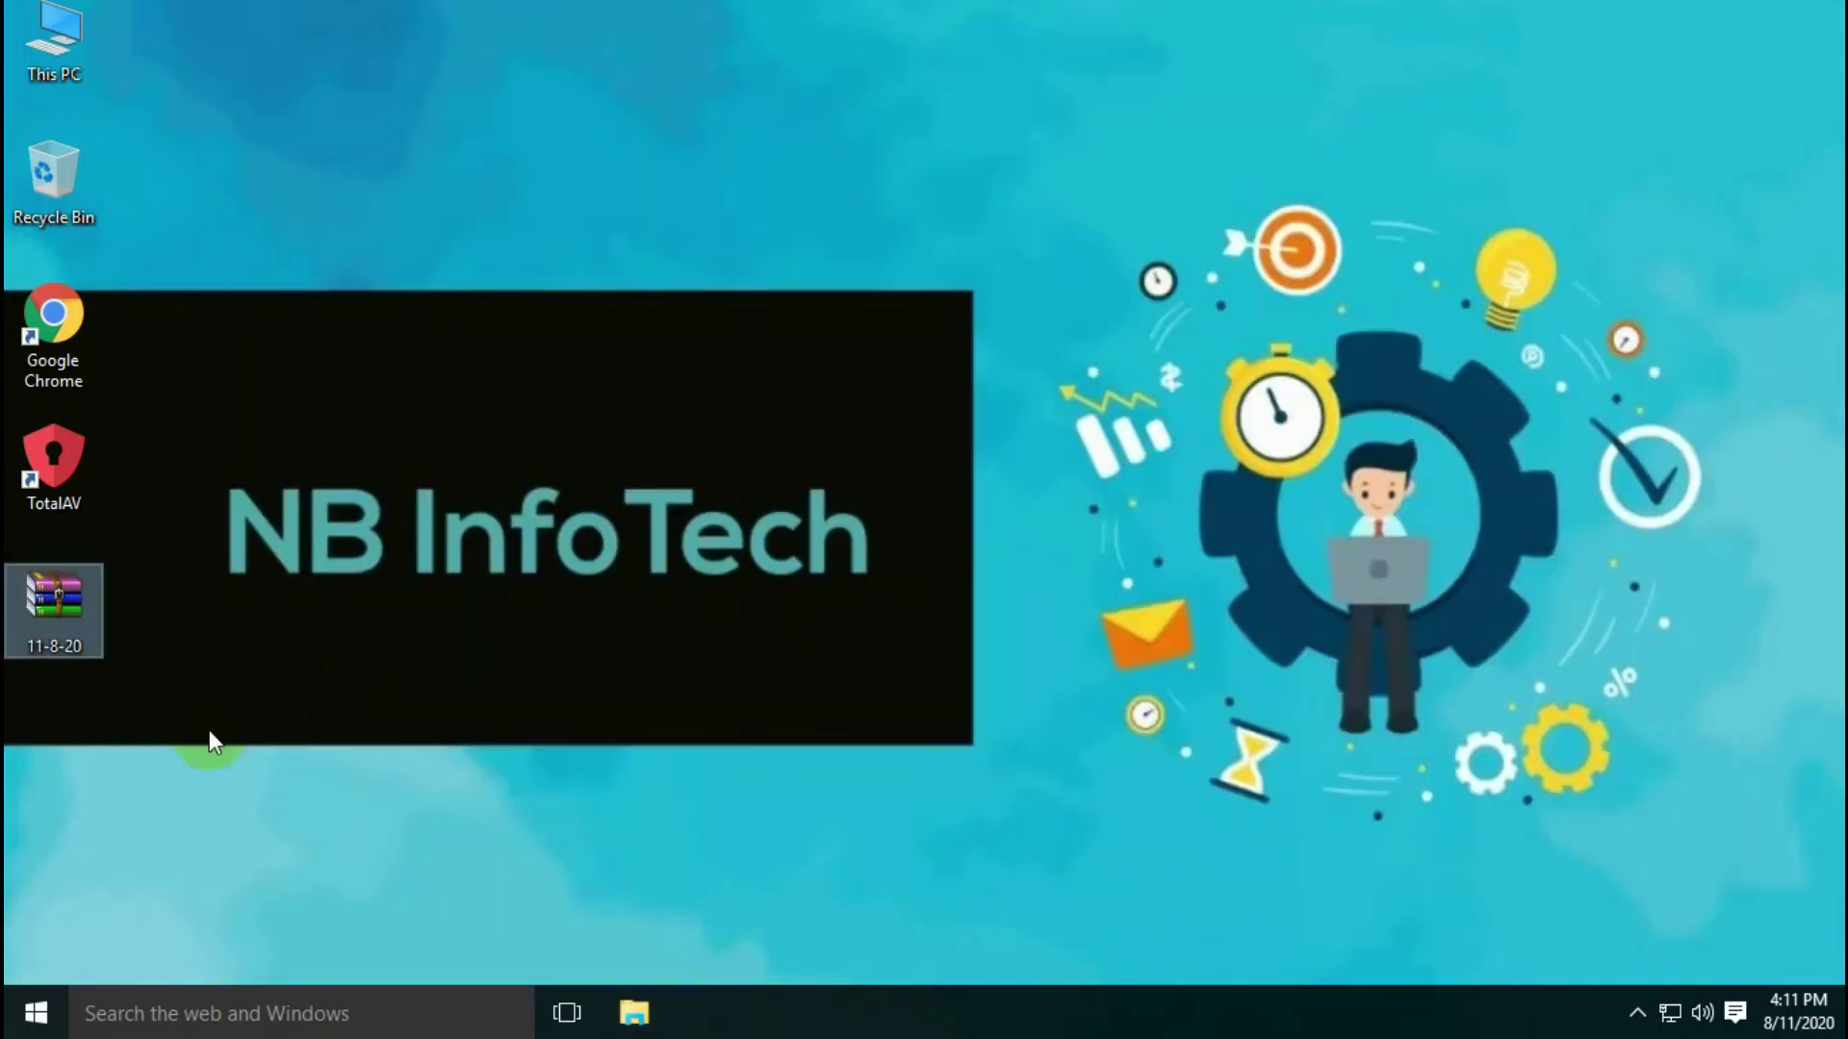
Extract the 11-8-20 archive directly onto the desktop, entering the archive password.
right_click(94, 625)
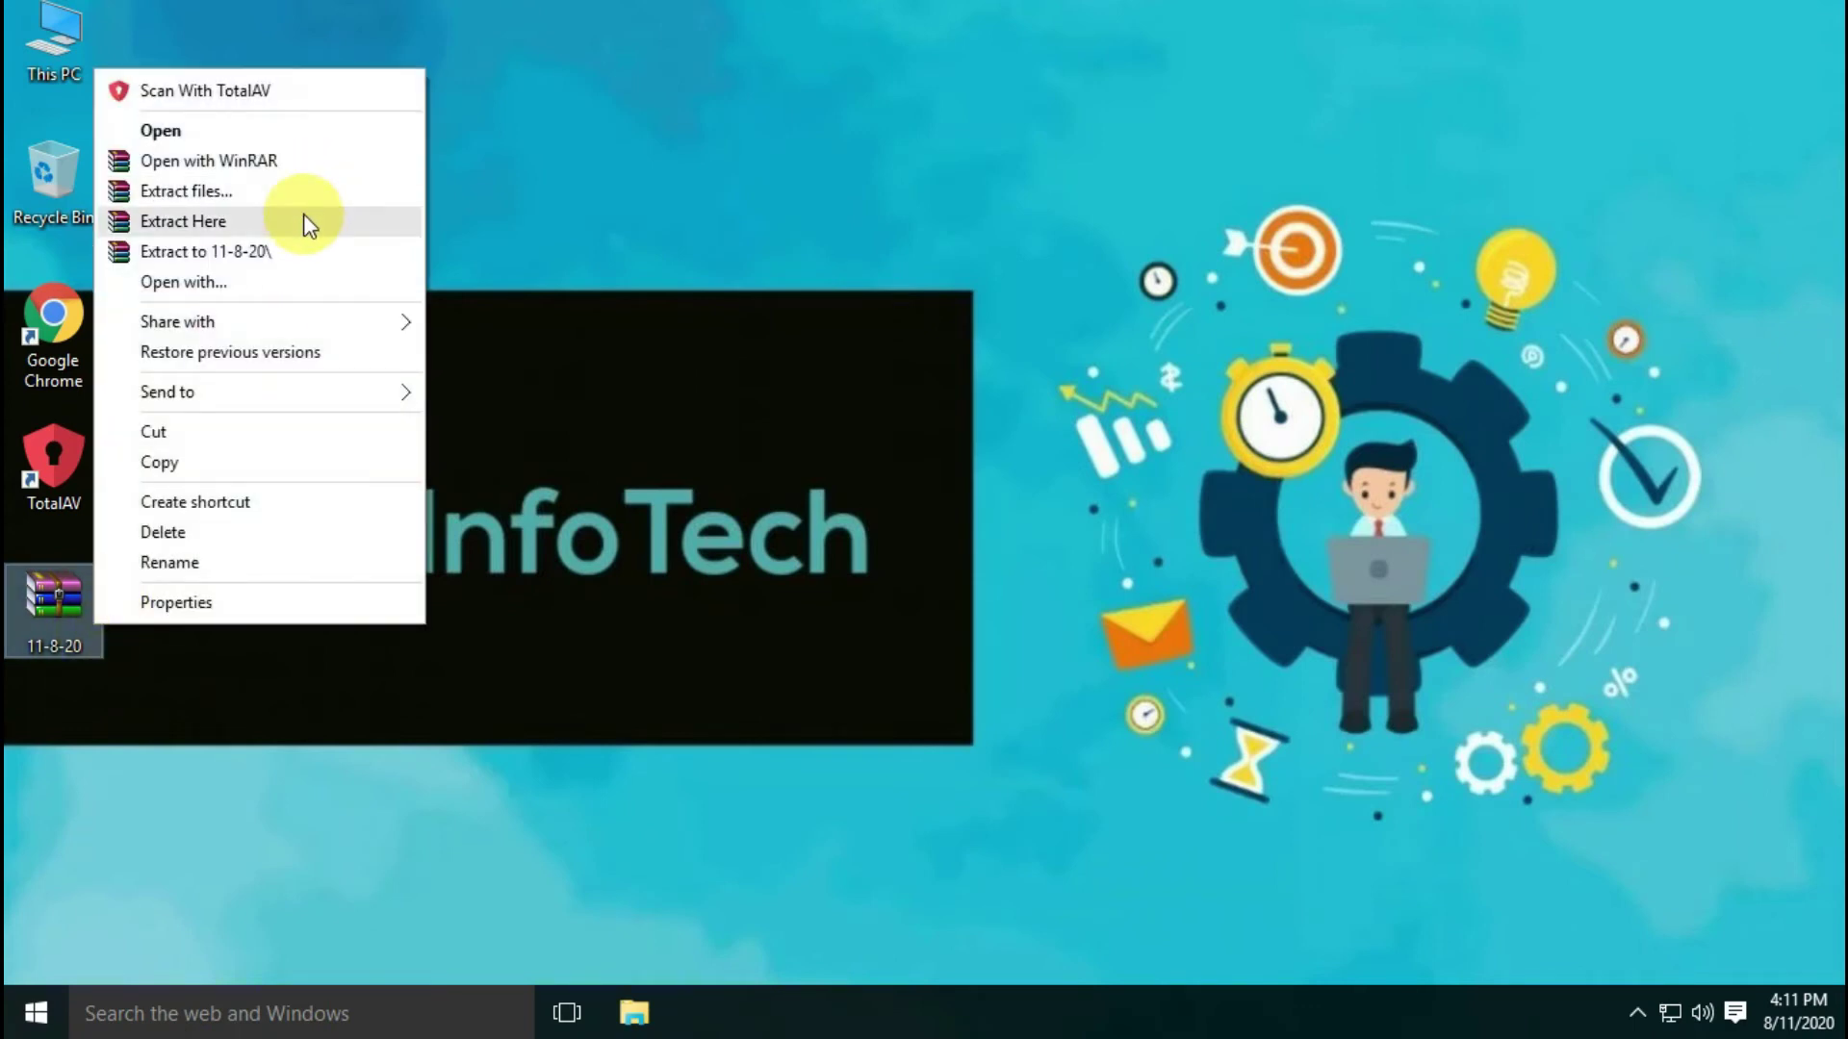
click(305, 220)
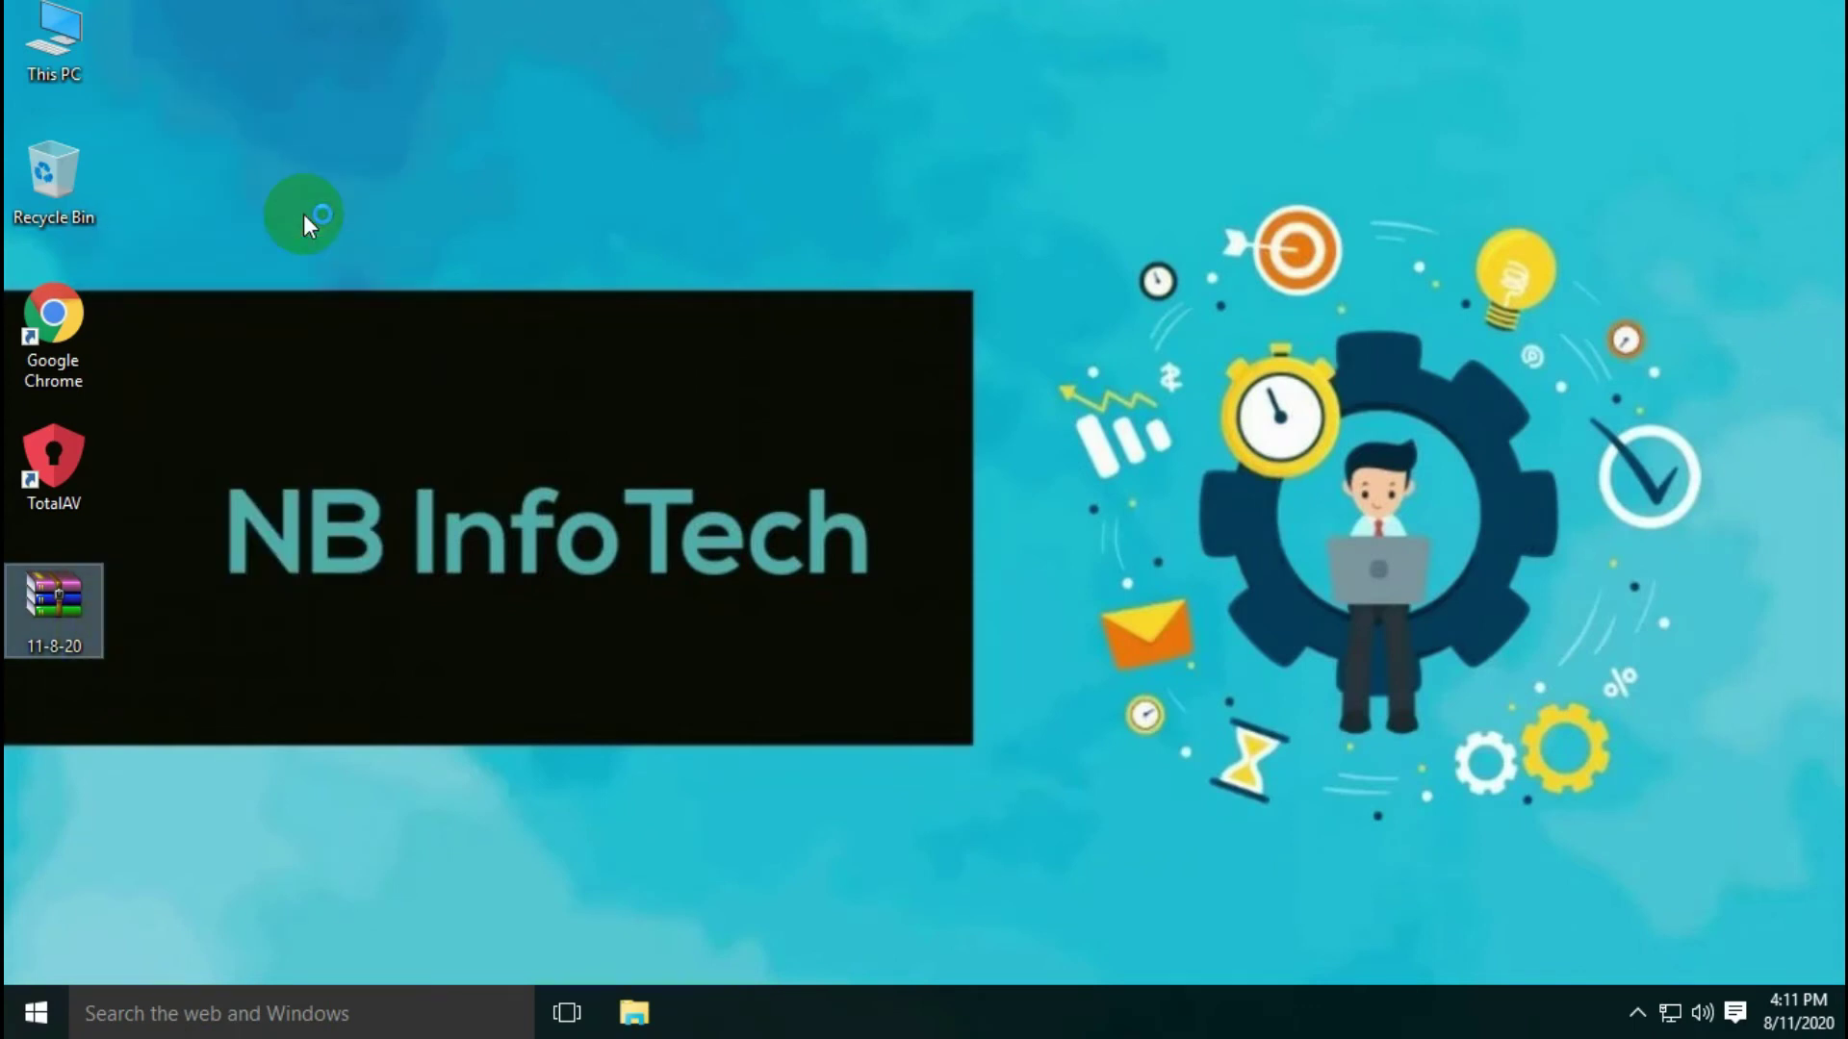
text(•••••)
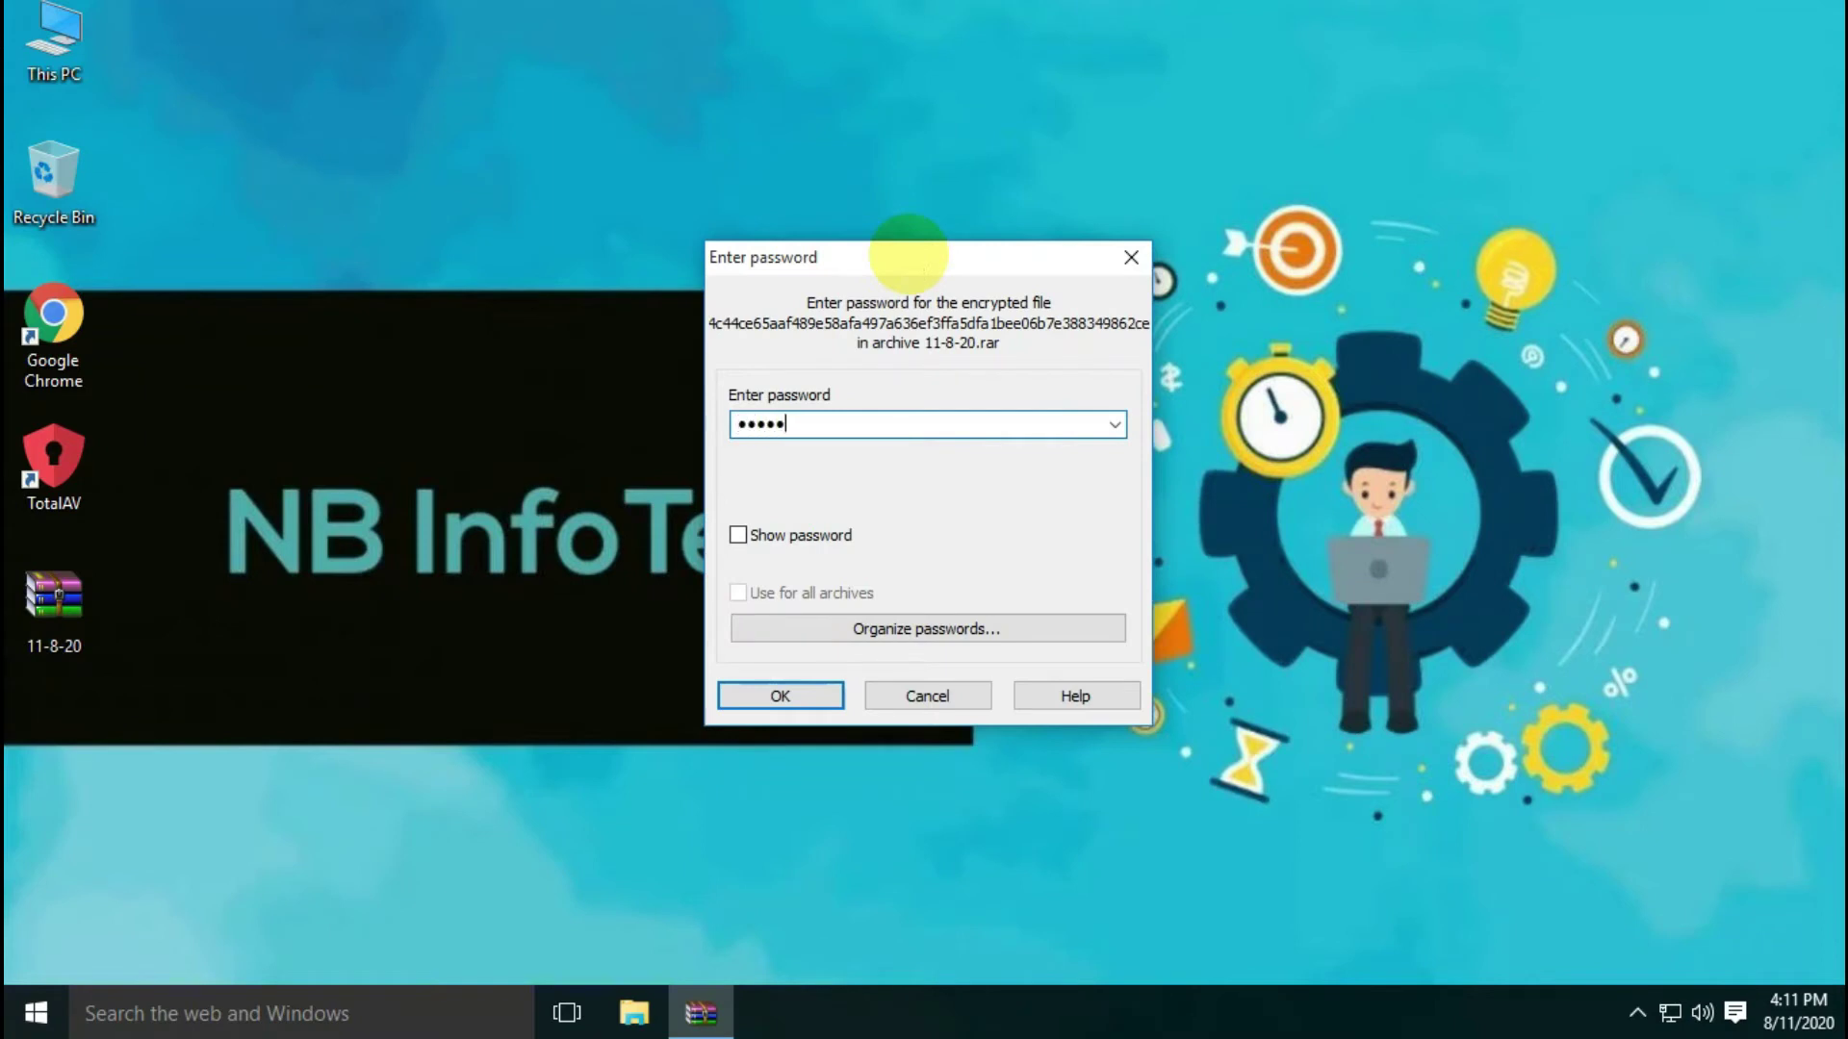
text(•••)
key(Return)
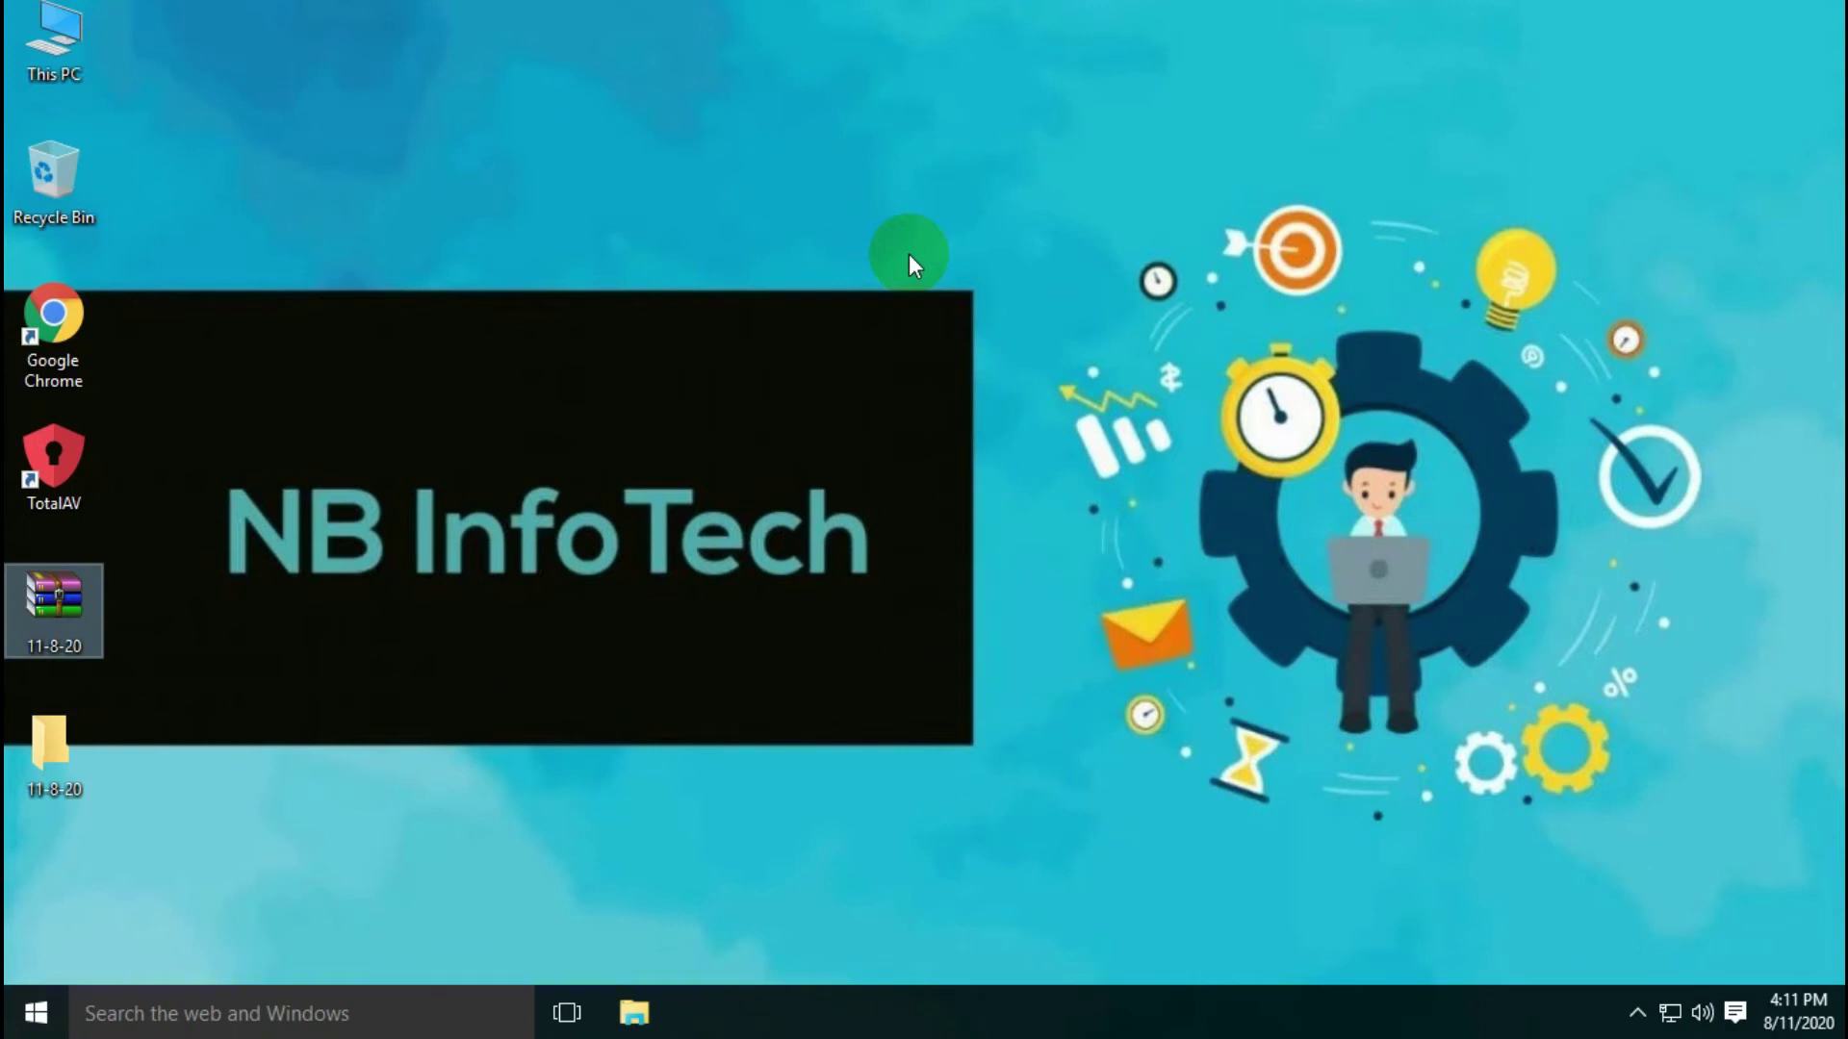
Look through the files in the extracted 11-8-20 desktop folder down to the end of the list, and close it.
click(40, 755)
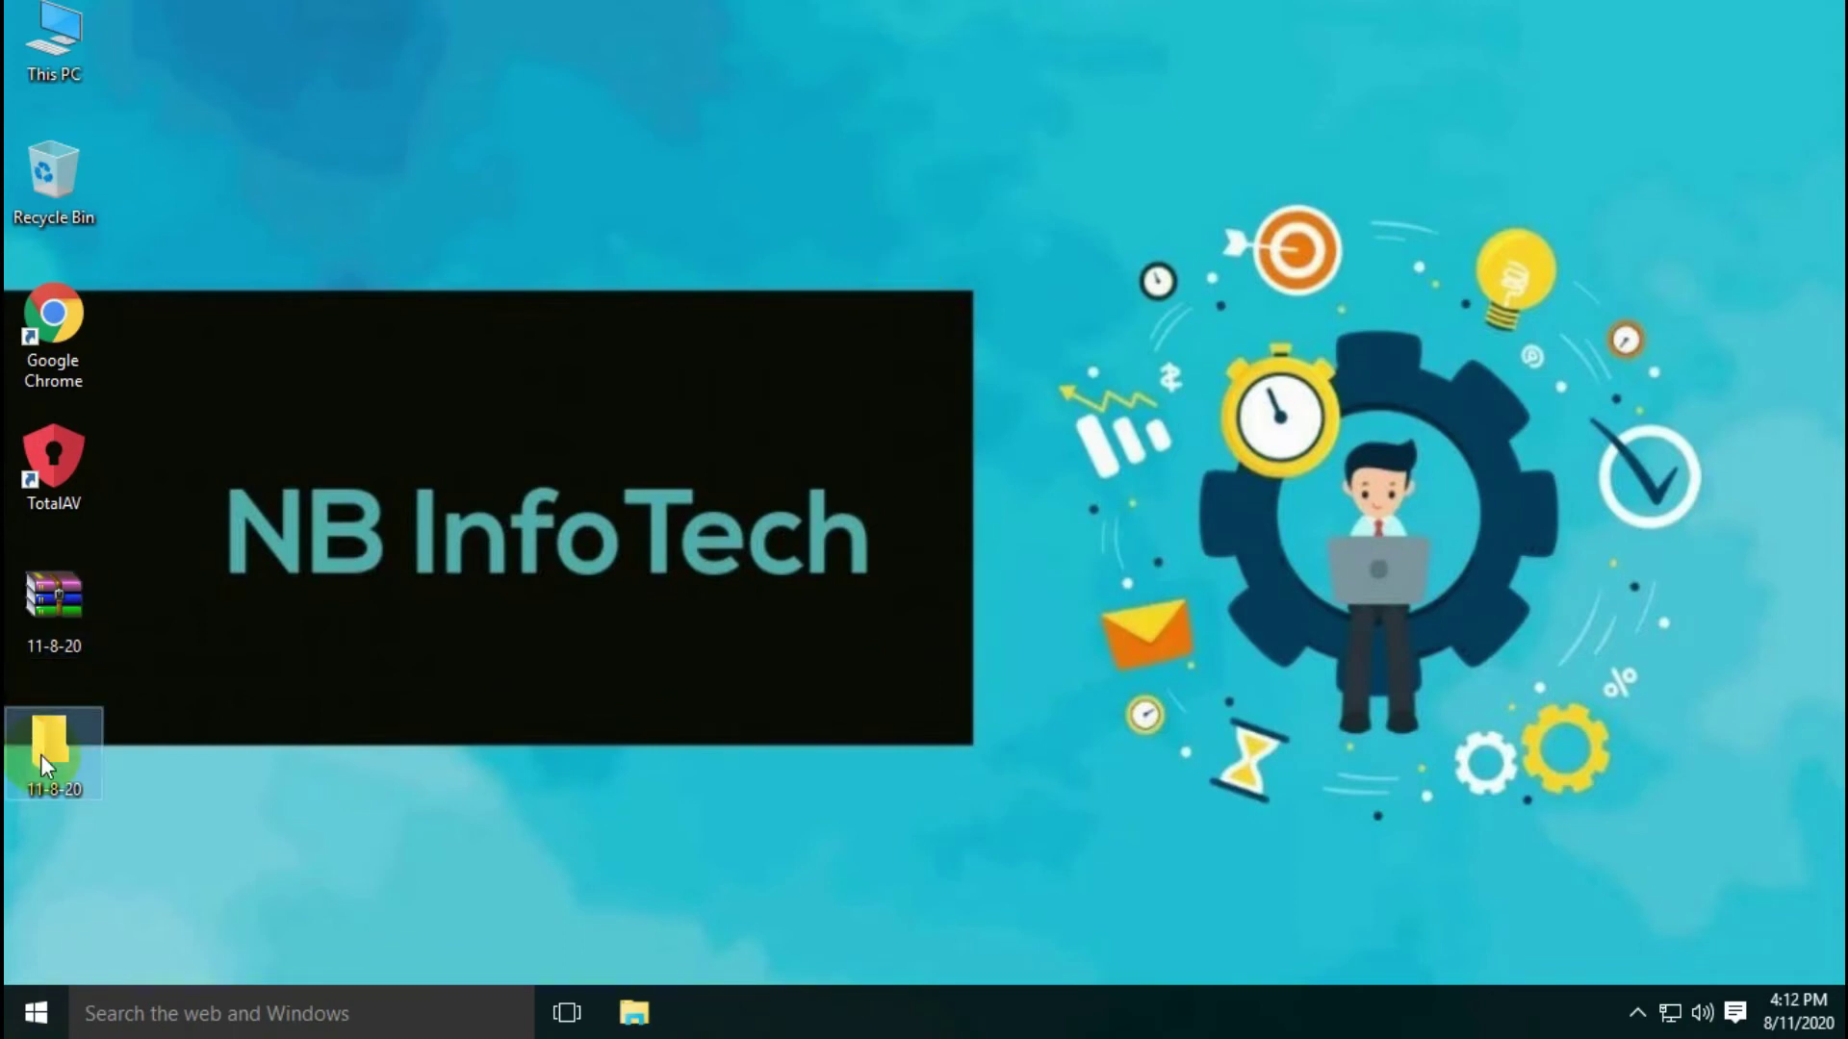
double_click(40, 755)
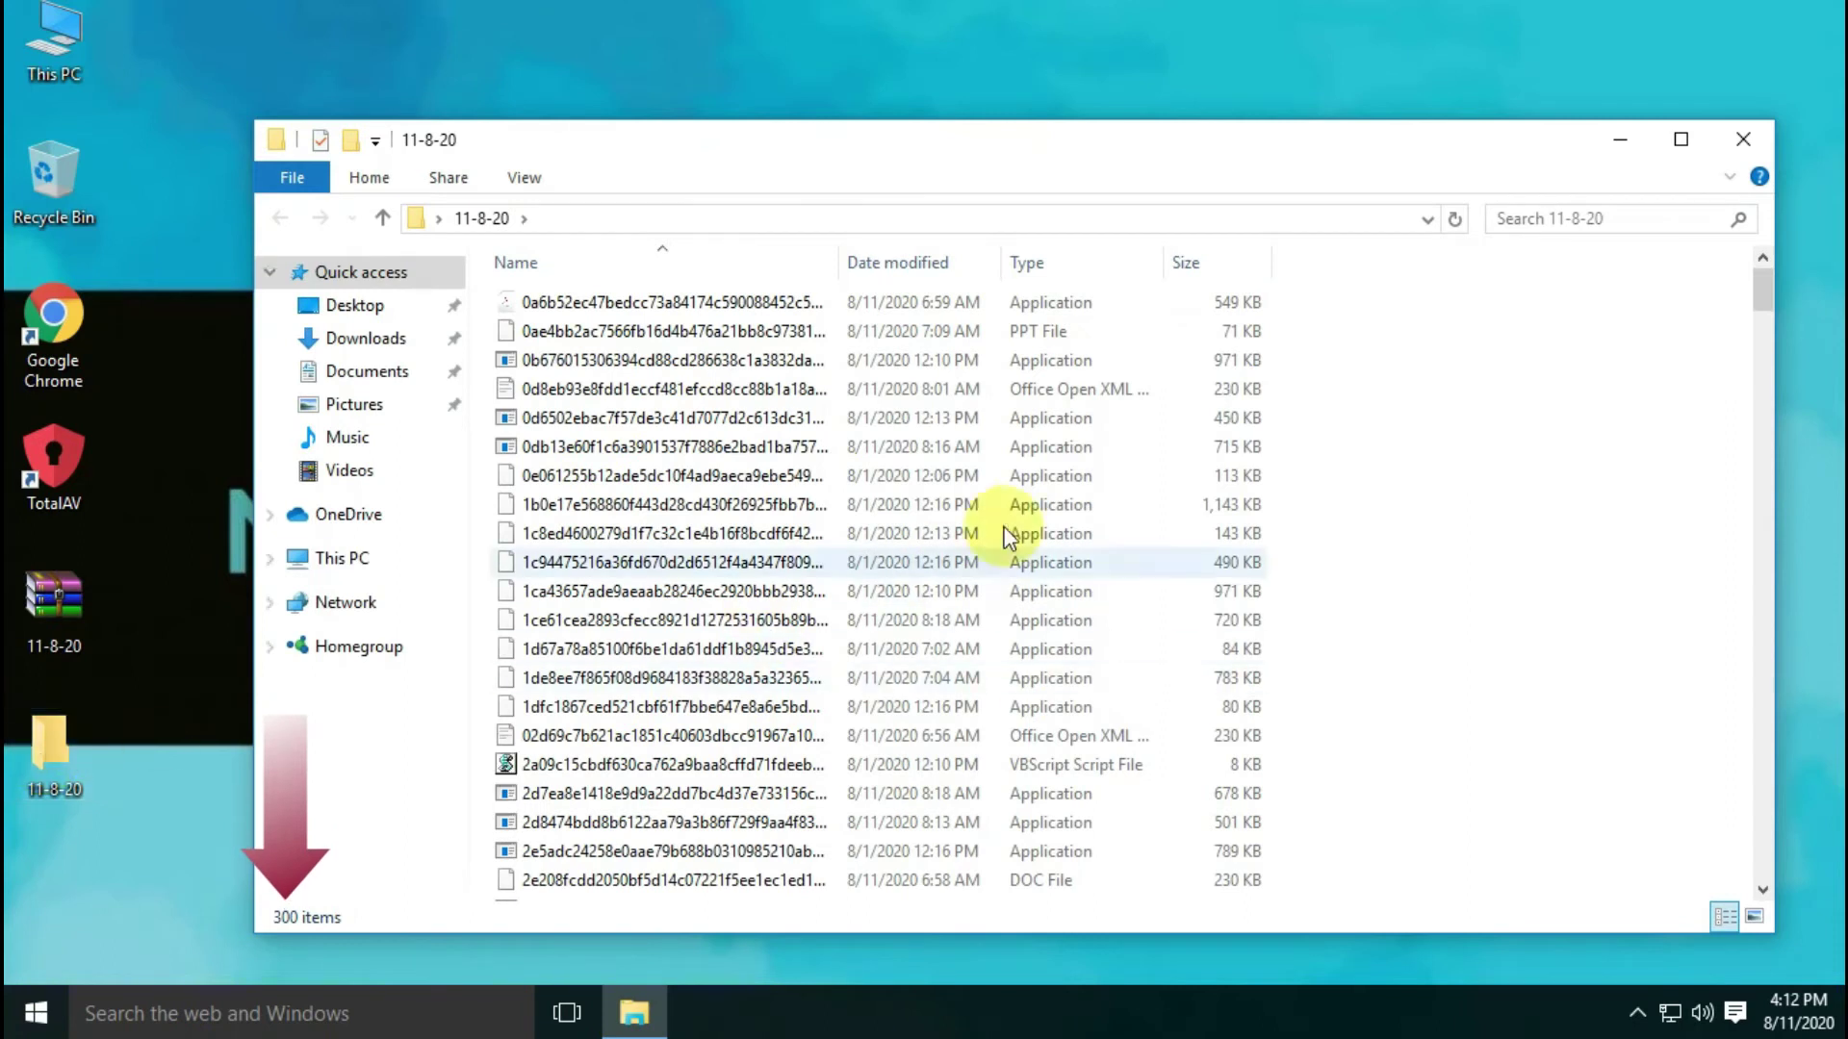
scroll(1115, 452, down, 15)
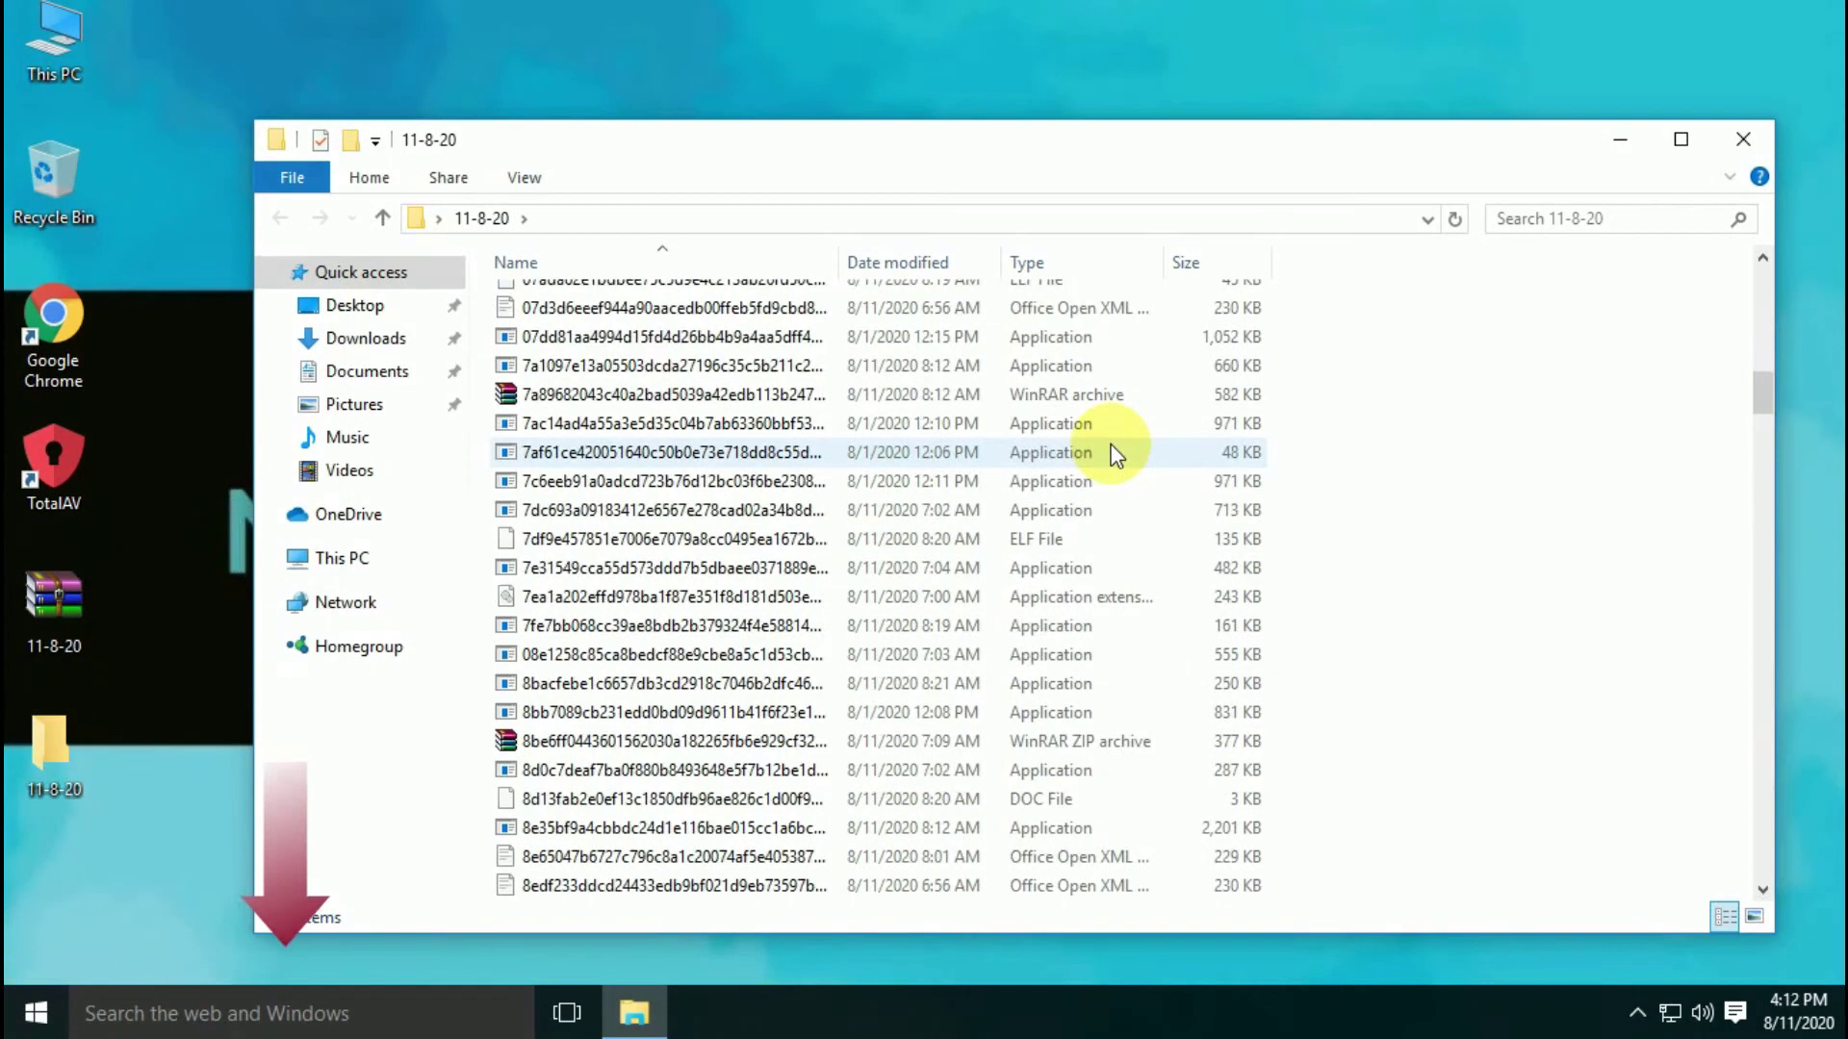
scroll(1114, 453, down, 15)
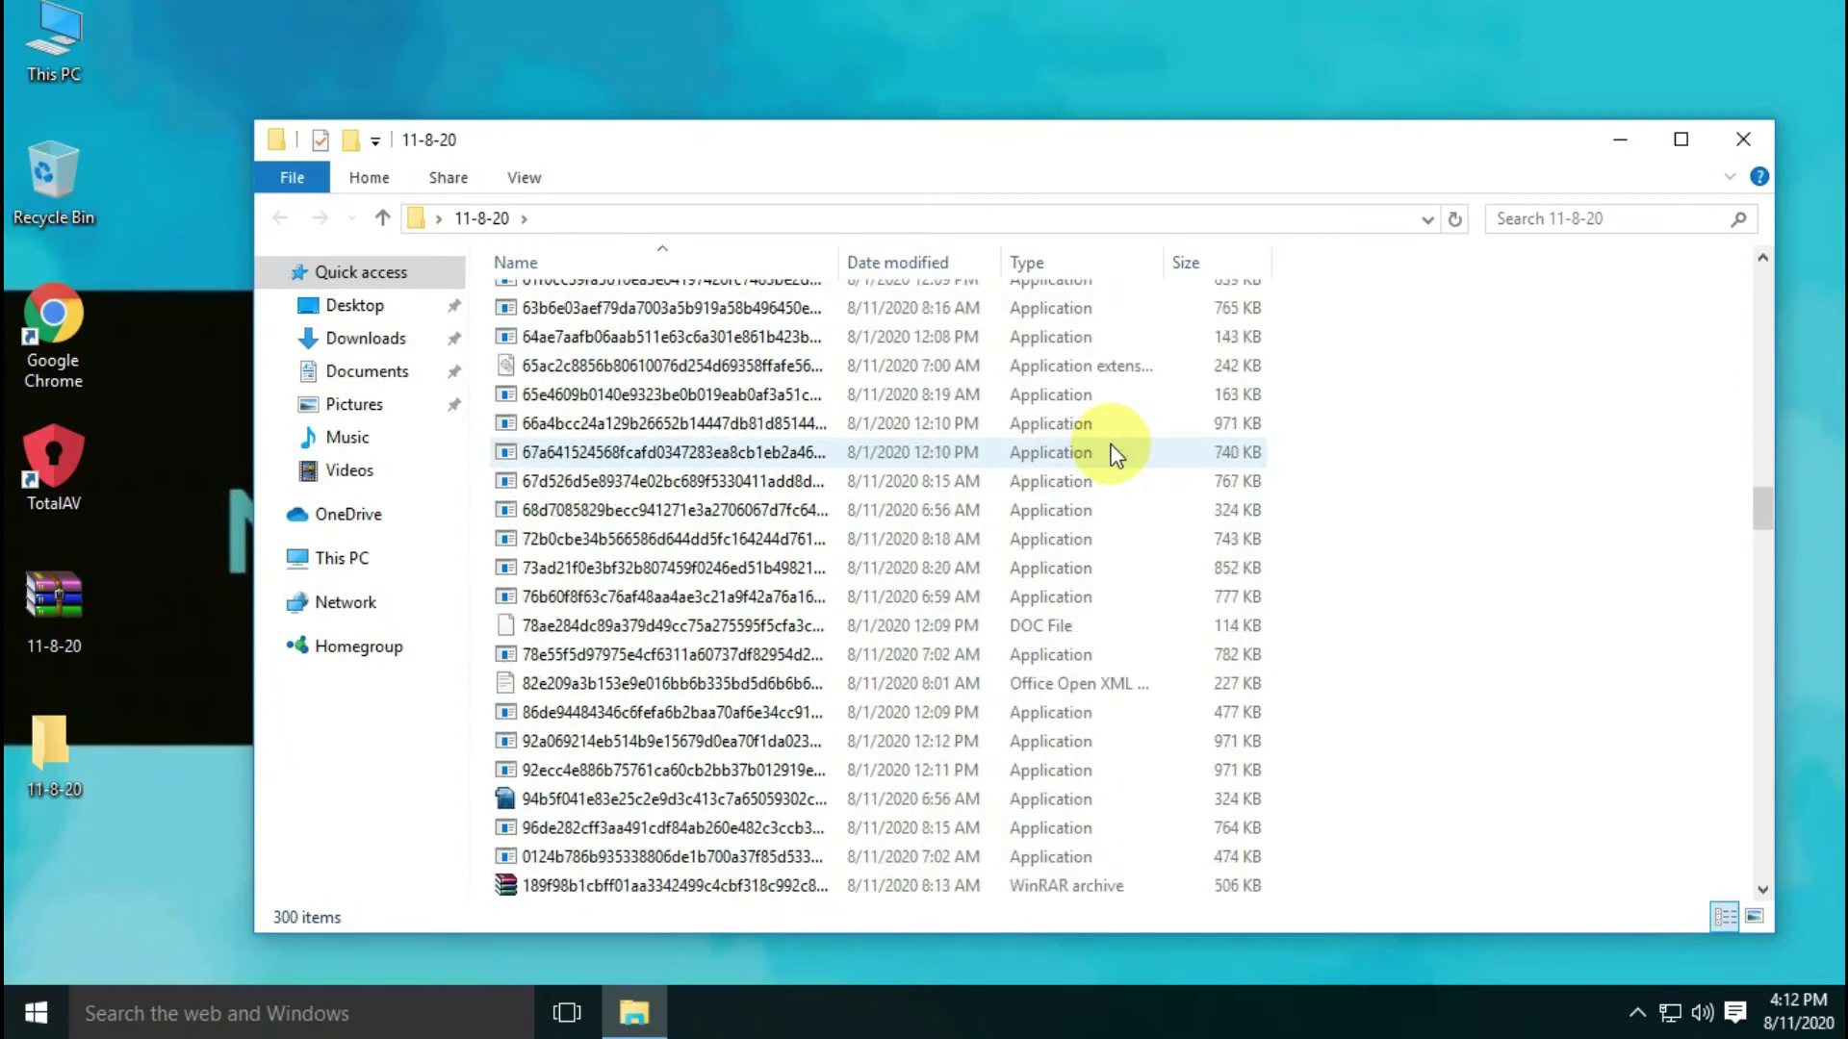
scroll(1114, 452, down, 15)
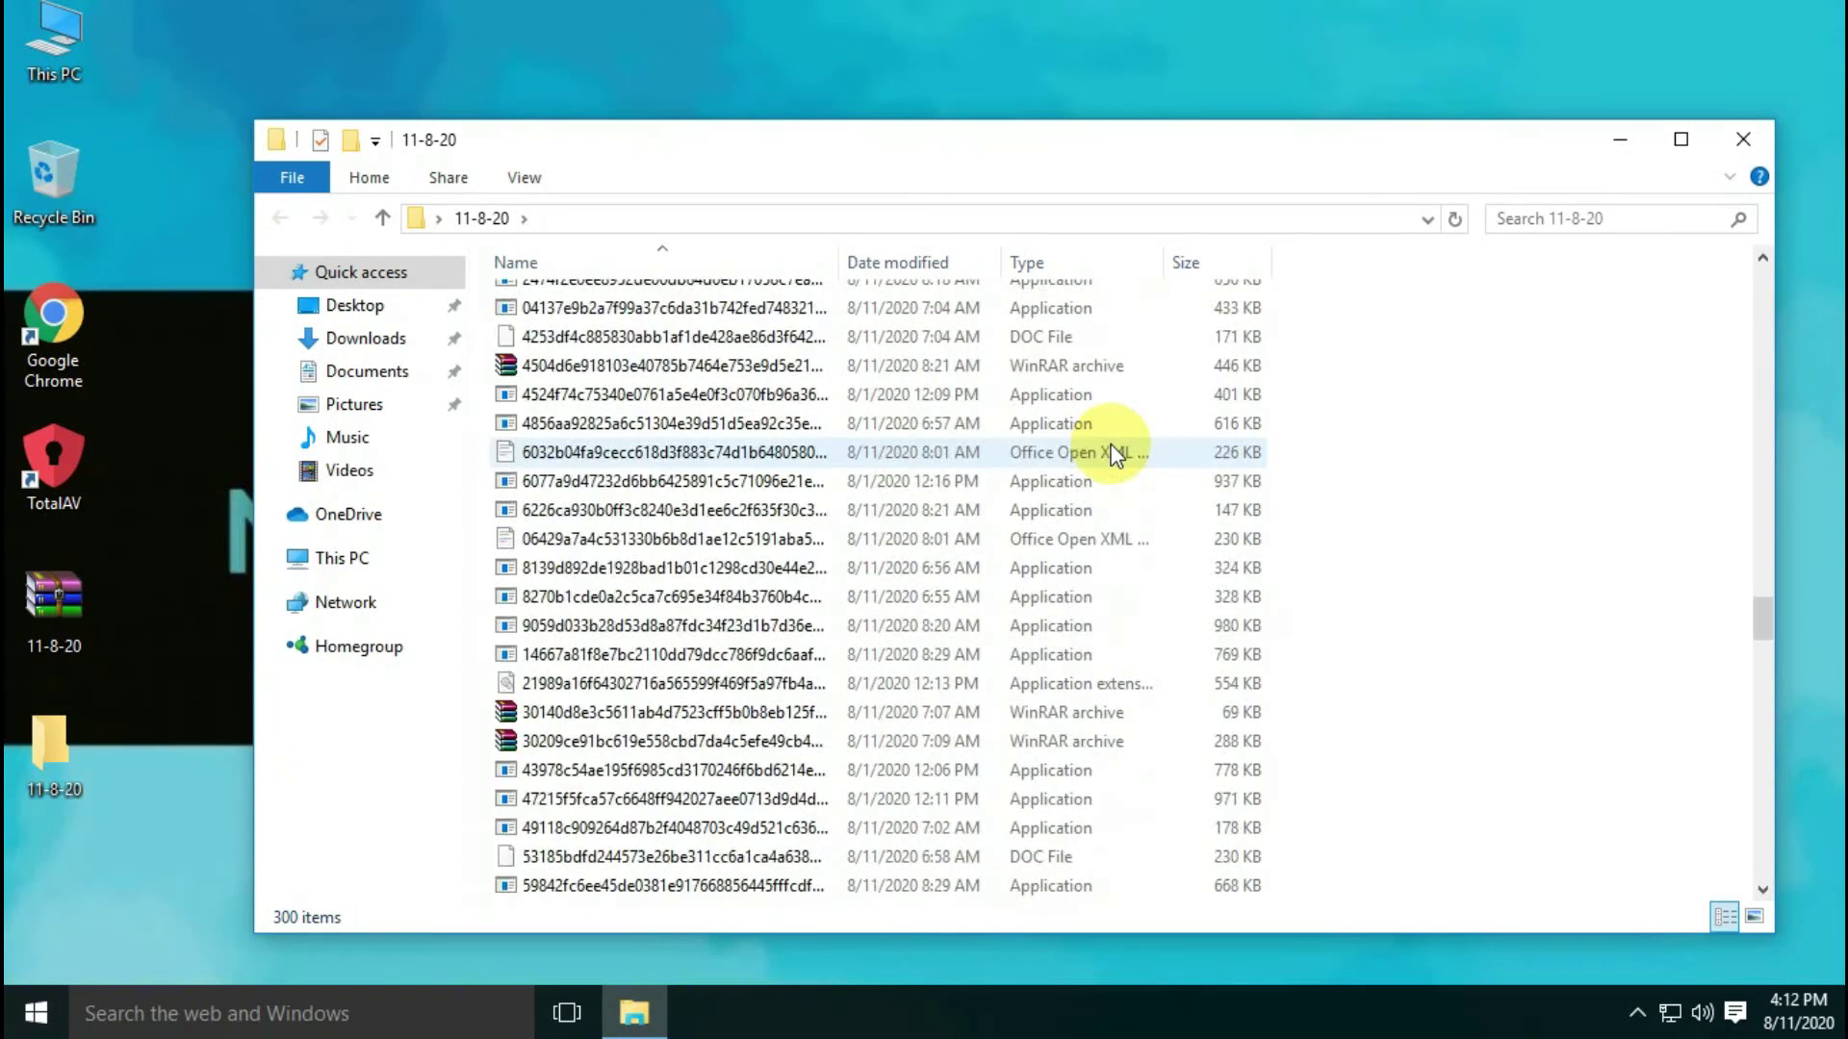
scroll(1114, 452, down, 15)
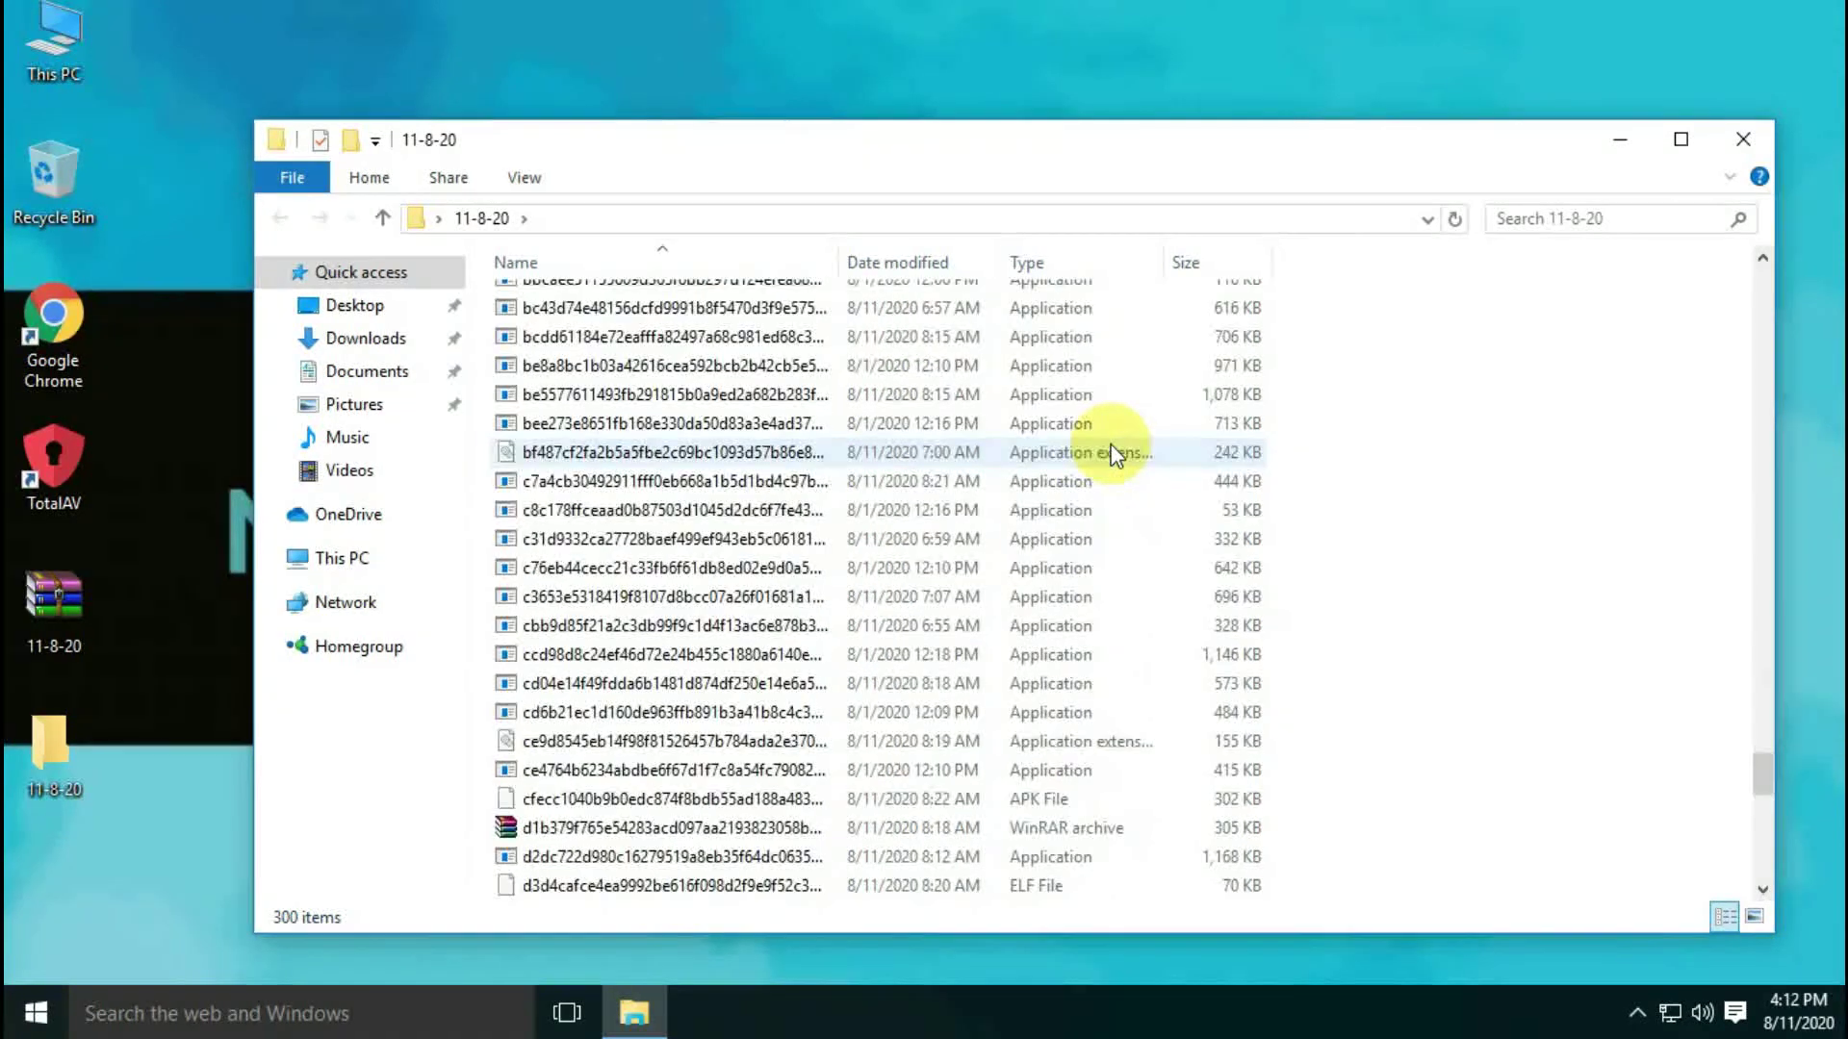
scroll(1114, 453, down, 15)
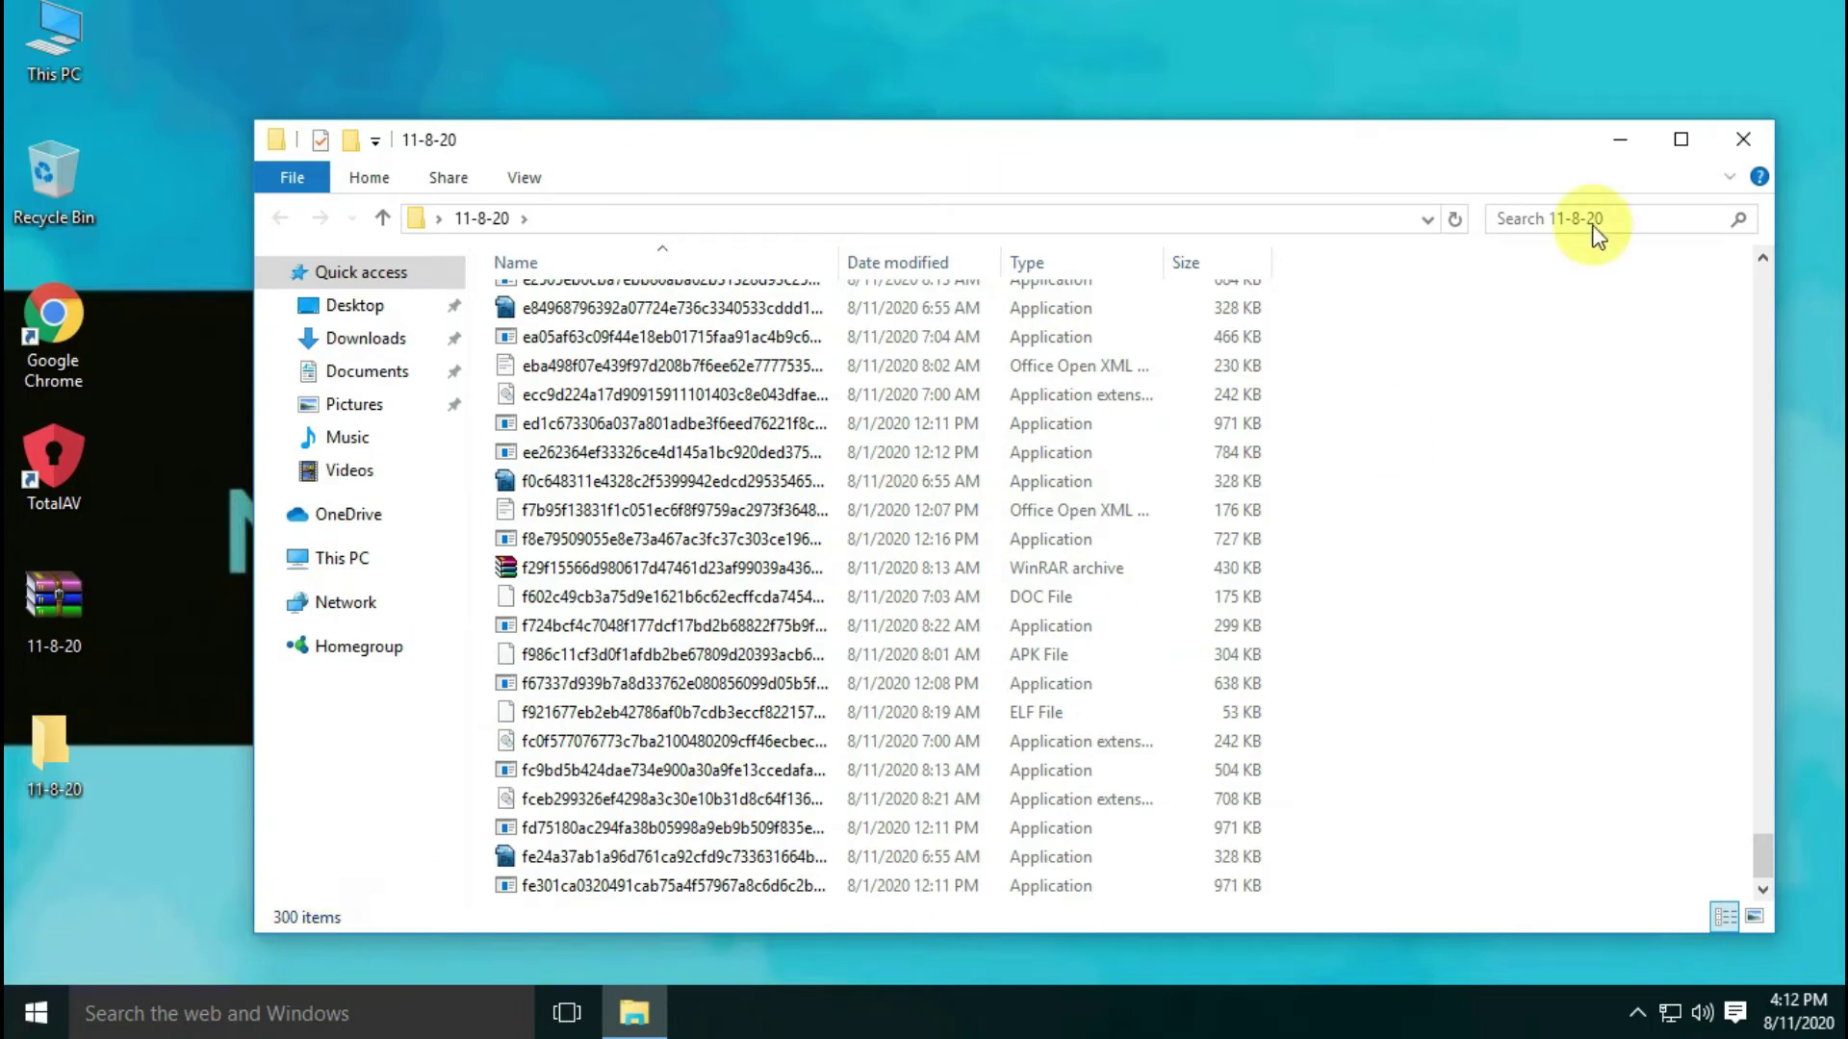
click(1742, 139)
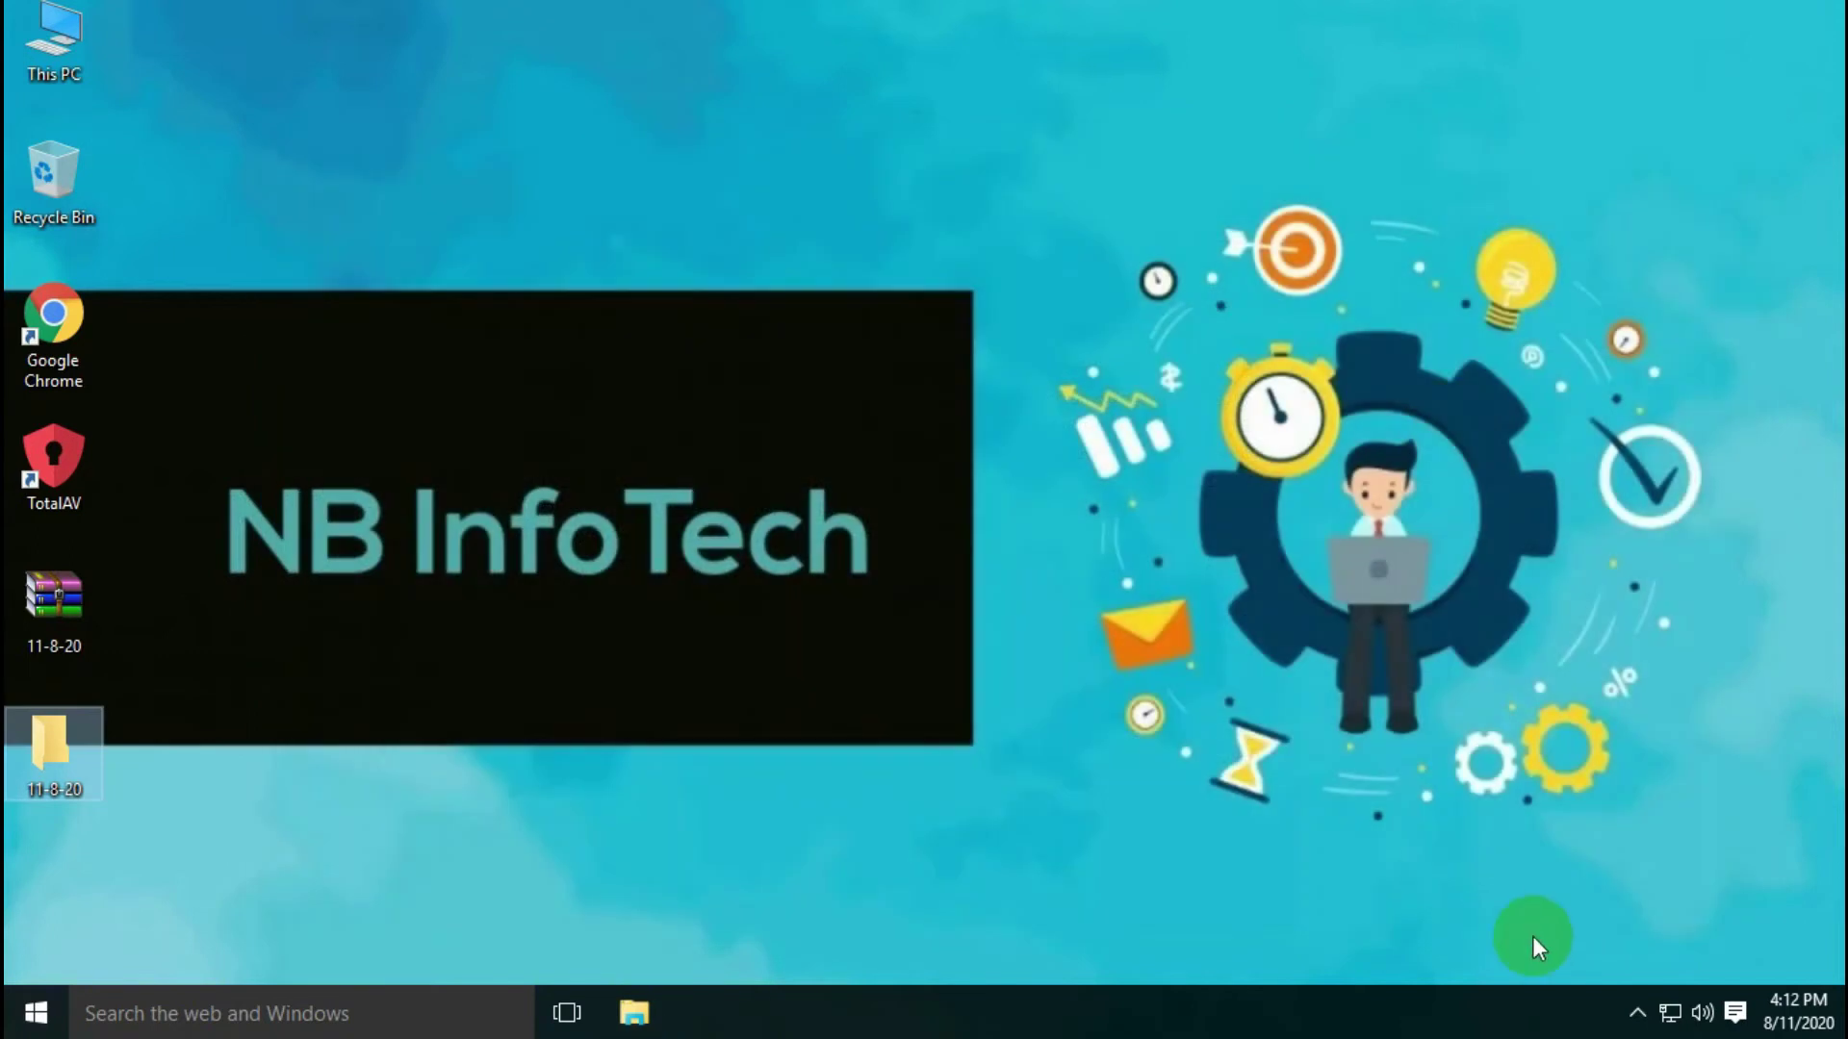
Check for TotalAV updates from the notification area.
click(1637, 1010)
right_click(1654, 954)
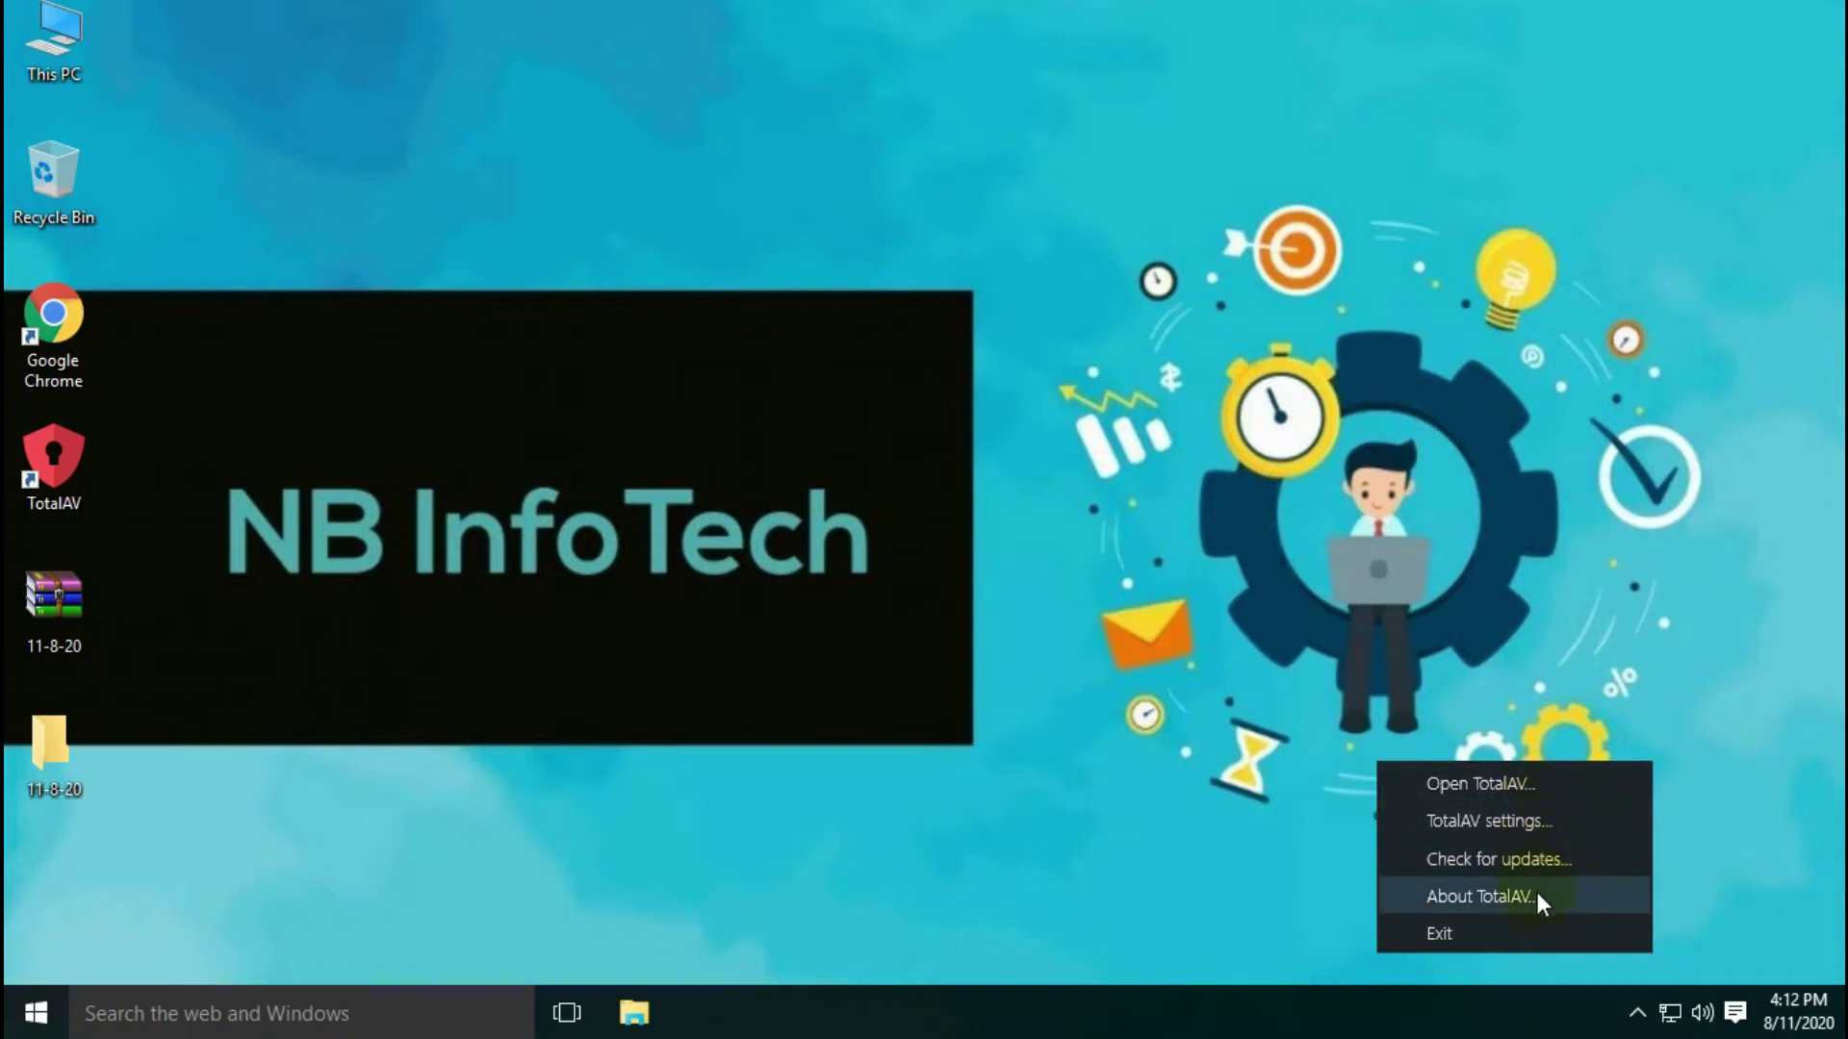
click(1540, 864)
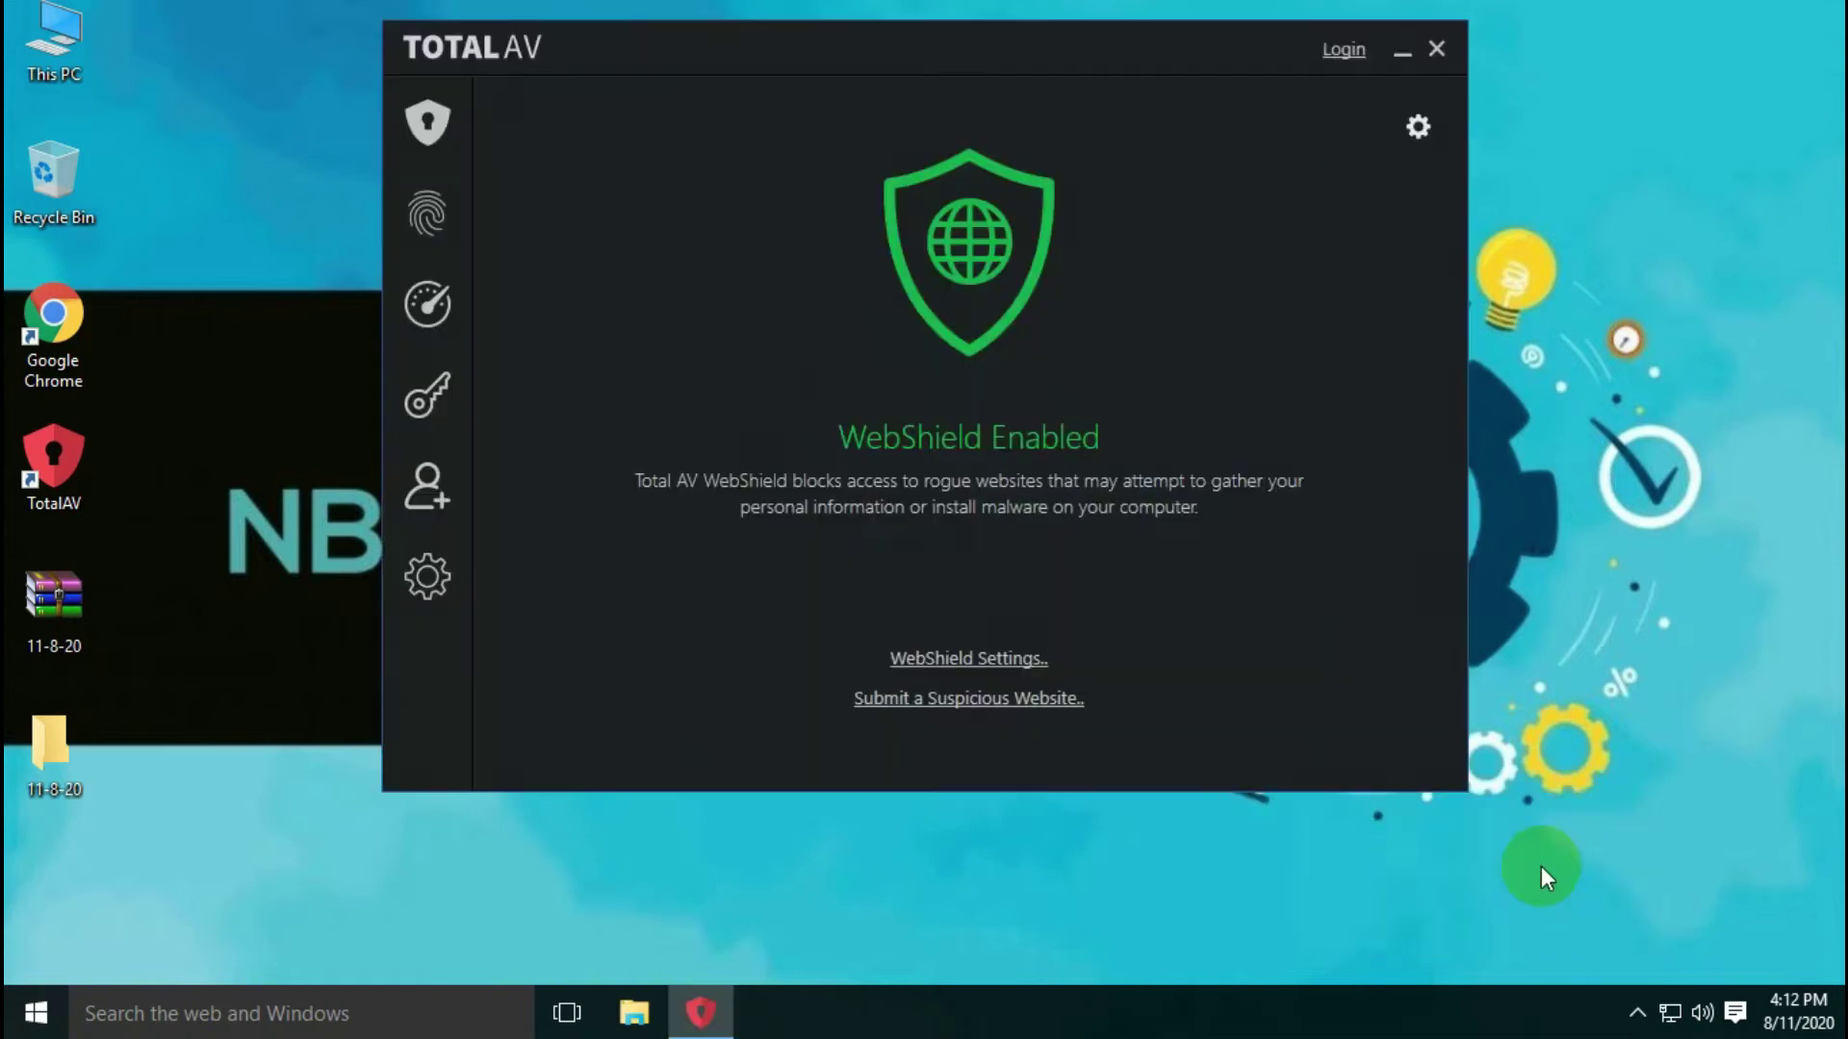
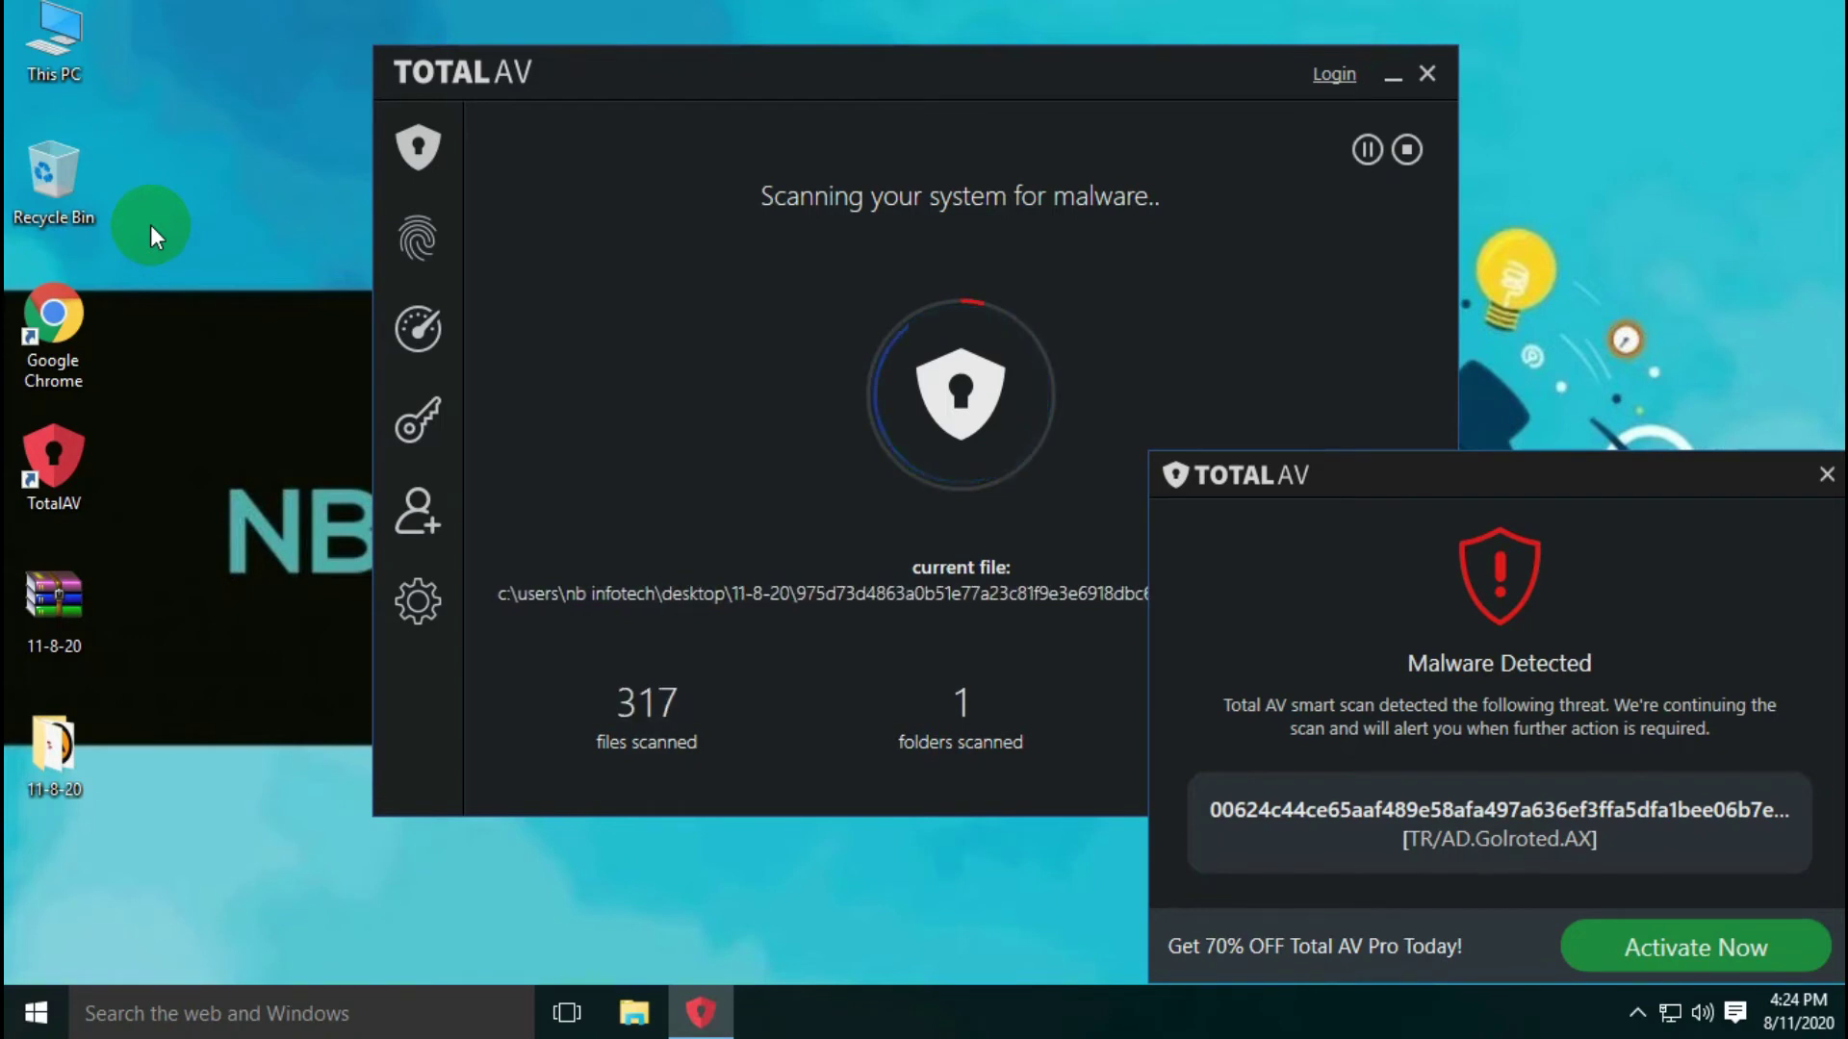
Move the TotalAV scan window clear of the Malware Detected alert and dismiss the alert.
drag(786, 85, 439, 21)
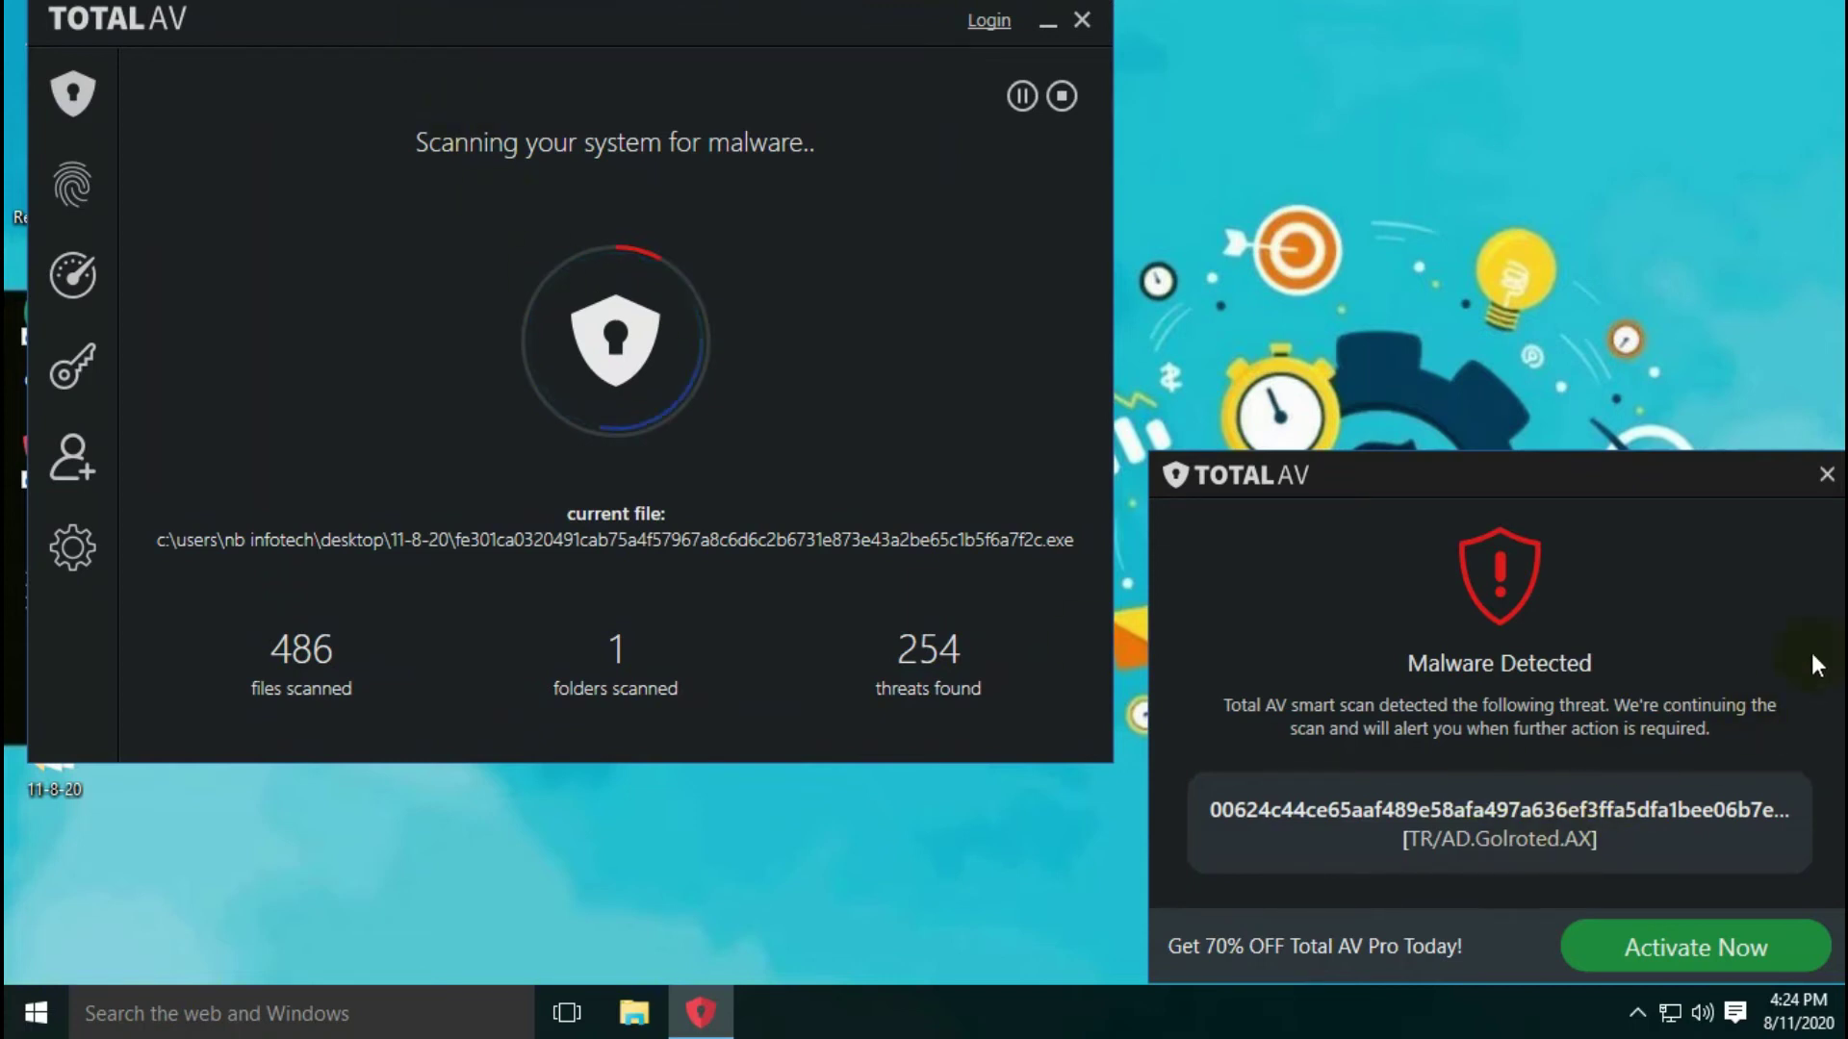
click(1826, 476)
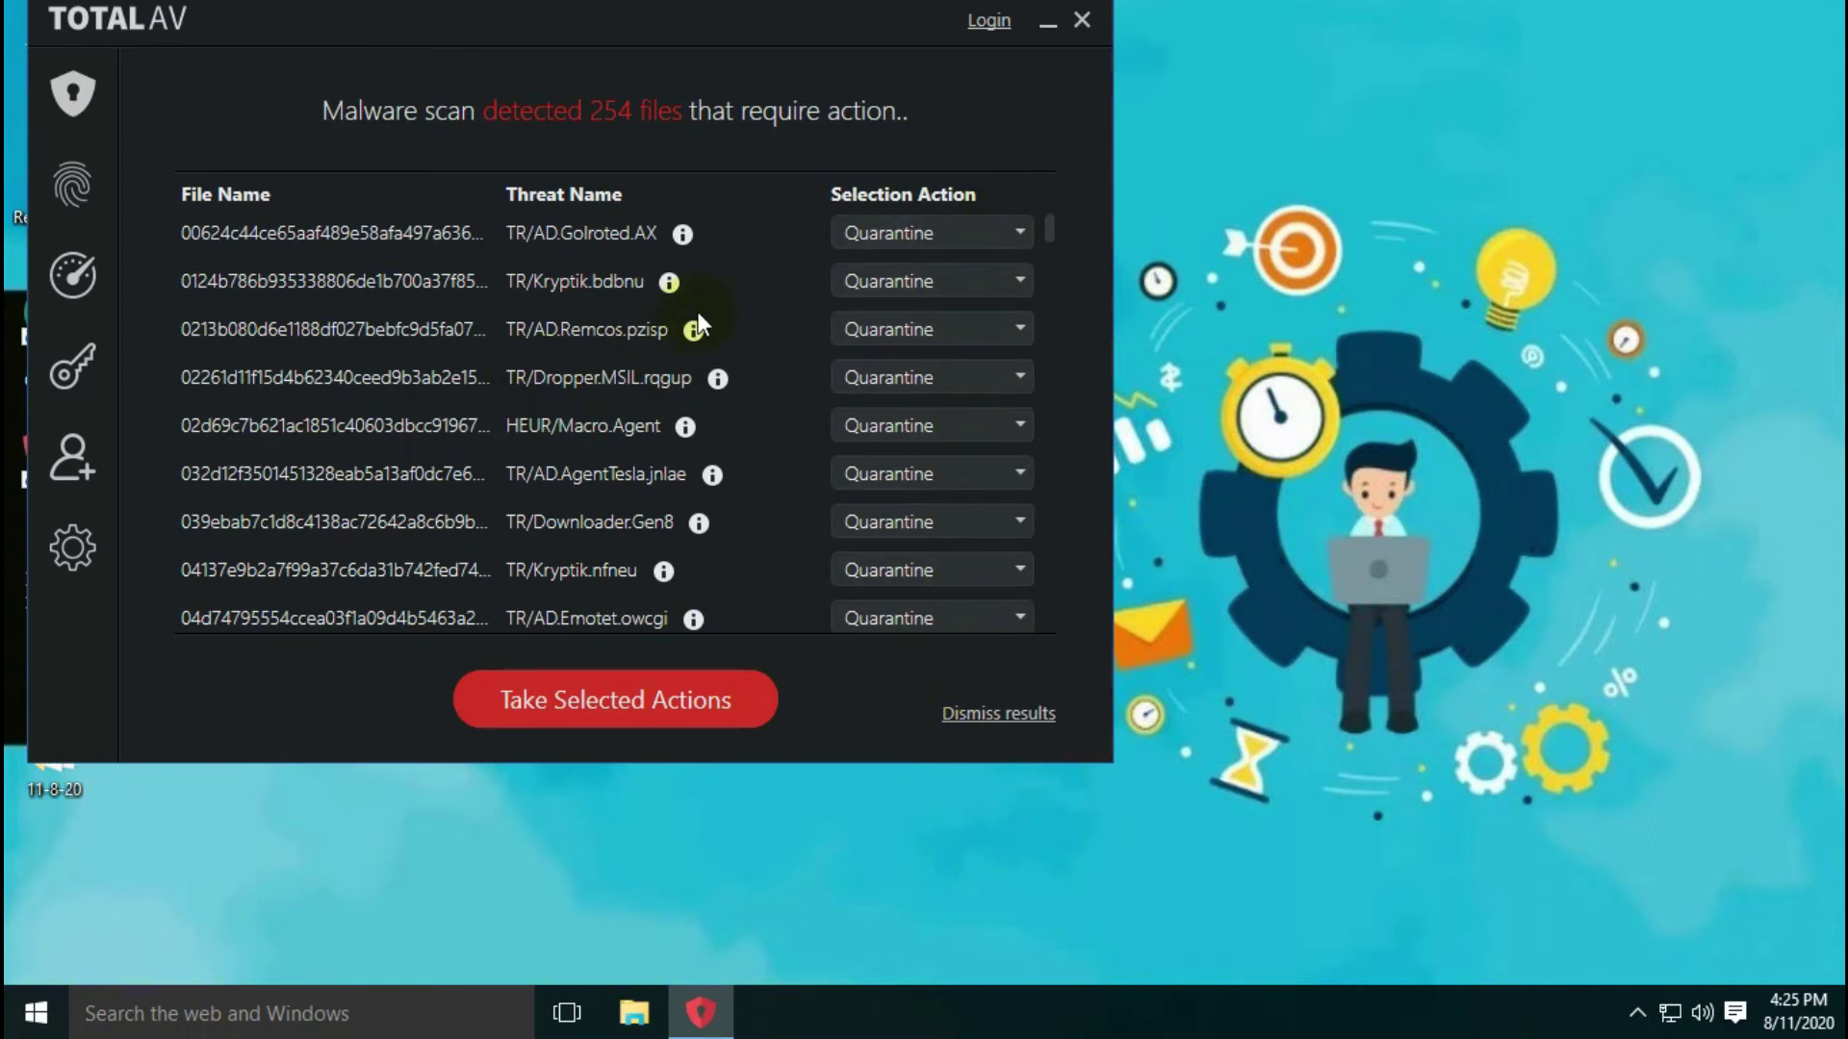
Look through the detected threats and their assigned actions, checking the action choices for the W97M/Agent.5505611 file and keeping Repair.
scroll(699, 320, down, 15)
scroll(698, 321, down, 12)
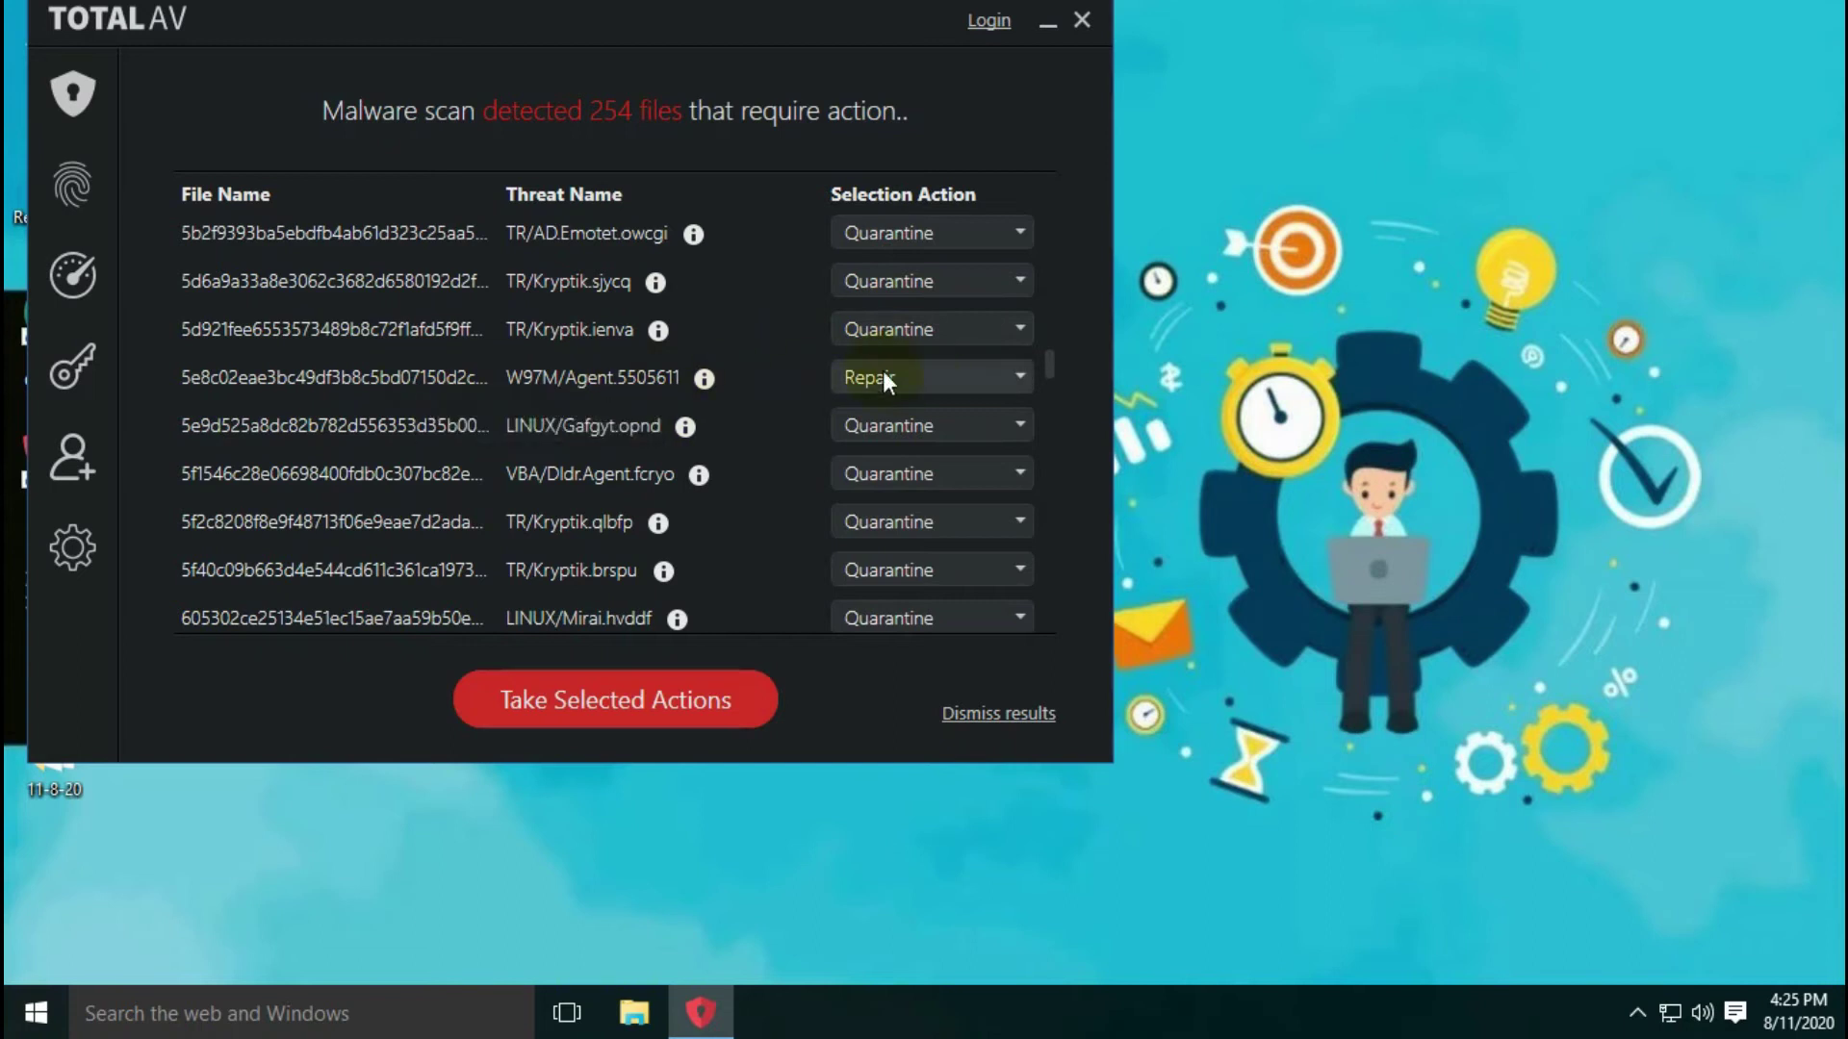
click(968, 376)
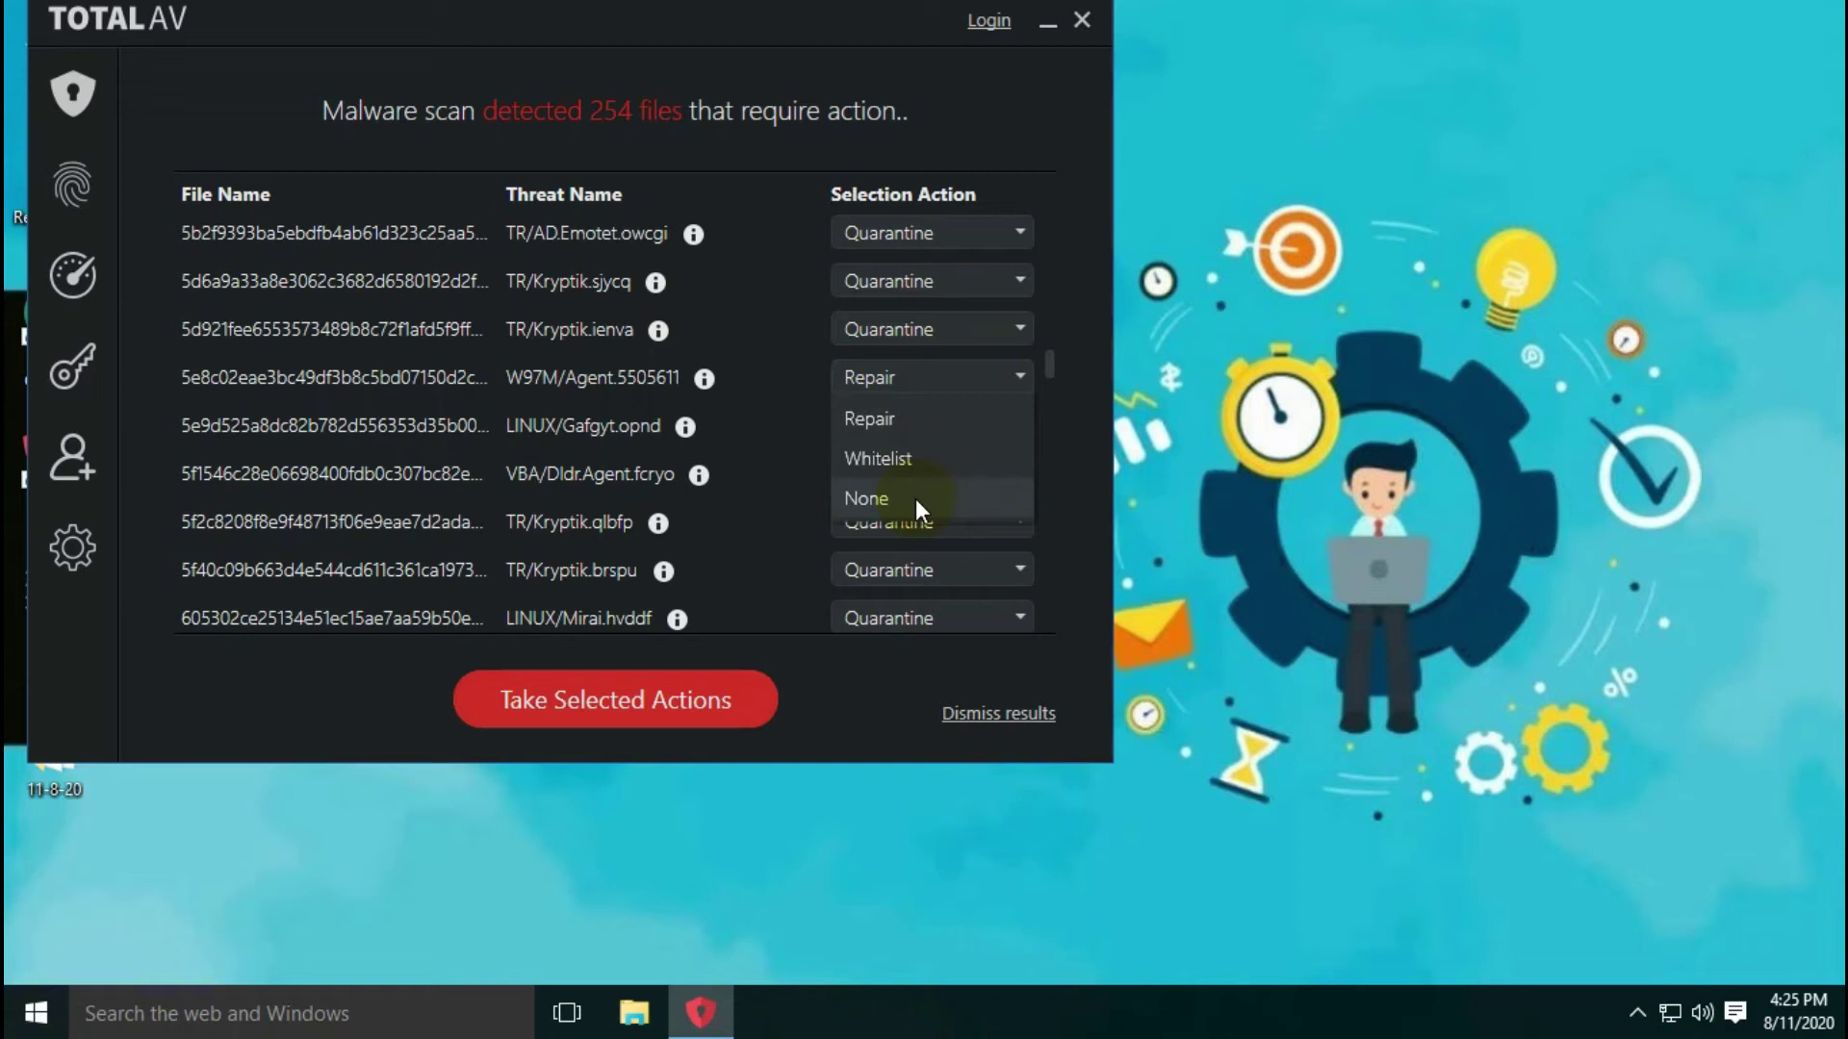
click(916, 424)
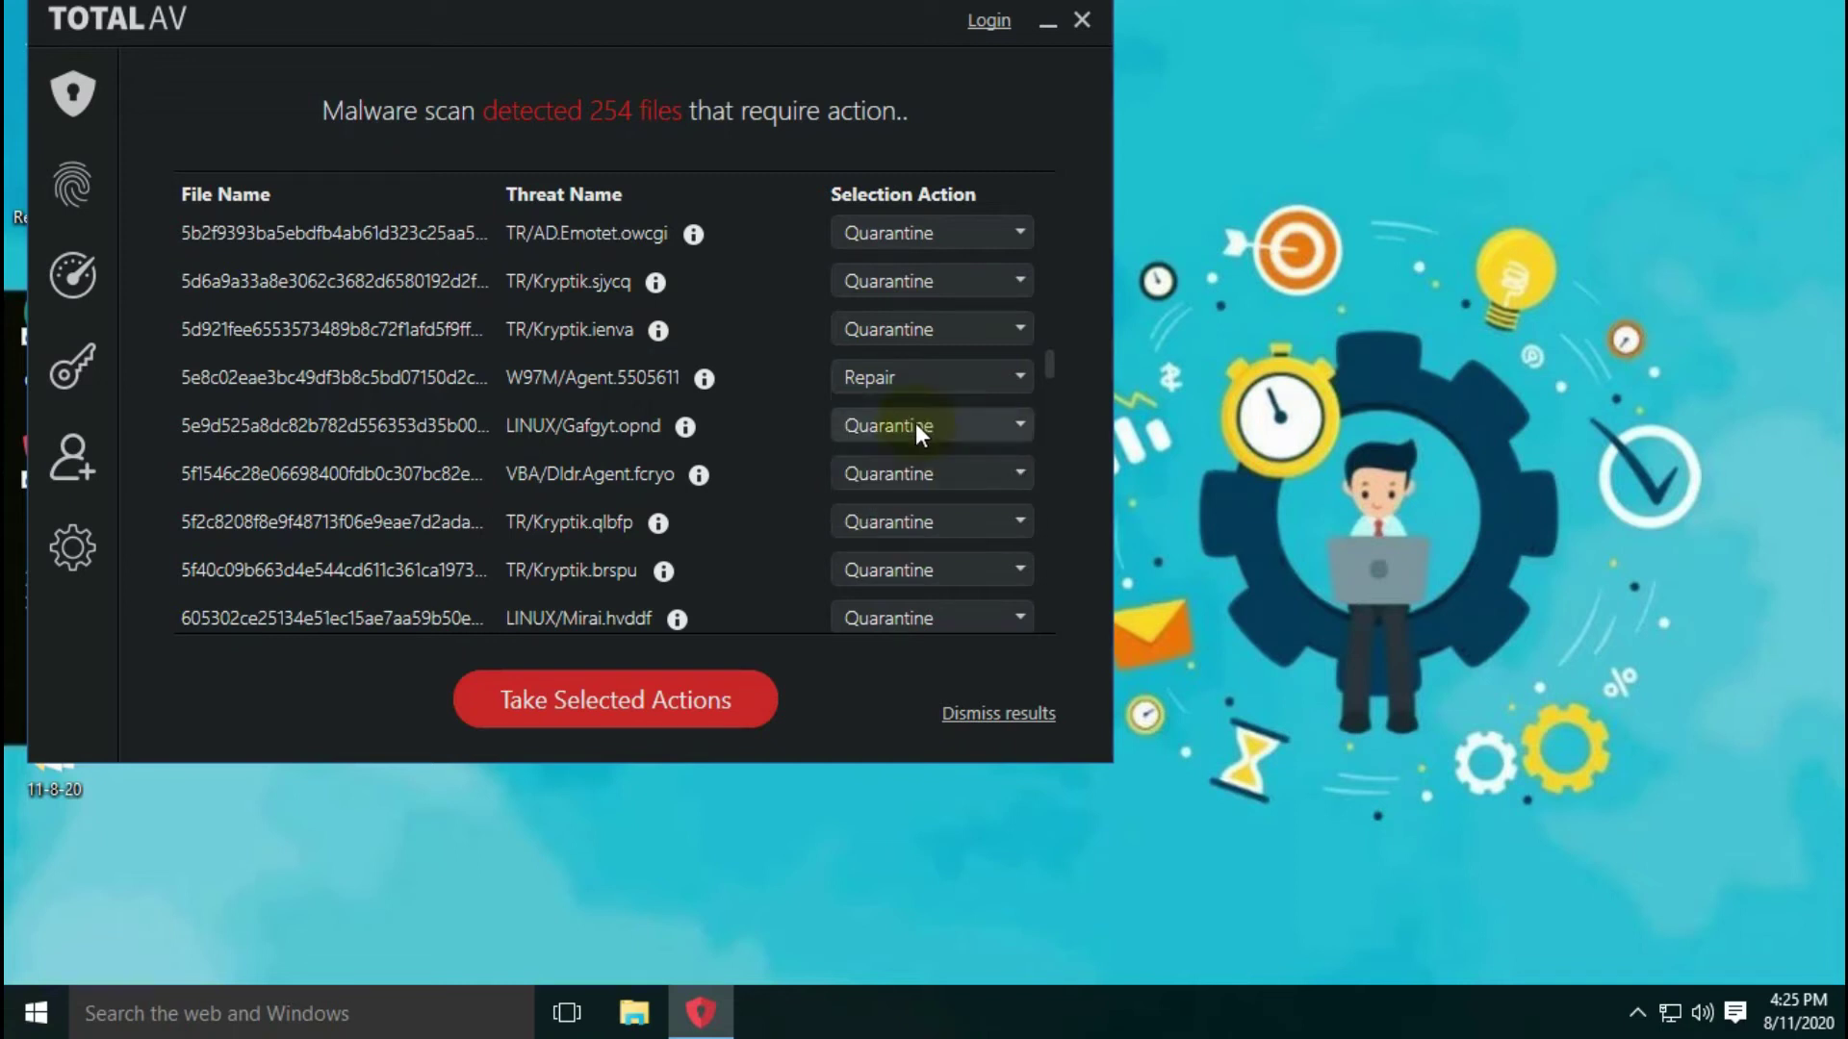
scroll(955, 413, down, 4)
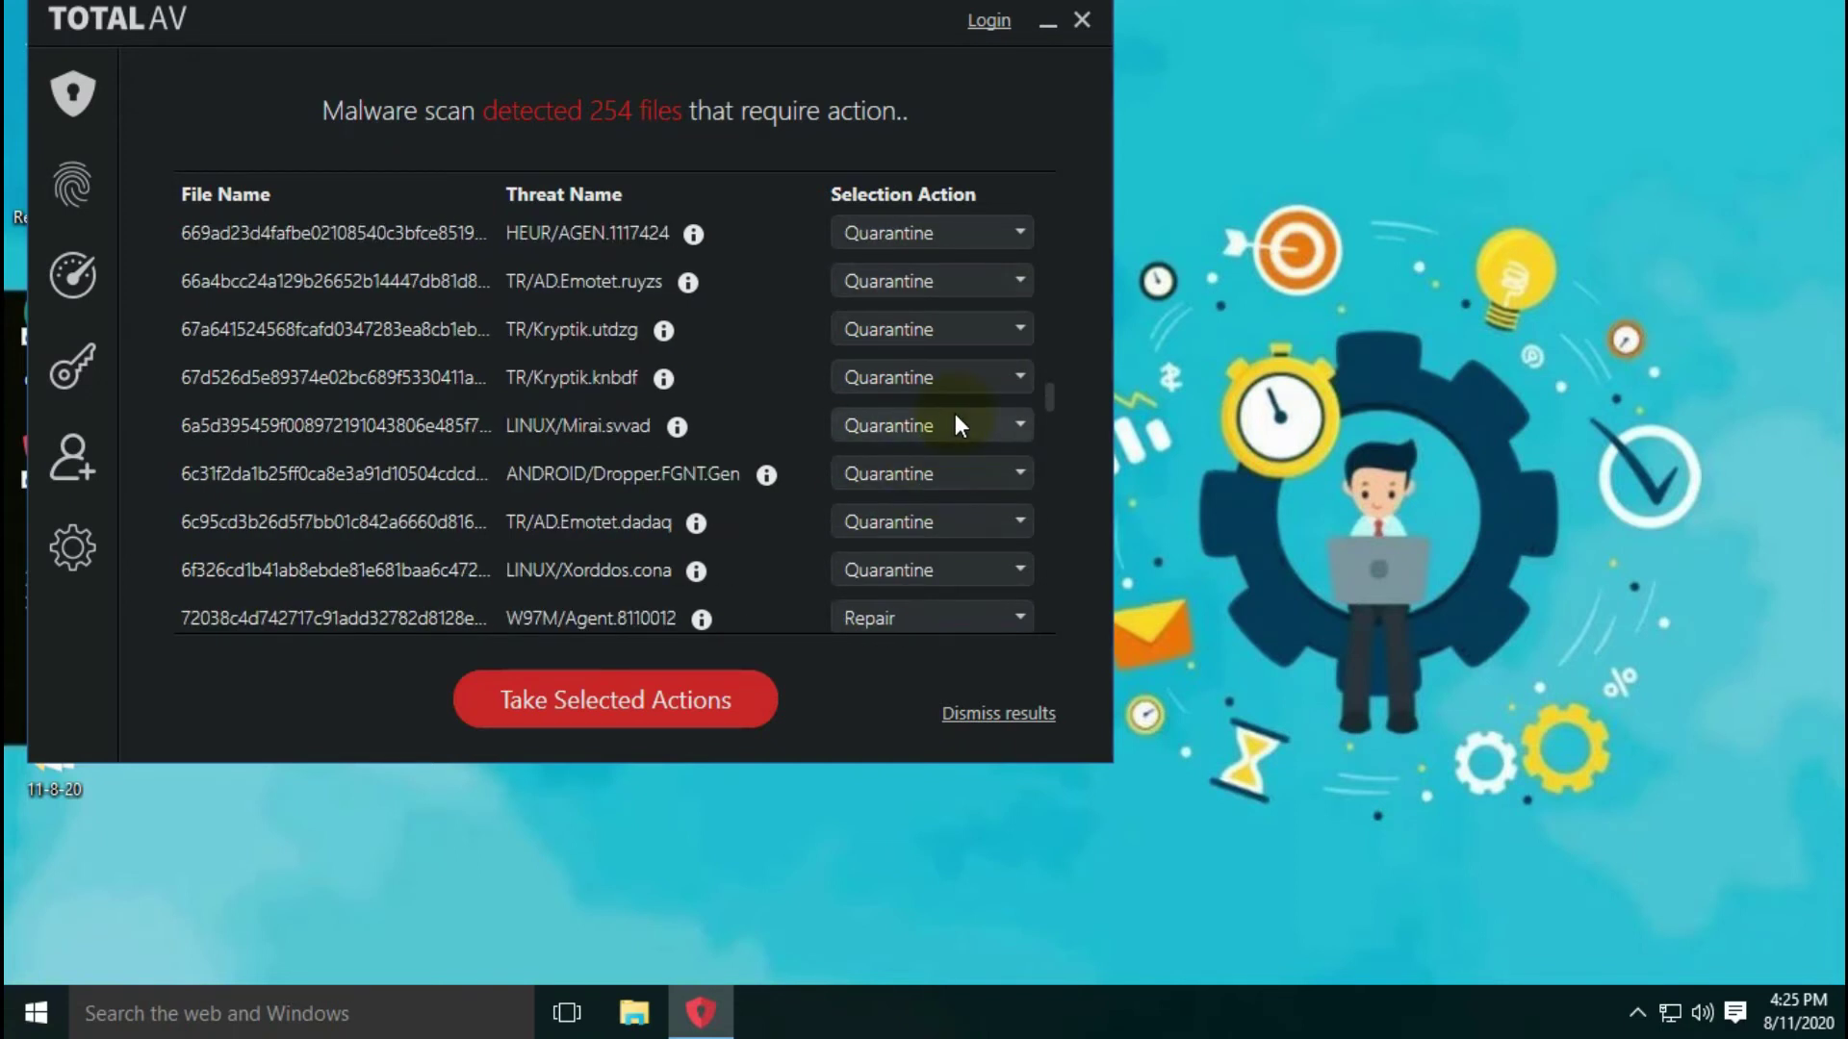
scroll(956, 419, down, 3)
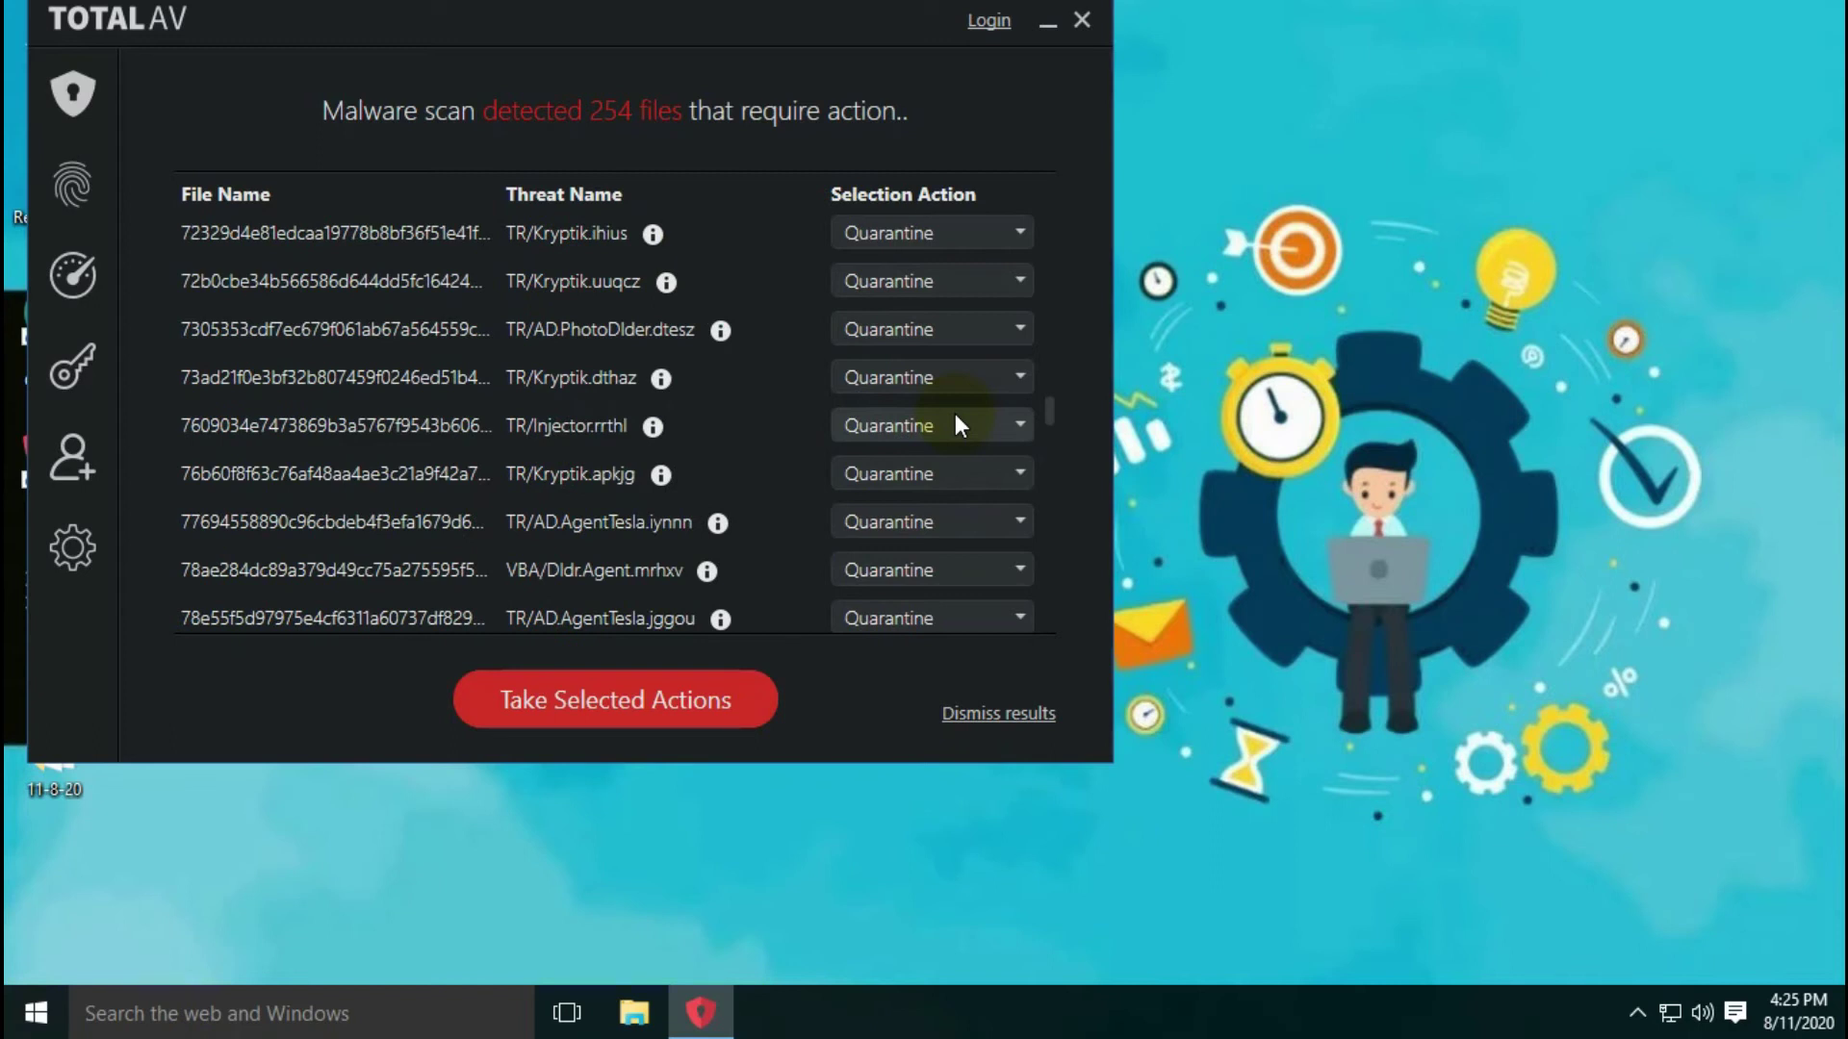
scroll(955, 419, down, 10)
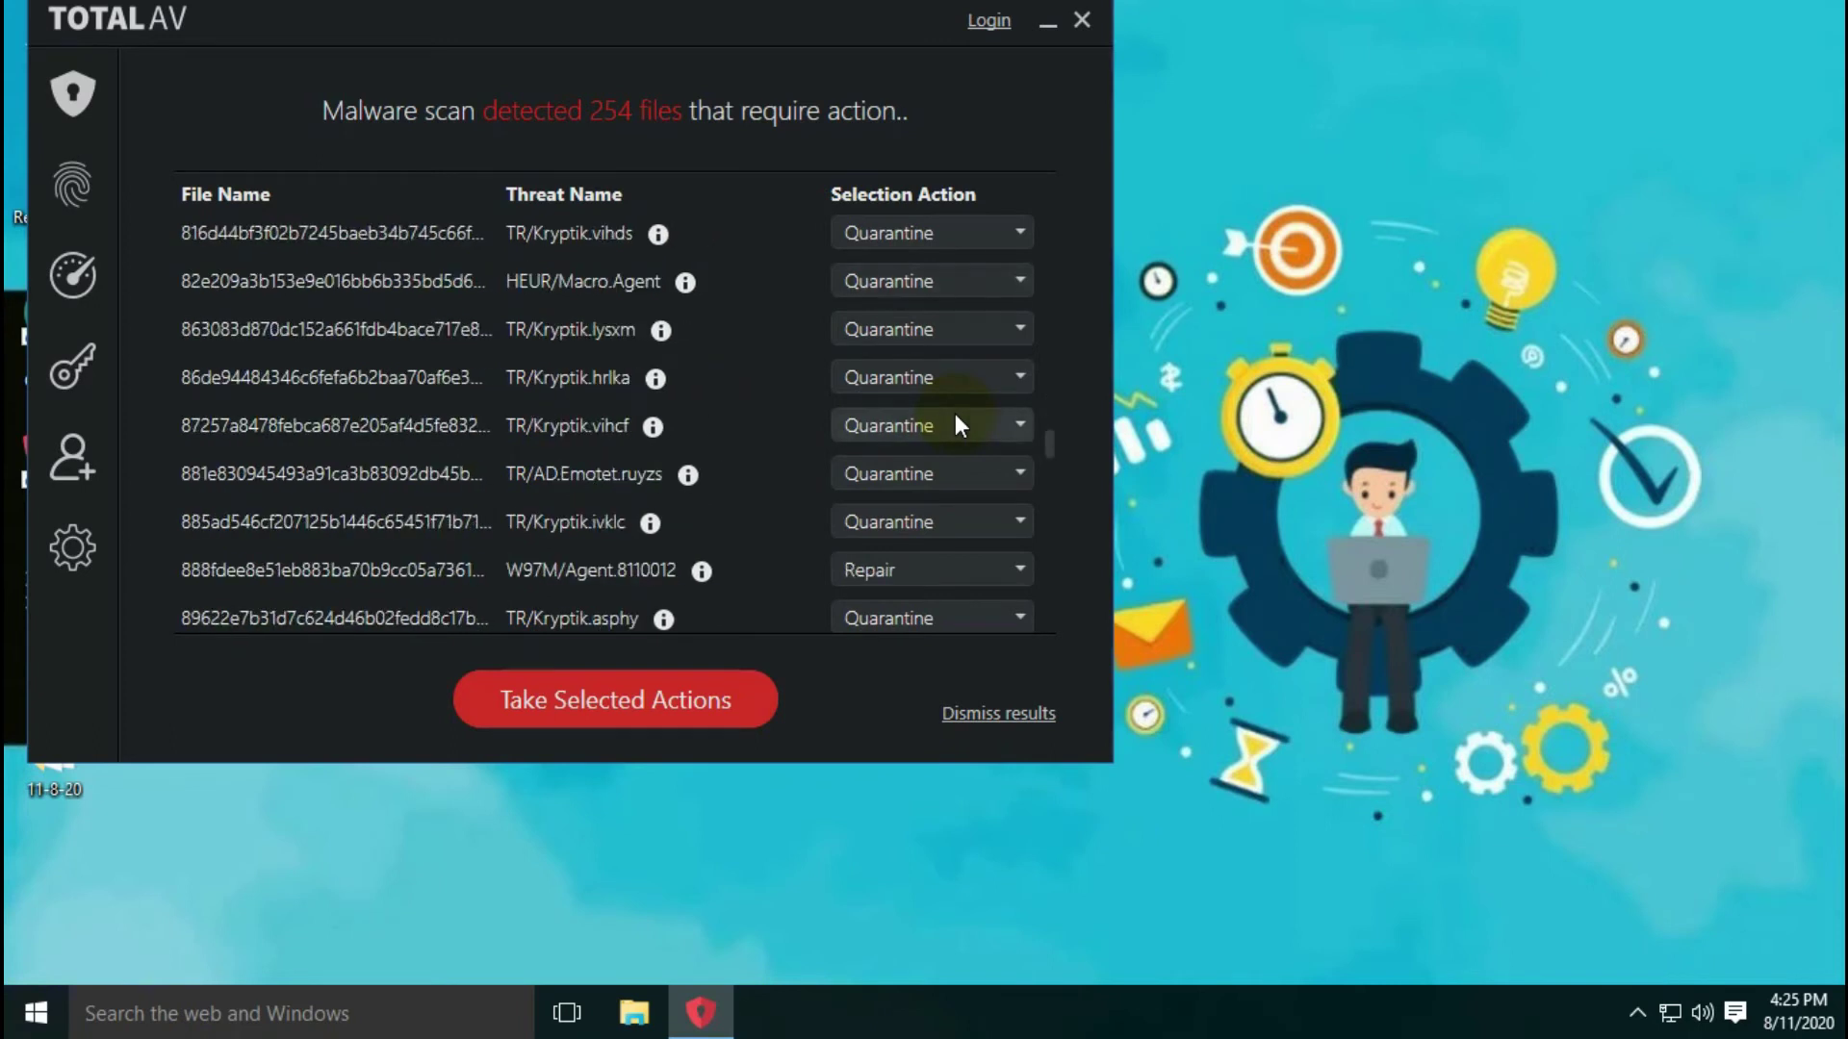
scroll(955, 413, down, 10)
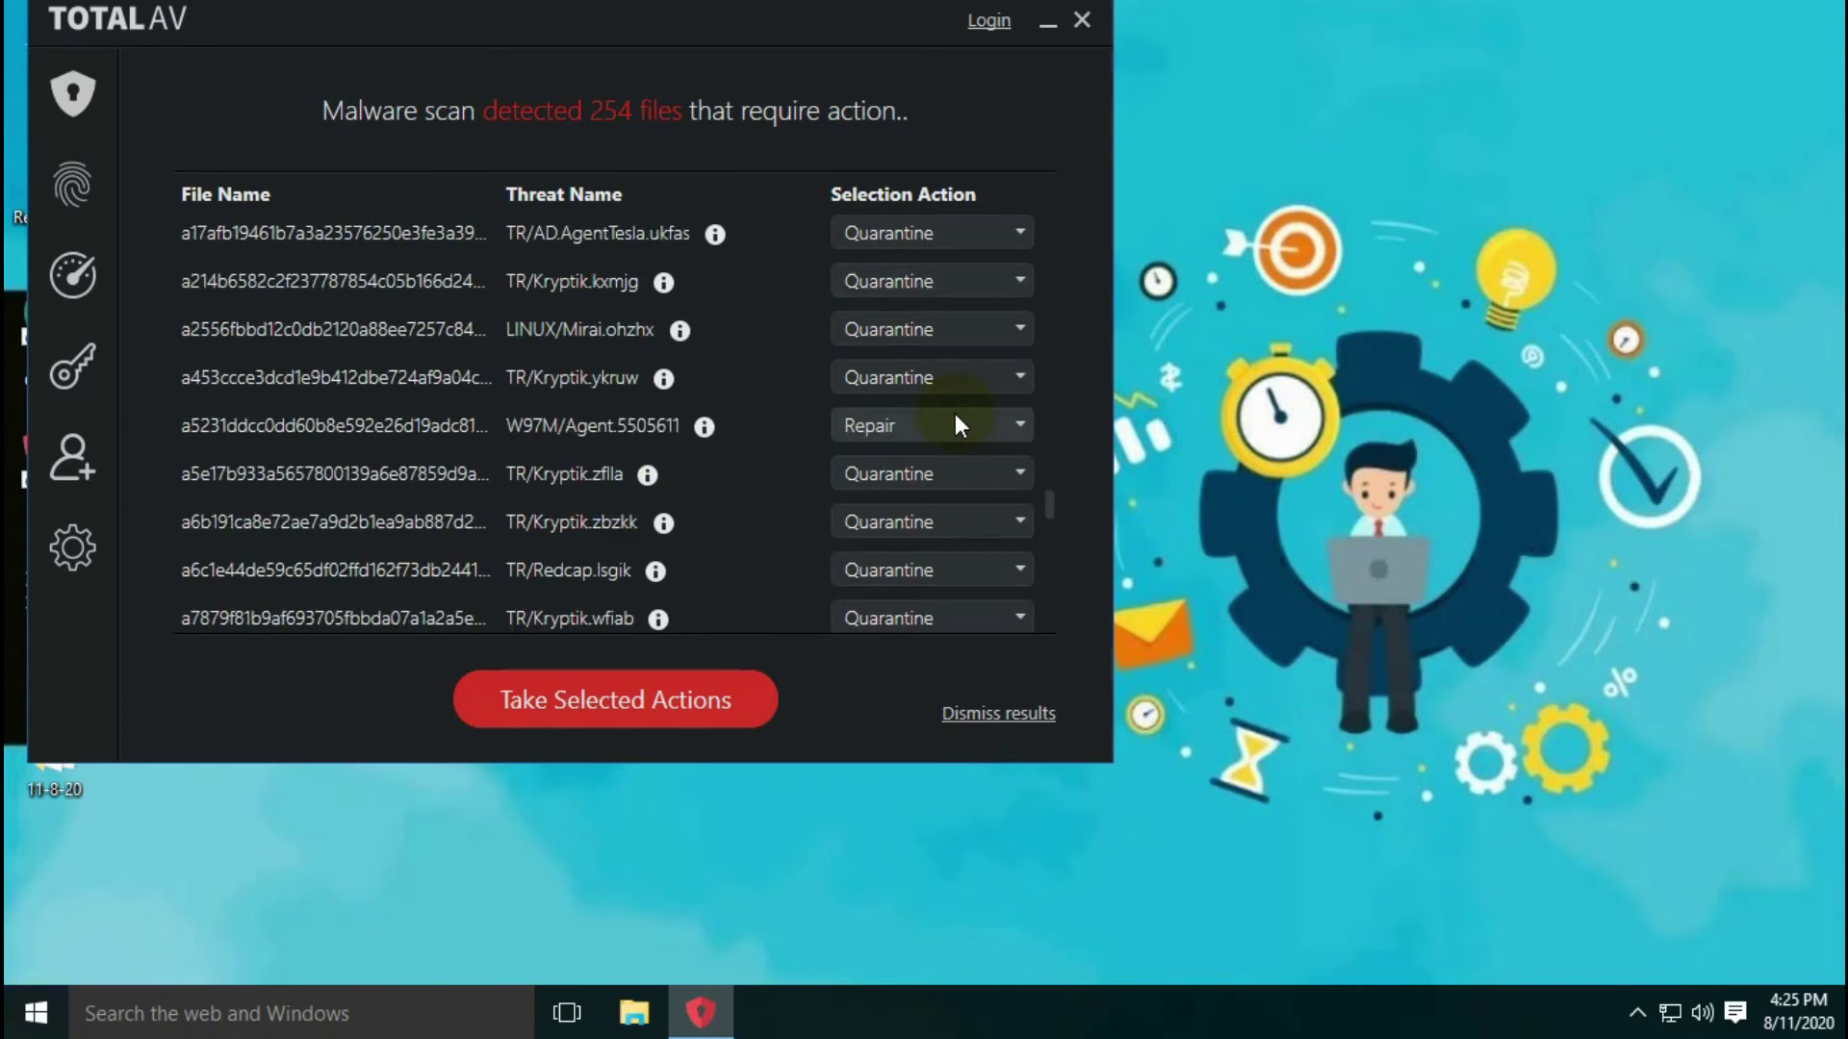
Apply the selected actions to all detected threats, decline the Pro activation offer and close TotalAV.
click(655, 702)
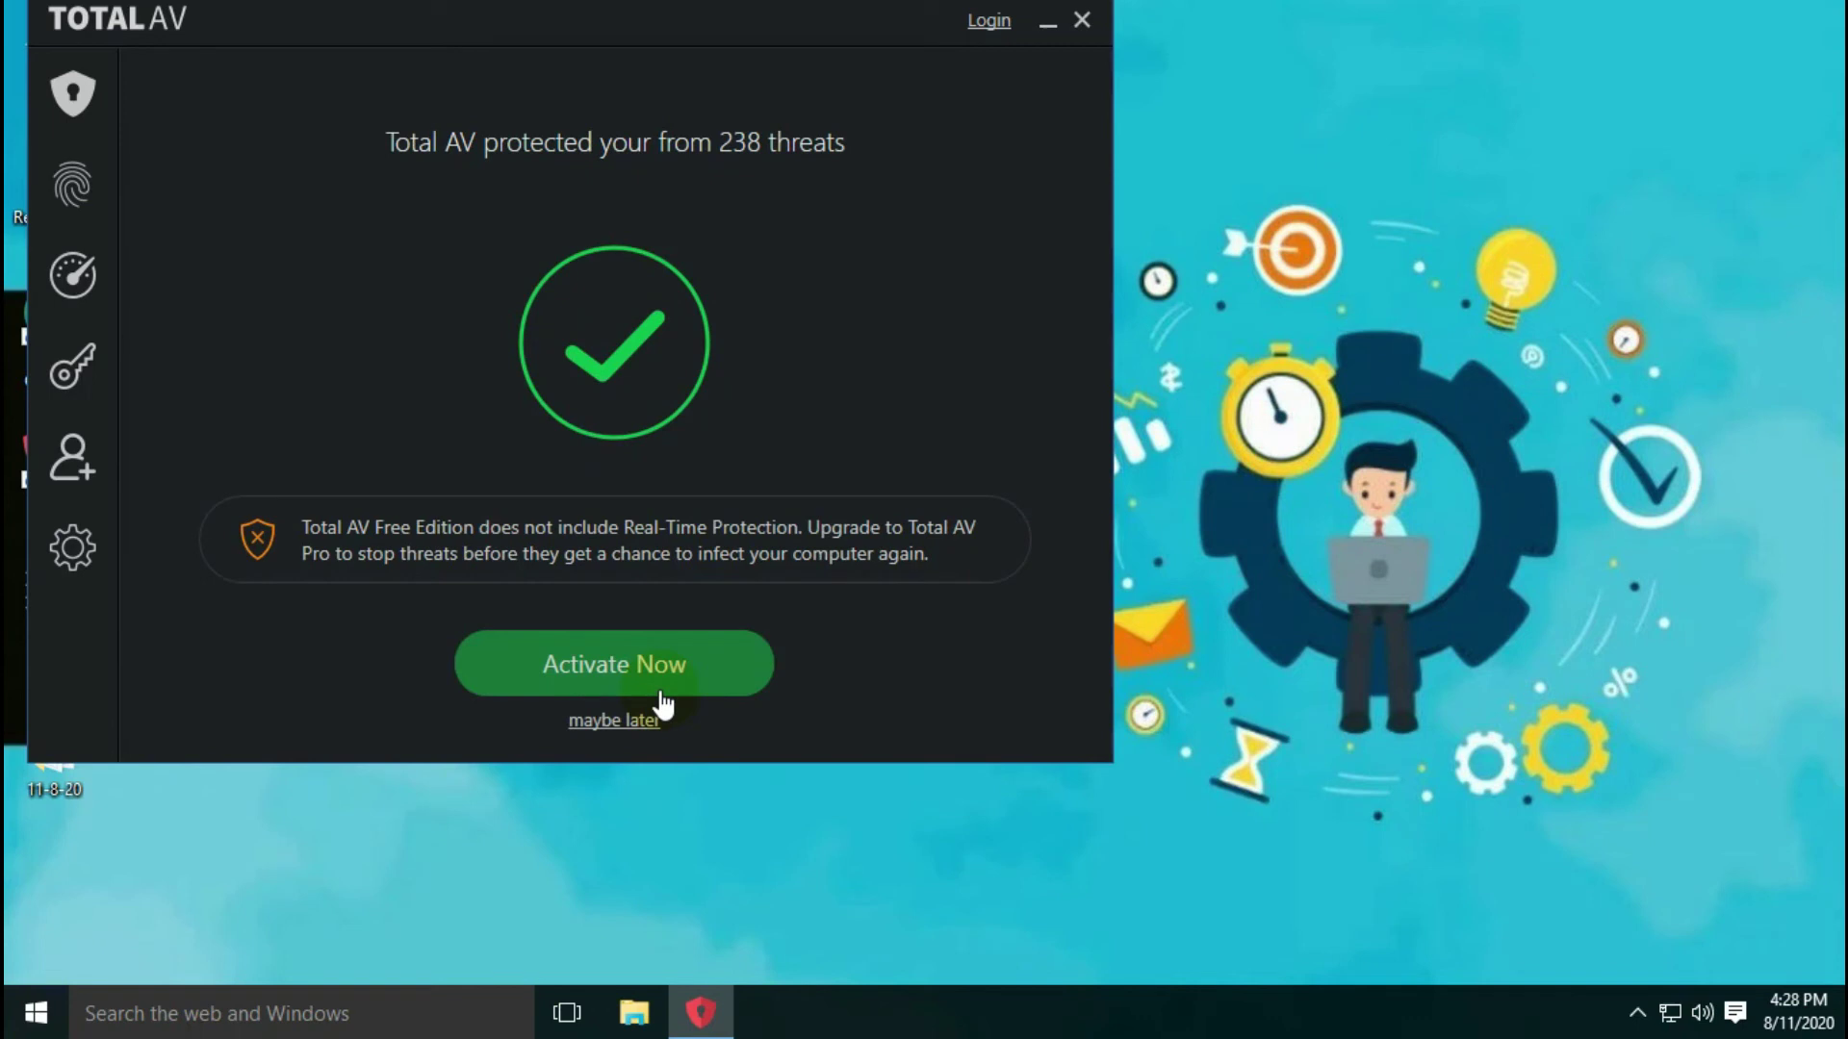
click(614, 722)
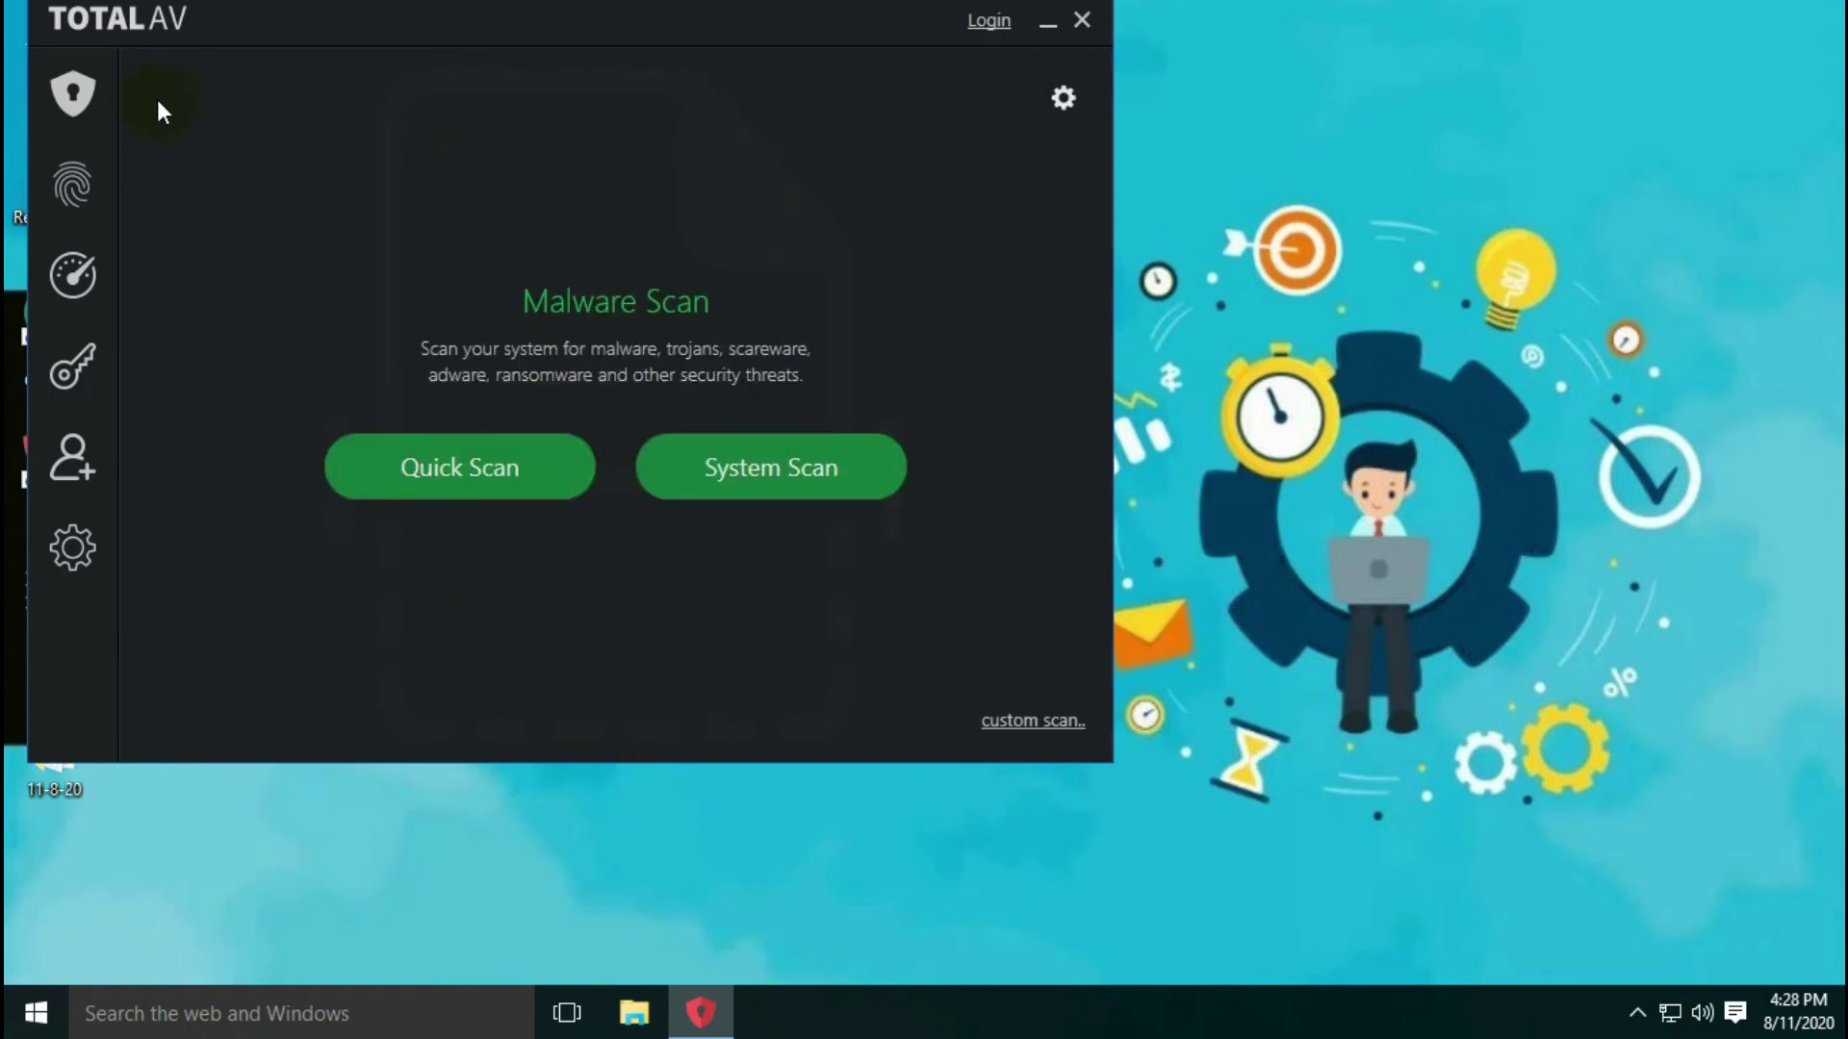
click(1084, 21)
Open the extracted 11-8-20 desktop folder and select all remaining files to check their count.
double_click(62, 737)
drag(808, 185, 733, 15)
click(571, 427)
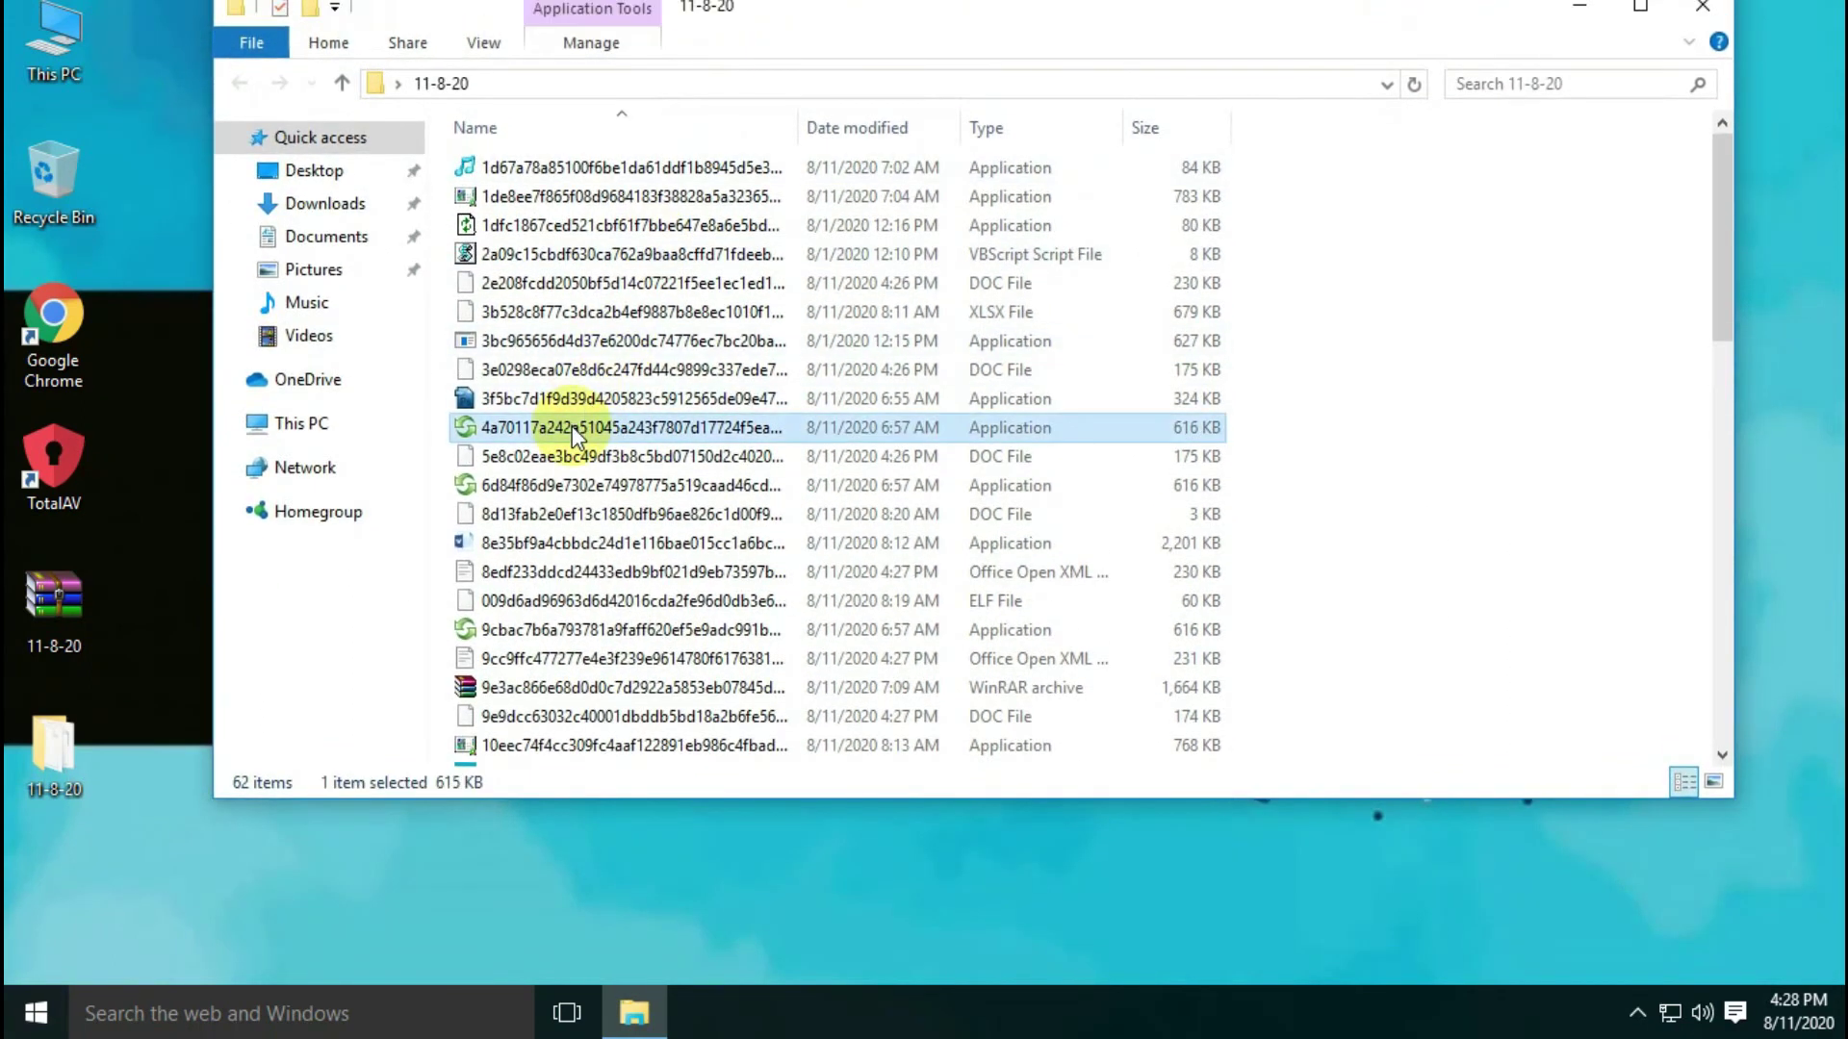
key(ctrl+a)
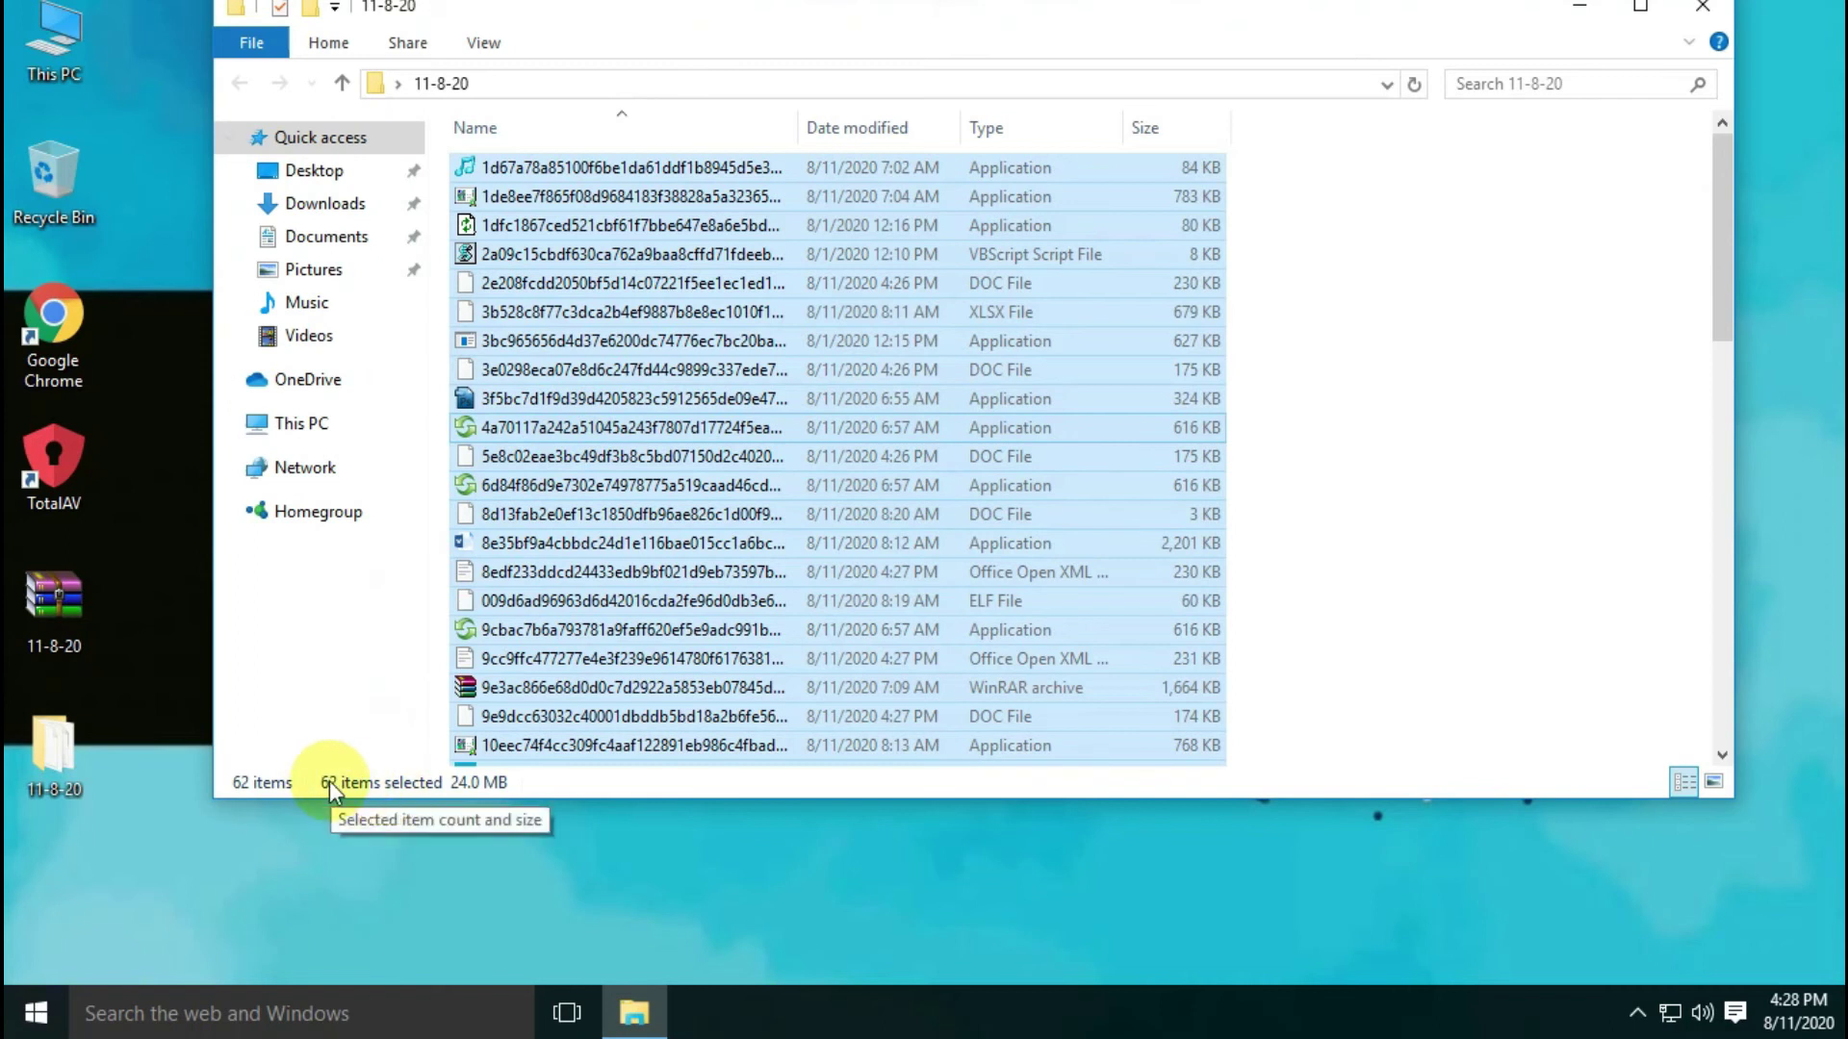
click(645, 858)
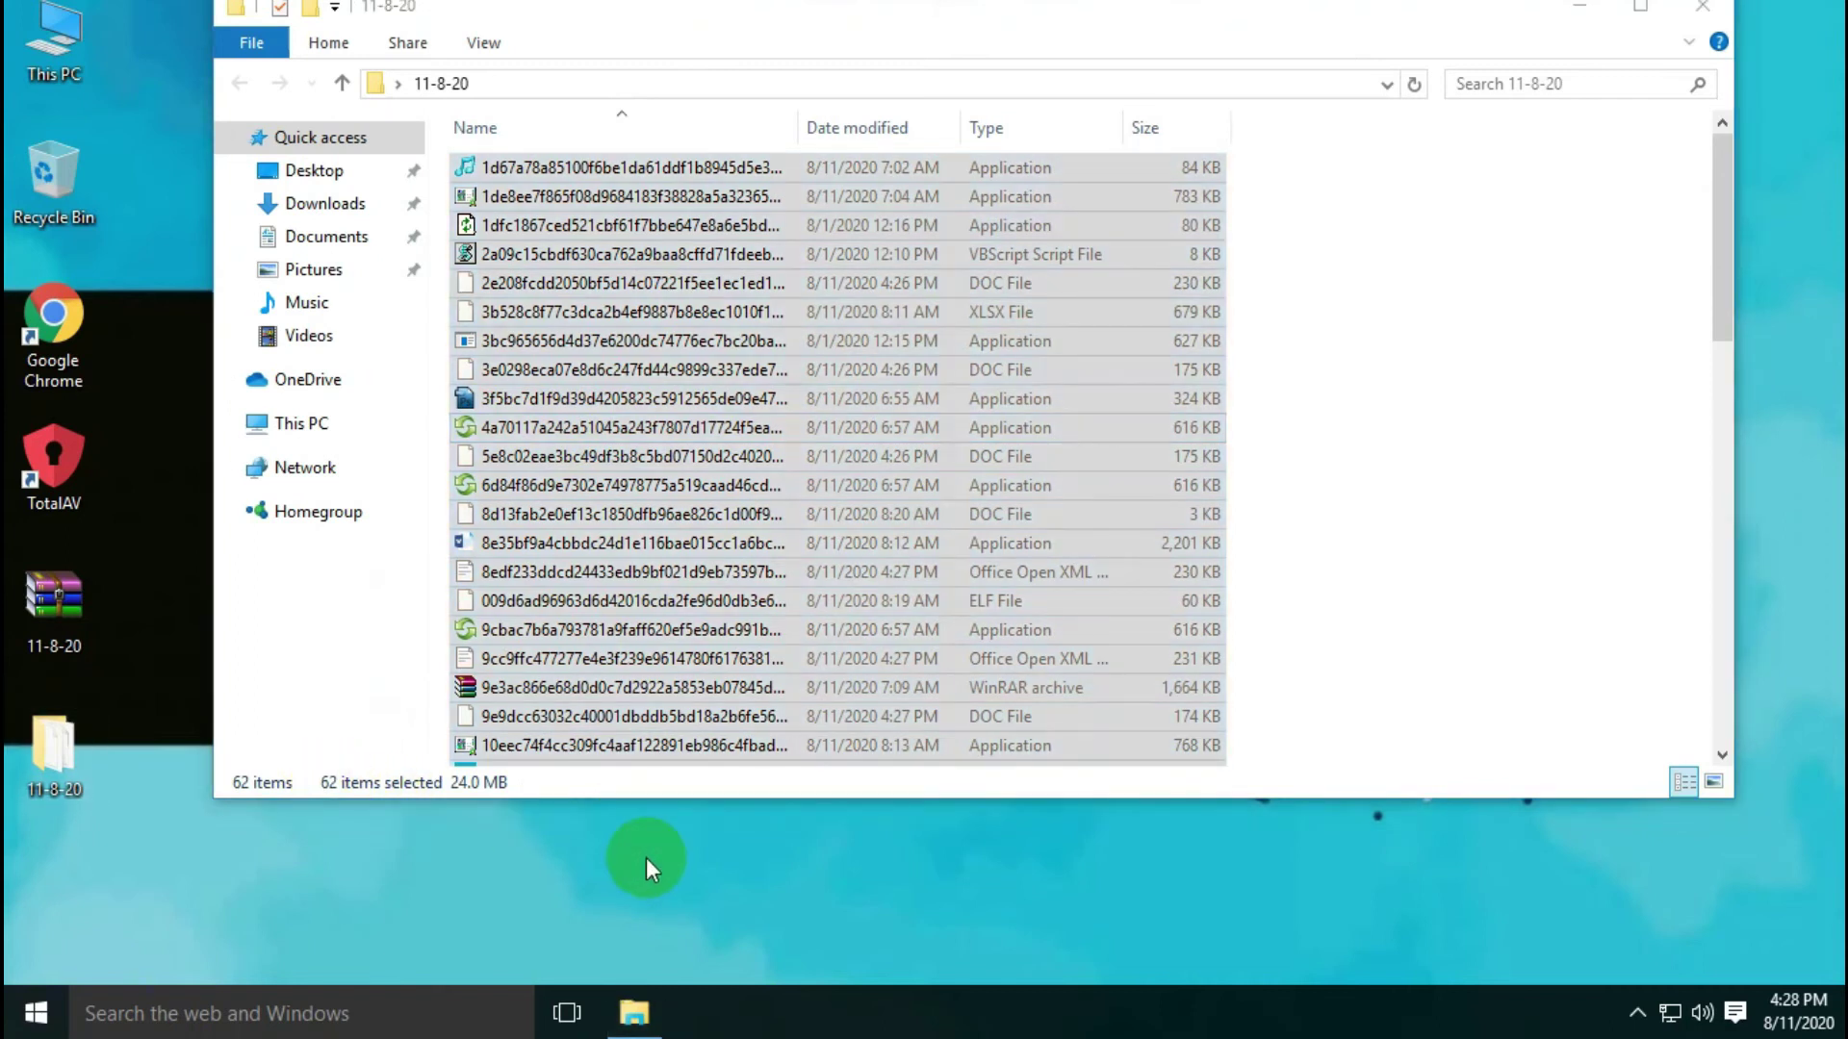
Look through the remaining files in the 11-8-20 folder down to the end of the list and return to its start.
scroll(730, 448, down, 8)
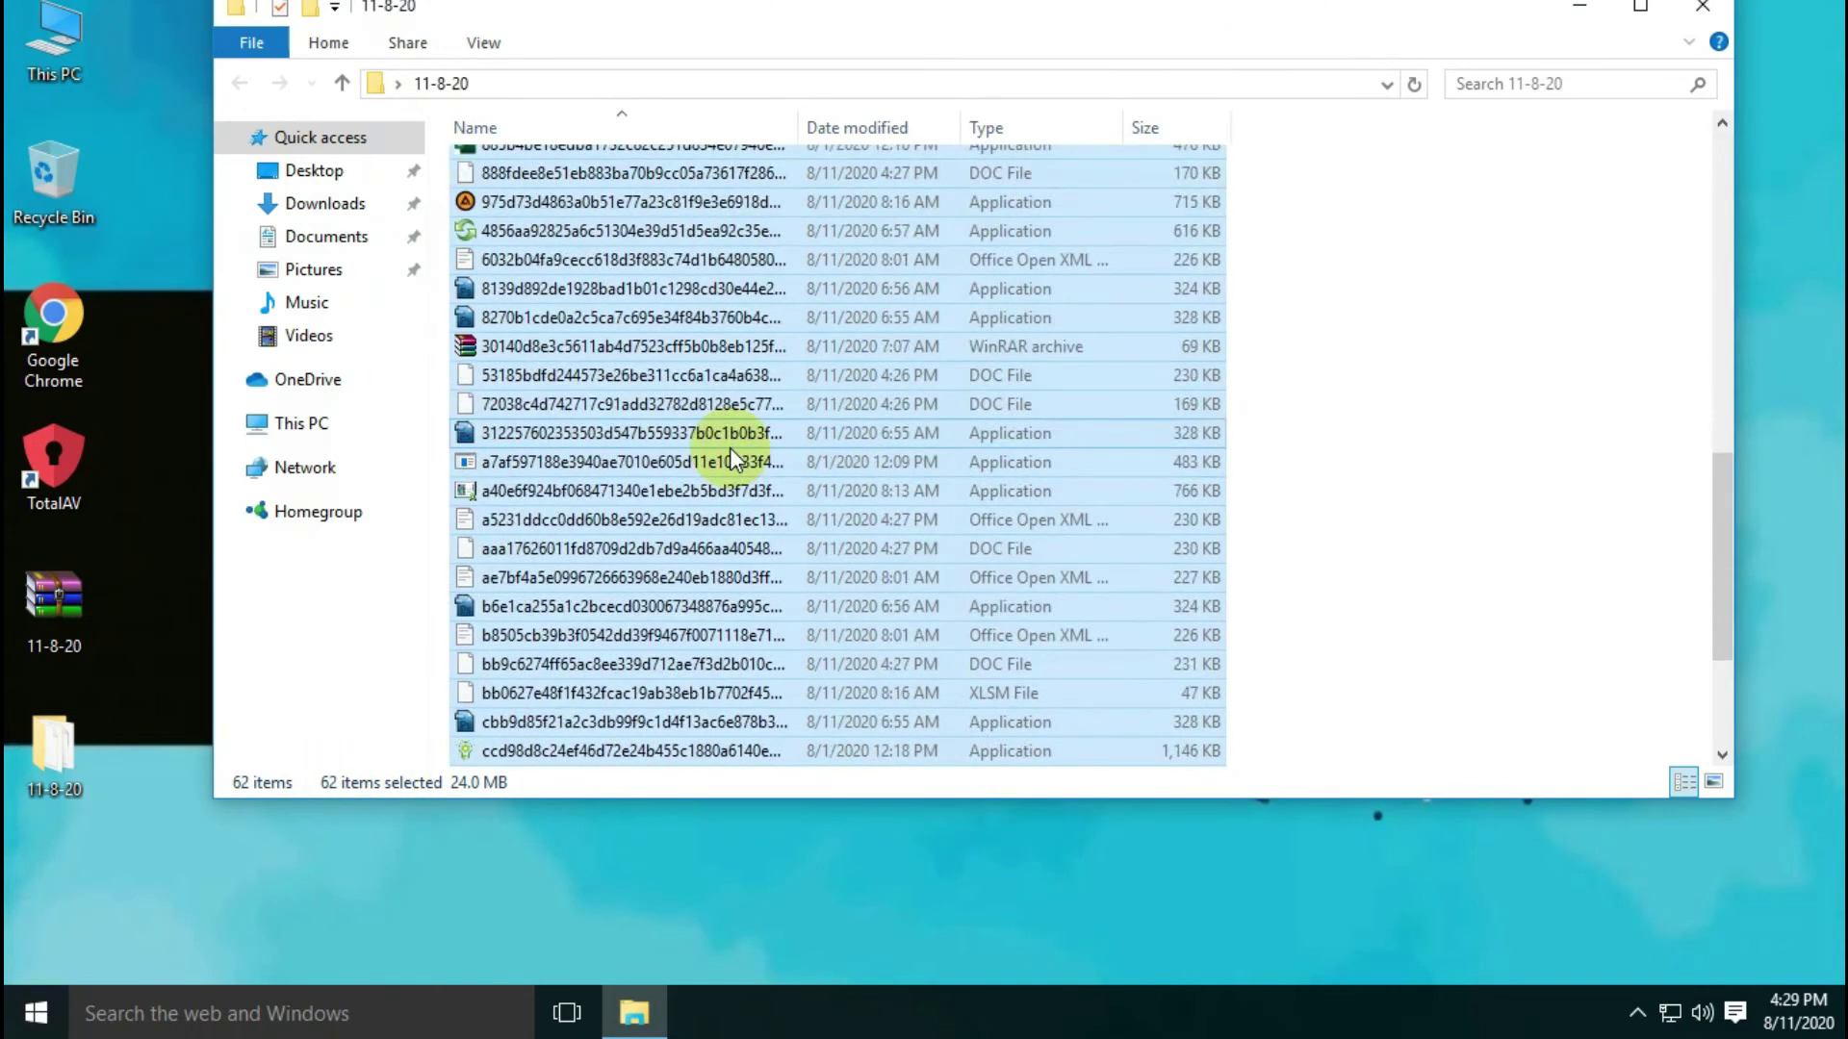
scroll(729, 448, up, 5)
scroll(730, 447, up, 2)
scroll(729, 447, down, 8)
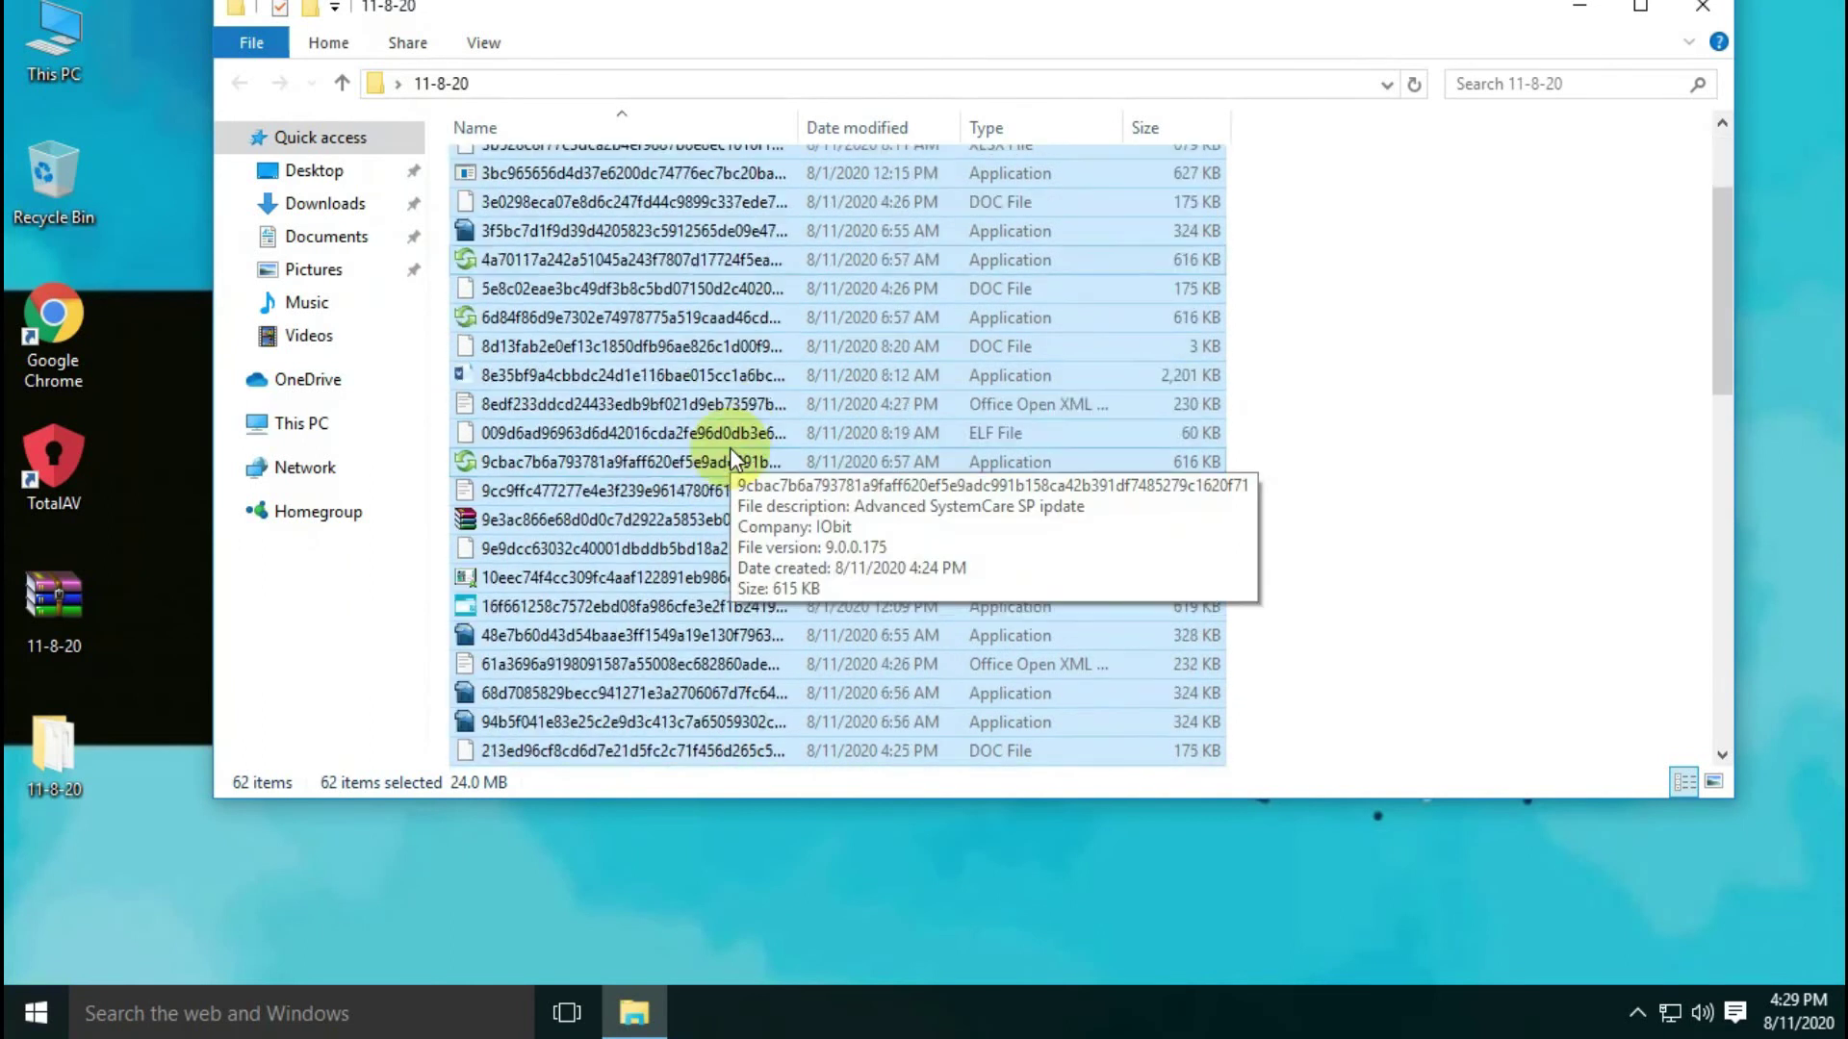
scroll(729, 450, down, 4)
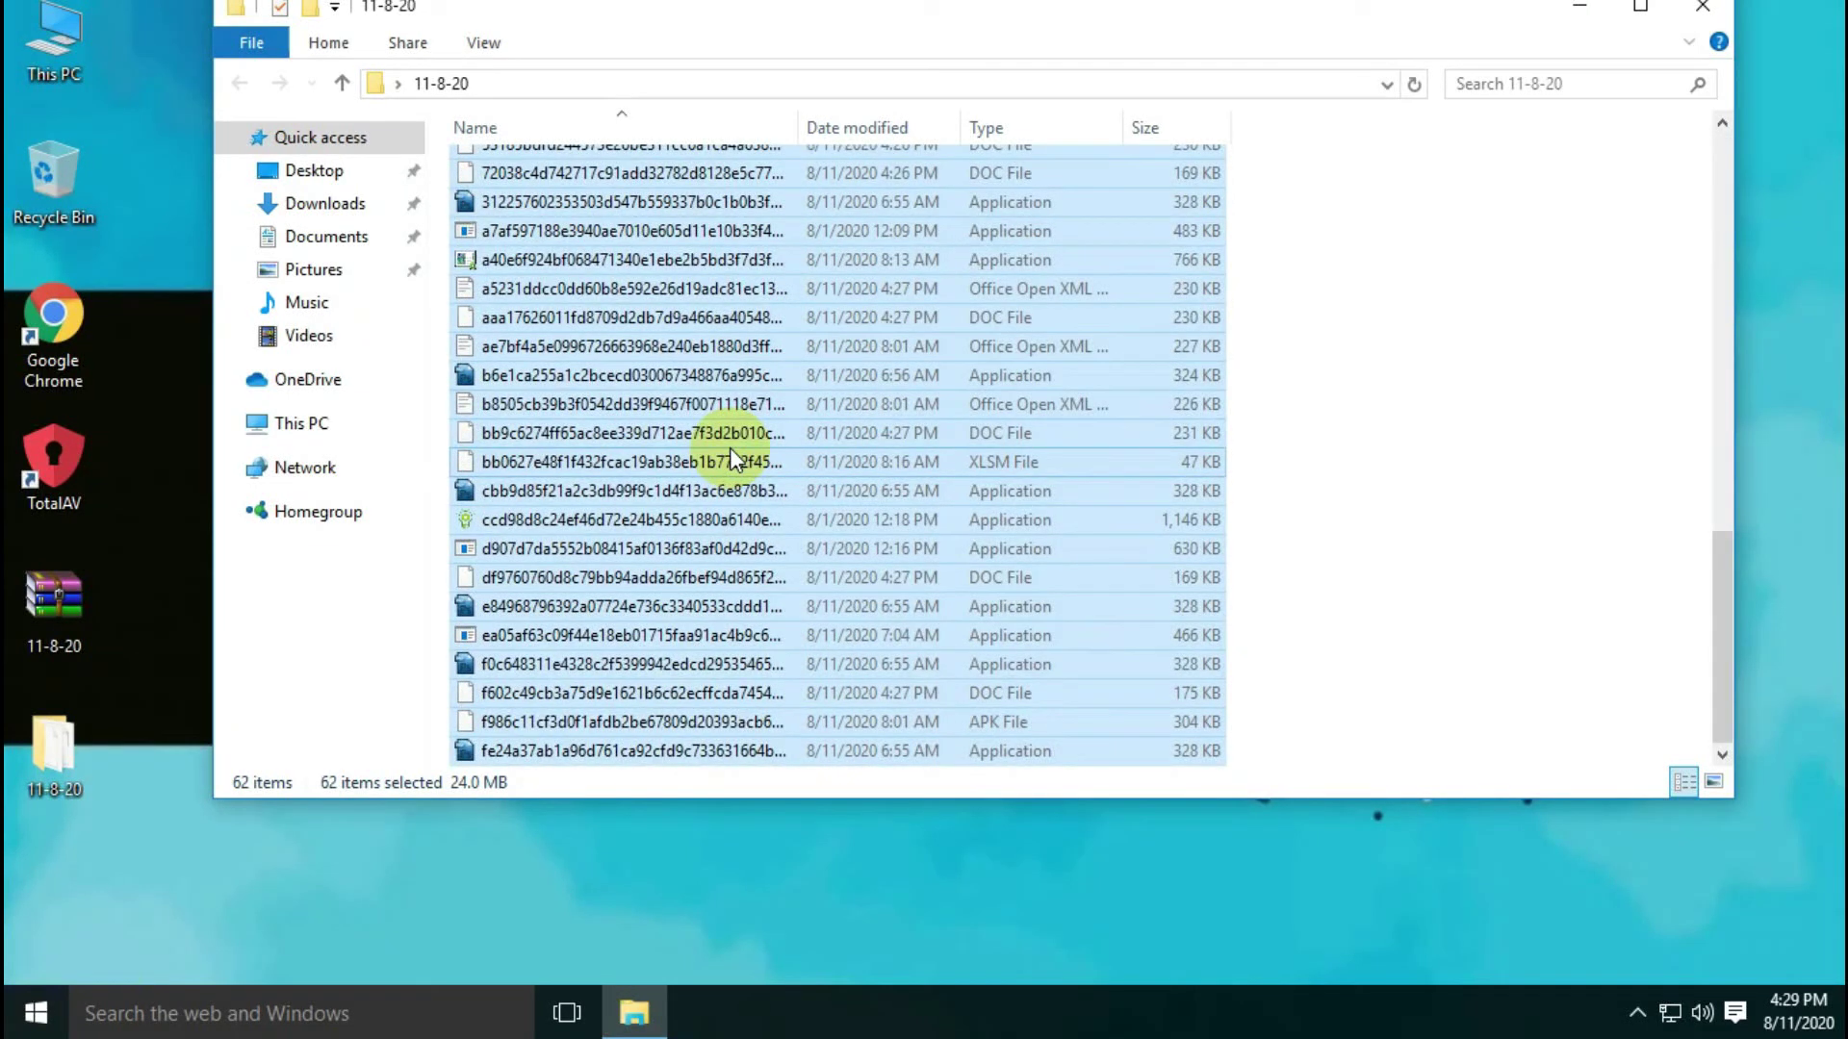
scroll(730, 448, up, 14)
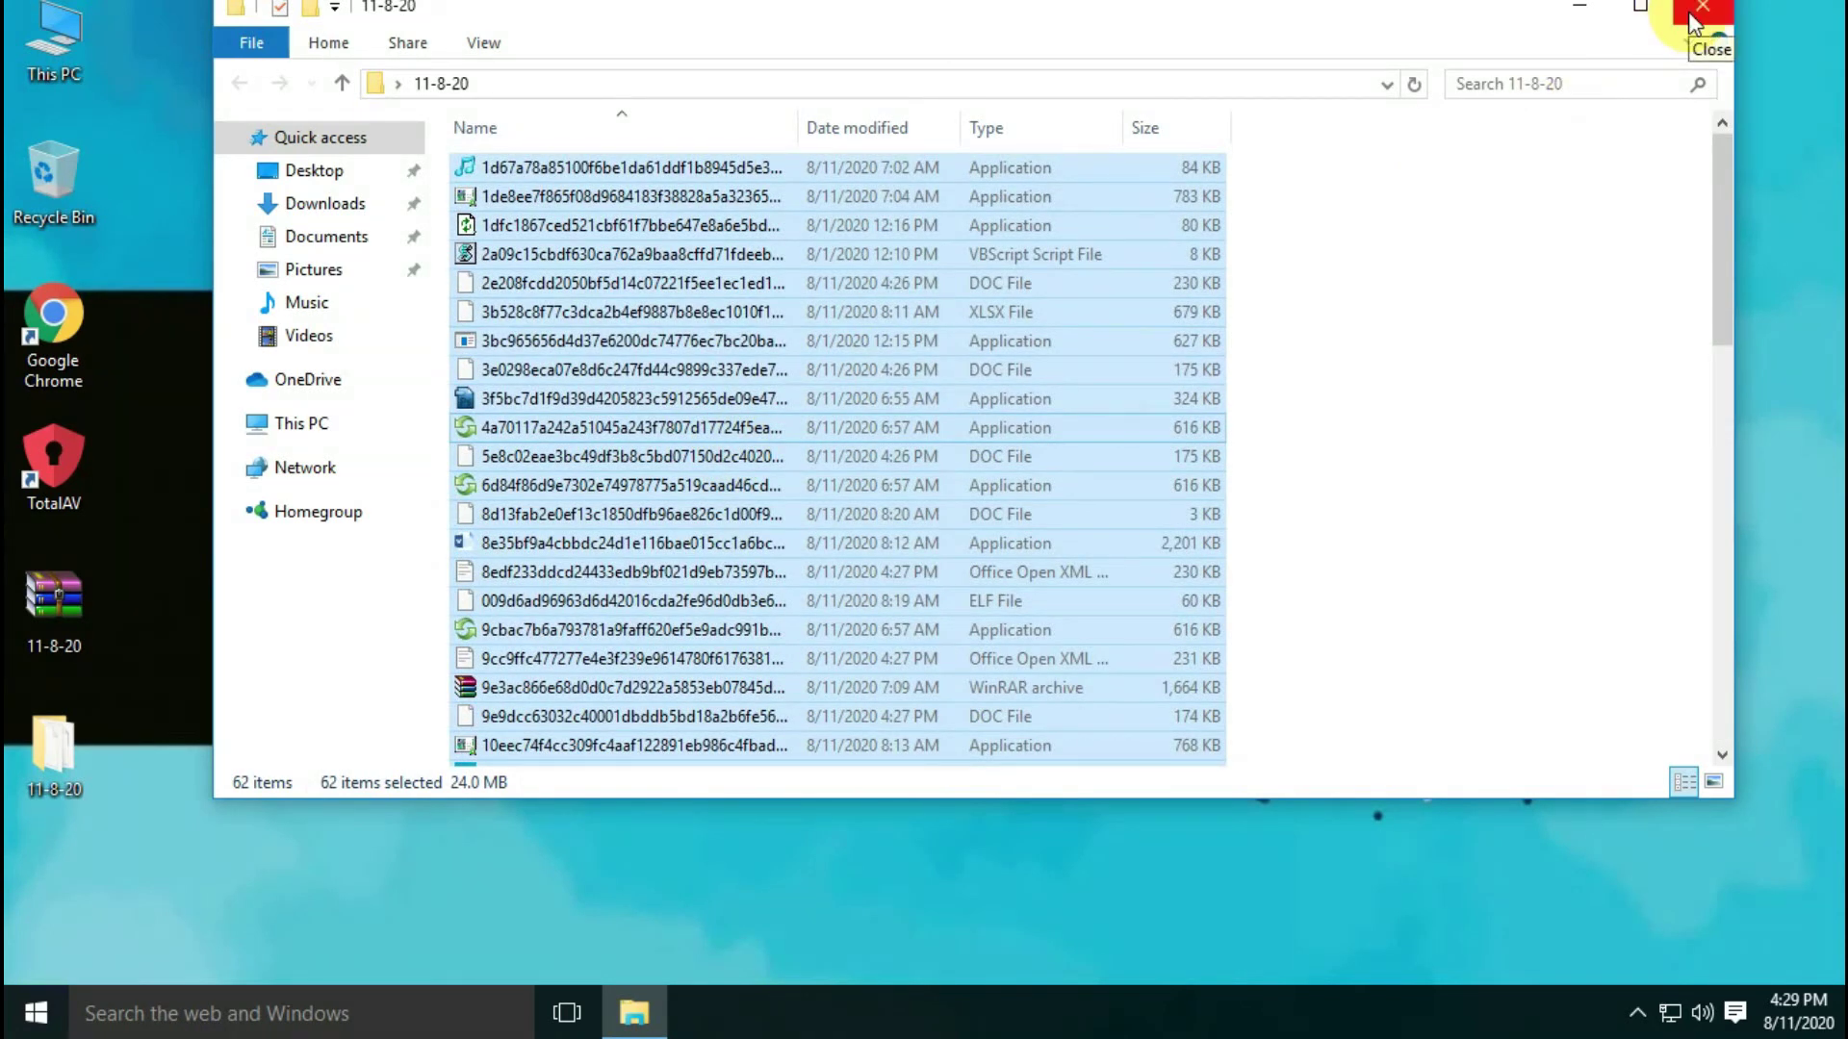
Open Google Chrome, load the bookmarked VirusTotal site and maximize the browser window.
click(60, 316)
double_click(60, 316)
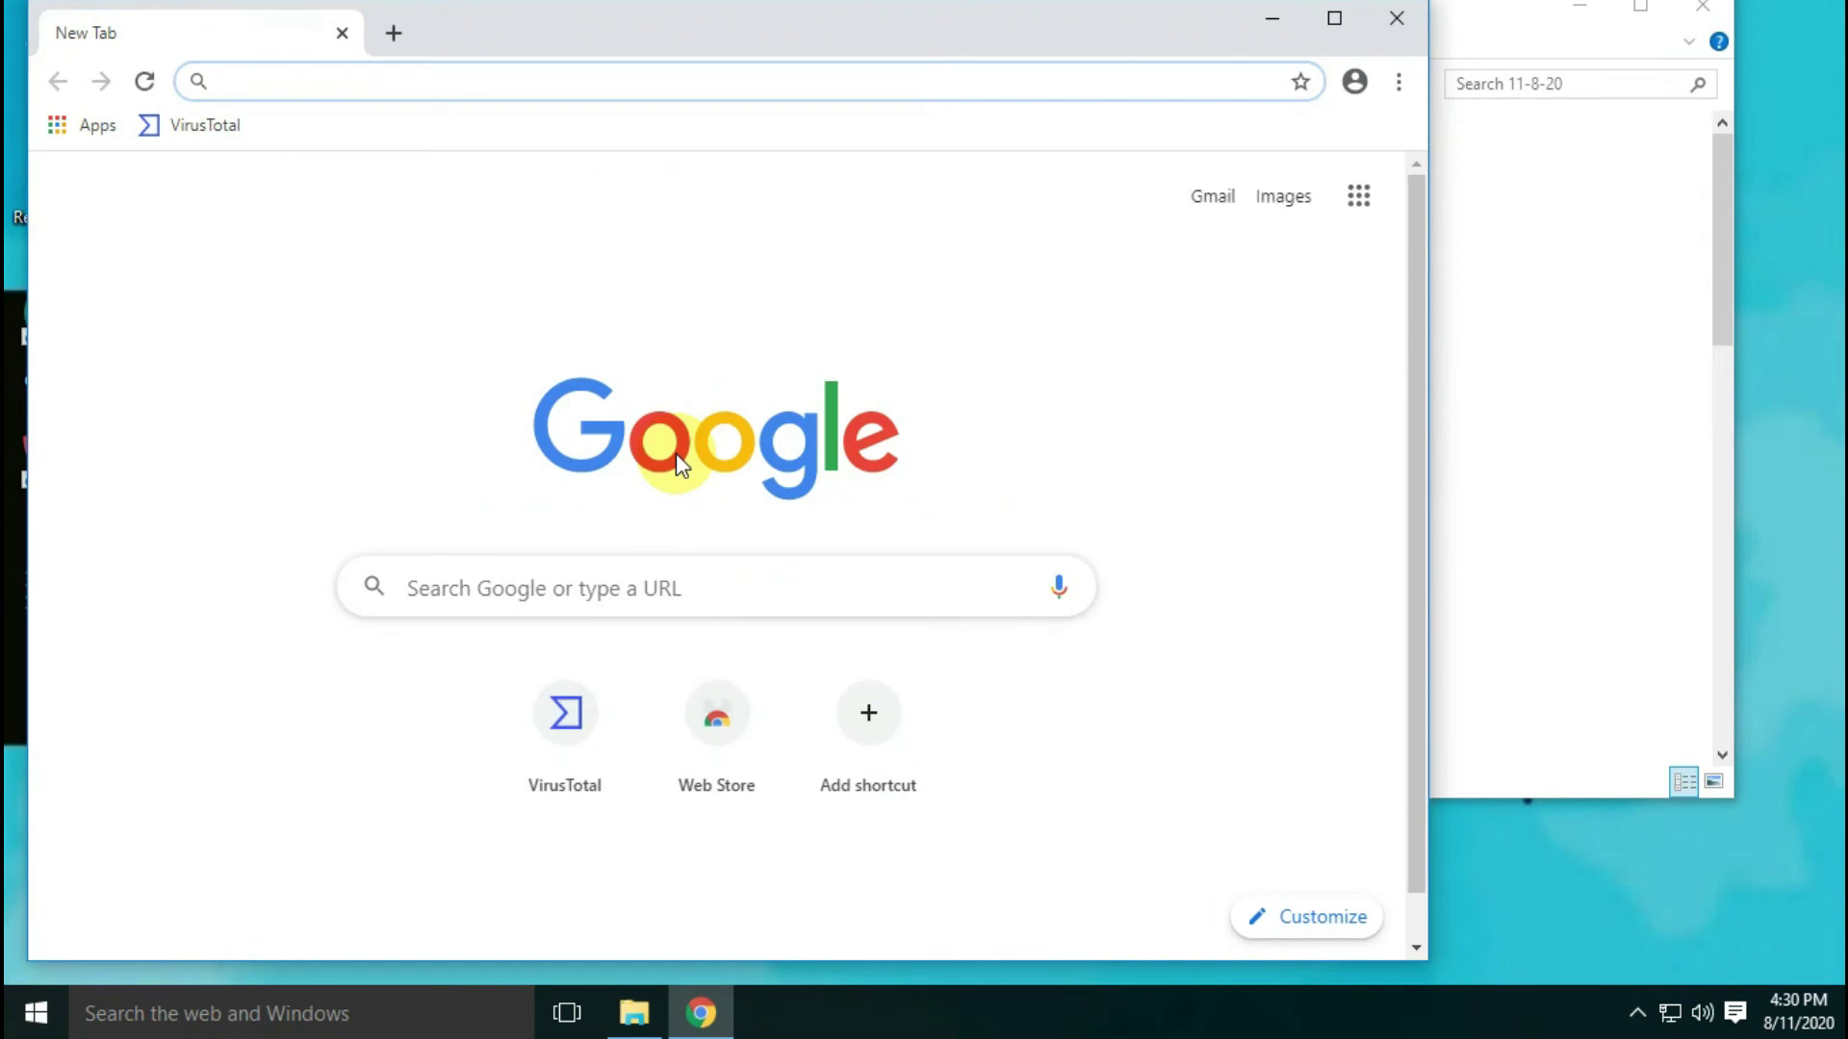
click(211, 129)
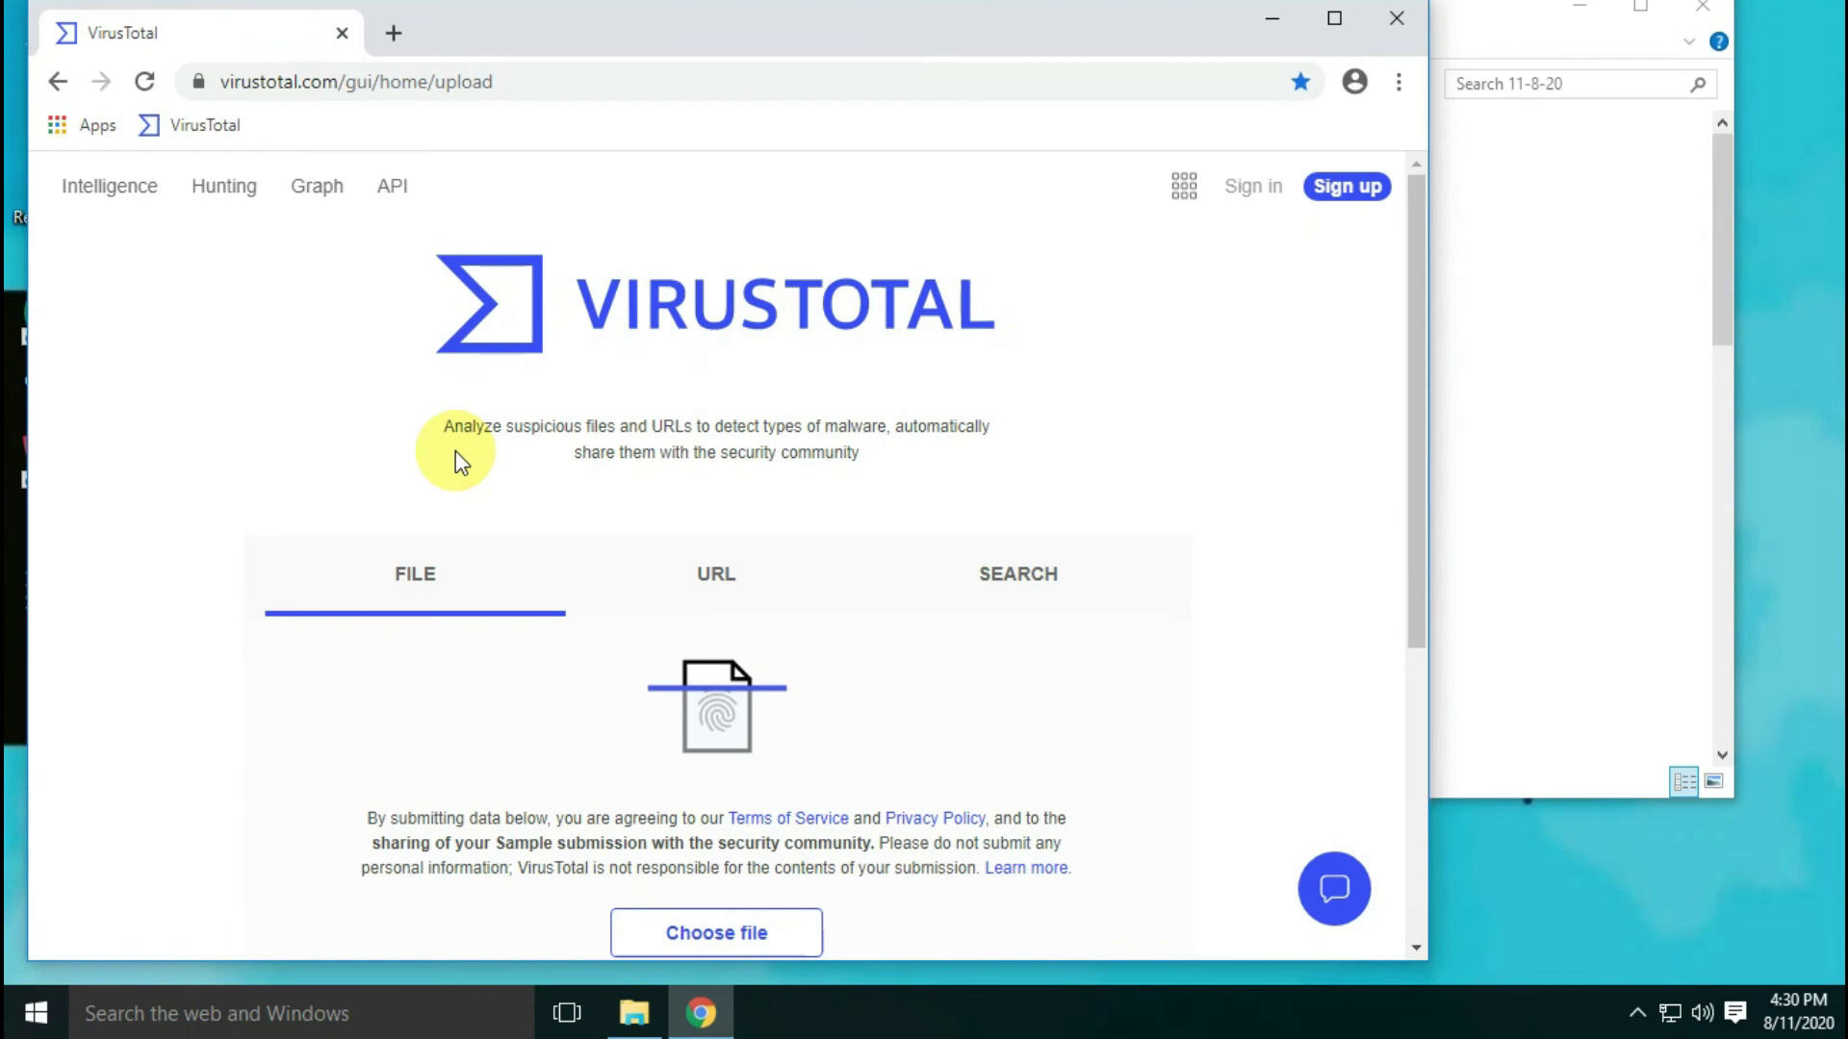
key(super+Up)
Bring the 11-8-20 folder over the VirusTotal page and submit its first file, the 84 KB 1d67a78a… EXE, for analysis.
click(634, 1014)
drag(578, 31, 874, 187)
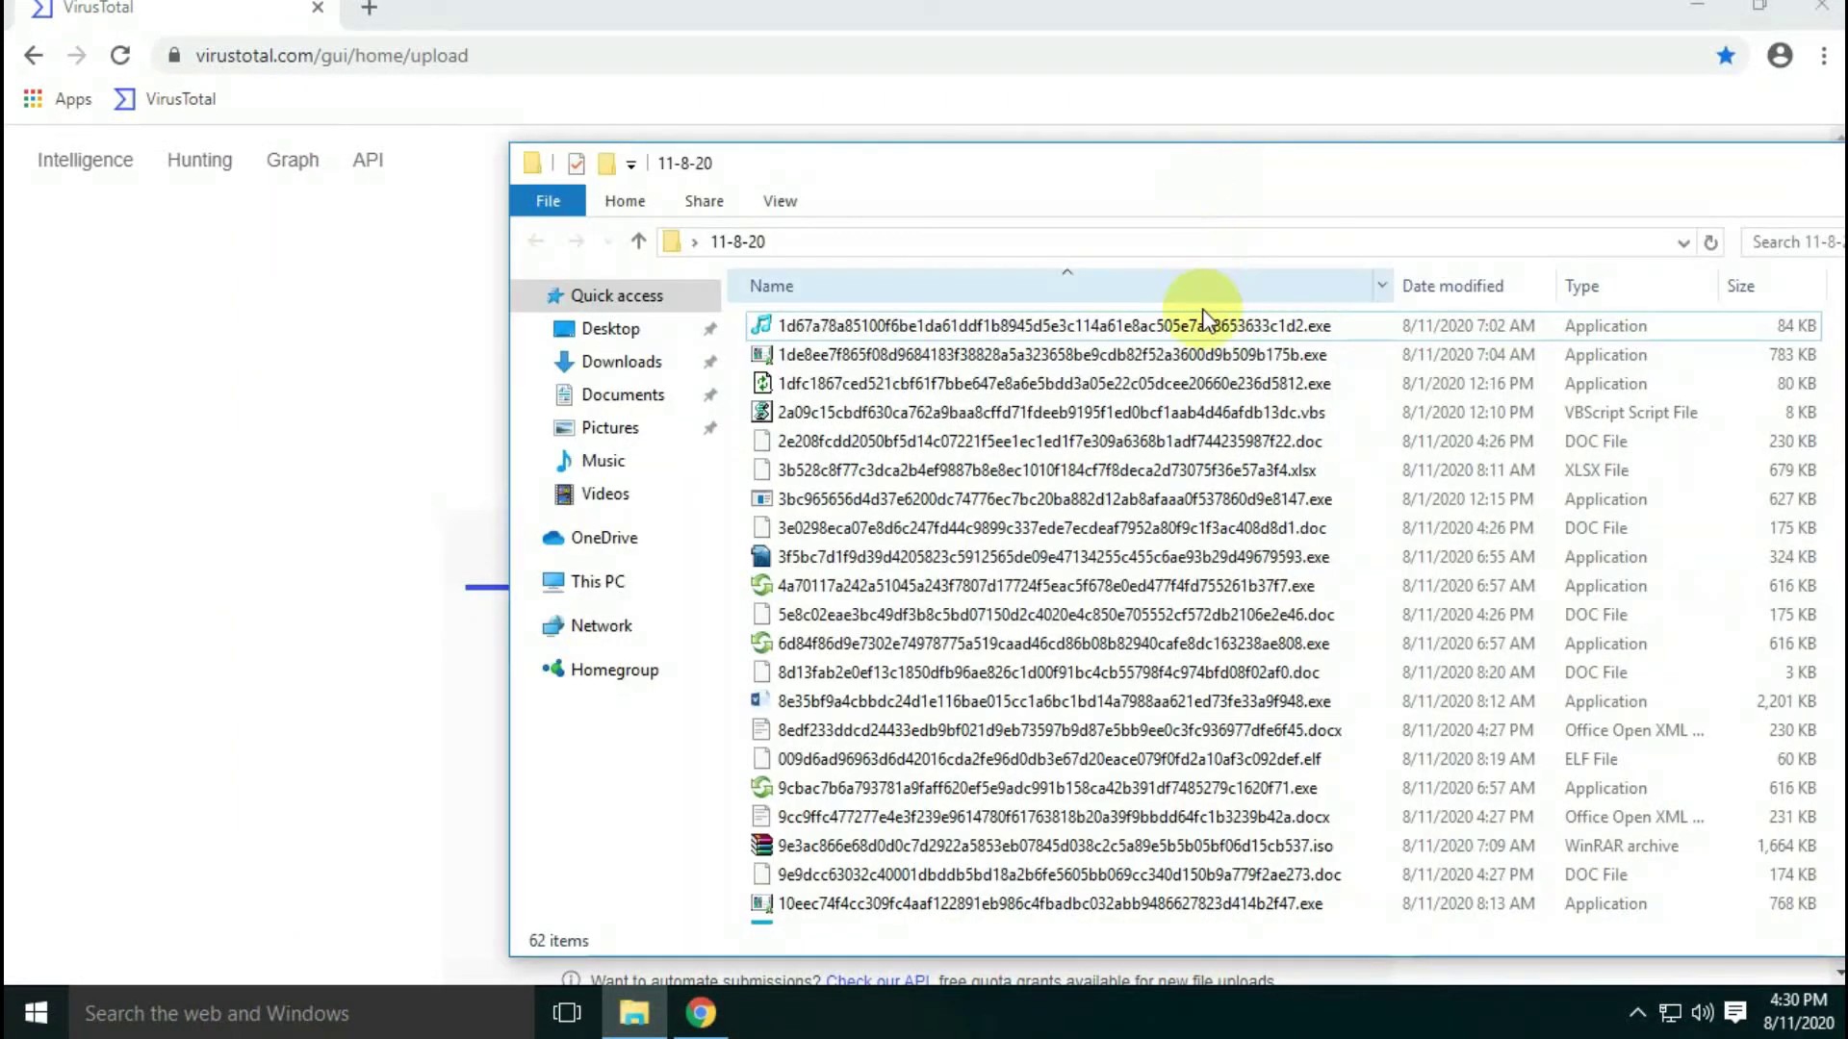
click(1227, 351)
click(902, 332)
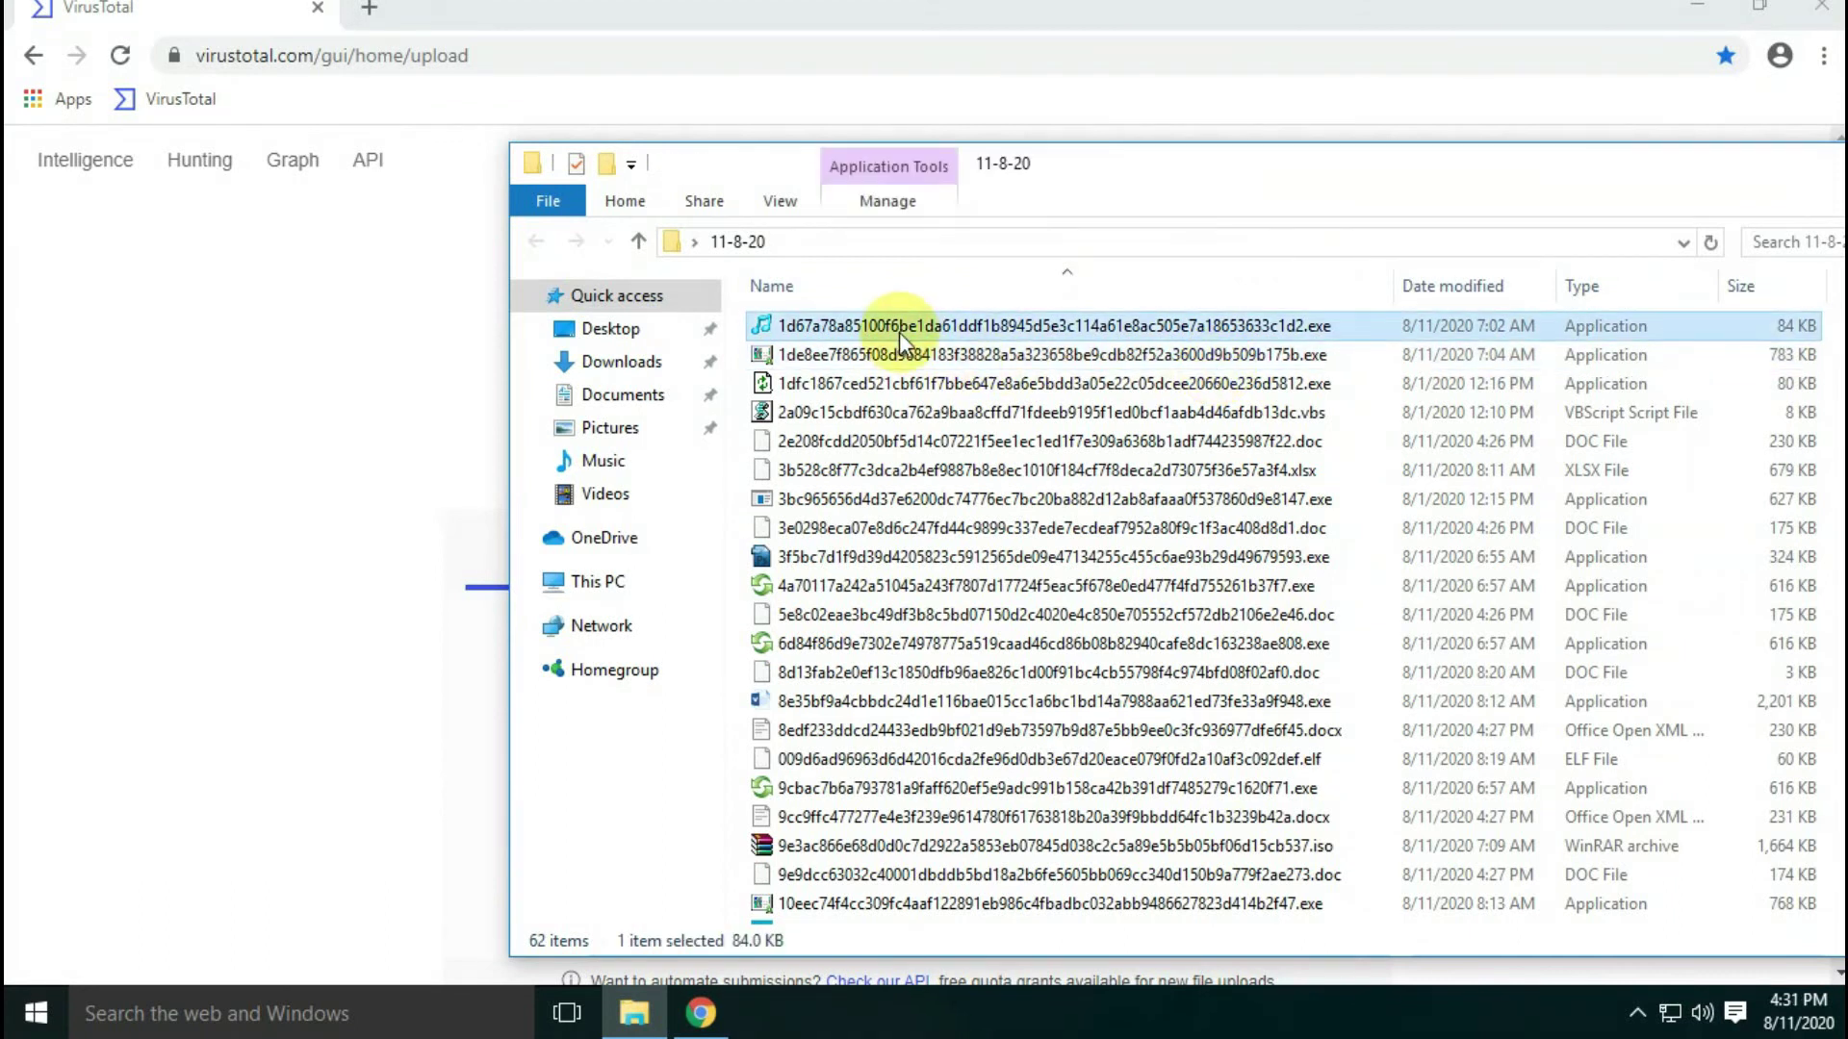
drag(963, 327, 273, 325)
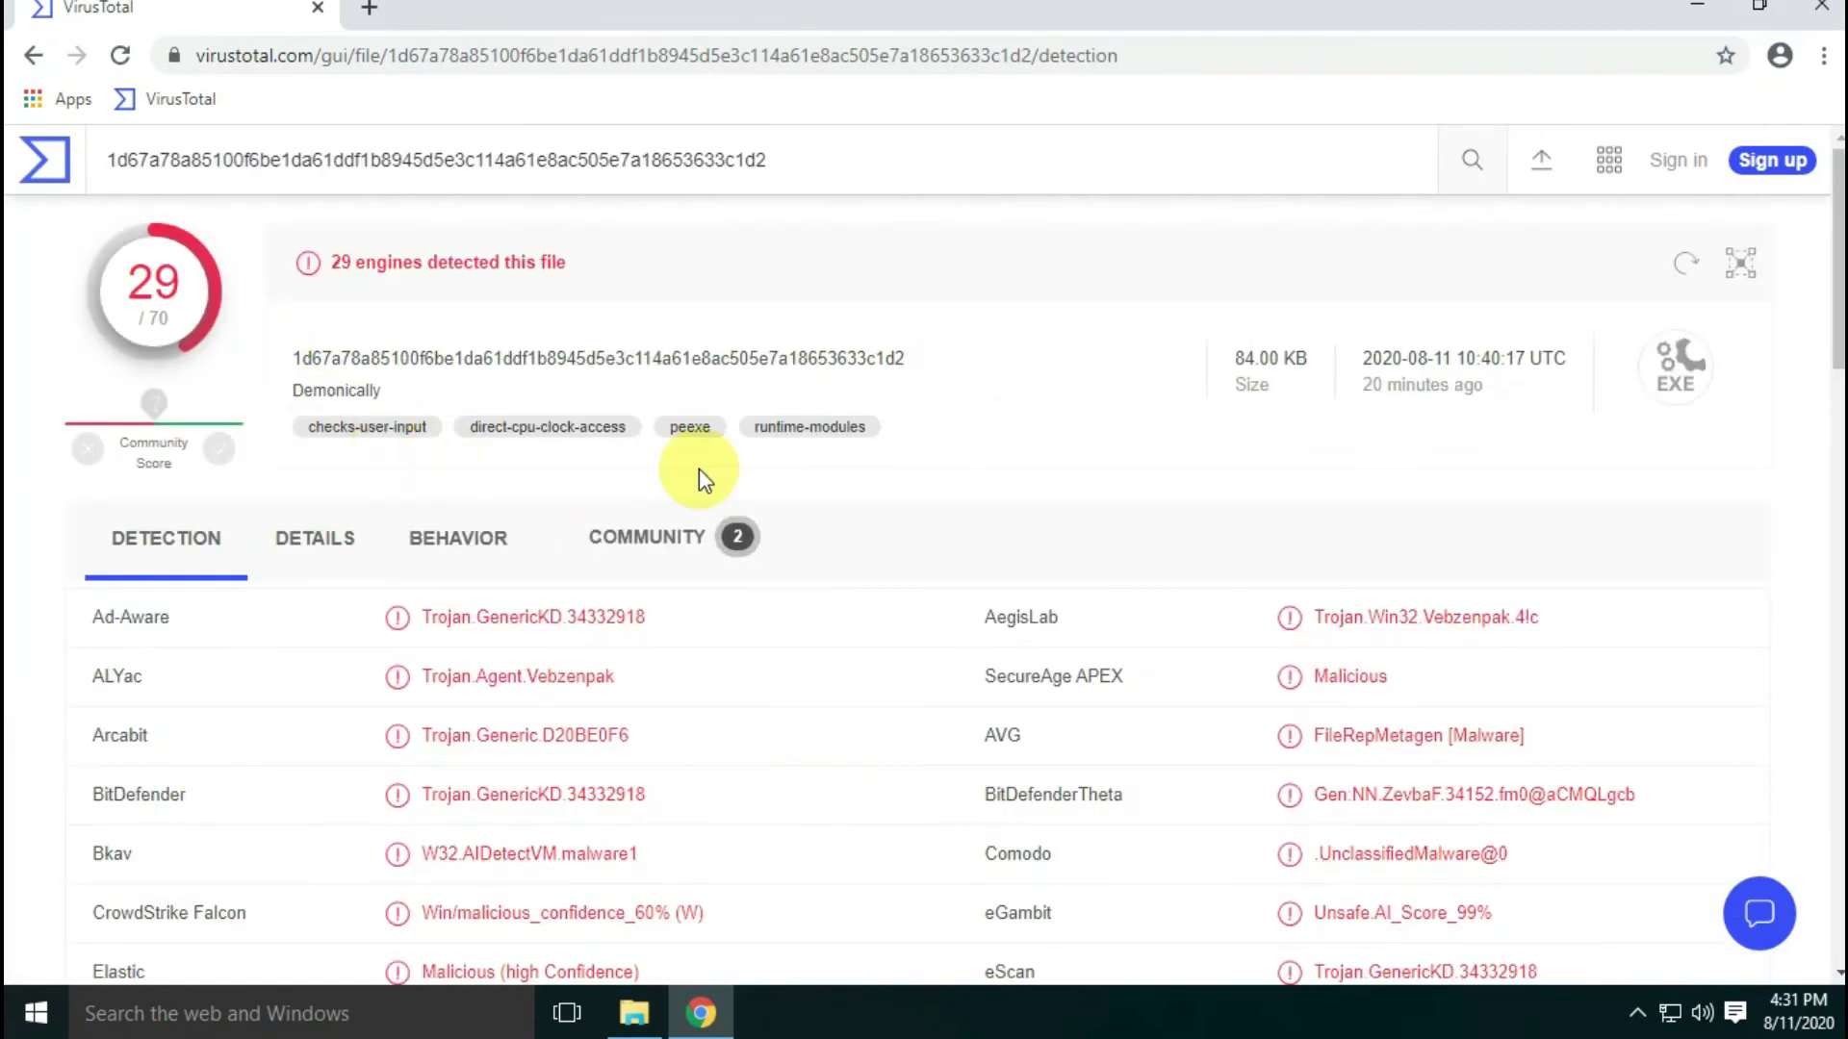
Review the VirusTotal detection summary and the file type of the submitted EXE sample.
drag(347, 262, 610, 256)
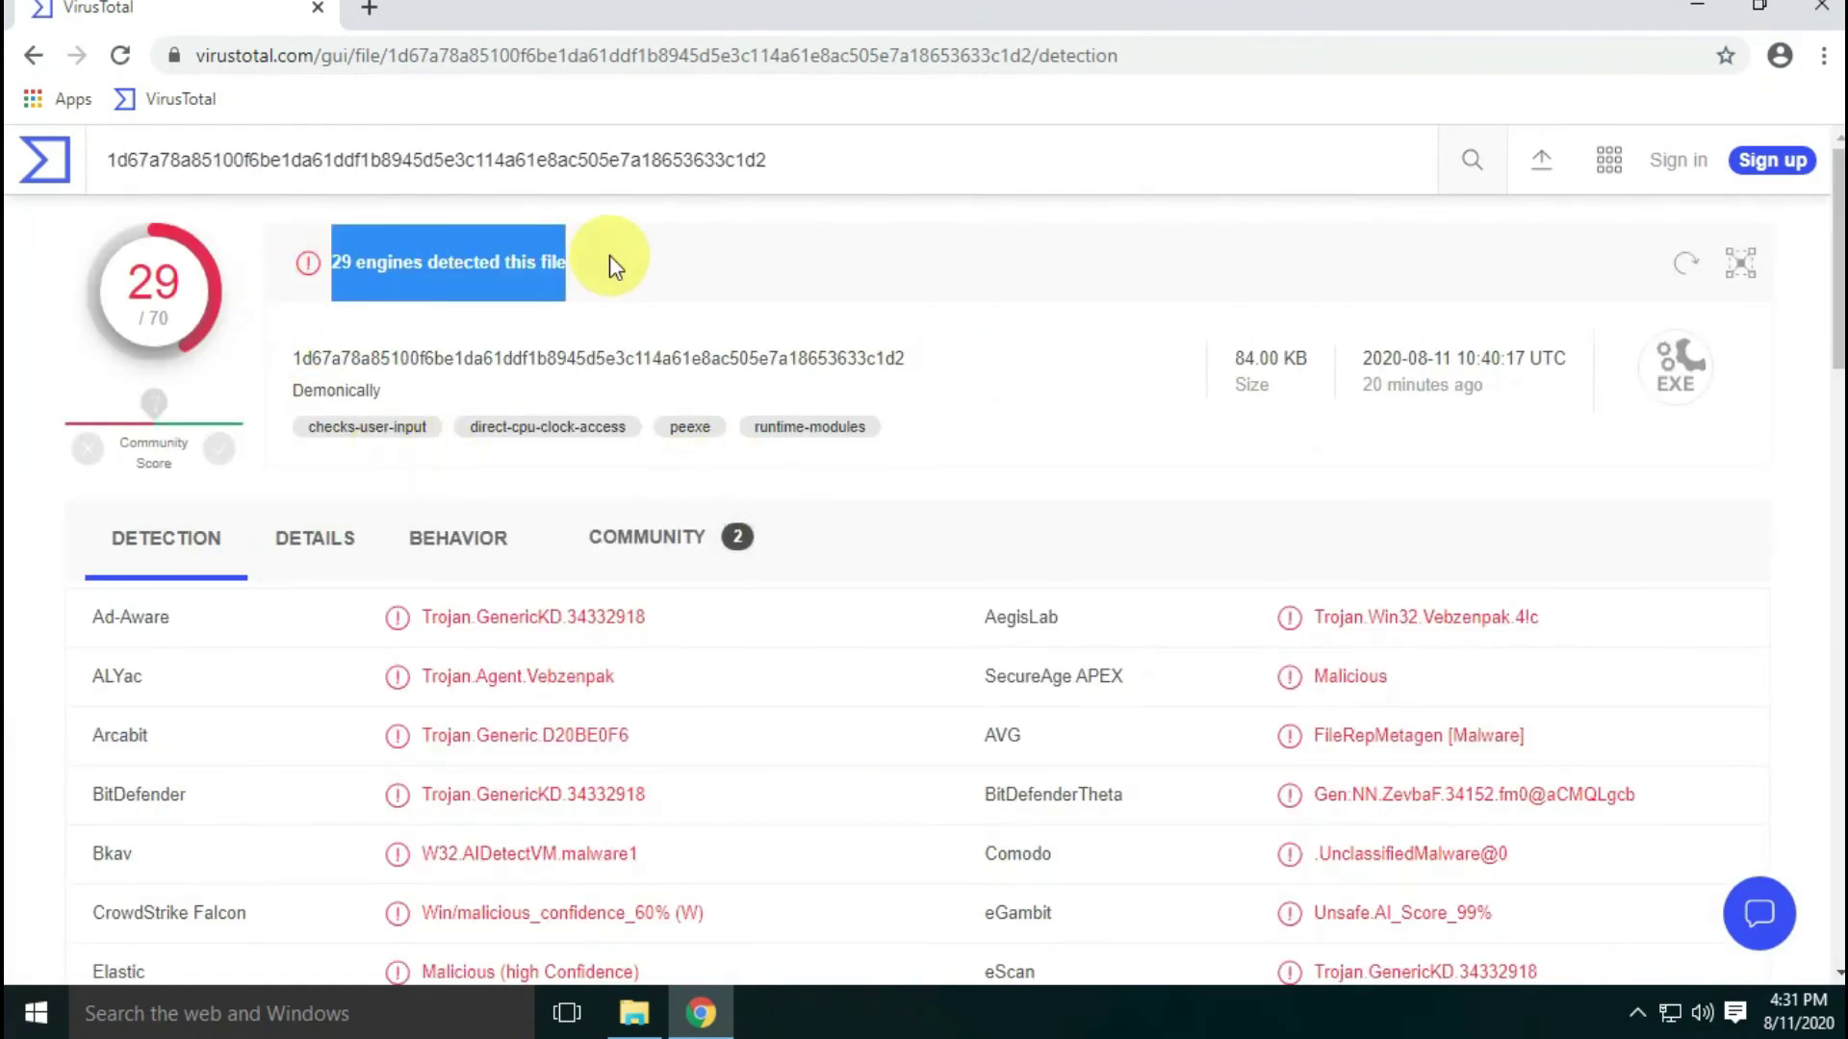
drag(93, 617, 154, 617)
click(1686, 369)
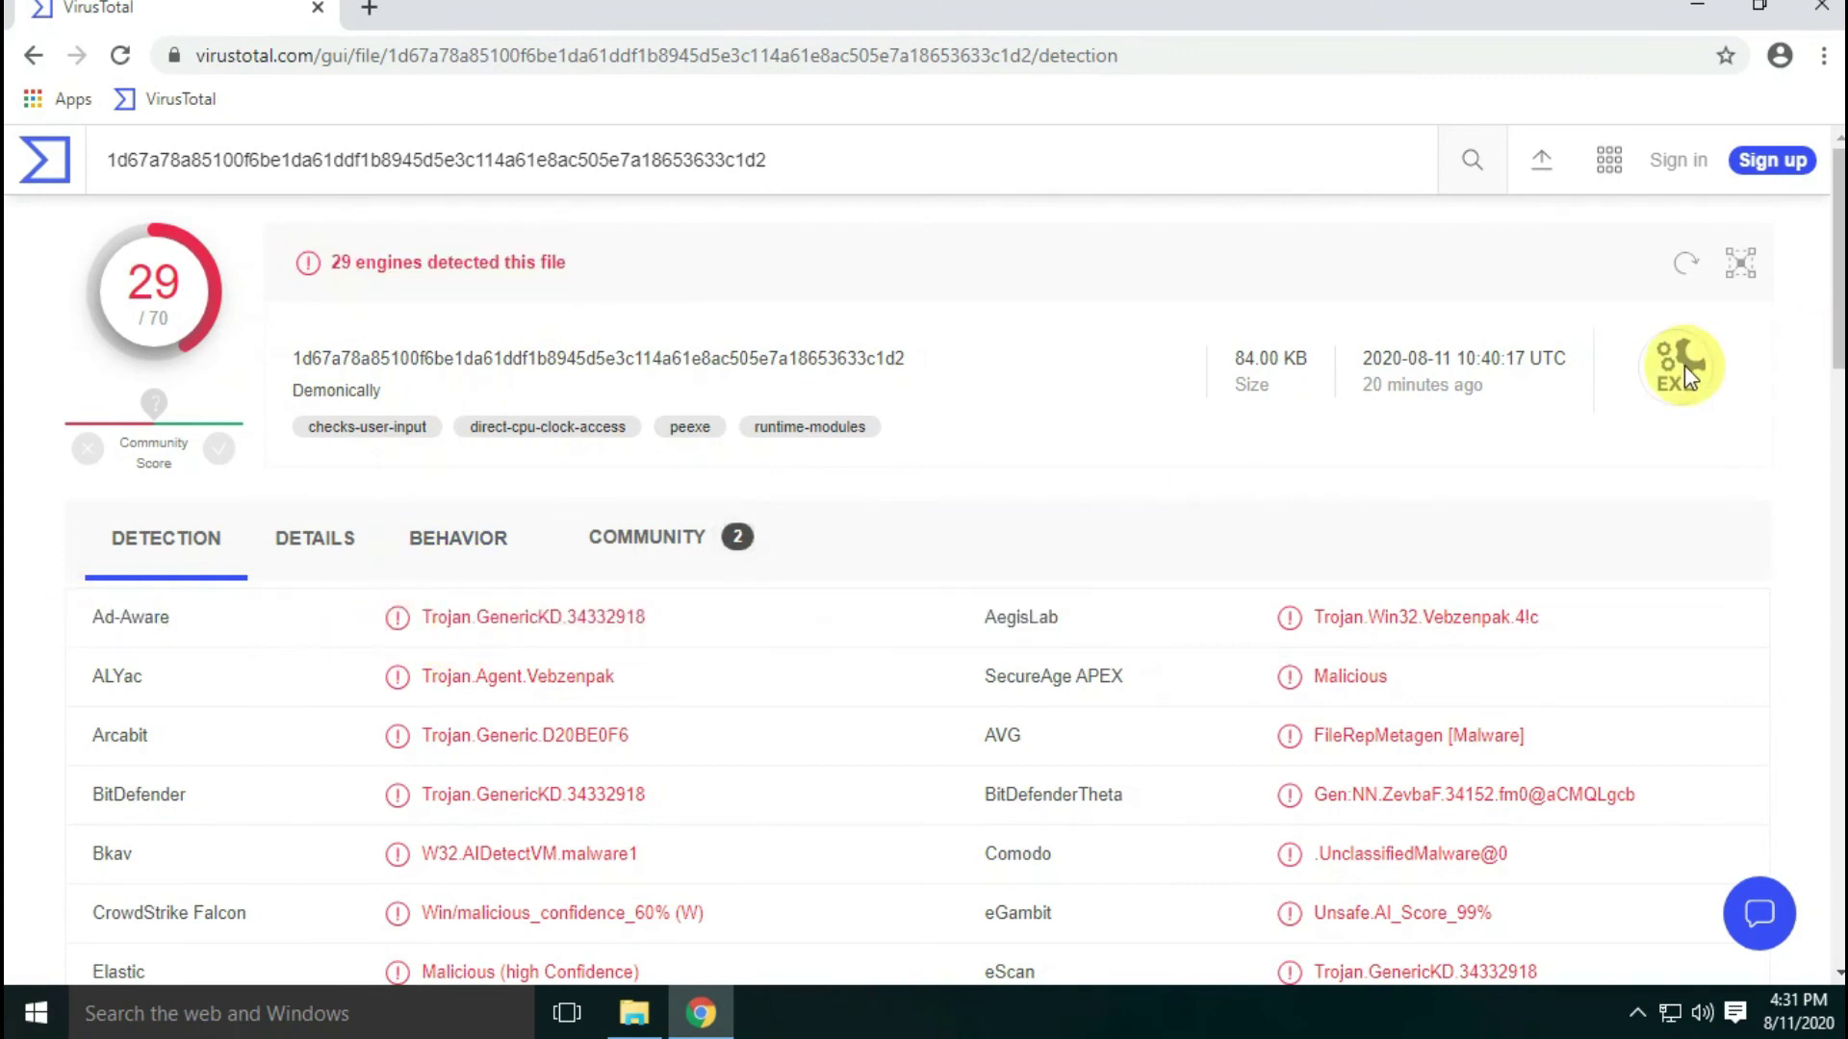
drag(346, 256, 598, 272)
click(1674, 375)
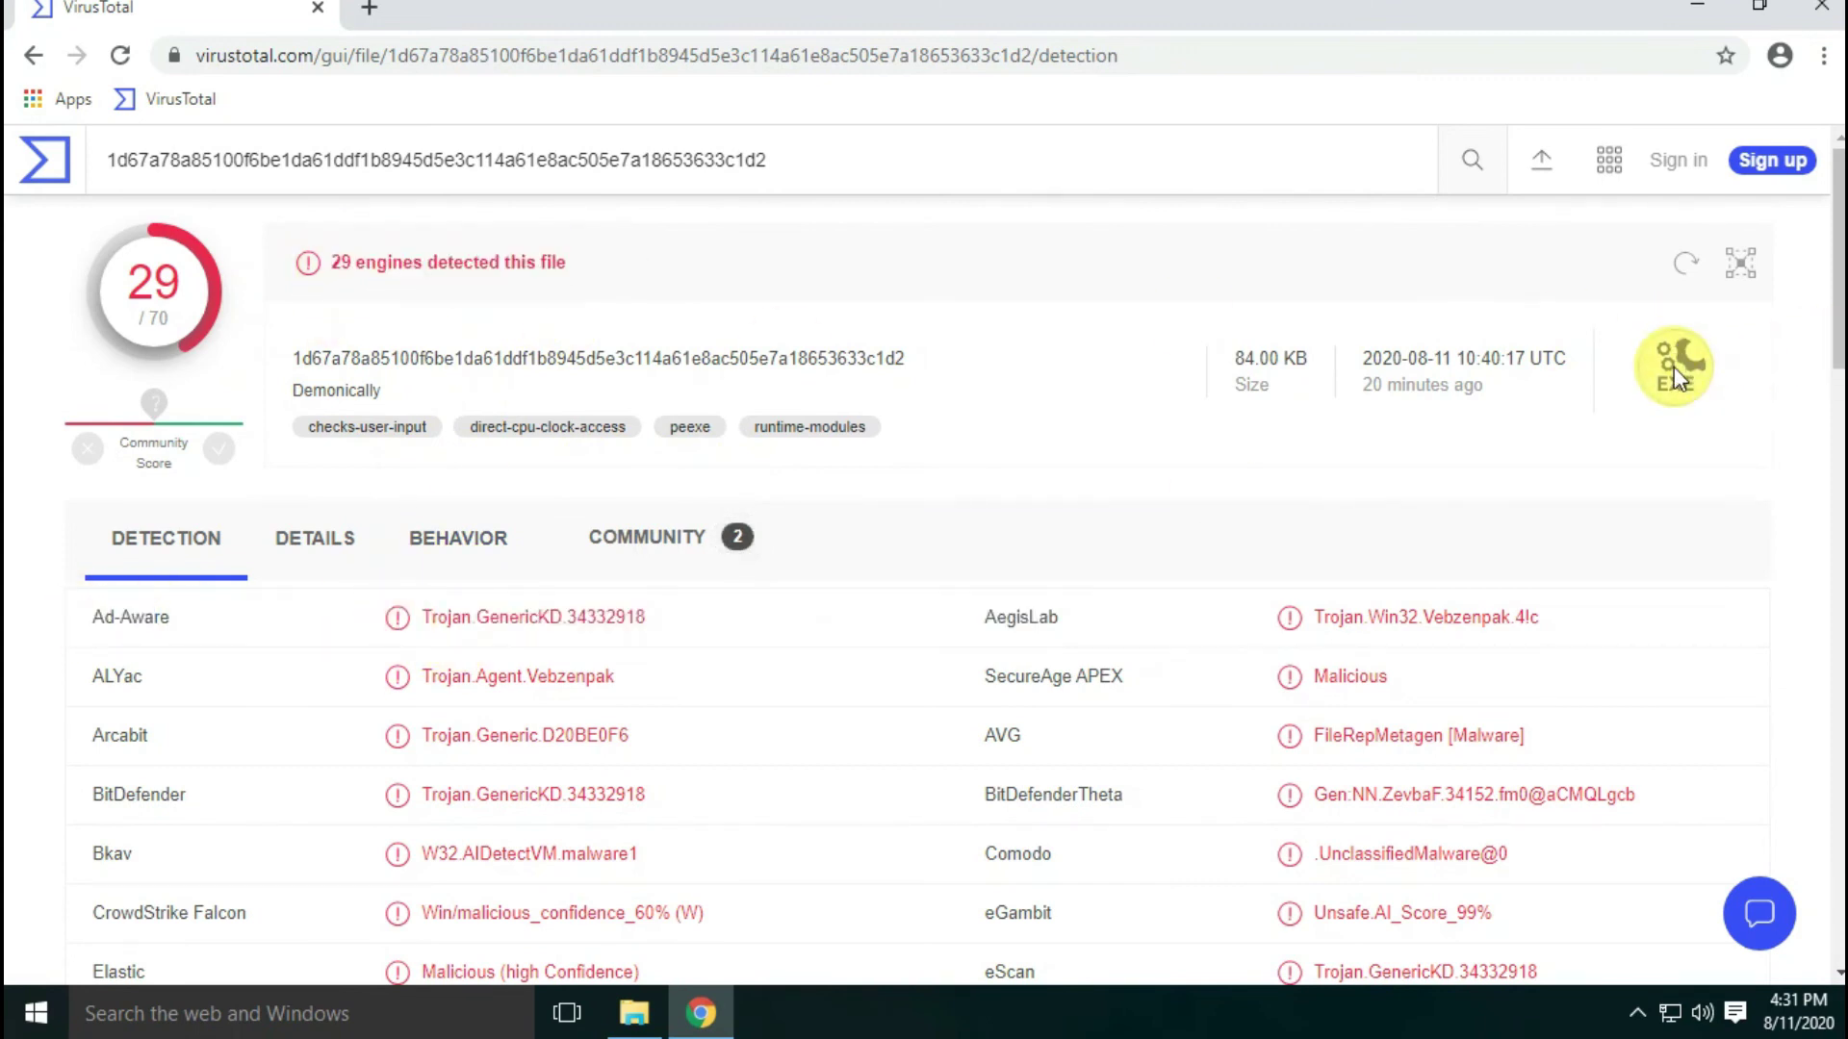
Examine which antivirus engines flag the EXE sample, from AVG, BitDefender and Comodo down to Symantec and Sophos AV.
scroll(89, 349, down, 3)
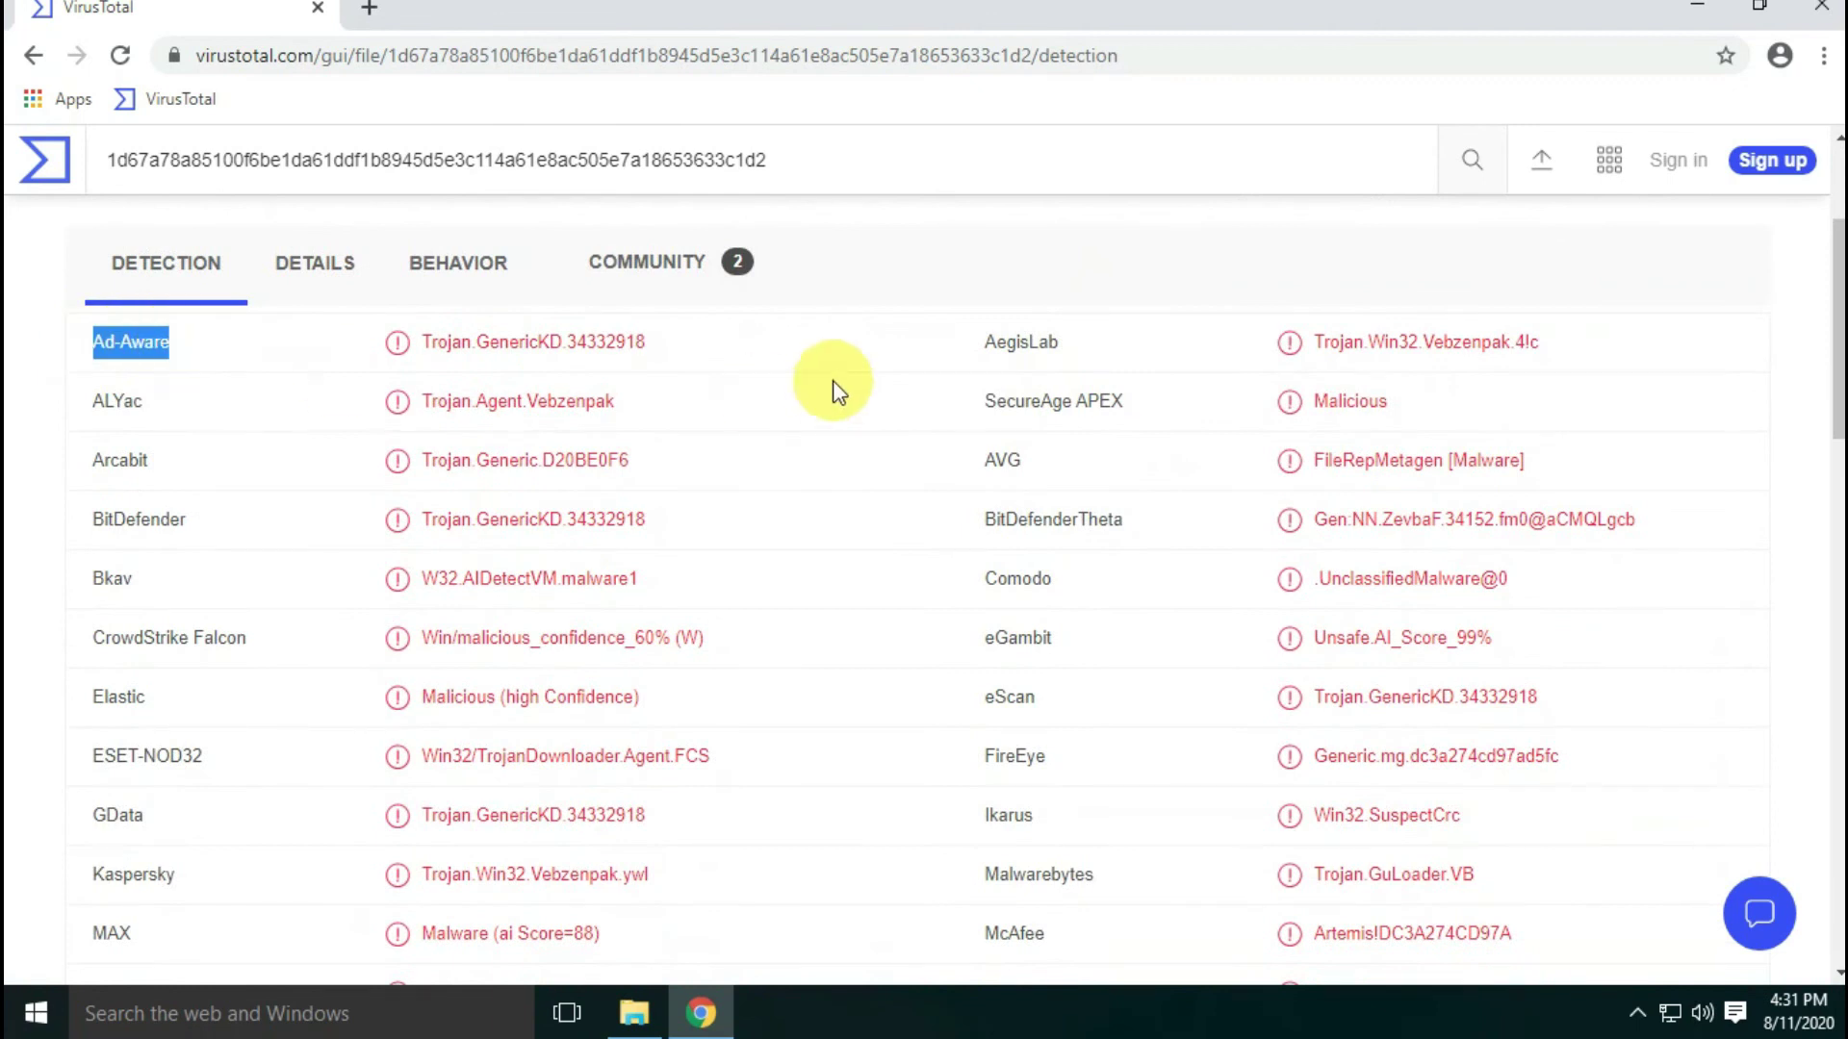
double_click(999, 461)
double_click(104, 519)
double_click(1049, 522)
drag(1059, 579, 997, 579)
scroll(963, 573, down, 2)
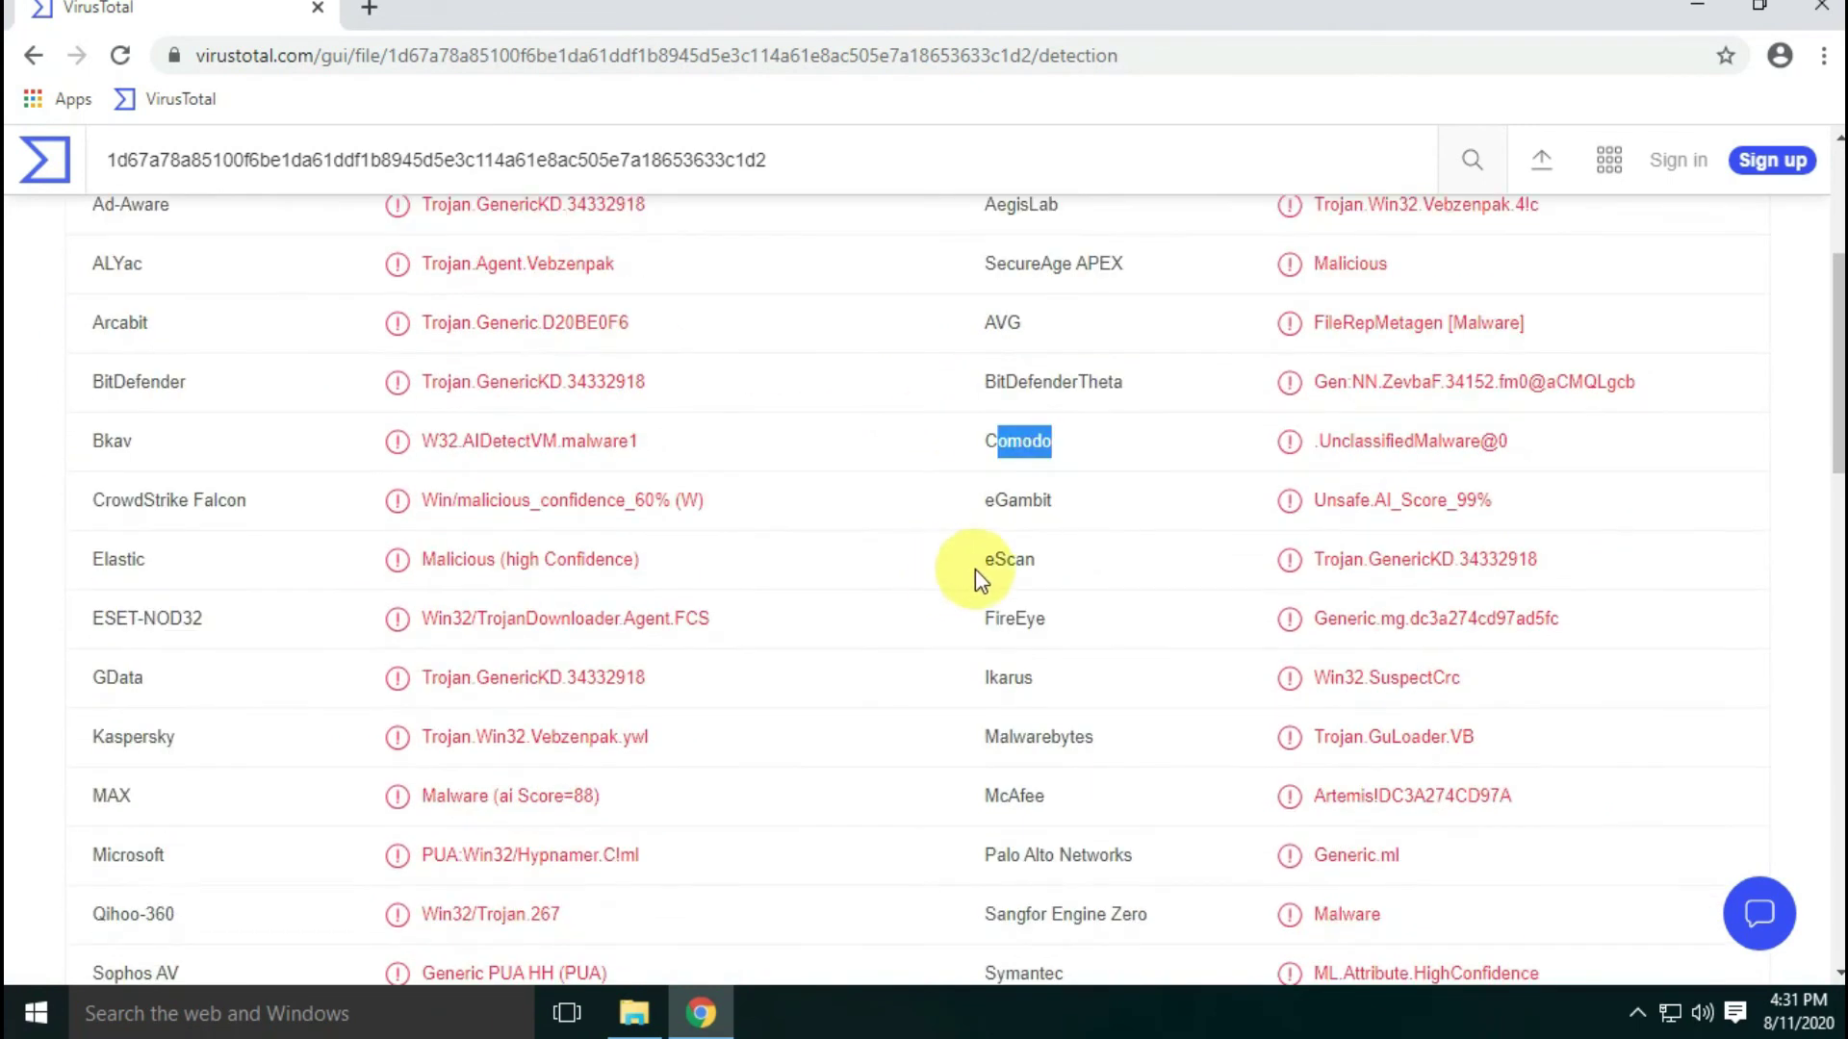
double_click(1008, 559)
double_click(114, 617)
double_click(1001, 742)
double_click(1008, 796)
double_click(127, 855)
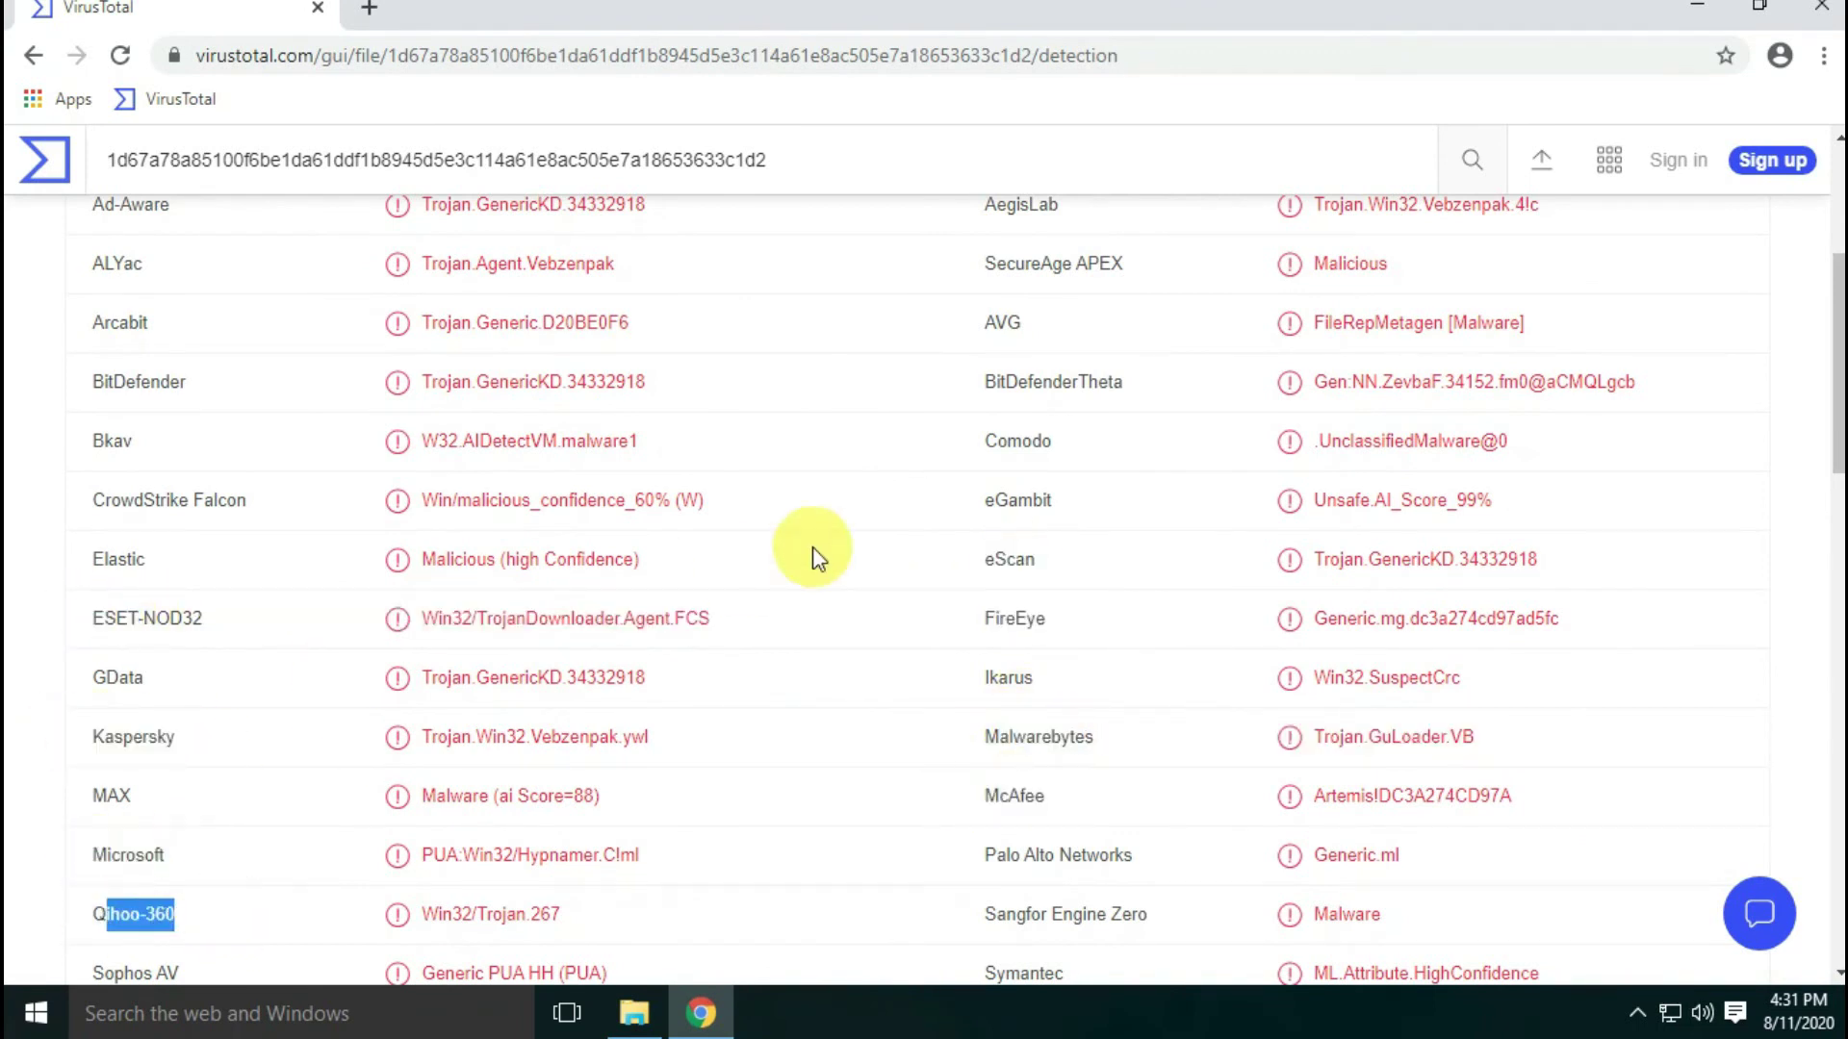
scroll(813, 547, down, 6)
double_click(1023, 424)
drag(92, 426, 216, 431)
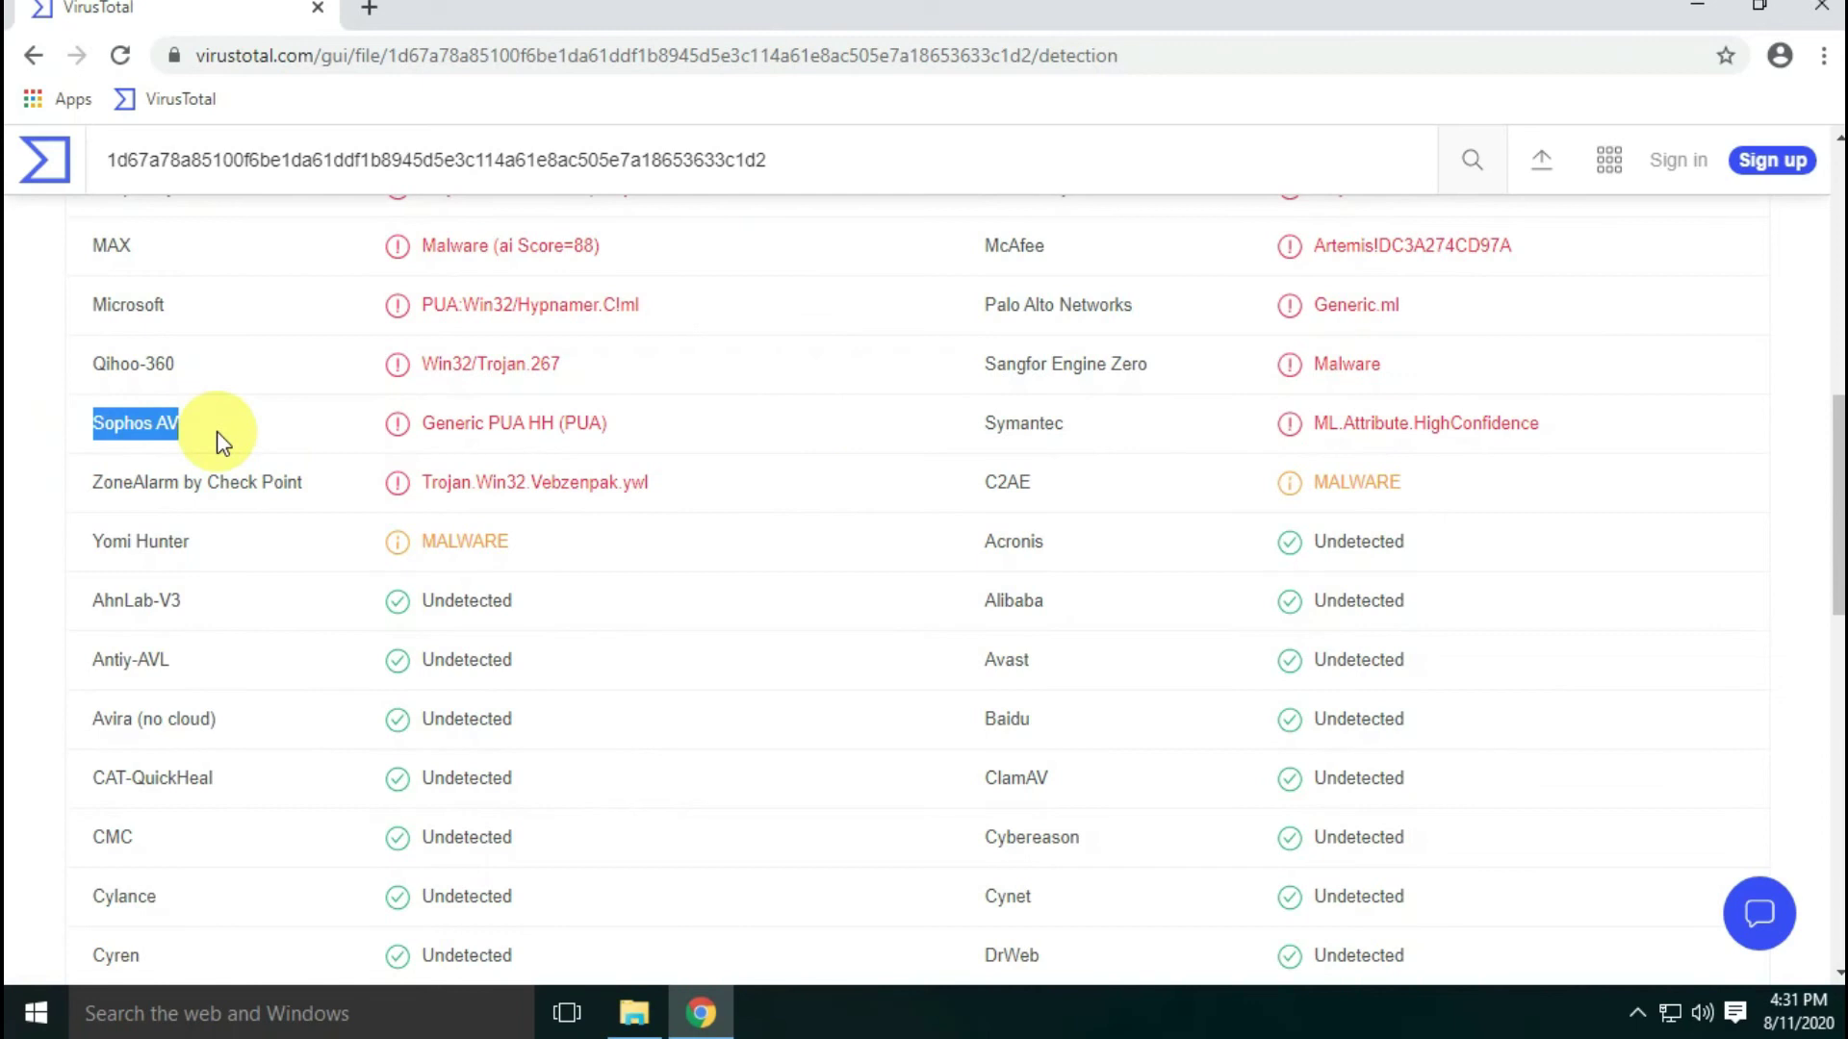
Examine the engines that do not detect the EXE sample, including TotalDefense, and return to the start of the report.
scroll(256, 683, down, 7)
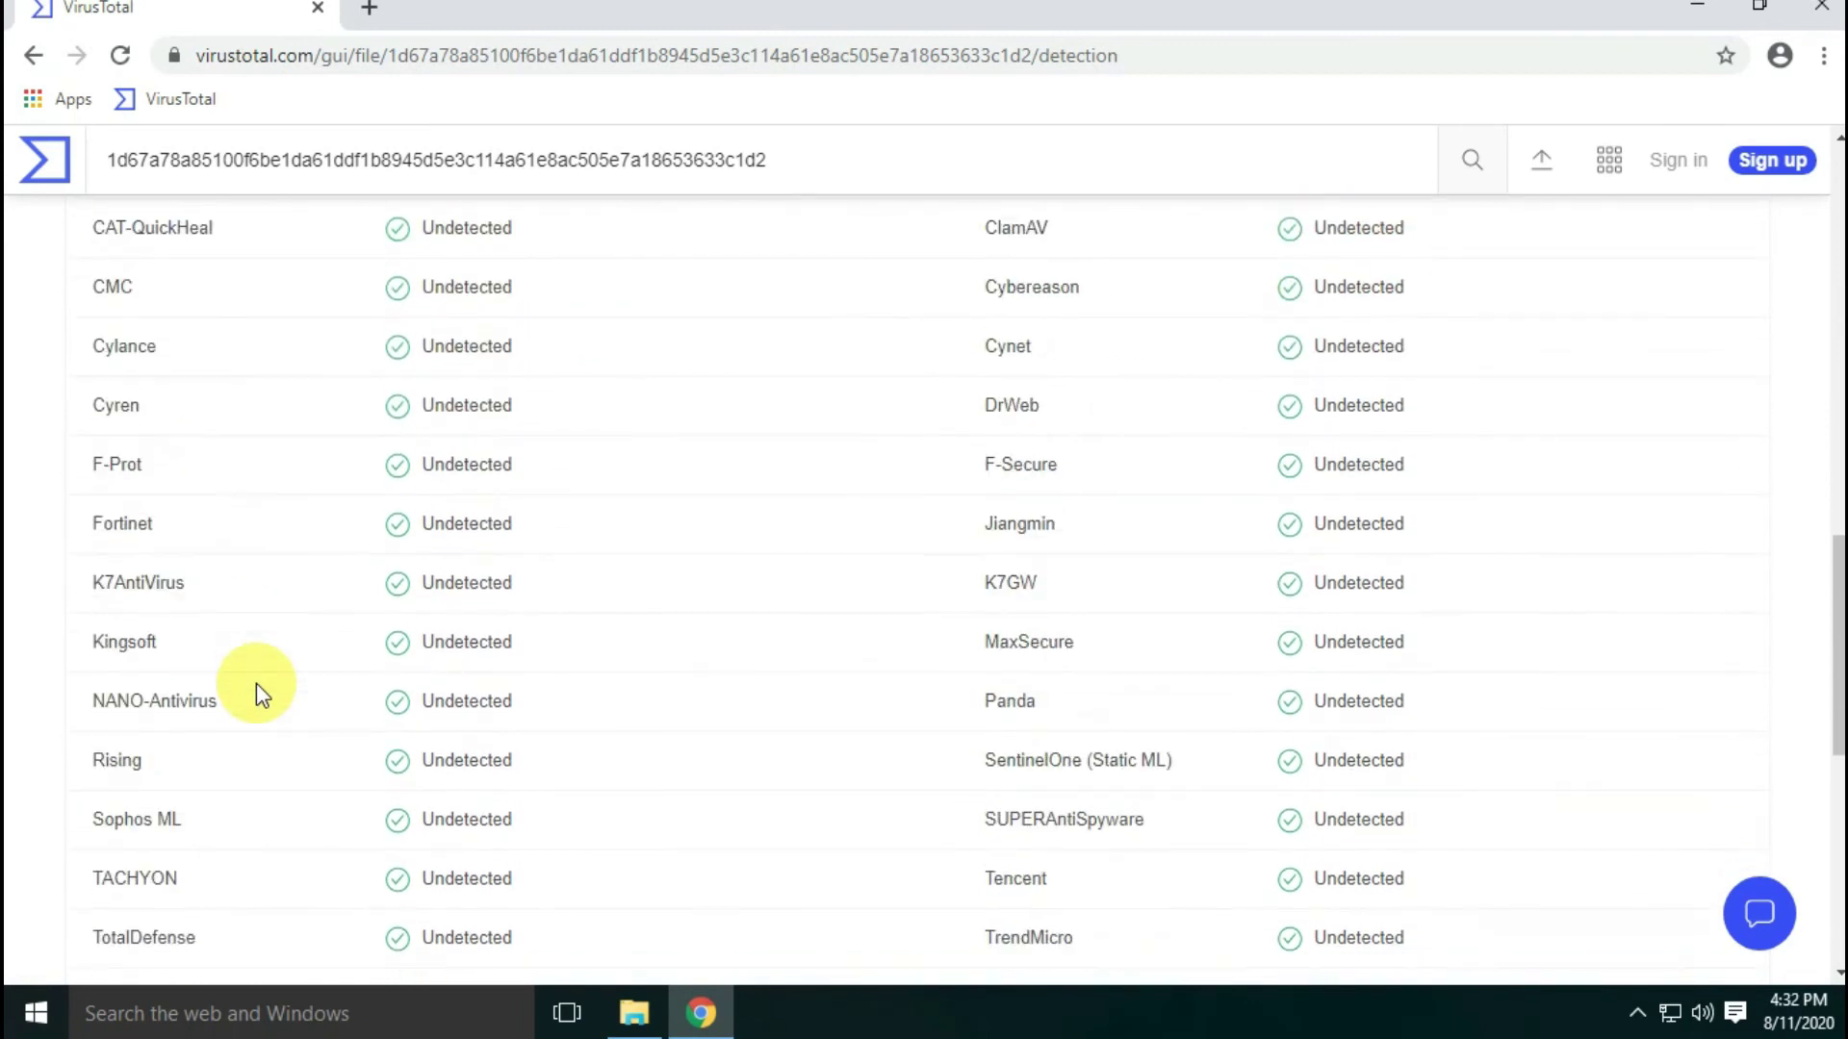
scroll(256, 683, down, 4)
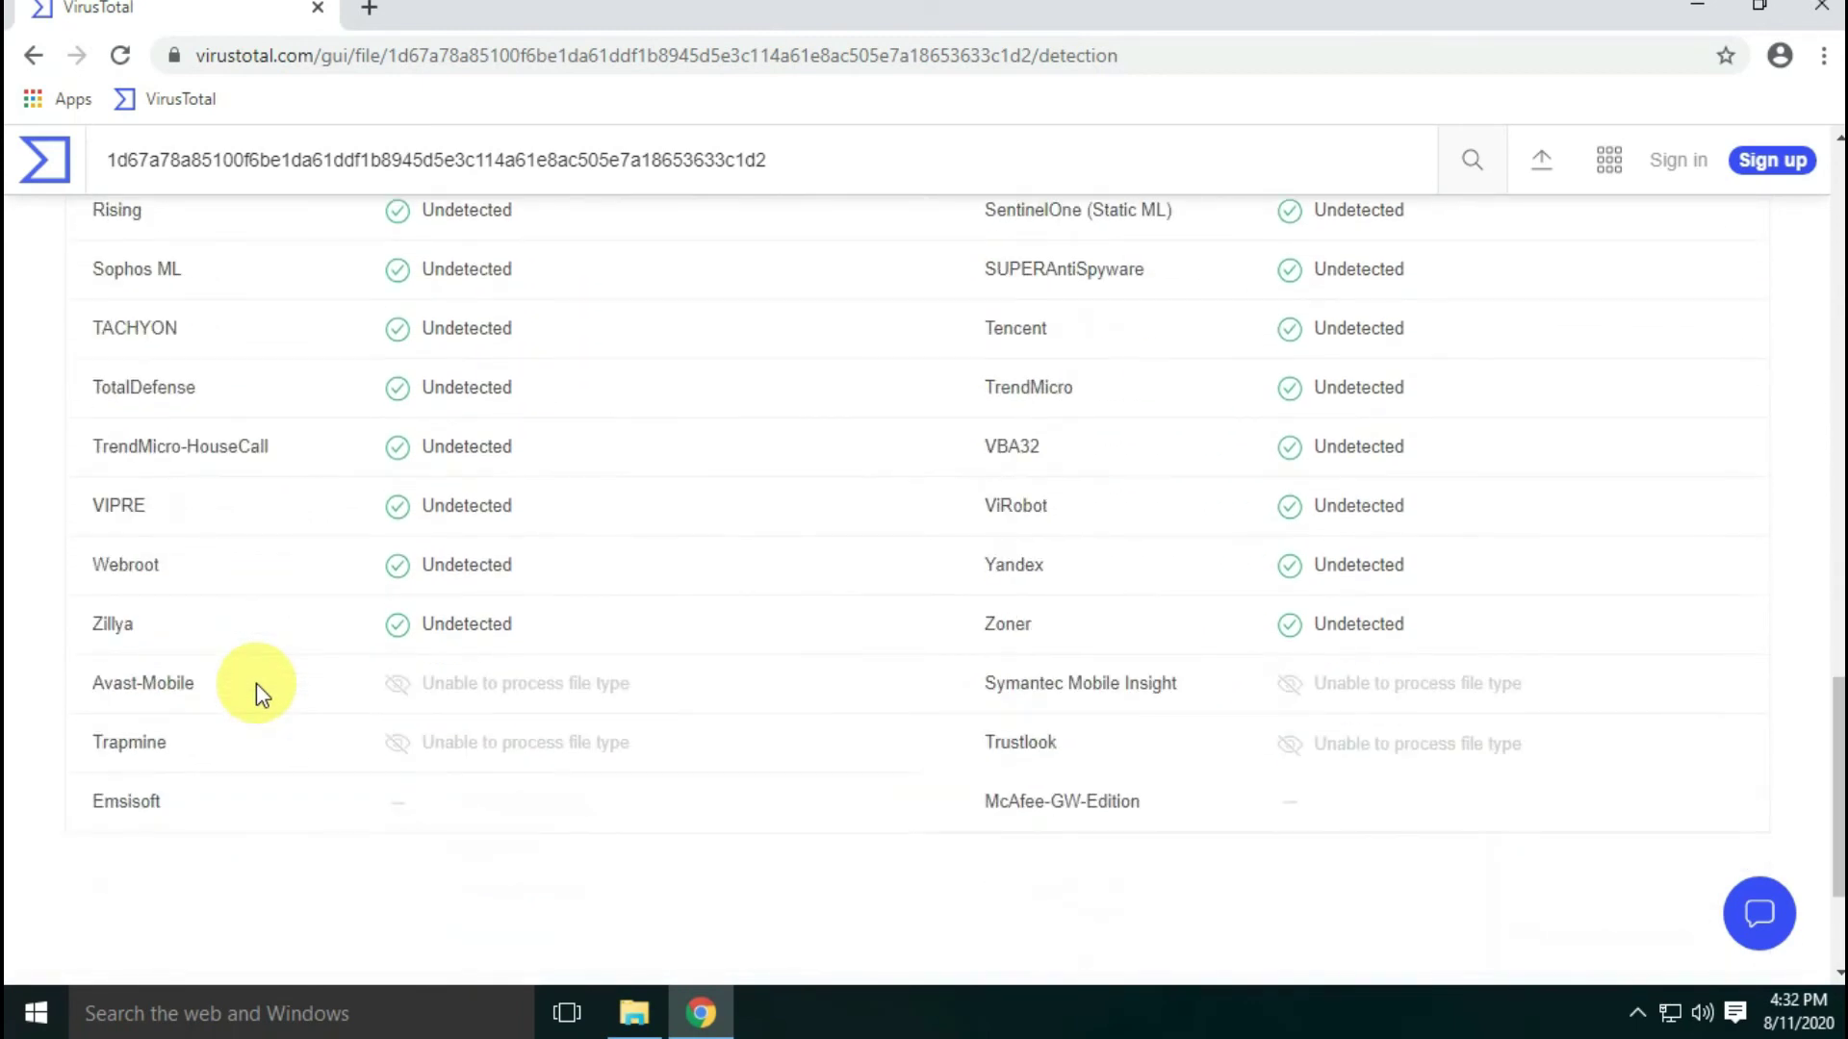
scroll(137, 404, up, 1)
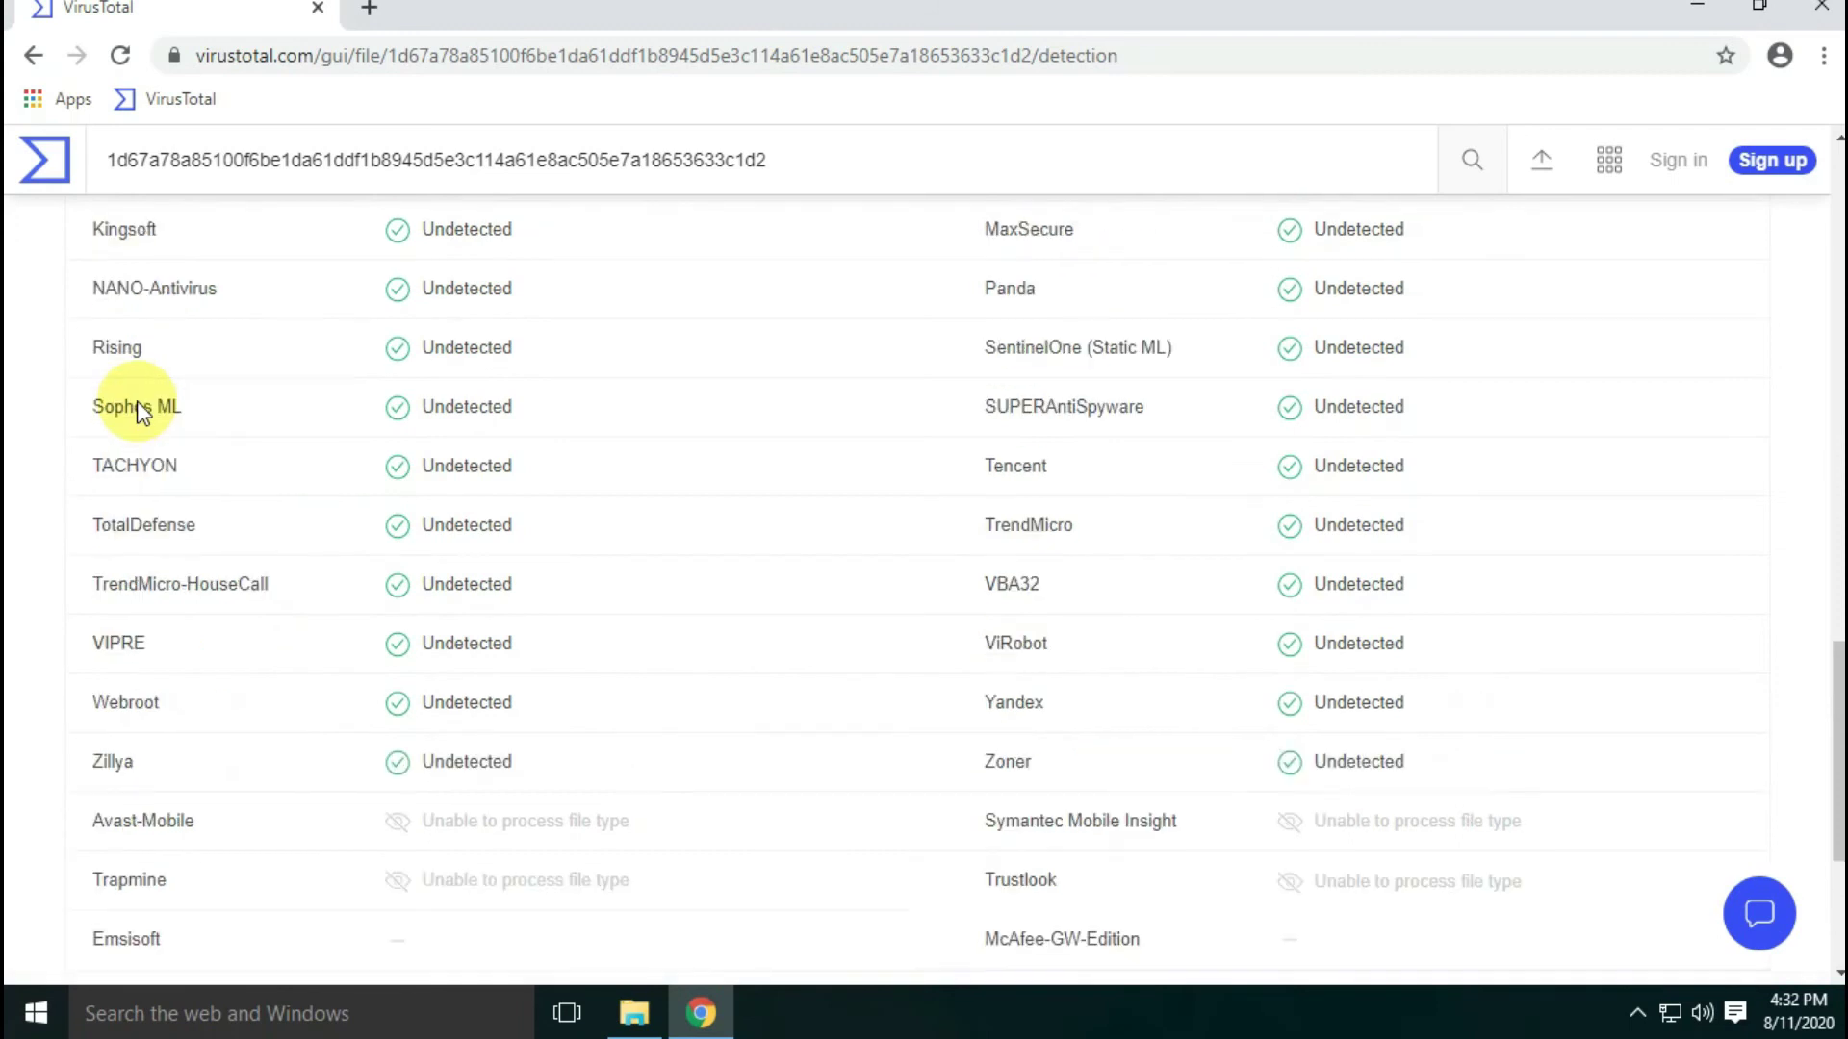
drag(101, 525, 150, 537)
click(173, 648)
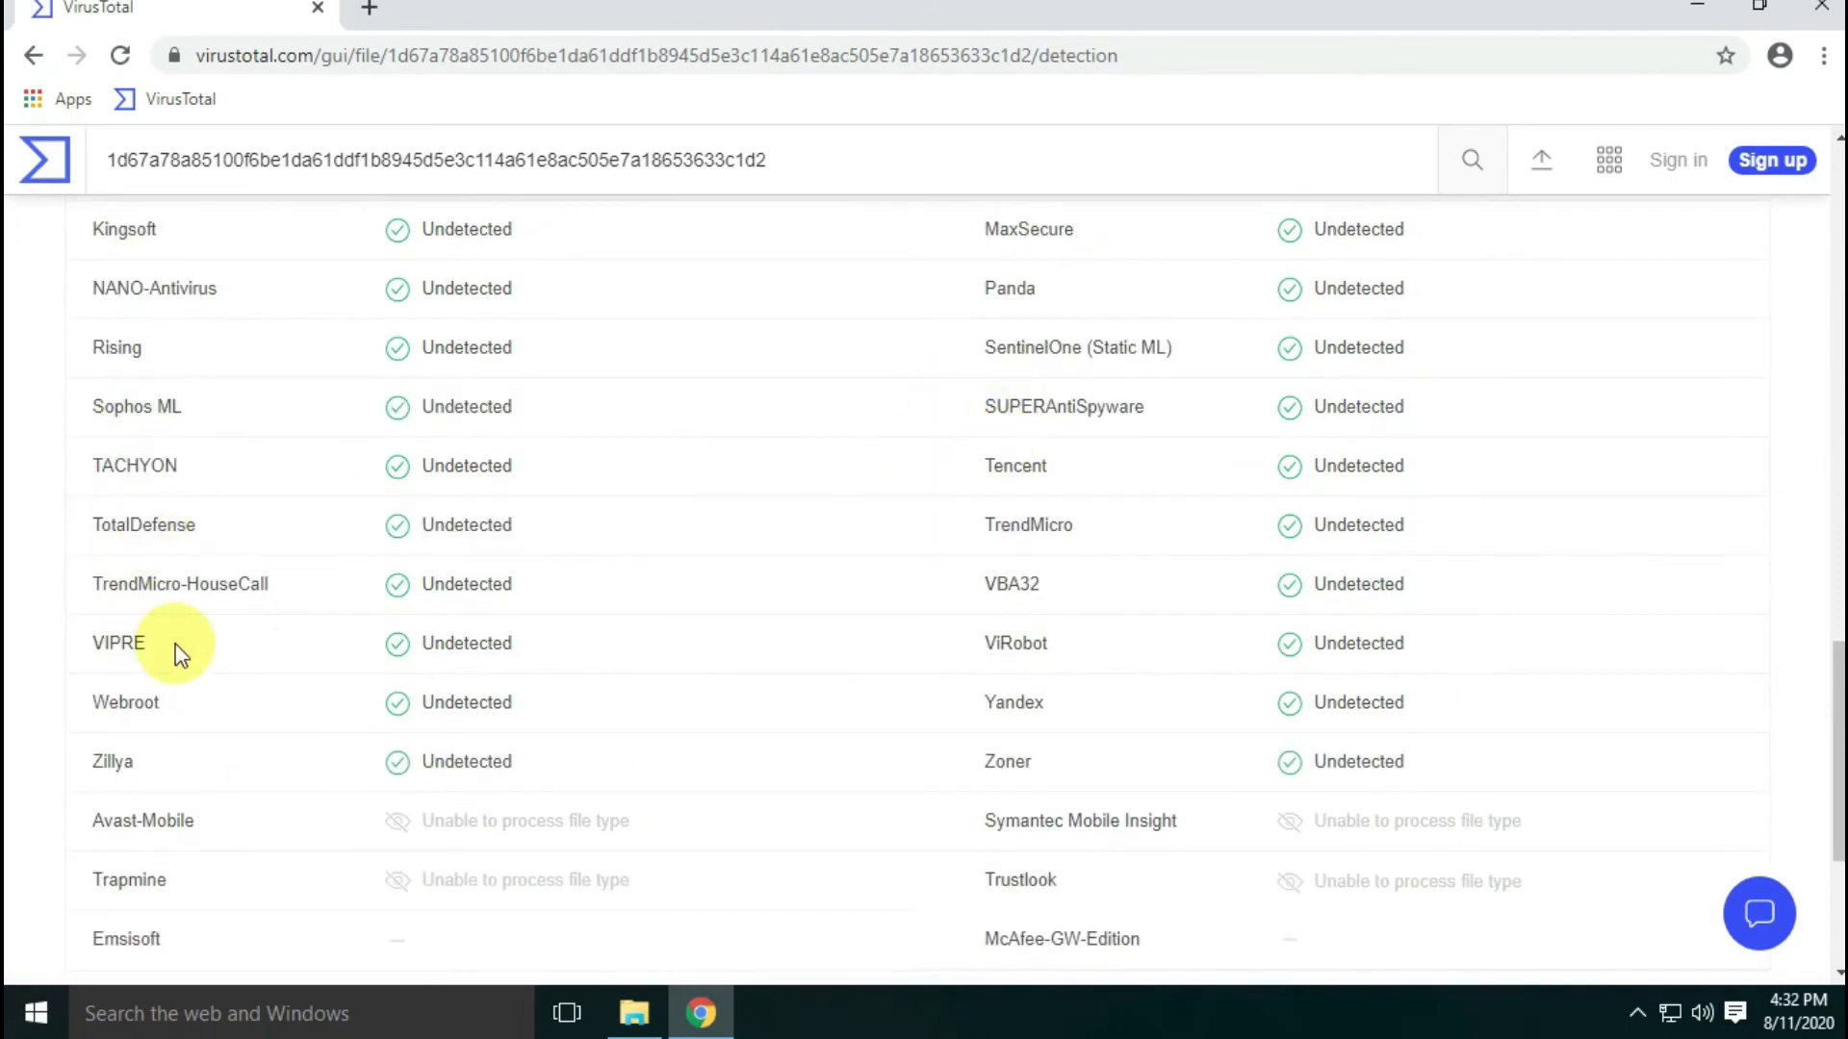
scroll(186, 647, down, 1)
scroll(189, 649, up, 8)
scroll(189, 643, up, 10)
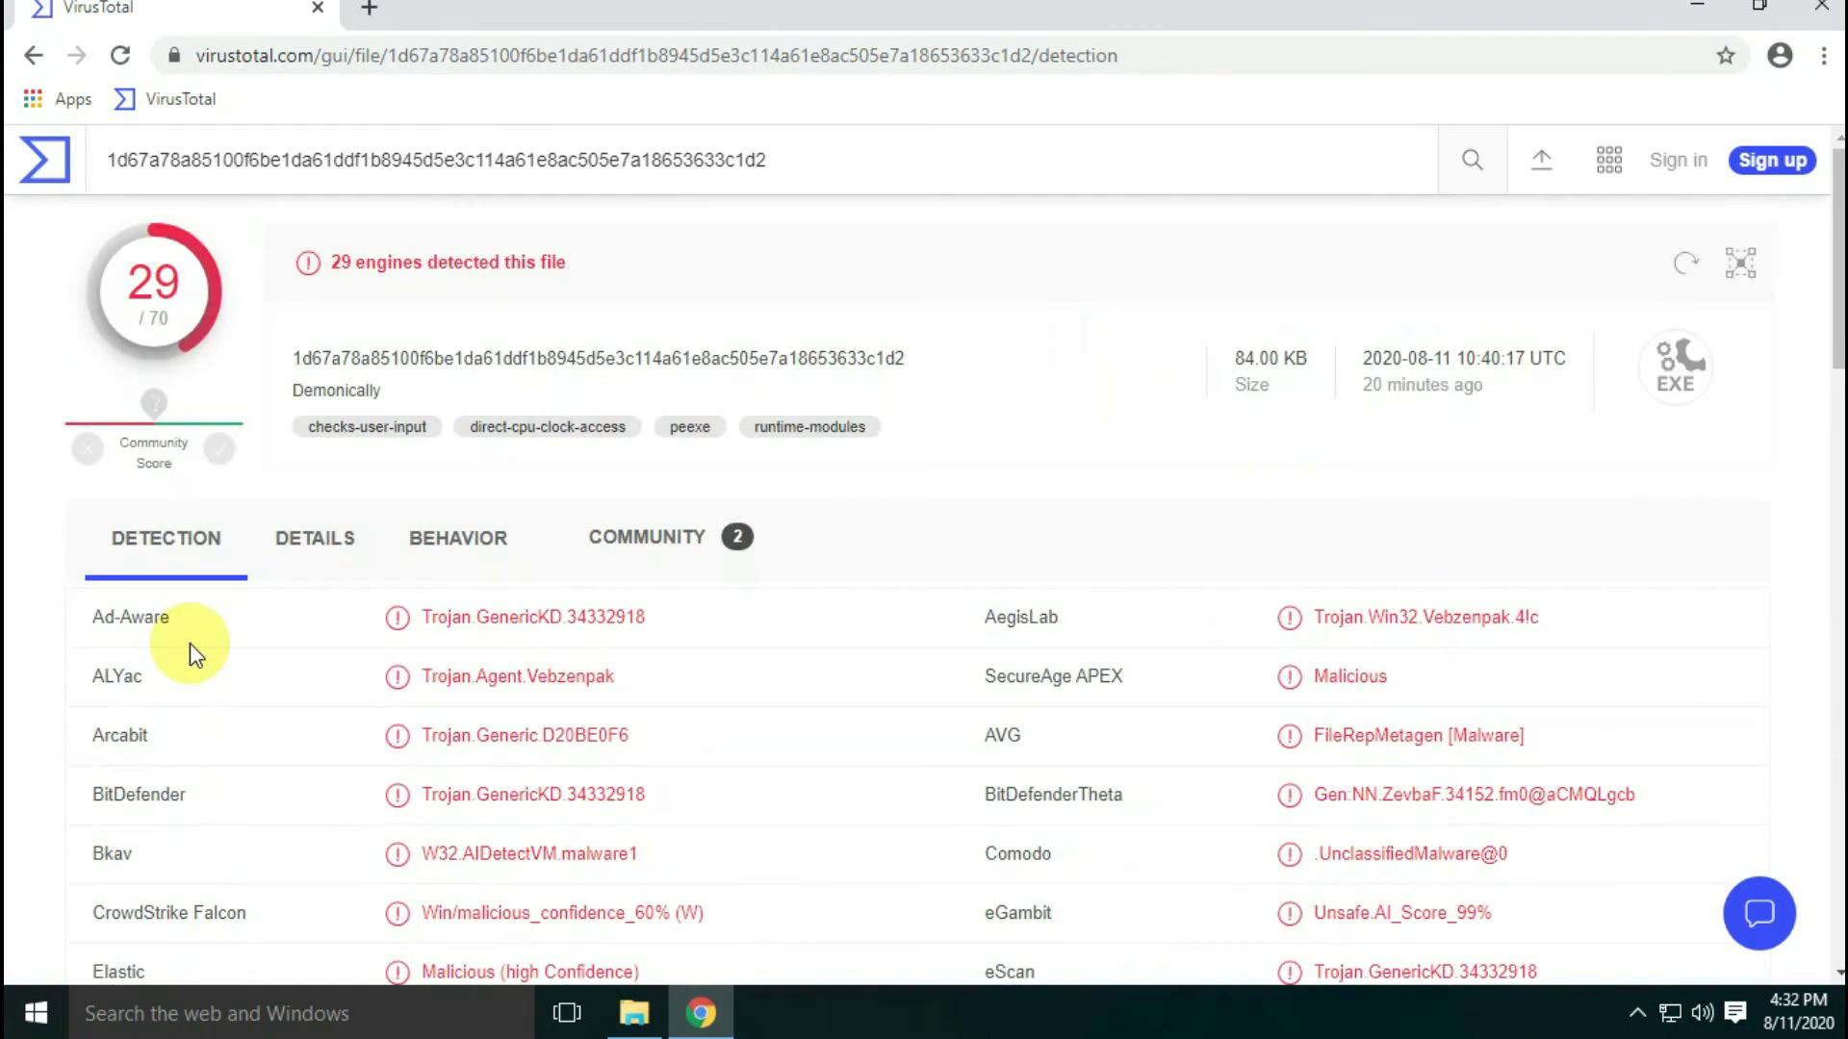
Submit the 2a09c15c… VBS file from the 11-8-20 folder to VirusTotal and check its detection summary.
click(633, 1013)
drag(841, 387, 303, 421)
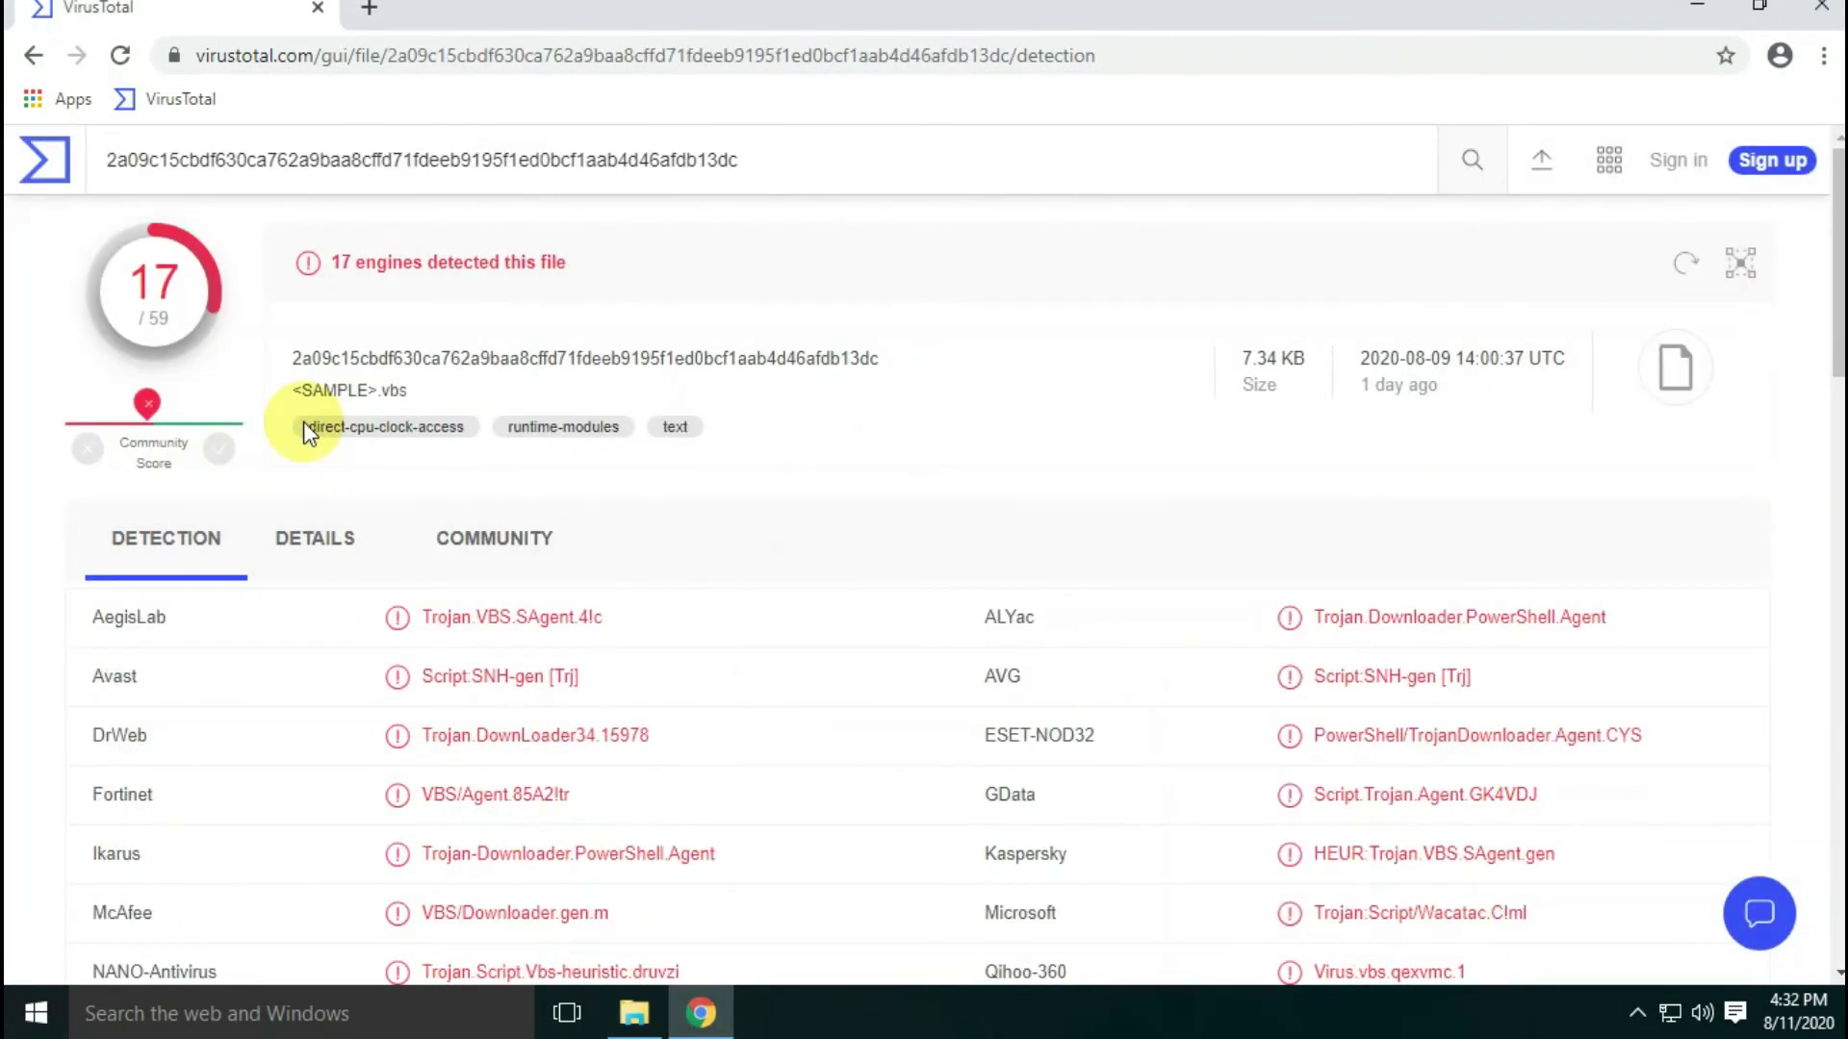
drag(331, 262, 673, 279)
Examine which antivirus engines flag the VBS sample, starting with AVG and continuing down the detection list.
drag(983, 675, 1059, 689)
scroll(1059, 689, down, 2)
drag(984, 598, 1064, 603)
drag(146, 596, 152, 656)
scroll(978, 639, down, 1)
scroll(978, 639, down, 2)
drag(985, 440, 1066, 440)
drag(984, 499, 1049, 500)
drag(984, 618, 1064, 618)
drag(984, 678, 1033, 677)
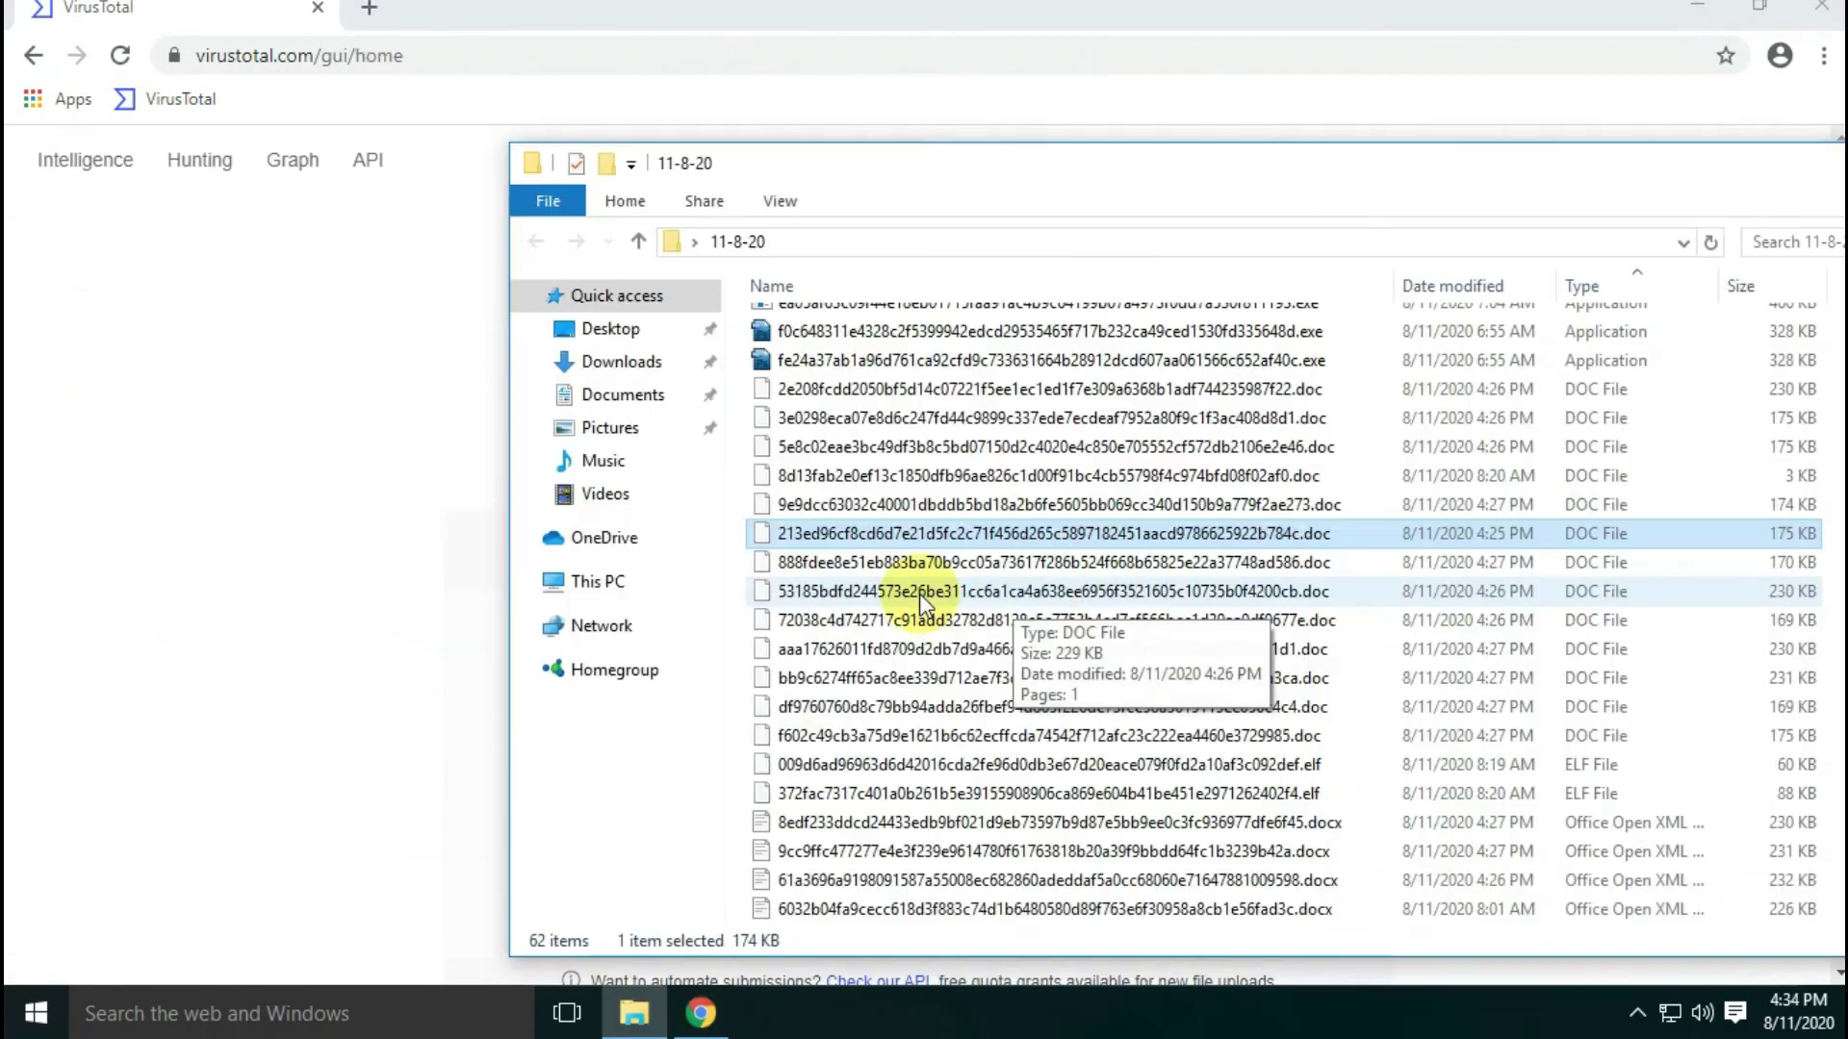
Submit the 53185bdf… DOC file from the 11-8-20 folder to VirusTotal and check the first engines that flag it.
click(825, 594)
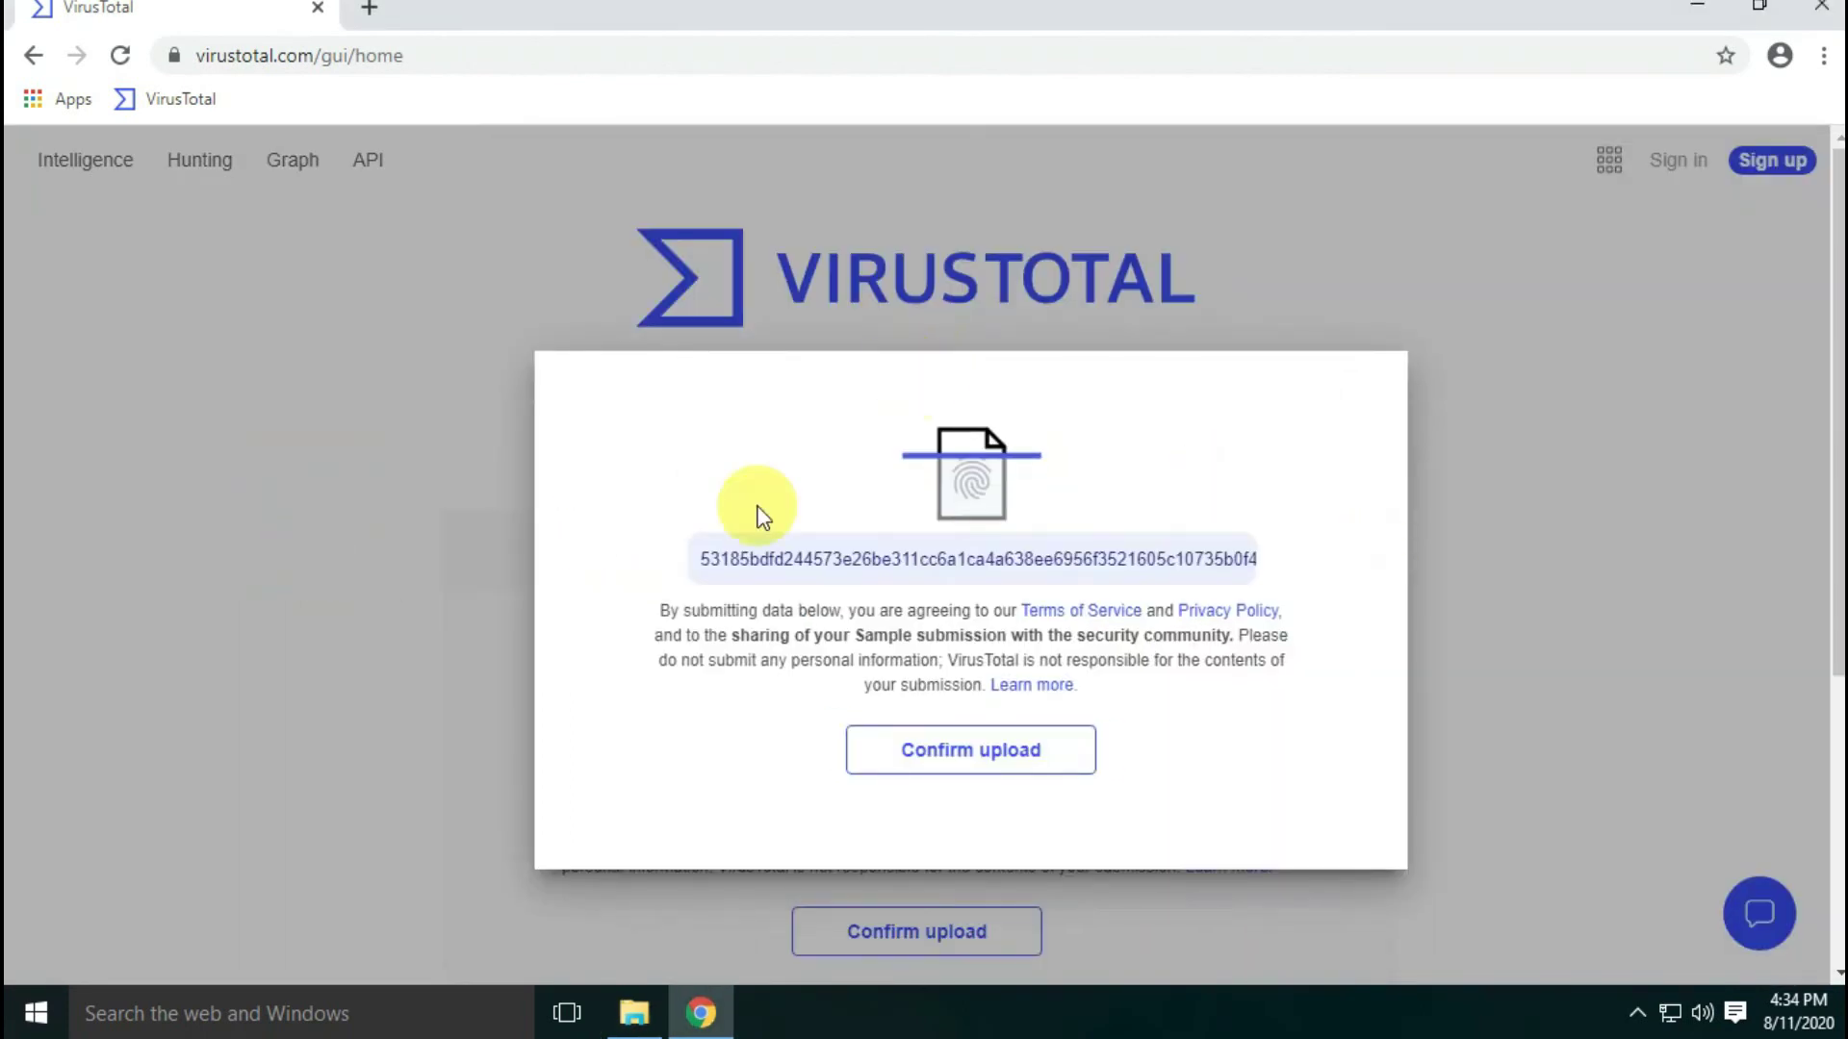
click(946, 760)
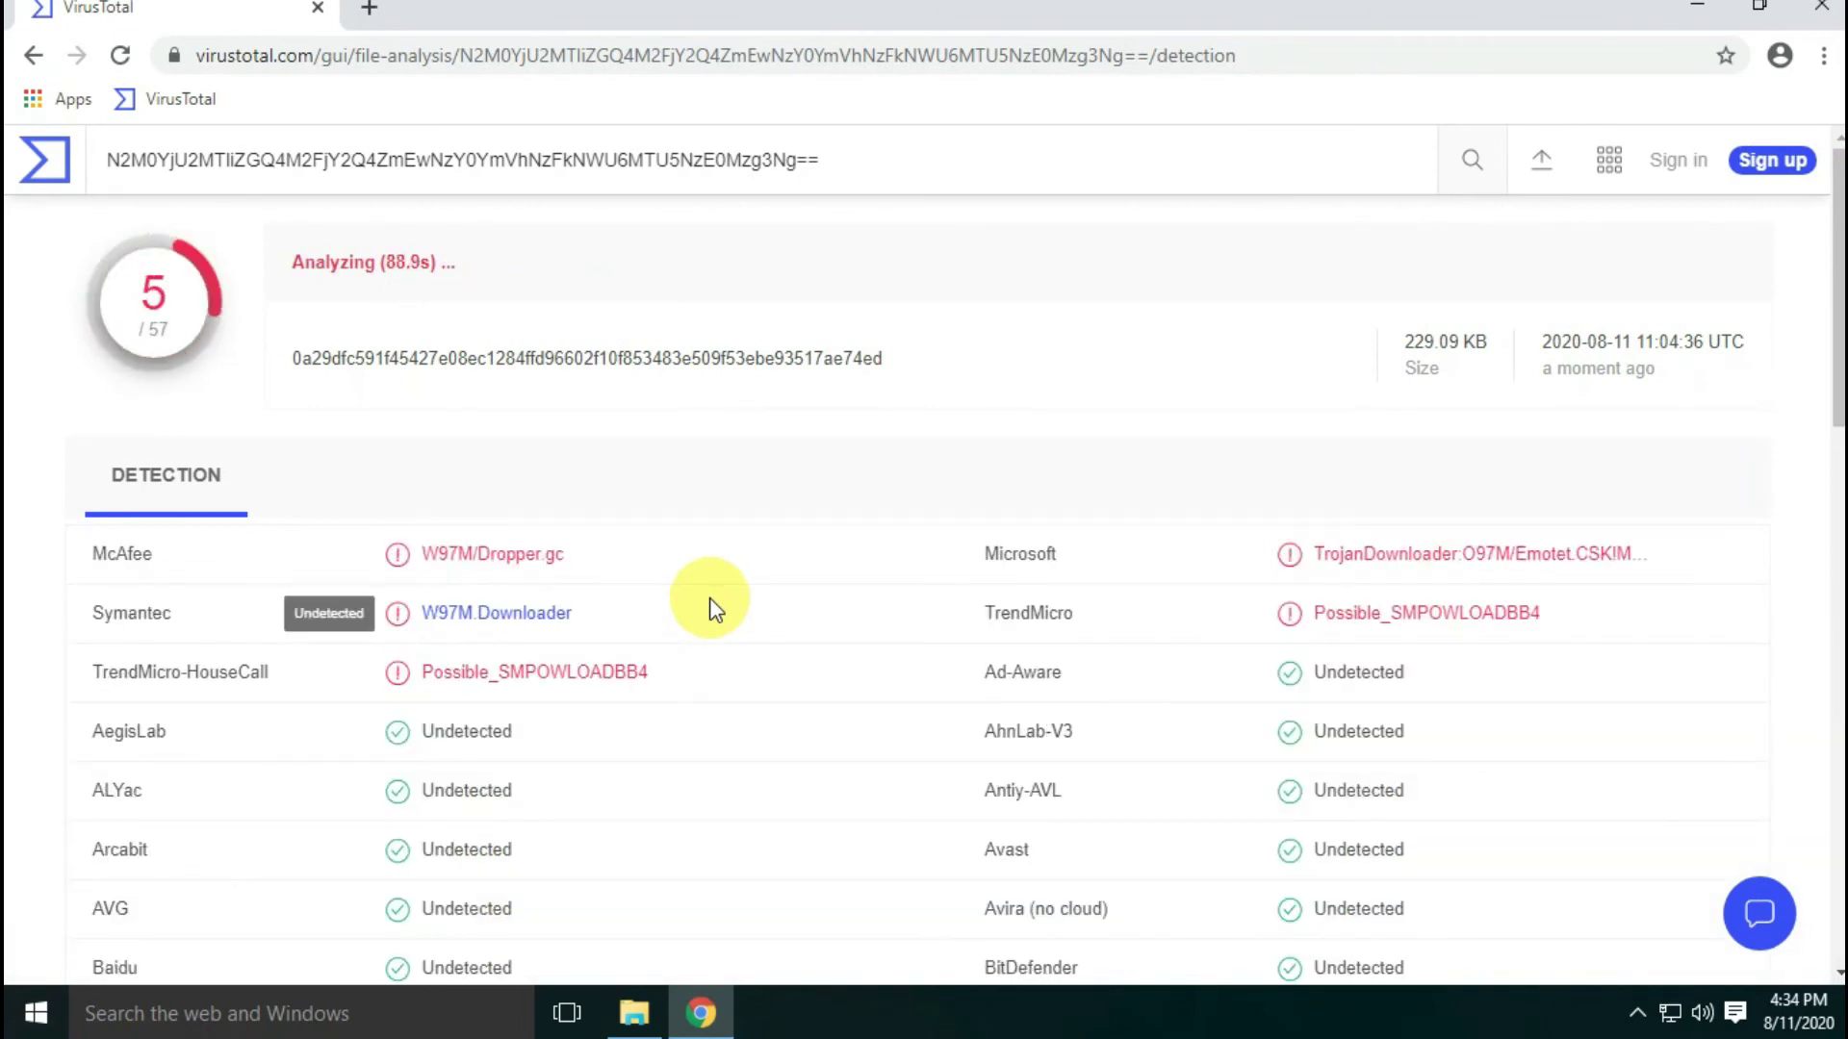
triple_click(536, 258)
double_click(132, 676)
drag(985, 617, 1047, 616)
scroll(701, 644, down, 3)
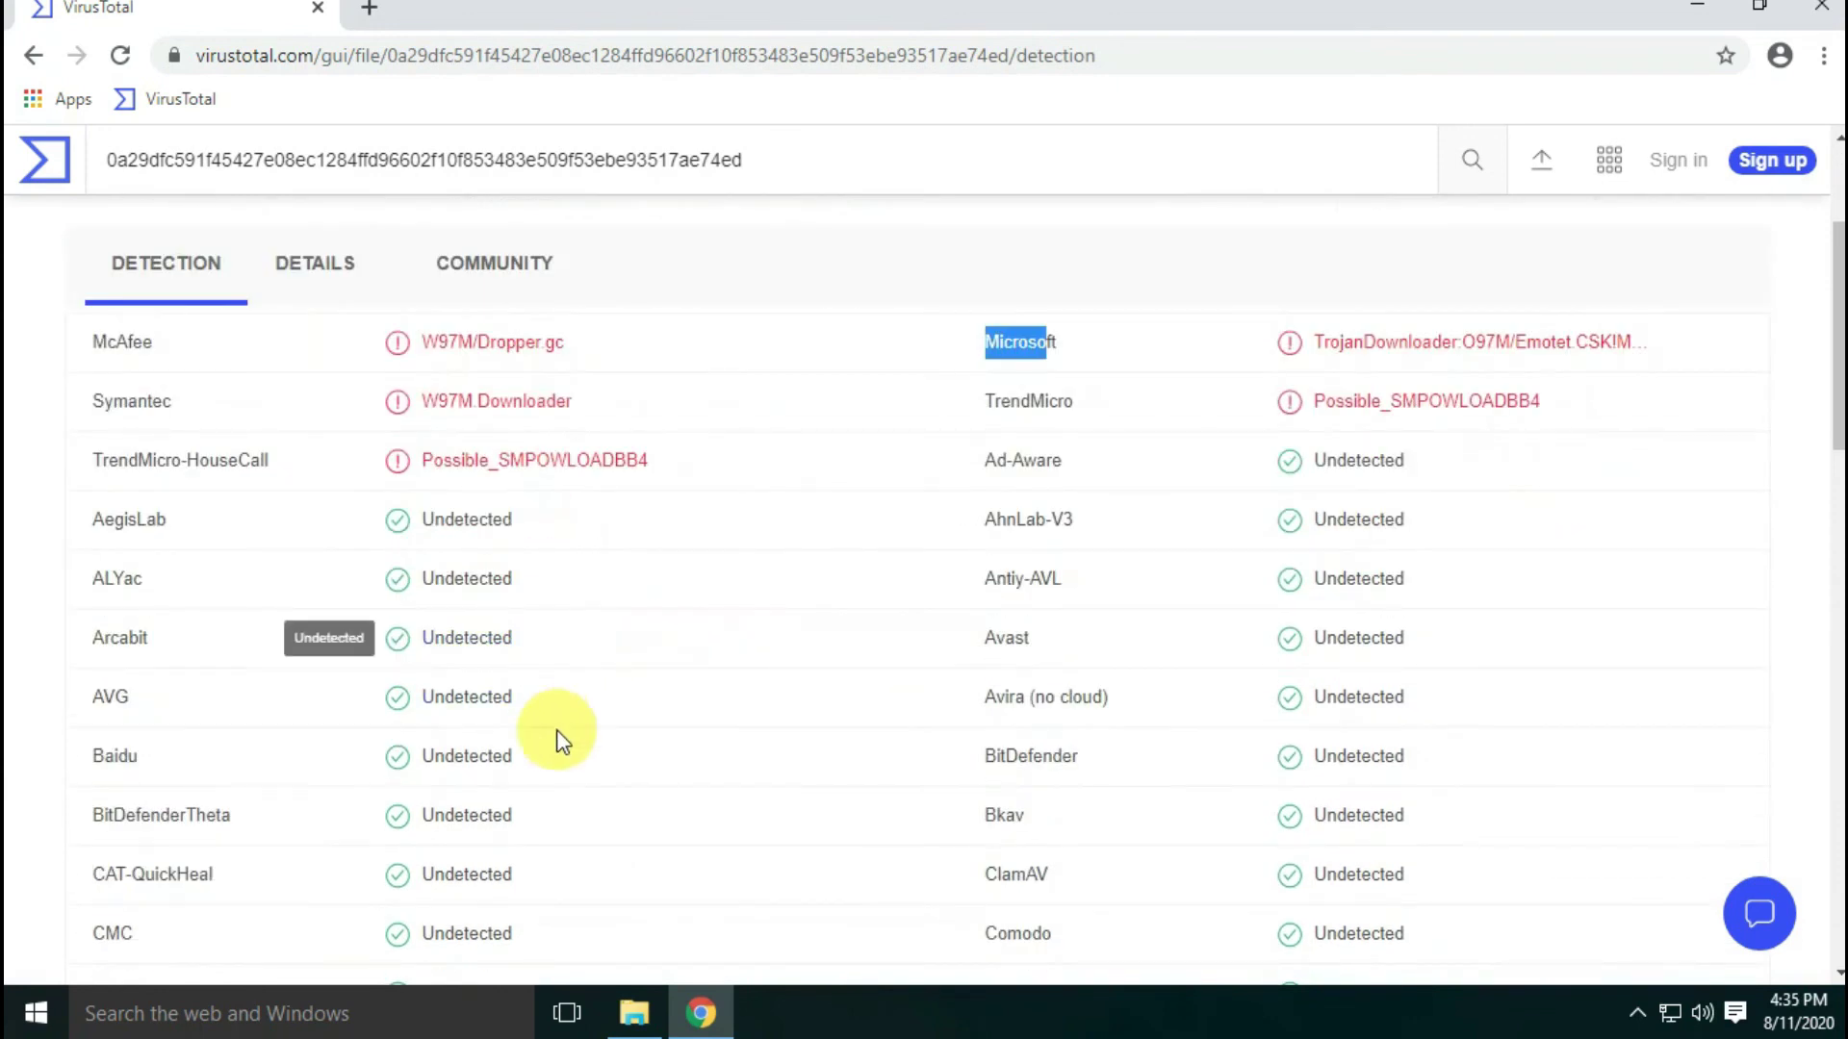
Review the DOC sample's summary and the file type in its details, and return to the detection results.
scroll(552, 734, up, 3)
drag(321, 330, 1696, 390)
click(1105, 417)
click(315, 538)
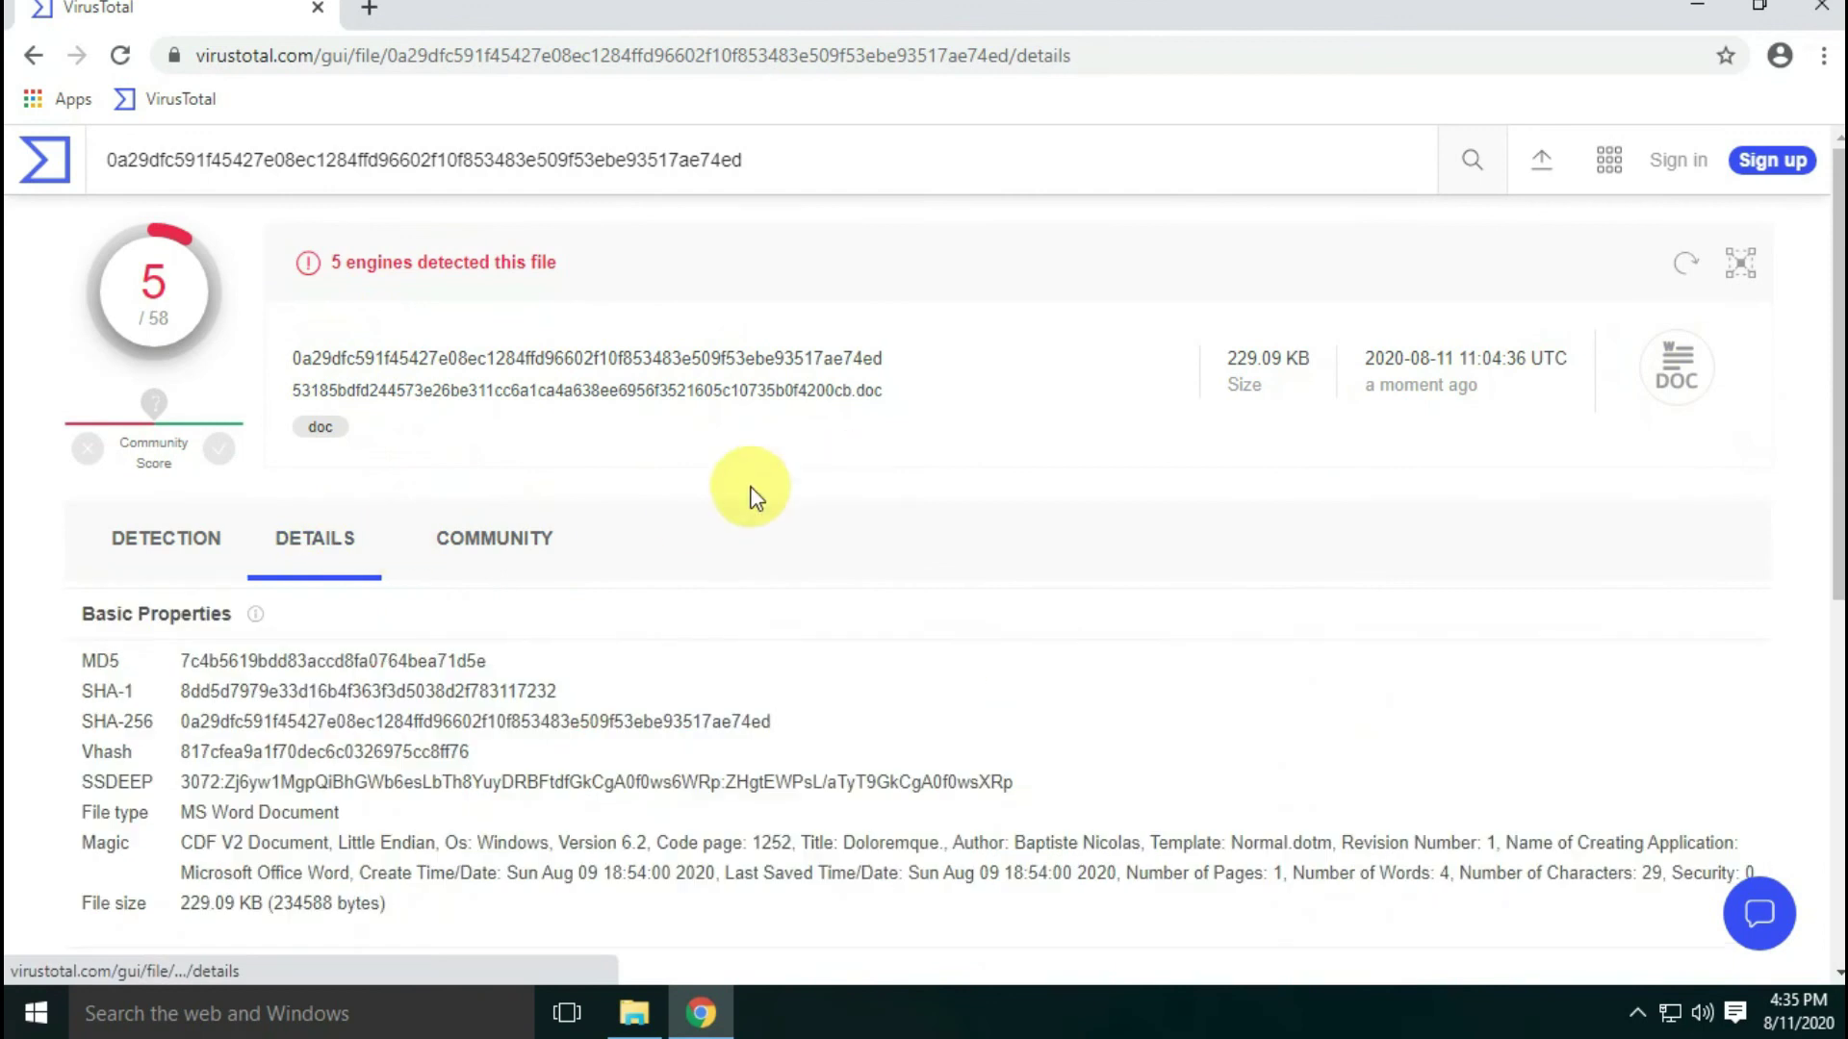
scroll(747, 495, down, 4)
drag(182, 403, 394, 414)
scroll(395, 414, up, 4)
key(alt+Left)
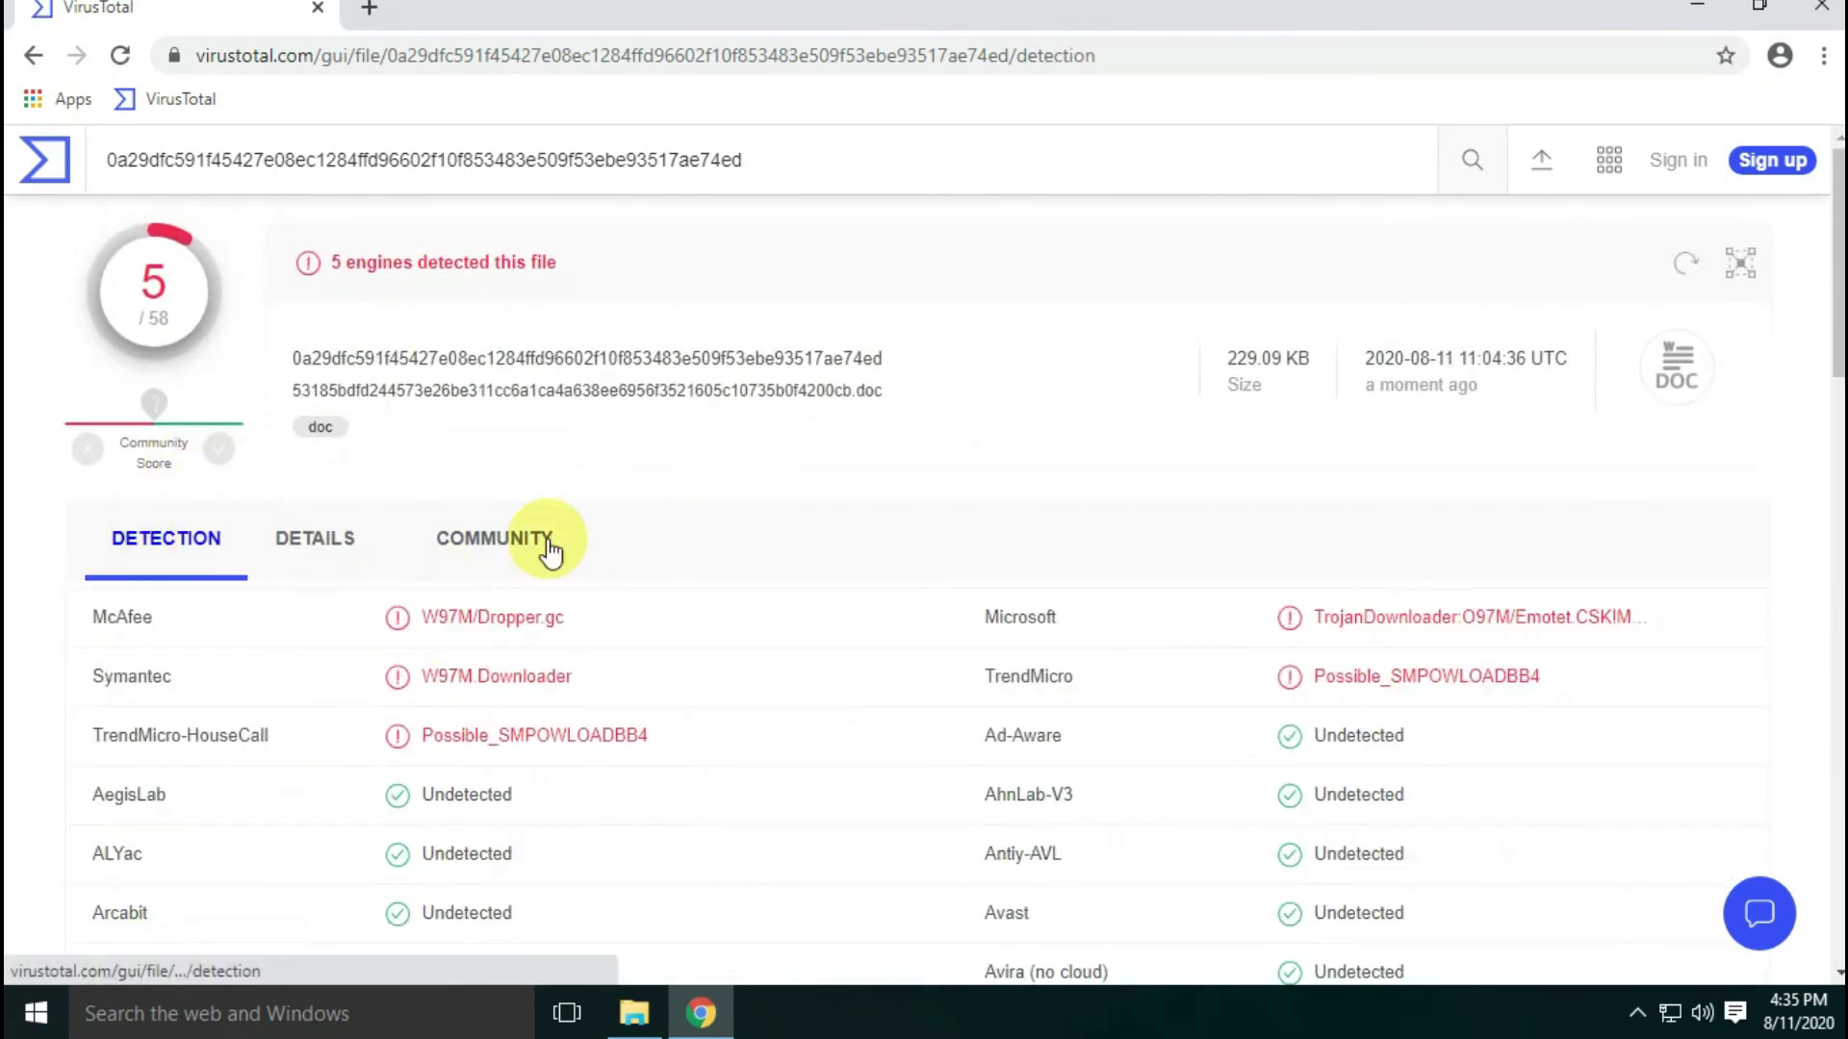
Examine which engines flag or miss the DOC sample, including Microsoft, and return to the start of the report.
scroll(487, 548, down, 1)
drag(170, 539, 104, 539)
drag(983, 480, 1081, 495)
scroll(771, 660, down, 6)
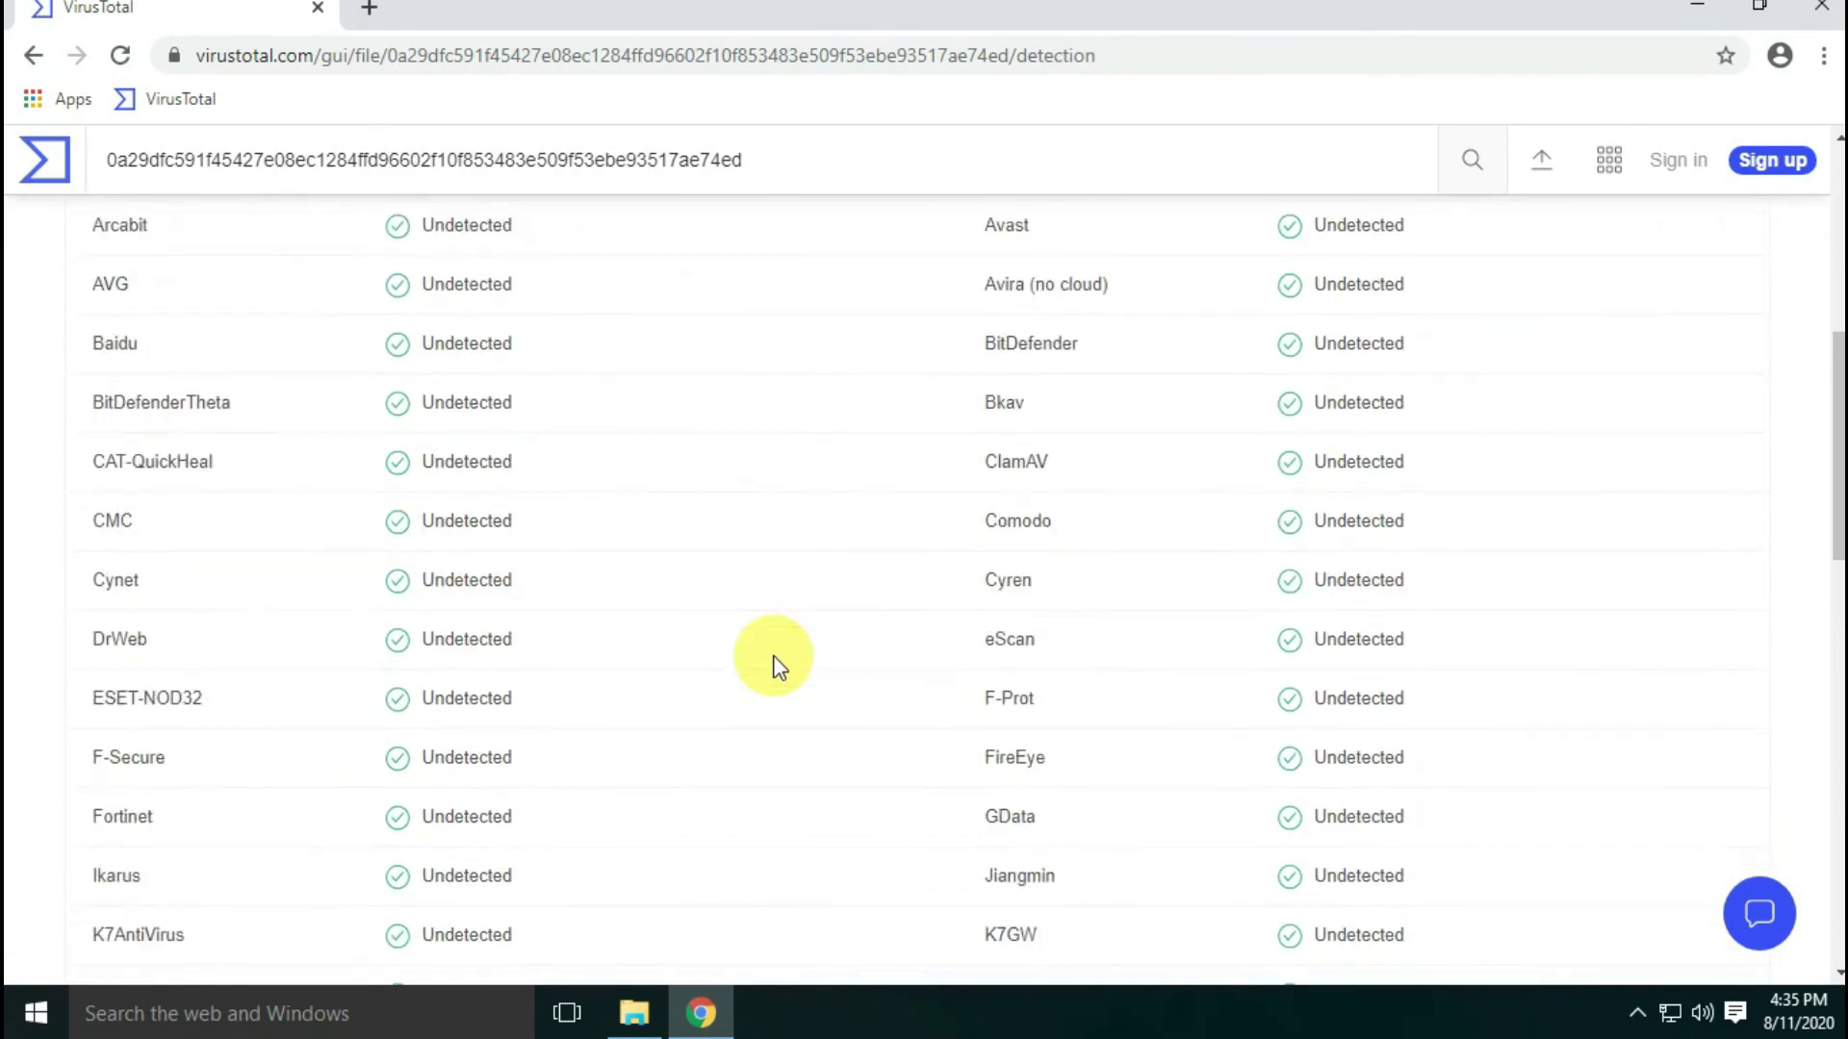
scroll(777, 676, down, 6)
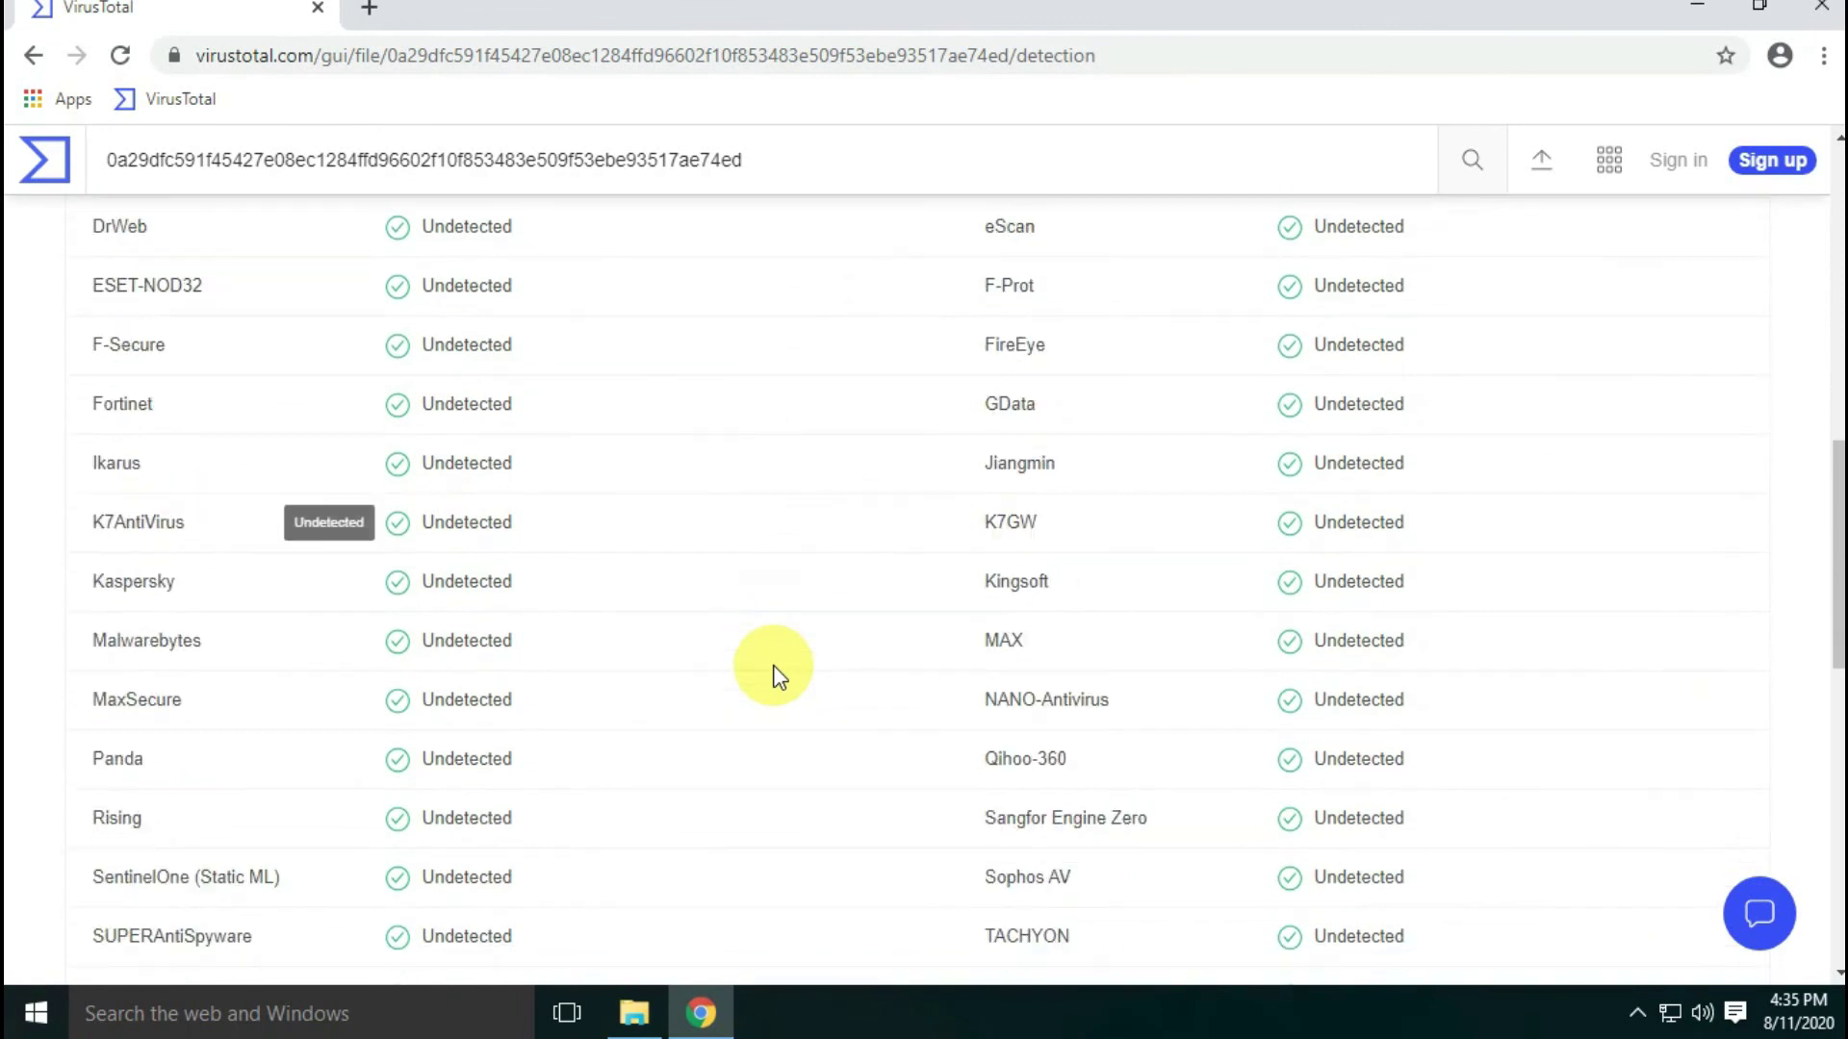
scroll(777, 676, up, 15)
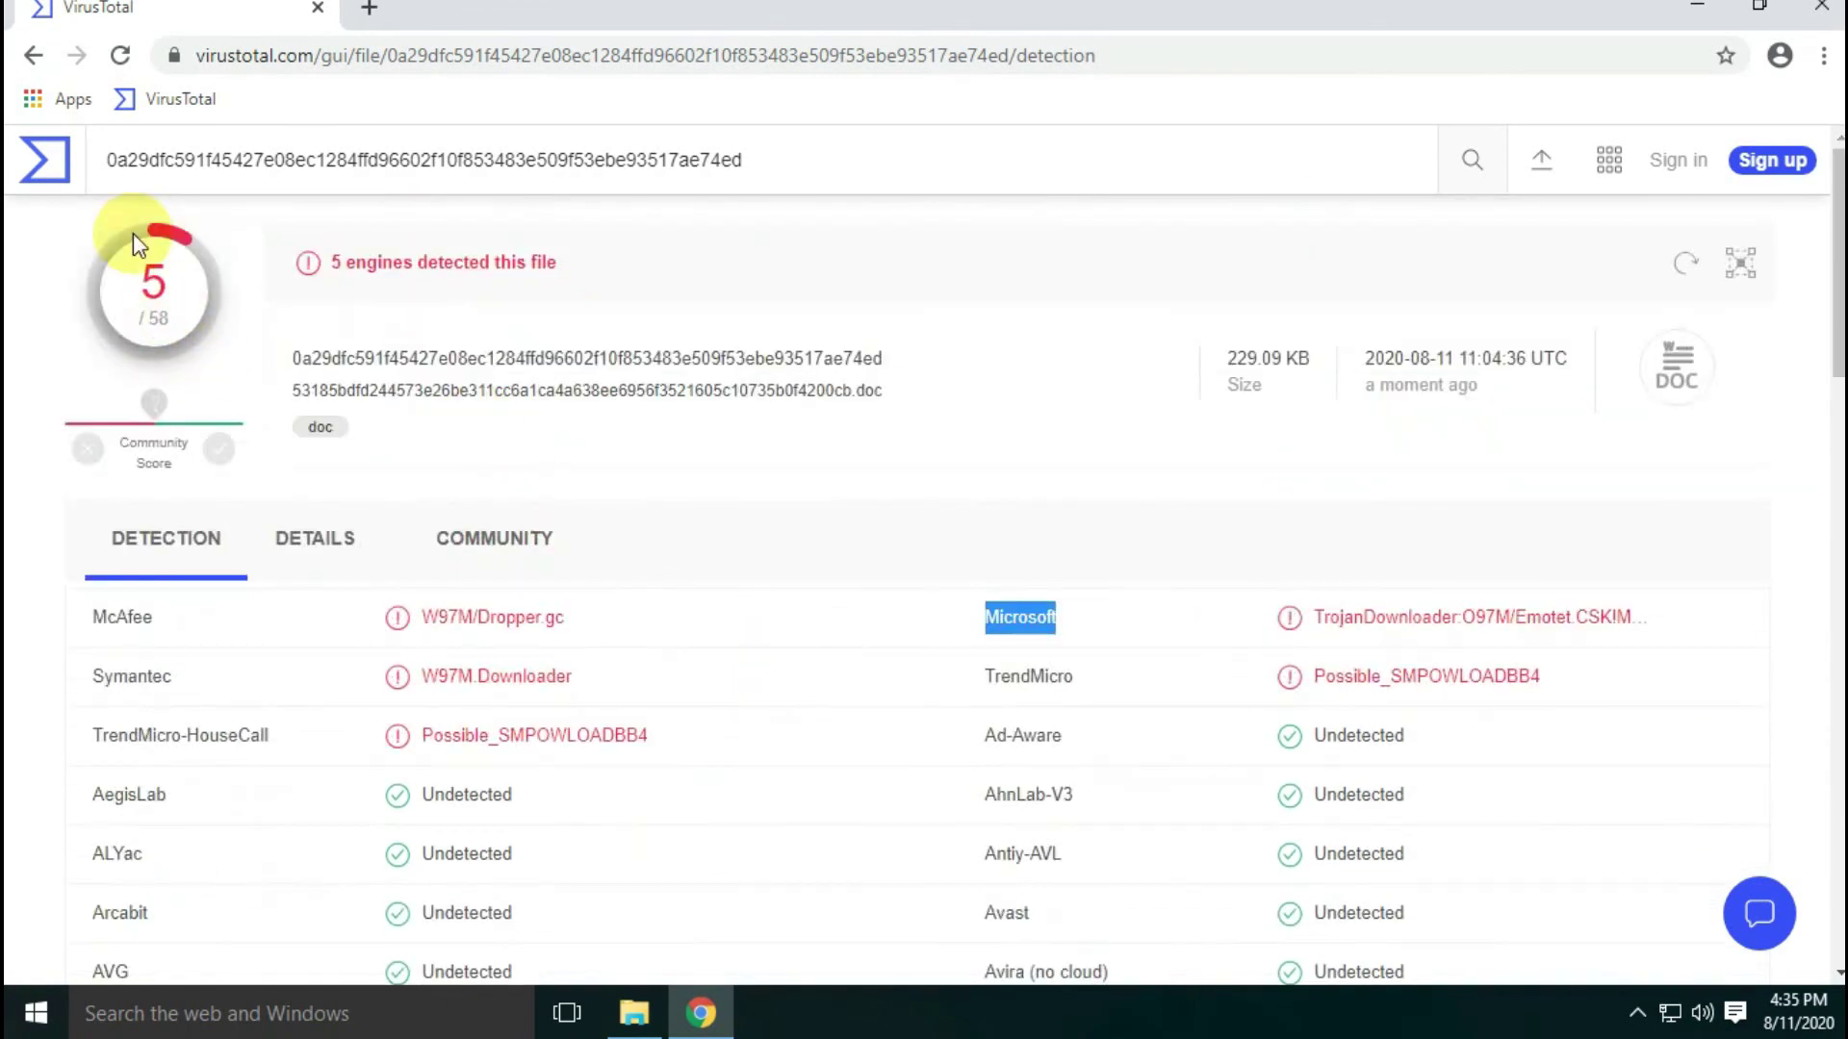
Submit the 009d6ad9… ELF file from the 11-8-20 folder to VirusTotal and check its detection summary and the TrendMicro entry.
click(44, 158)
click(634, 1014)
scroll(974, 702, down, 3)
drag(984, 539, 494, 737)
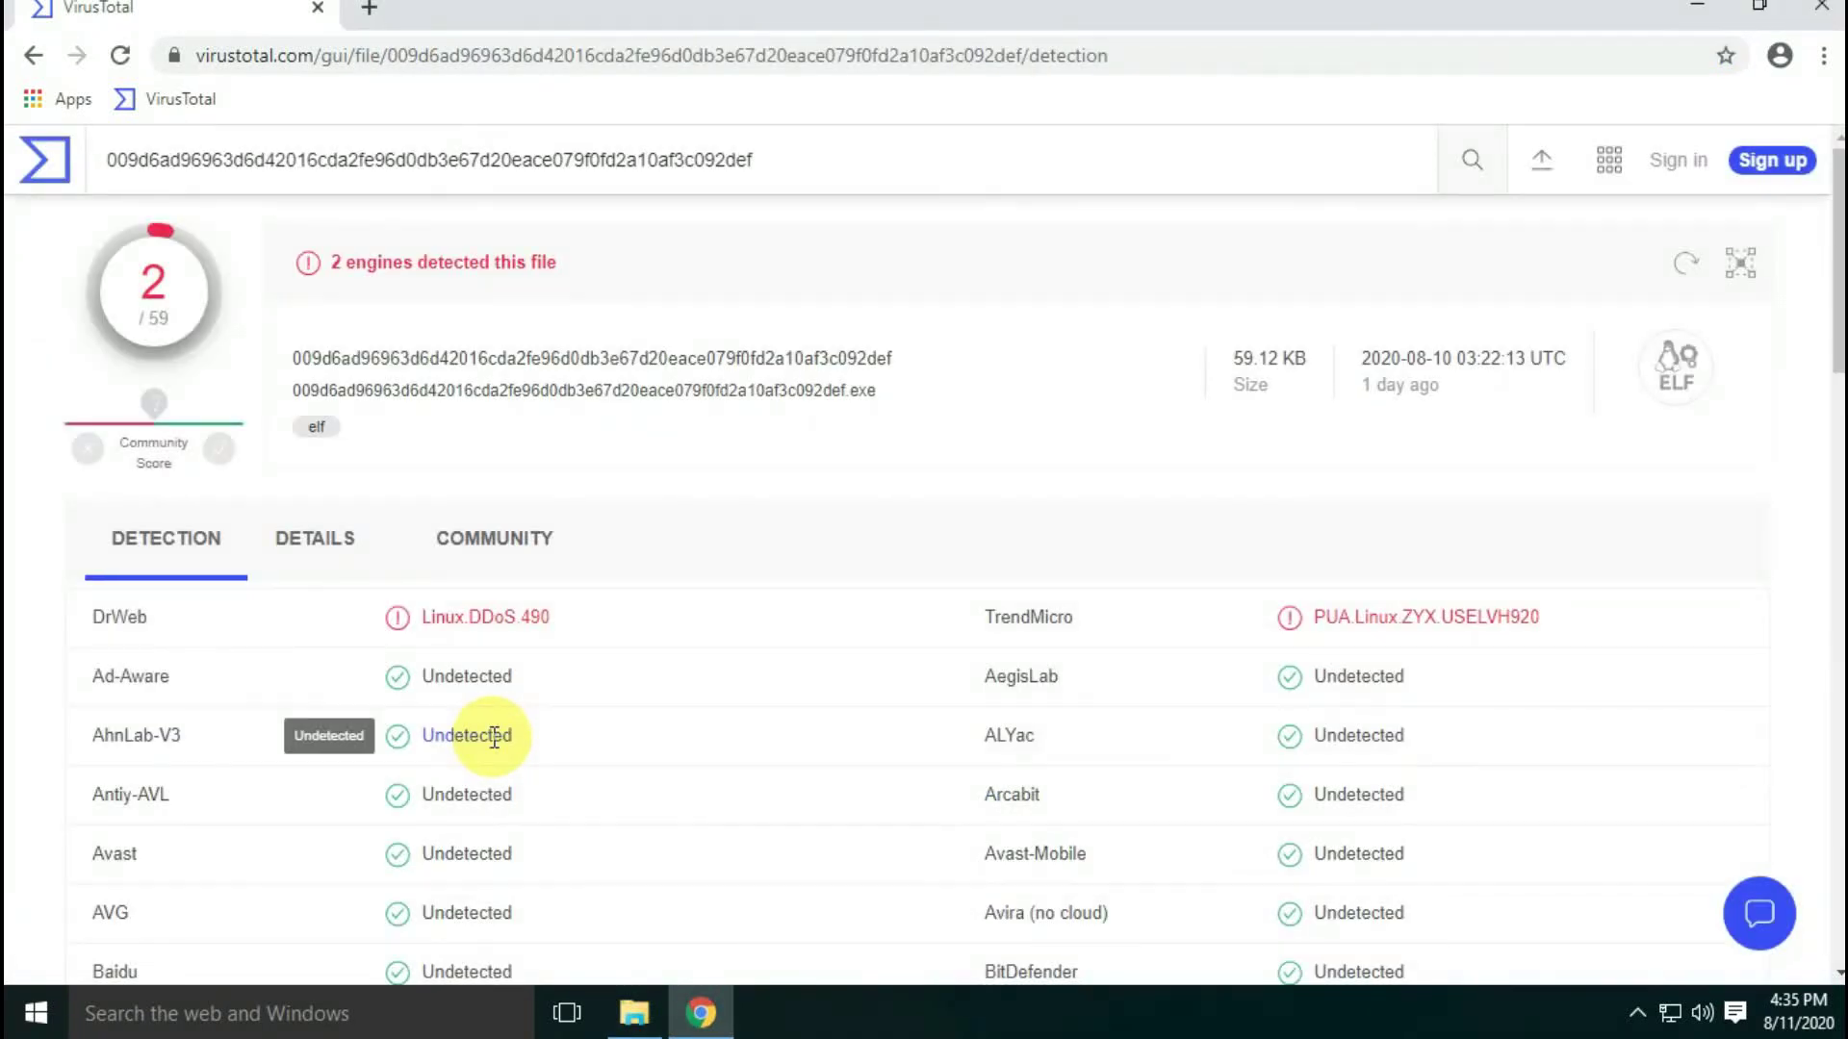
drag(327, 263, 585, 292)
double_click(1027, 617)
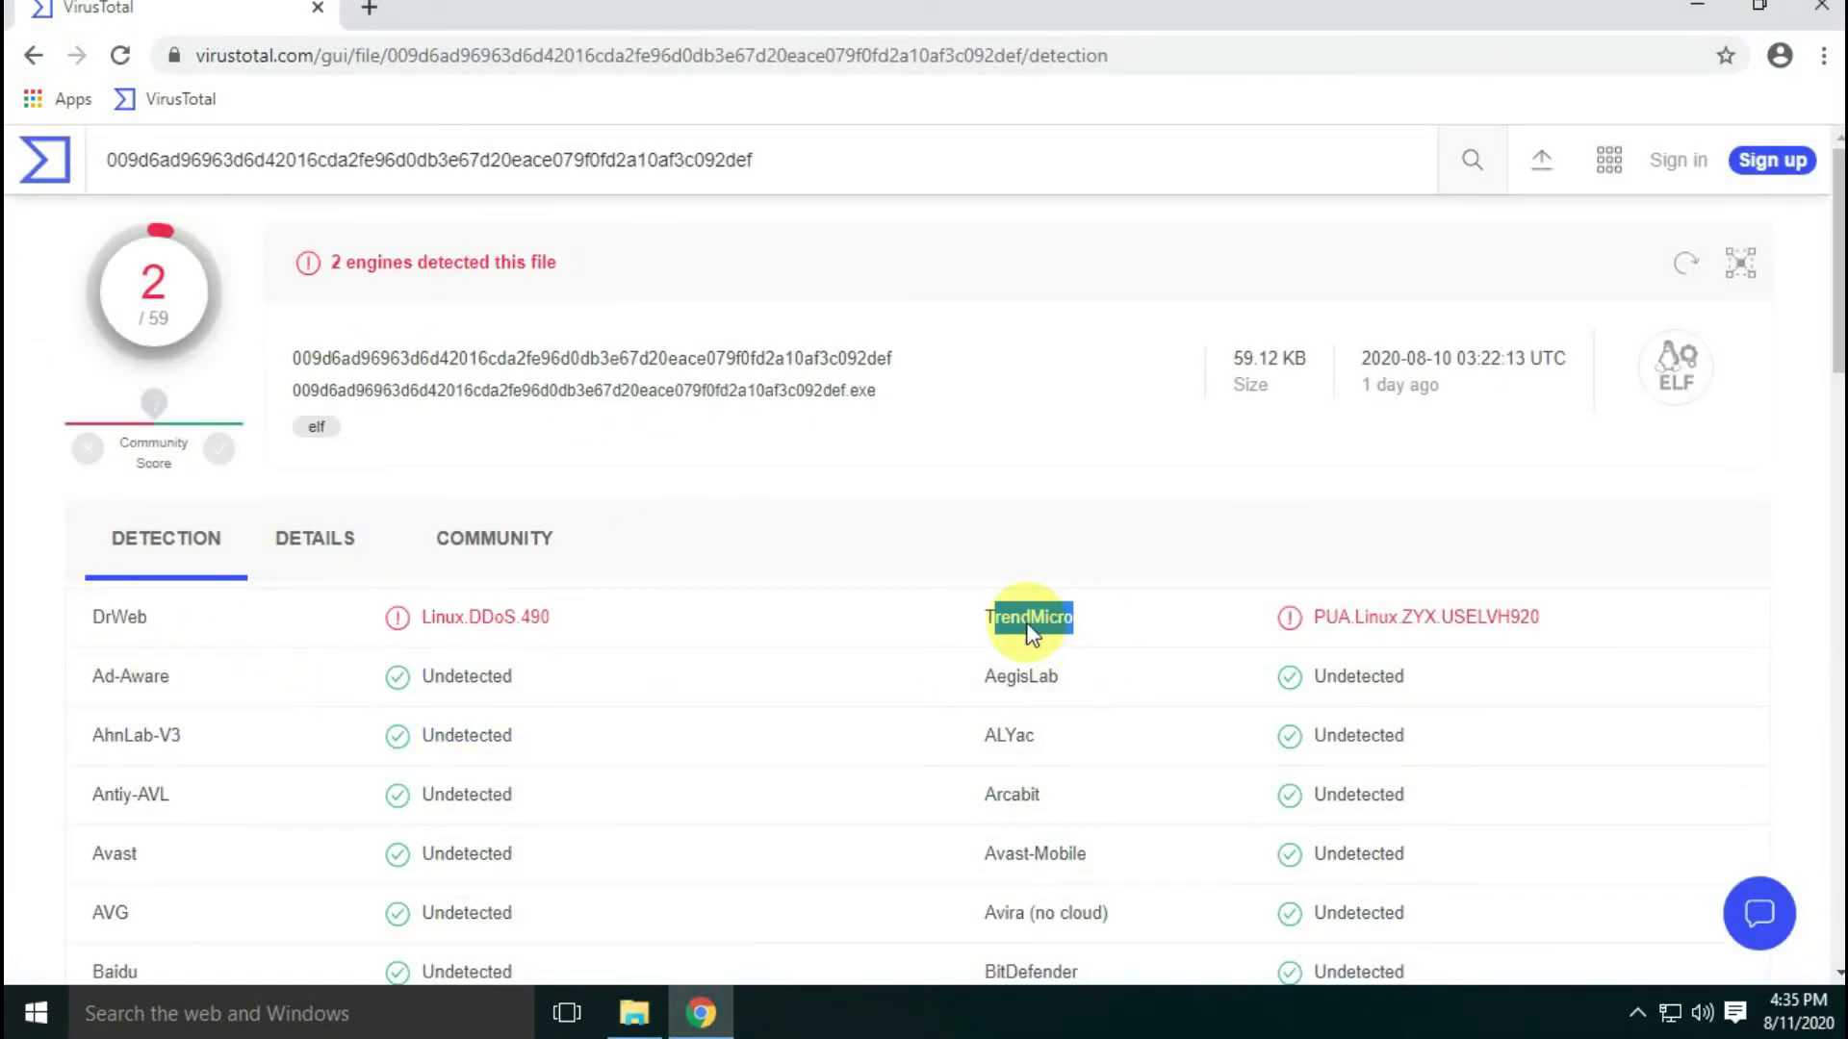
Submit the 372fac73… ELF file from the 11-8-20 folder to VirusTotal and check its detection summary.
click(634, 1014)
drag(1525, 566, 941, 689)
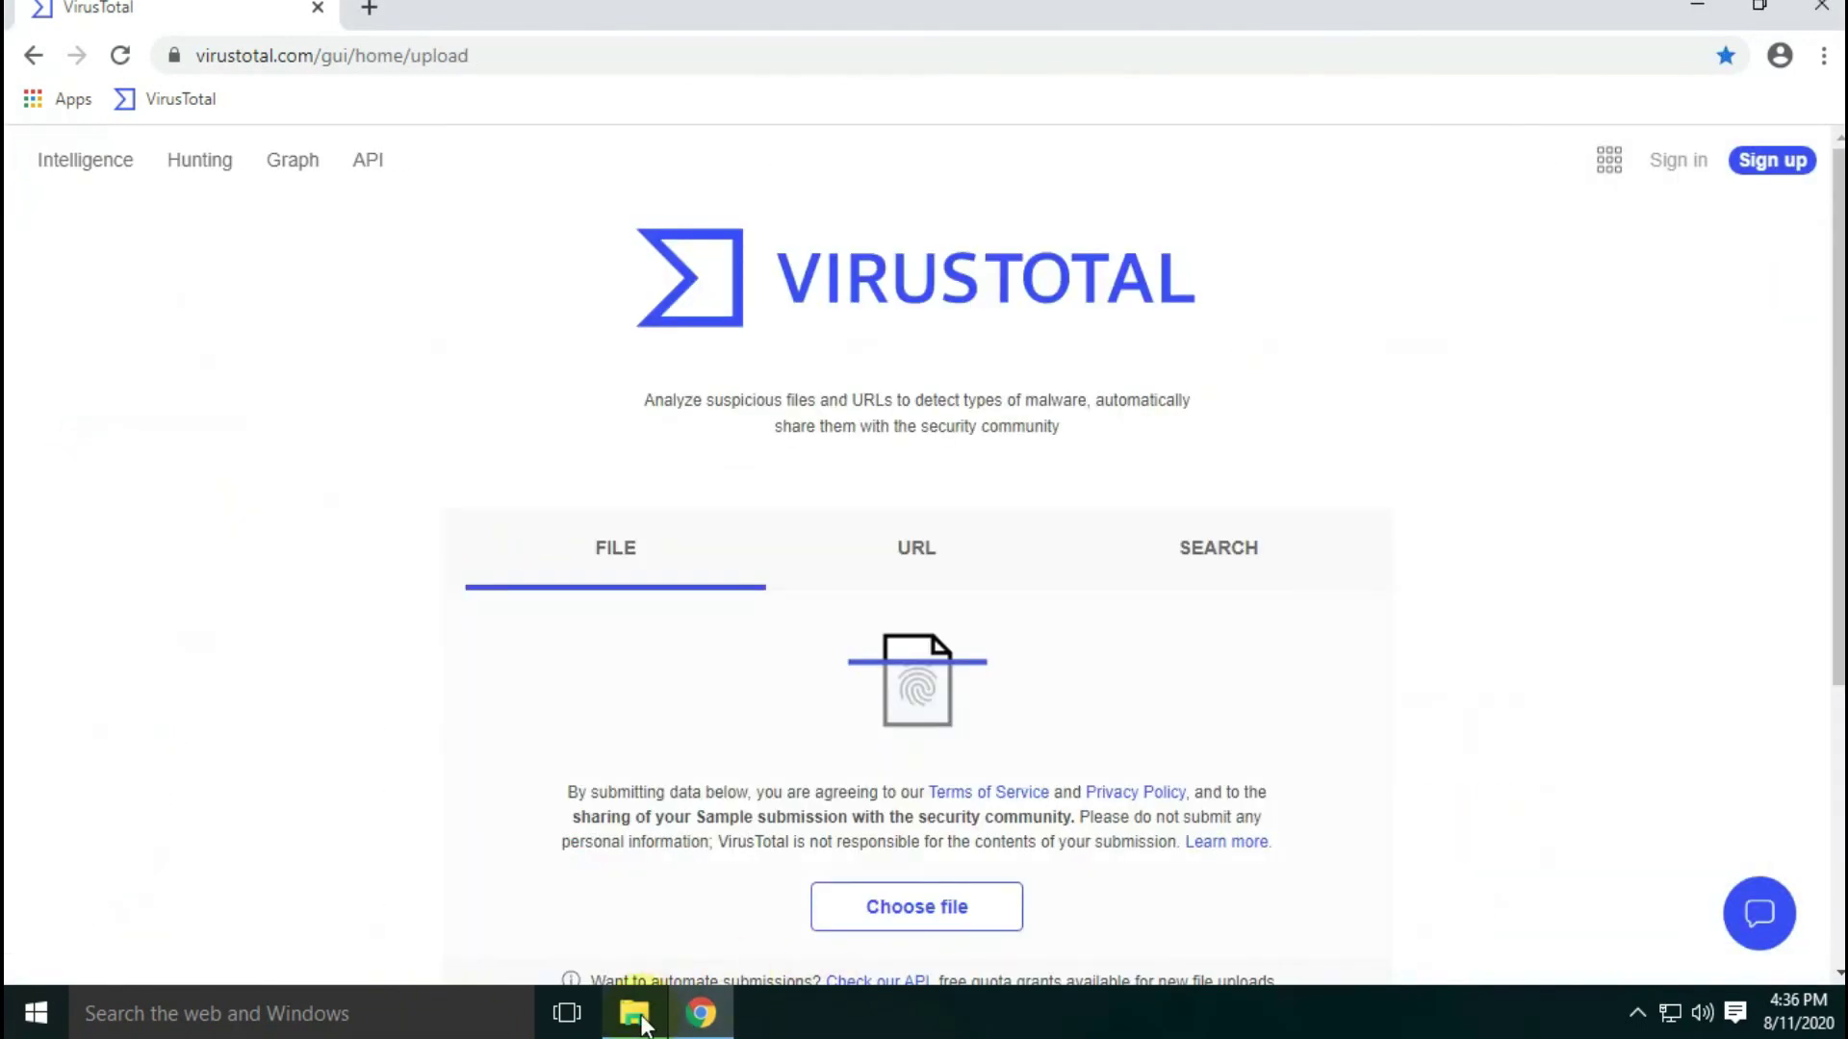
click(634, 1014)
drag(909, 575, 397, 505)
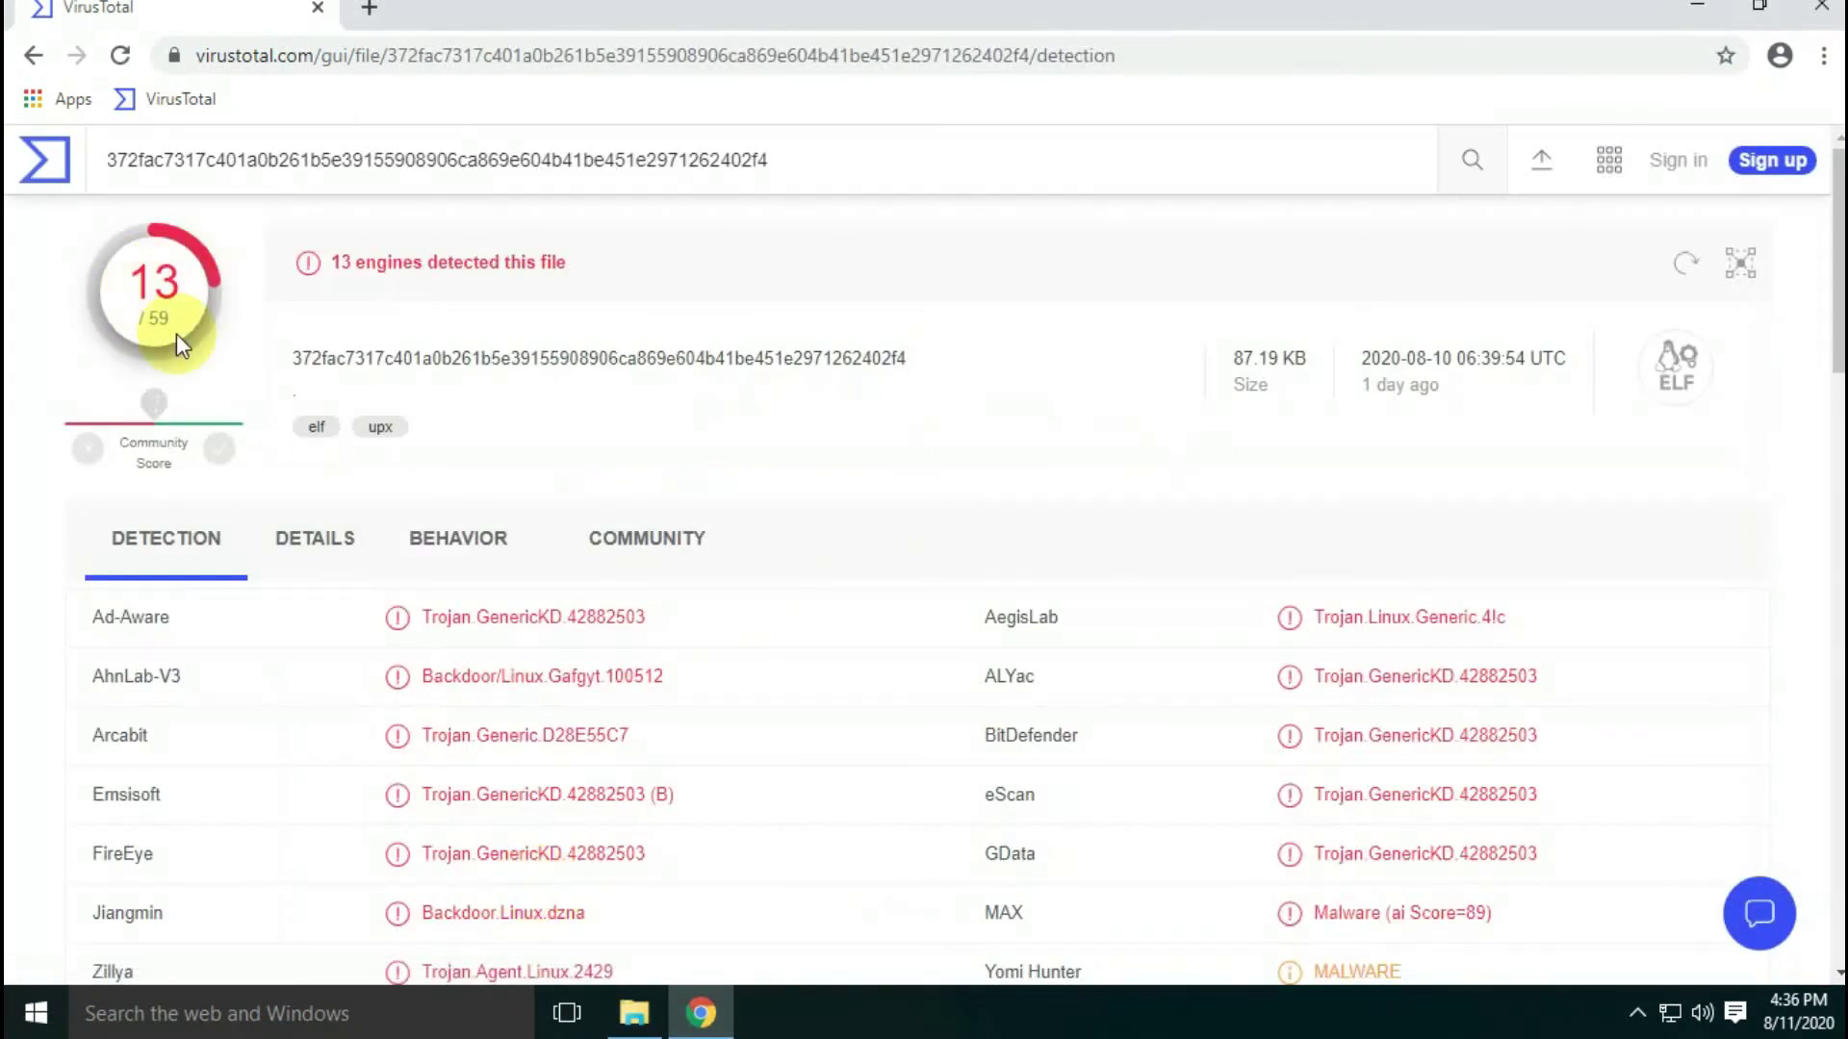
drag(310, 260, 607, 257)
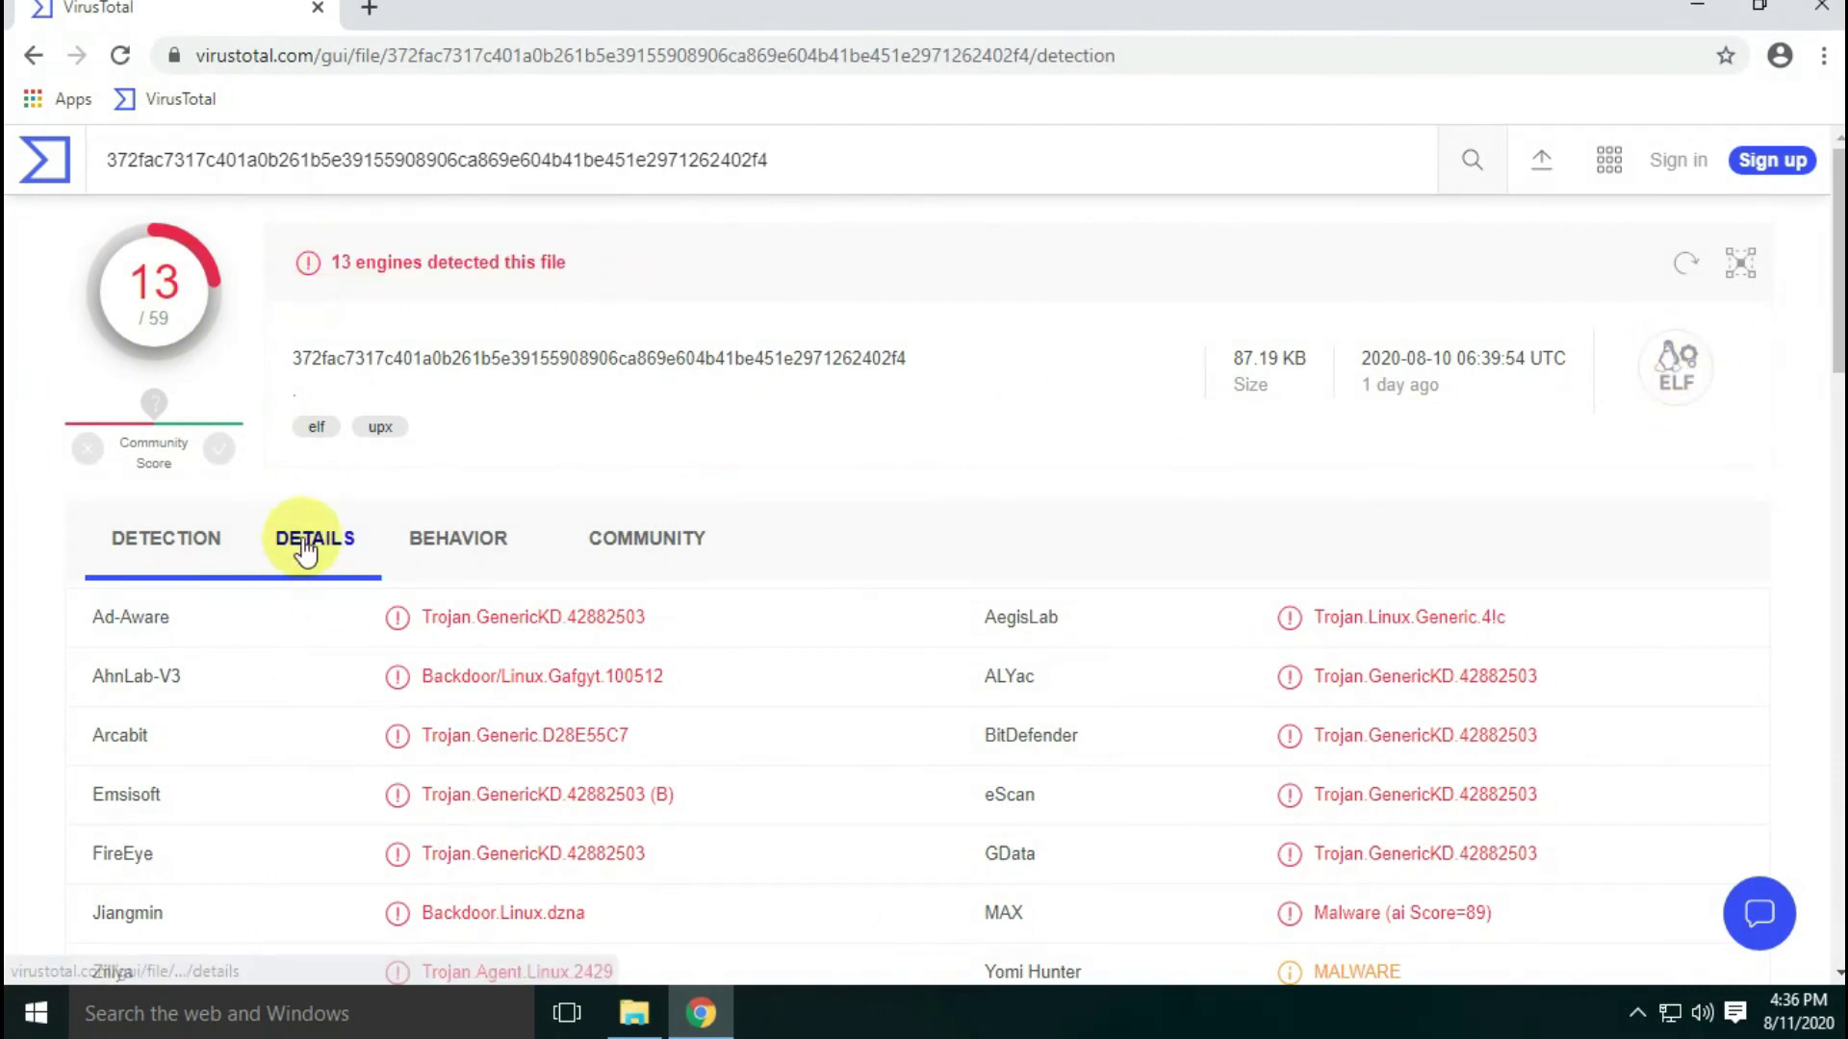
Examine the basic properties of the 372fac73… ELF sample, highlighting its Magic description.
click(302, 539)
scroll(247, 359, down, 5)
scroll(247, 385, up, 2)
drag(231, 430, 771, 504)
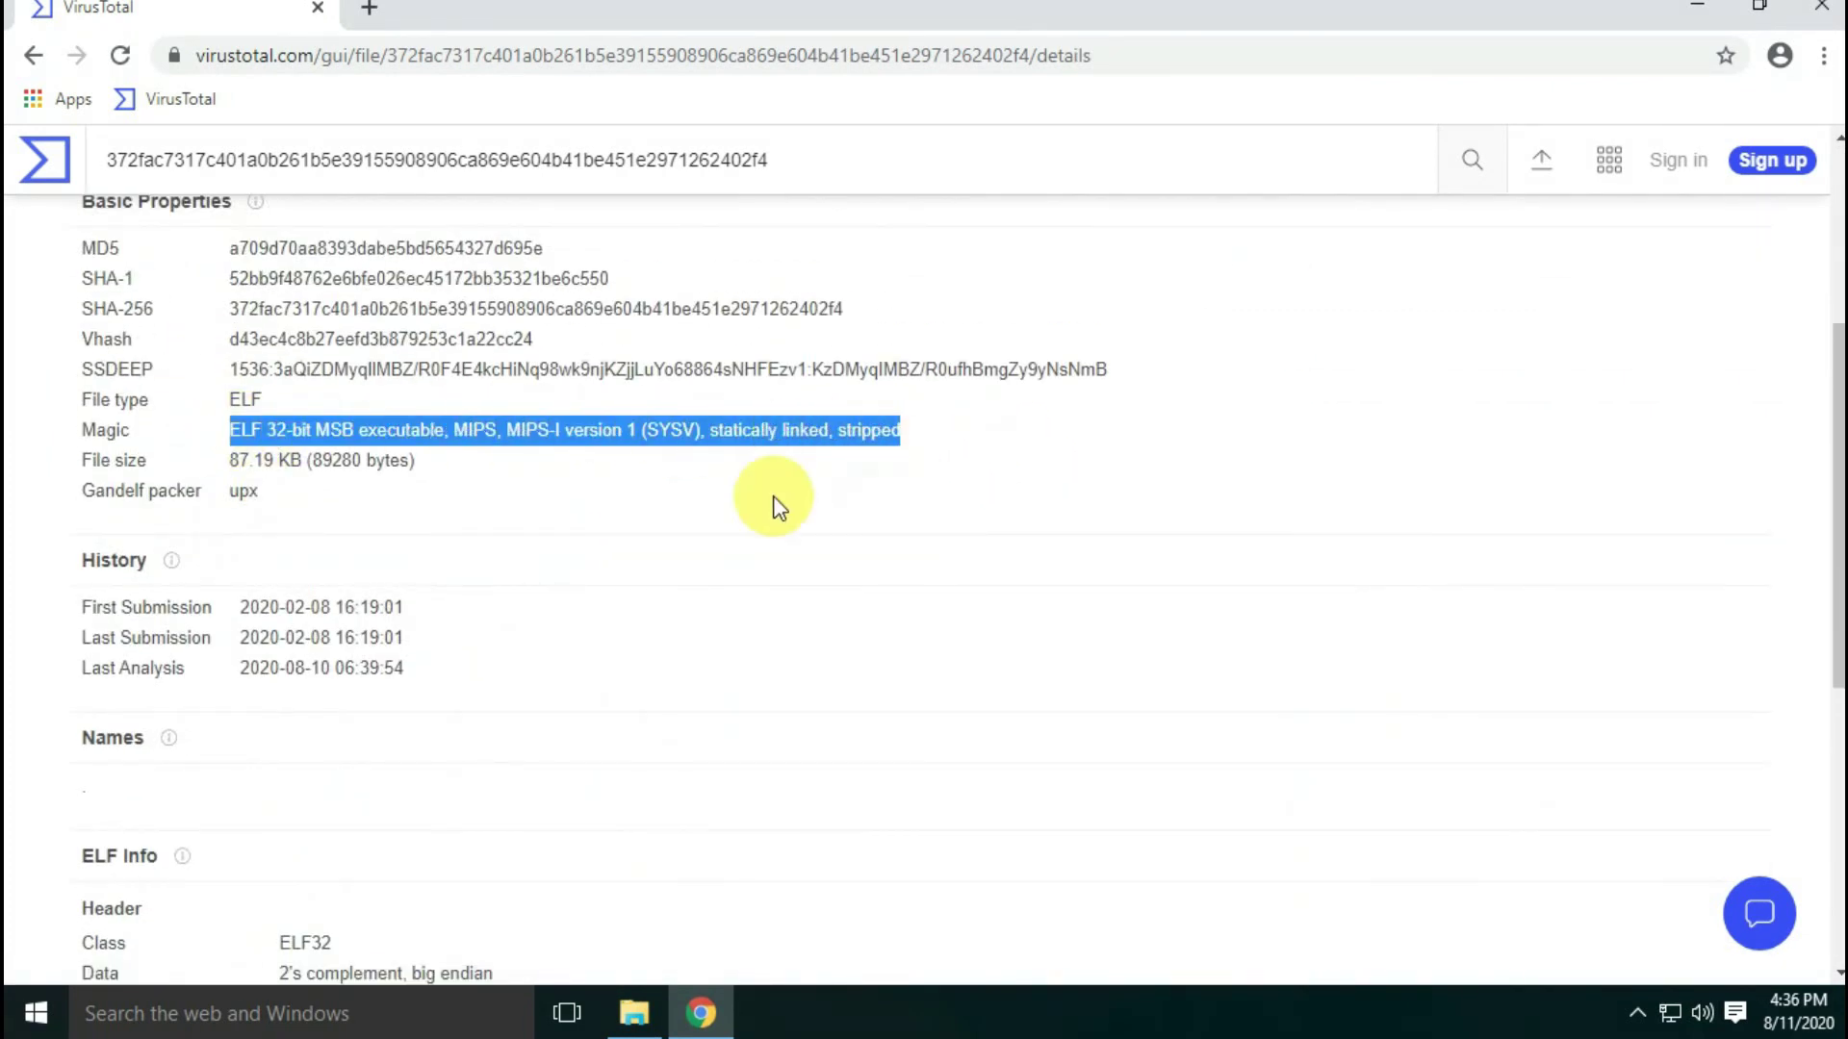
Examine which engines flag the 372fac73… ELF sample, including Ad-Aware, BitDefender and Emsisoft.
scroll(747, 590, up, 4)
click(183, 573)
triple_click(101, 486)
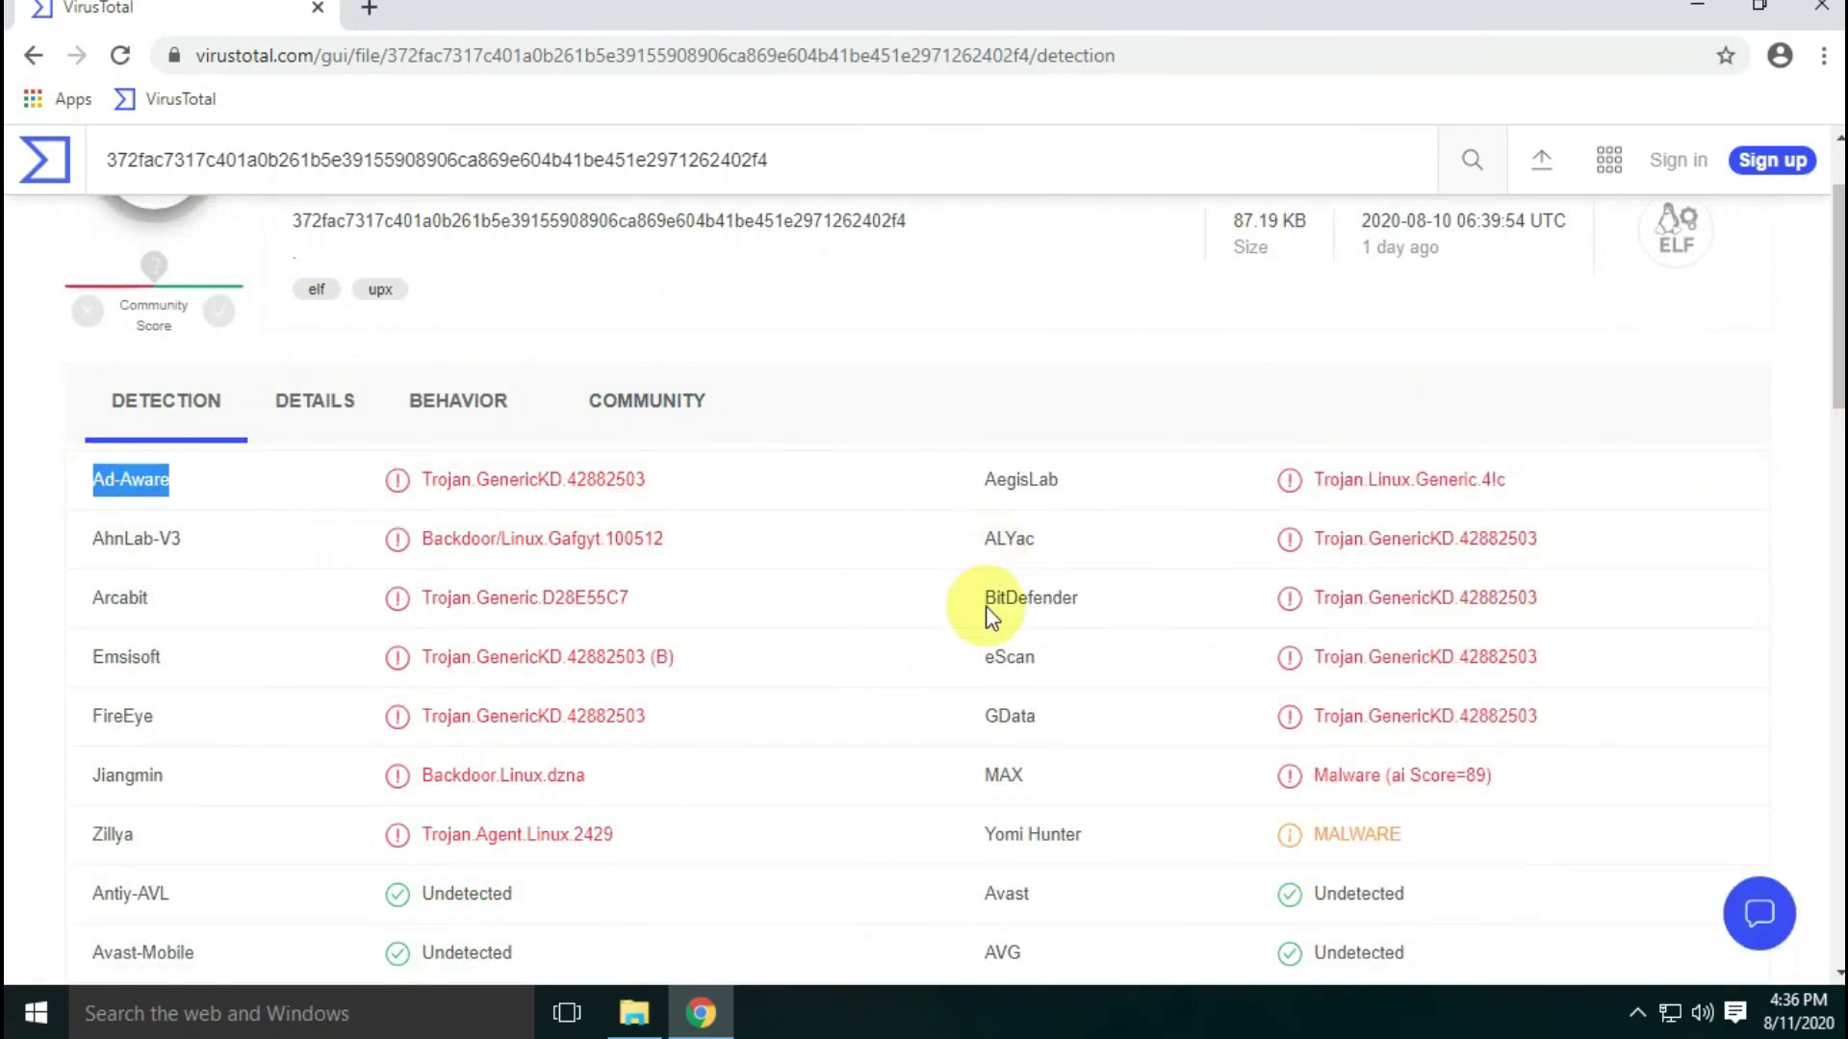
triple_click(992, 616)
triple_click(125, 656)
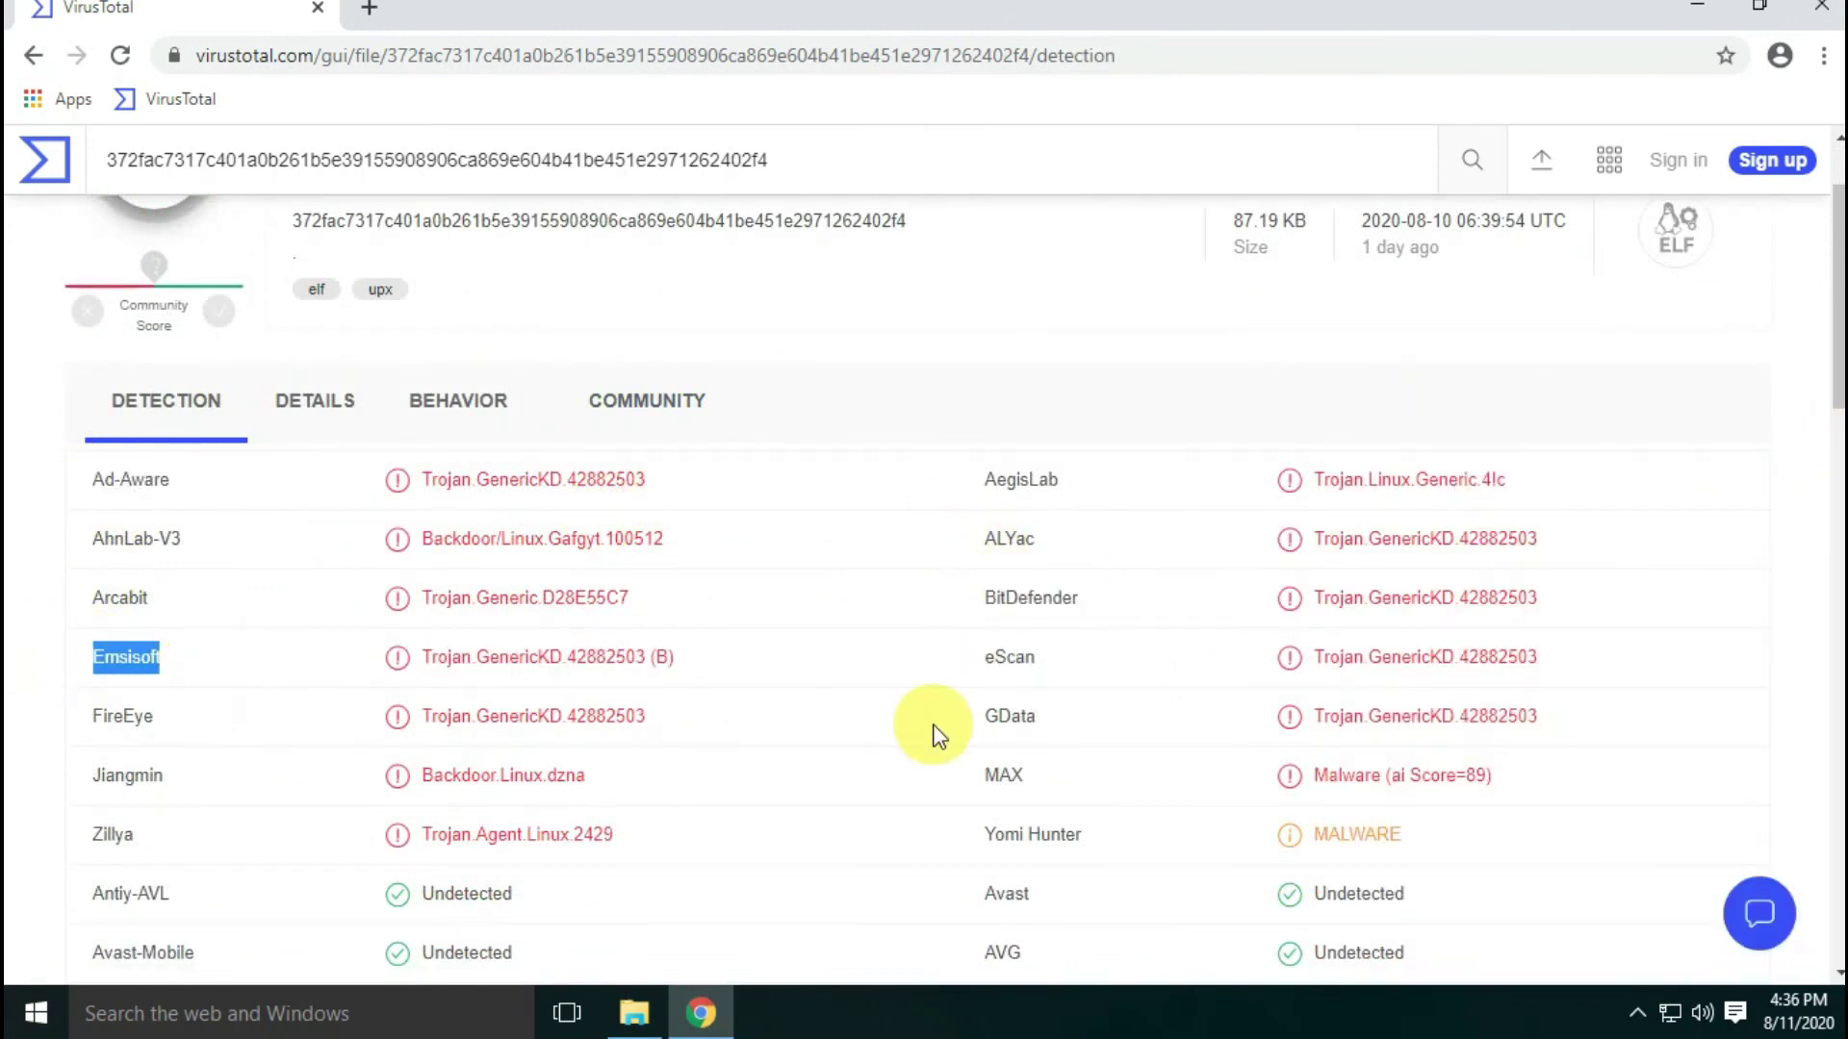
scroll(198, 694, down, 2)
scroll(196, 693, up, 4)
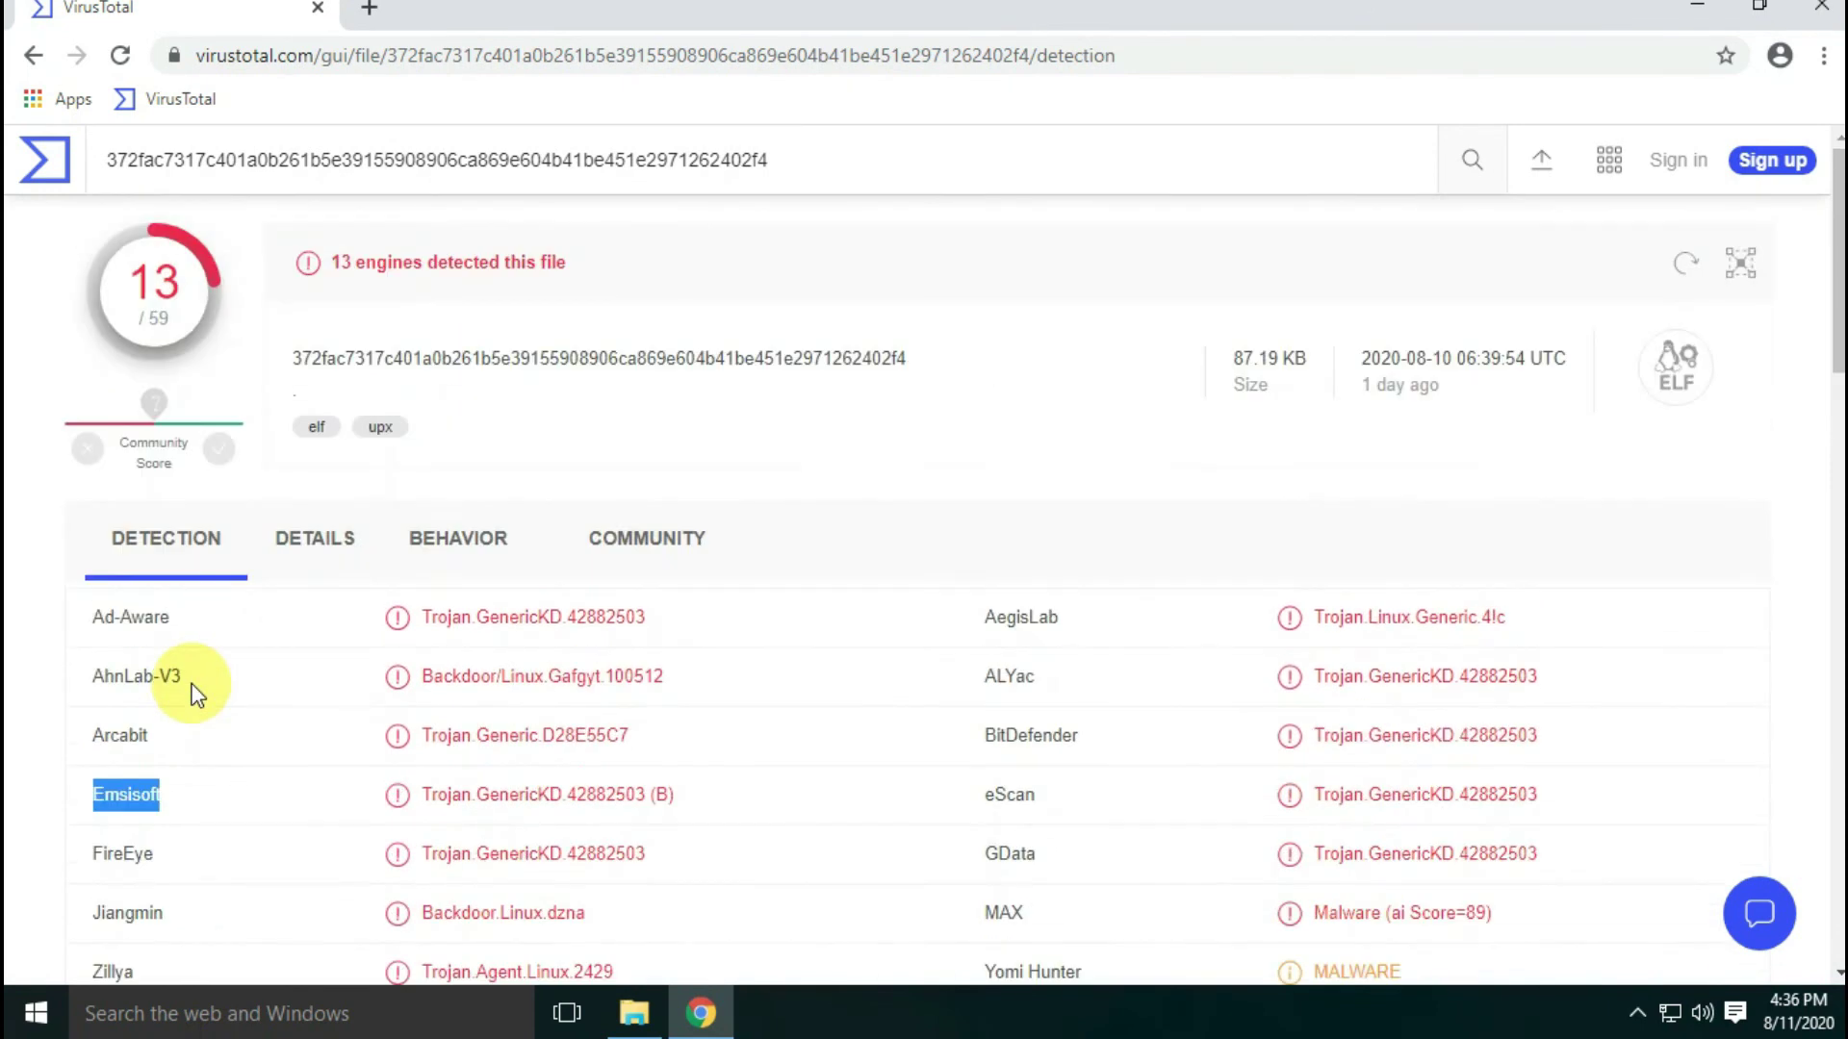
Submit the 9e3ac866… ISO file from the 11-8-20 folder to VirusTotal.
click(34, 56)
click(634, 1013)
drag(1251, 822, 326, 564)
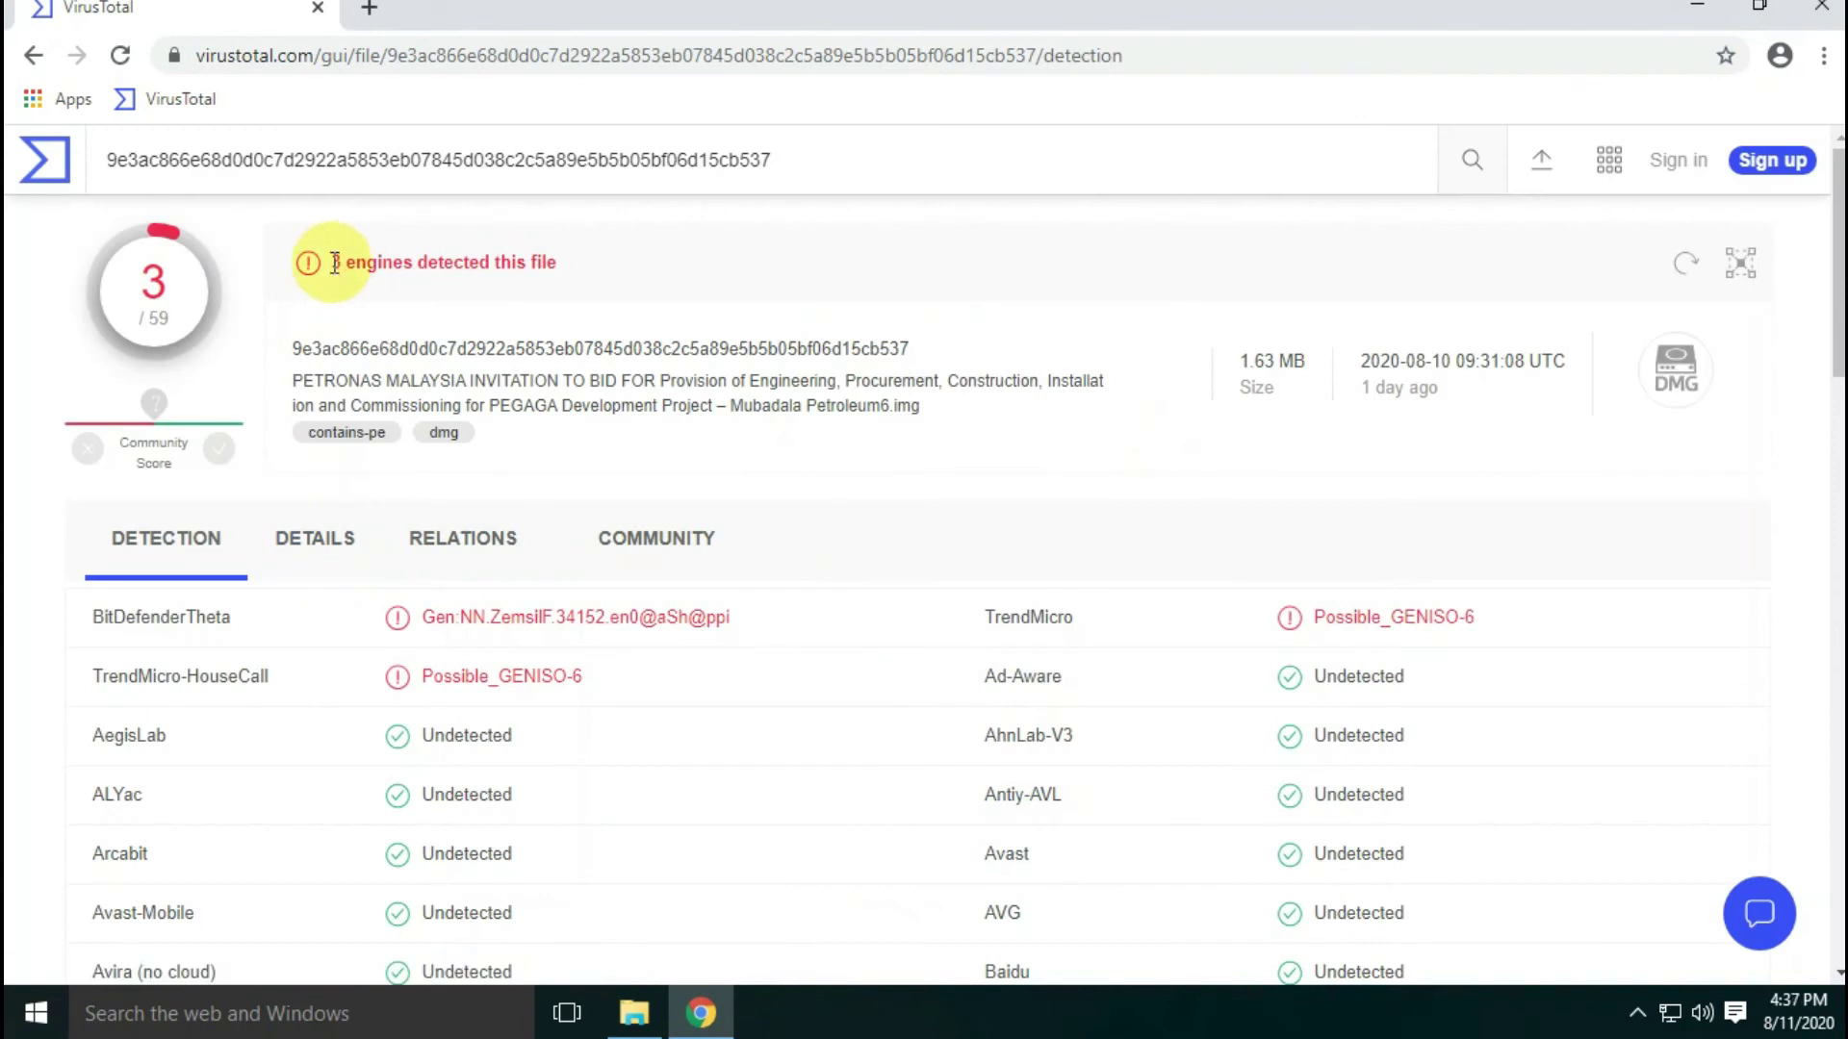
Examine the ISO sample's basic properties, highlighting its file type and Magic description.
click(305, 546)
scroll(305, 546, down, 4)
drag(181, 400, 354, 401)
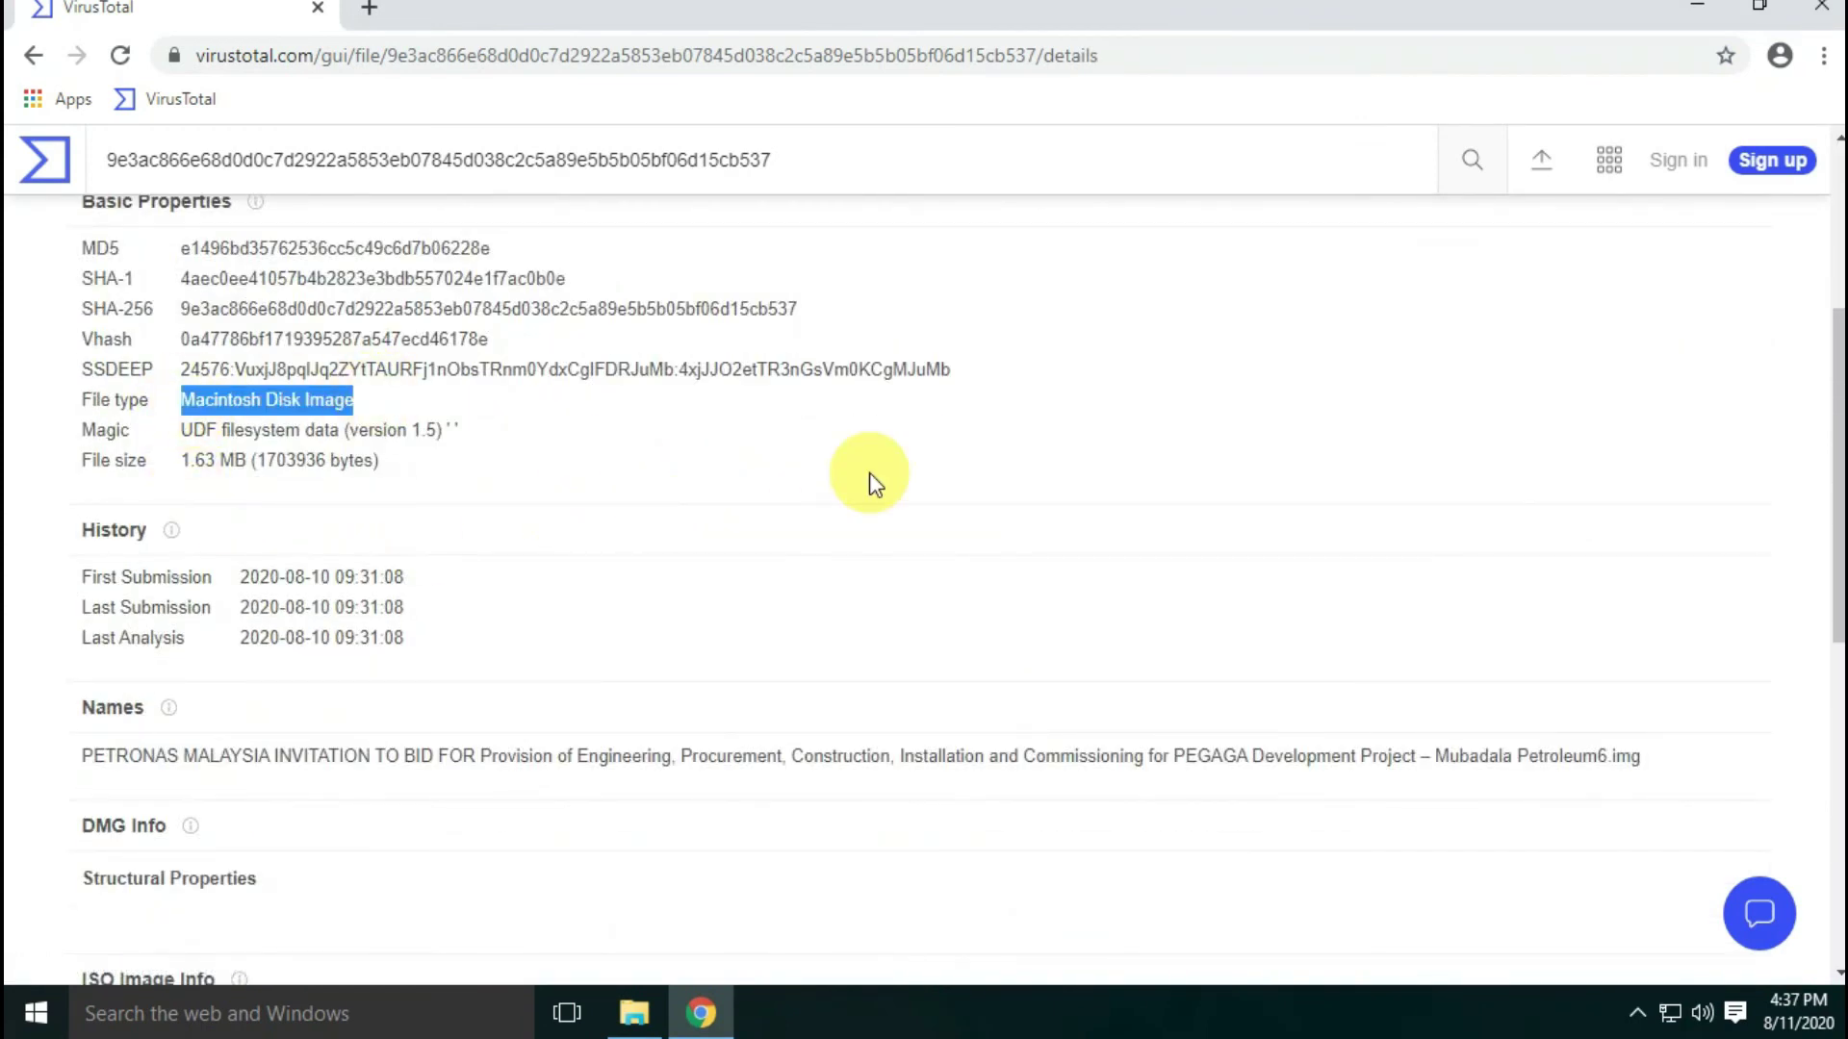
drag(173, 430, 459, 431)
Return to the VirusTotal upload page, submit the 9e3ac866… ISO file again and check its detection summary.
click(44, 159)
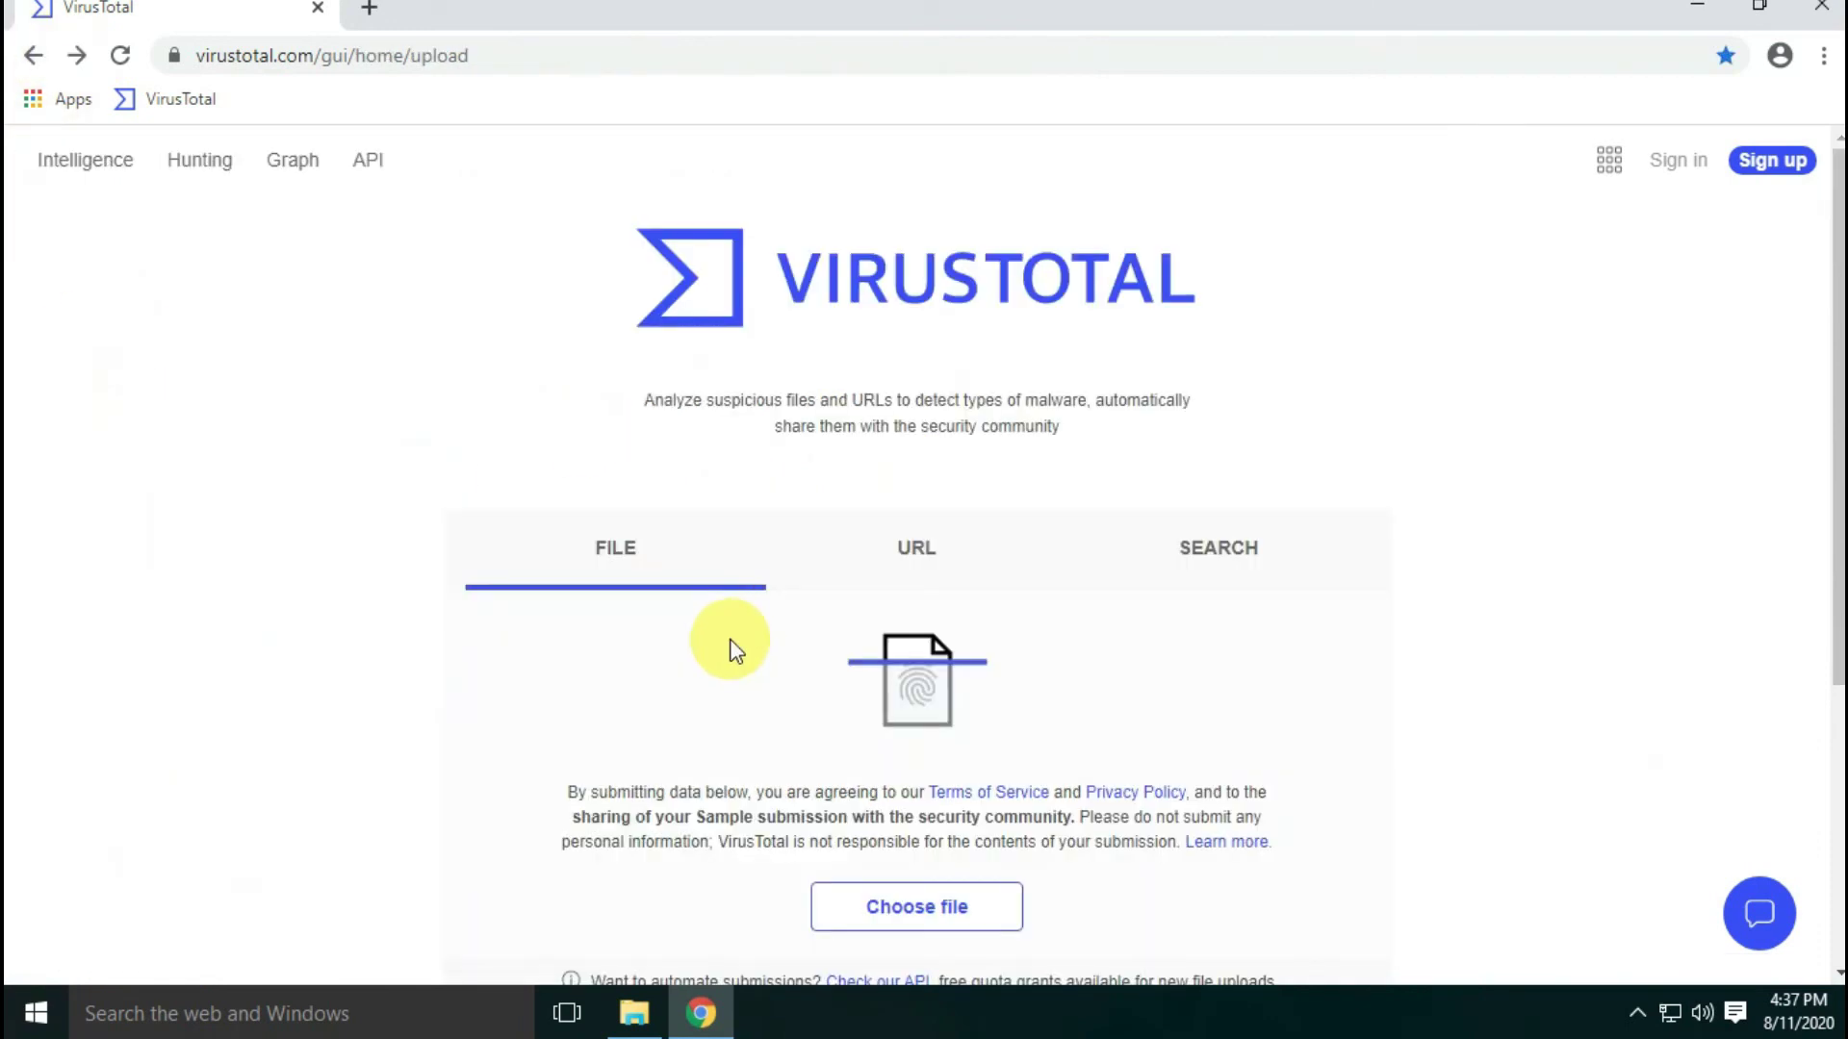
click(634, 1013)
drag(720, 1032, 429, 648)
drag(331, 262, 1694, 352)
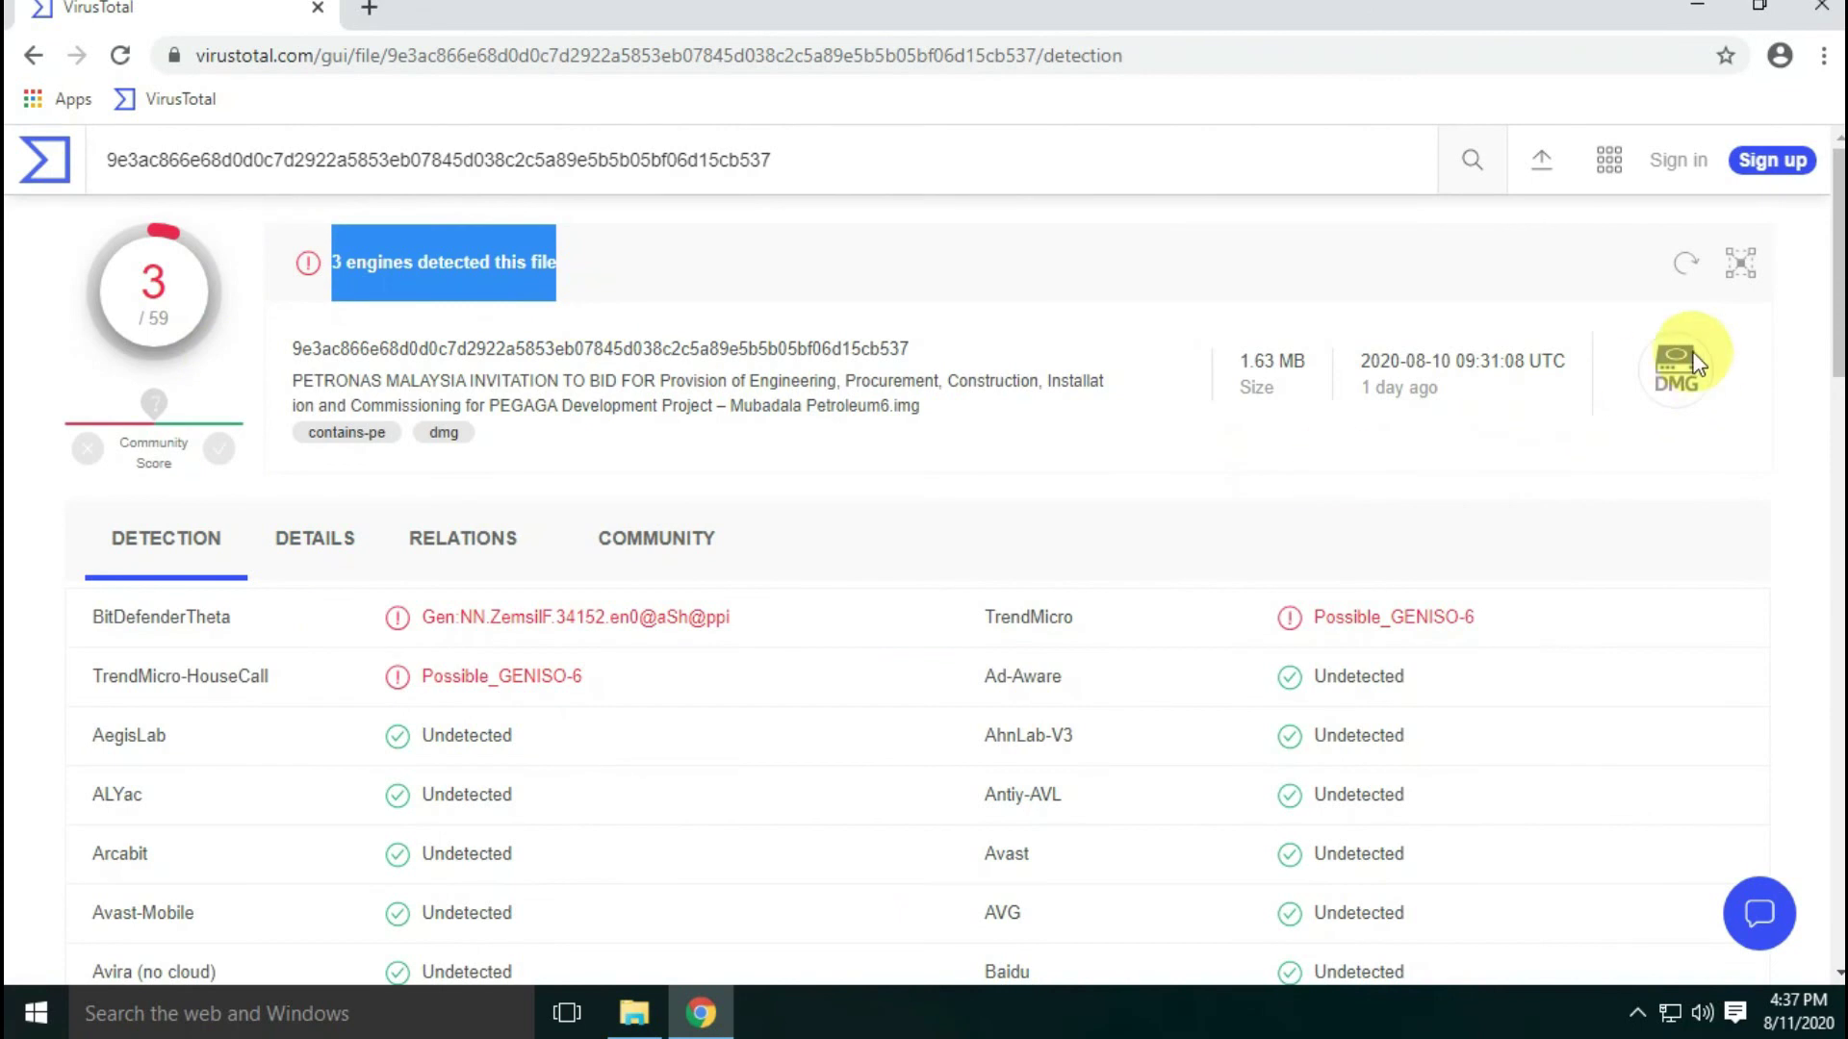
Recheck the ISO sample's file type in its details and return to the detection results.
click(309, 540)
scroll(309, 540, down, 3)
drag(179, 537, 377, 539)
click(166, 262)
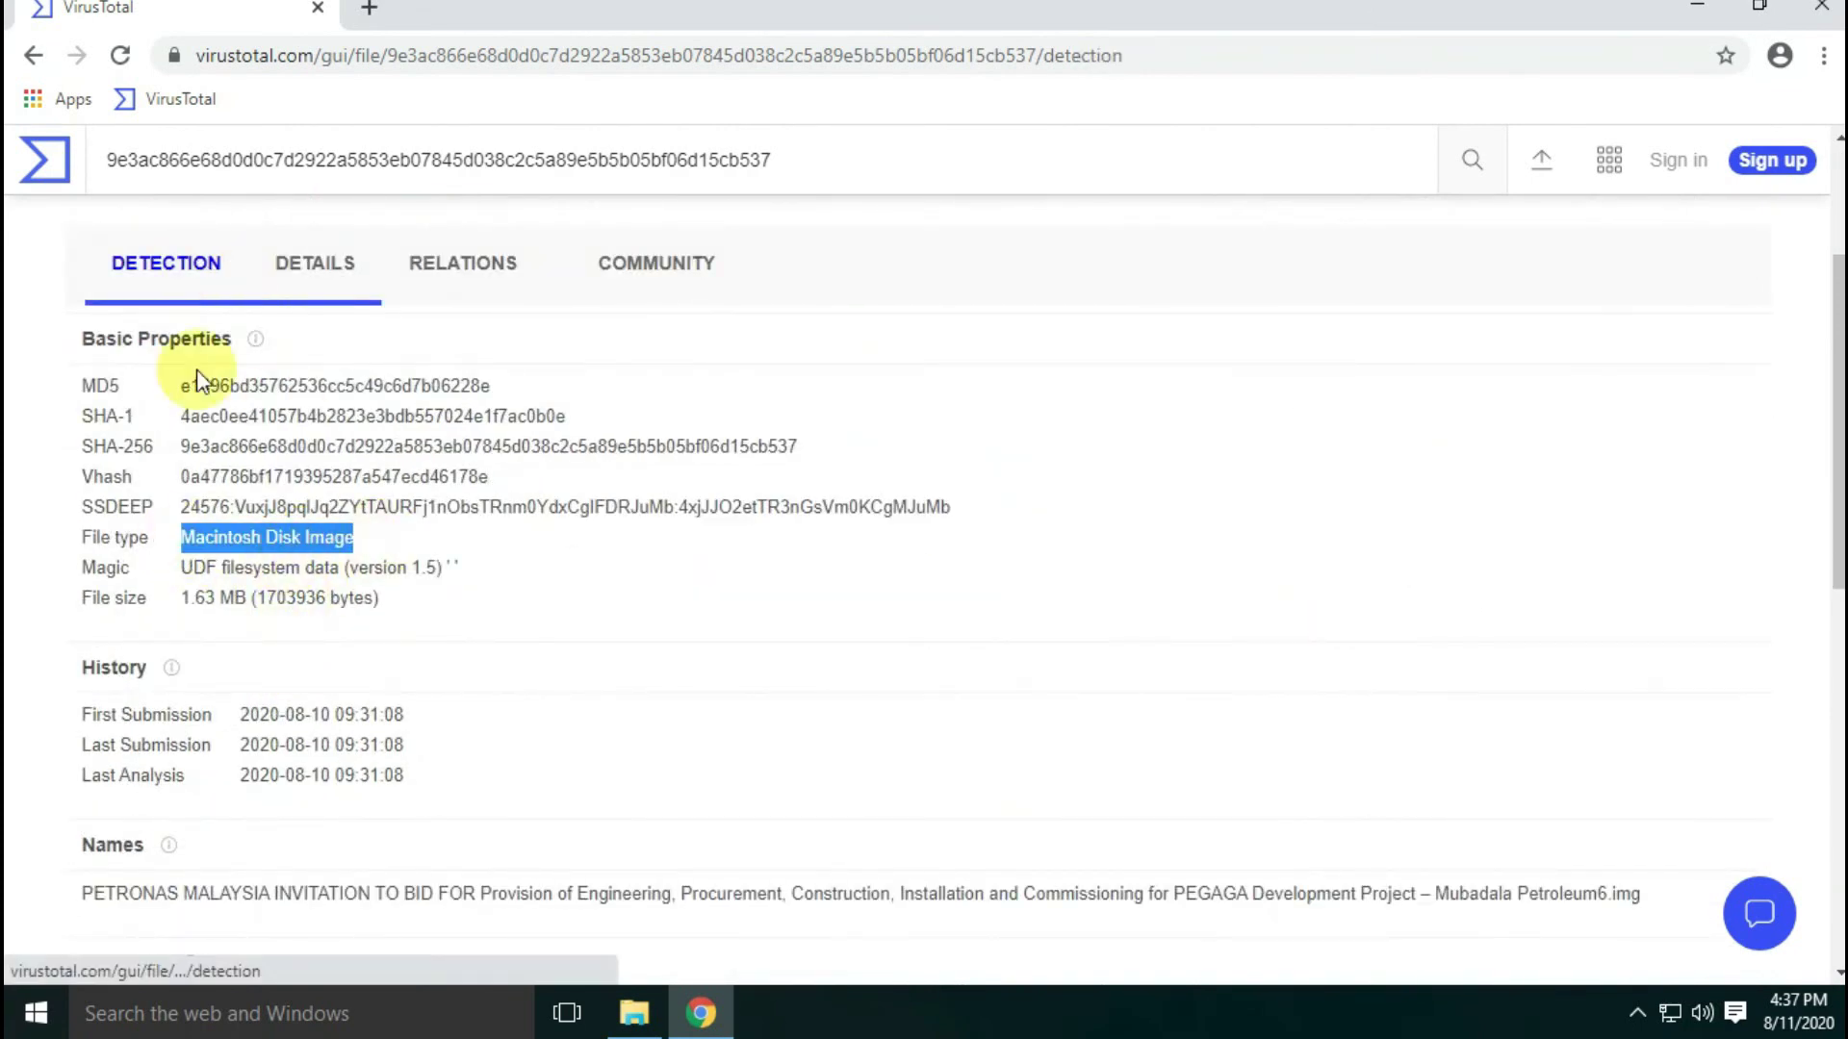
Examine which engines flag or miss the ISO sample, including BitDefenderTheta, Ad-Aware and TrendMicro-HouseCall.
double_click(107, 621)
drag(980, 677, 1105, 689)
drag(93, 676, 273, 674)
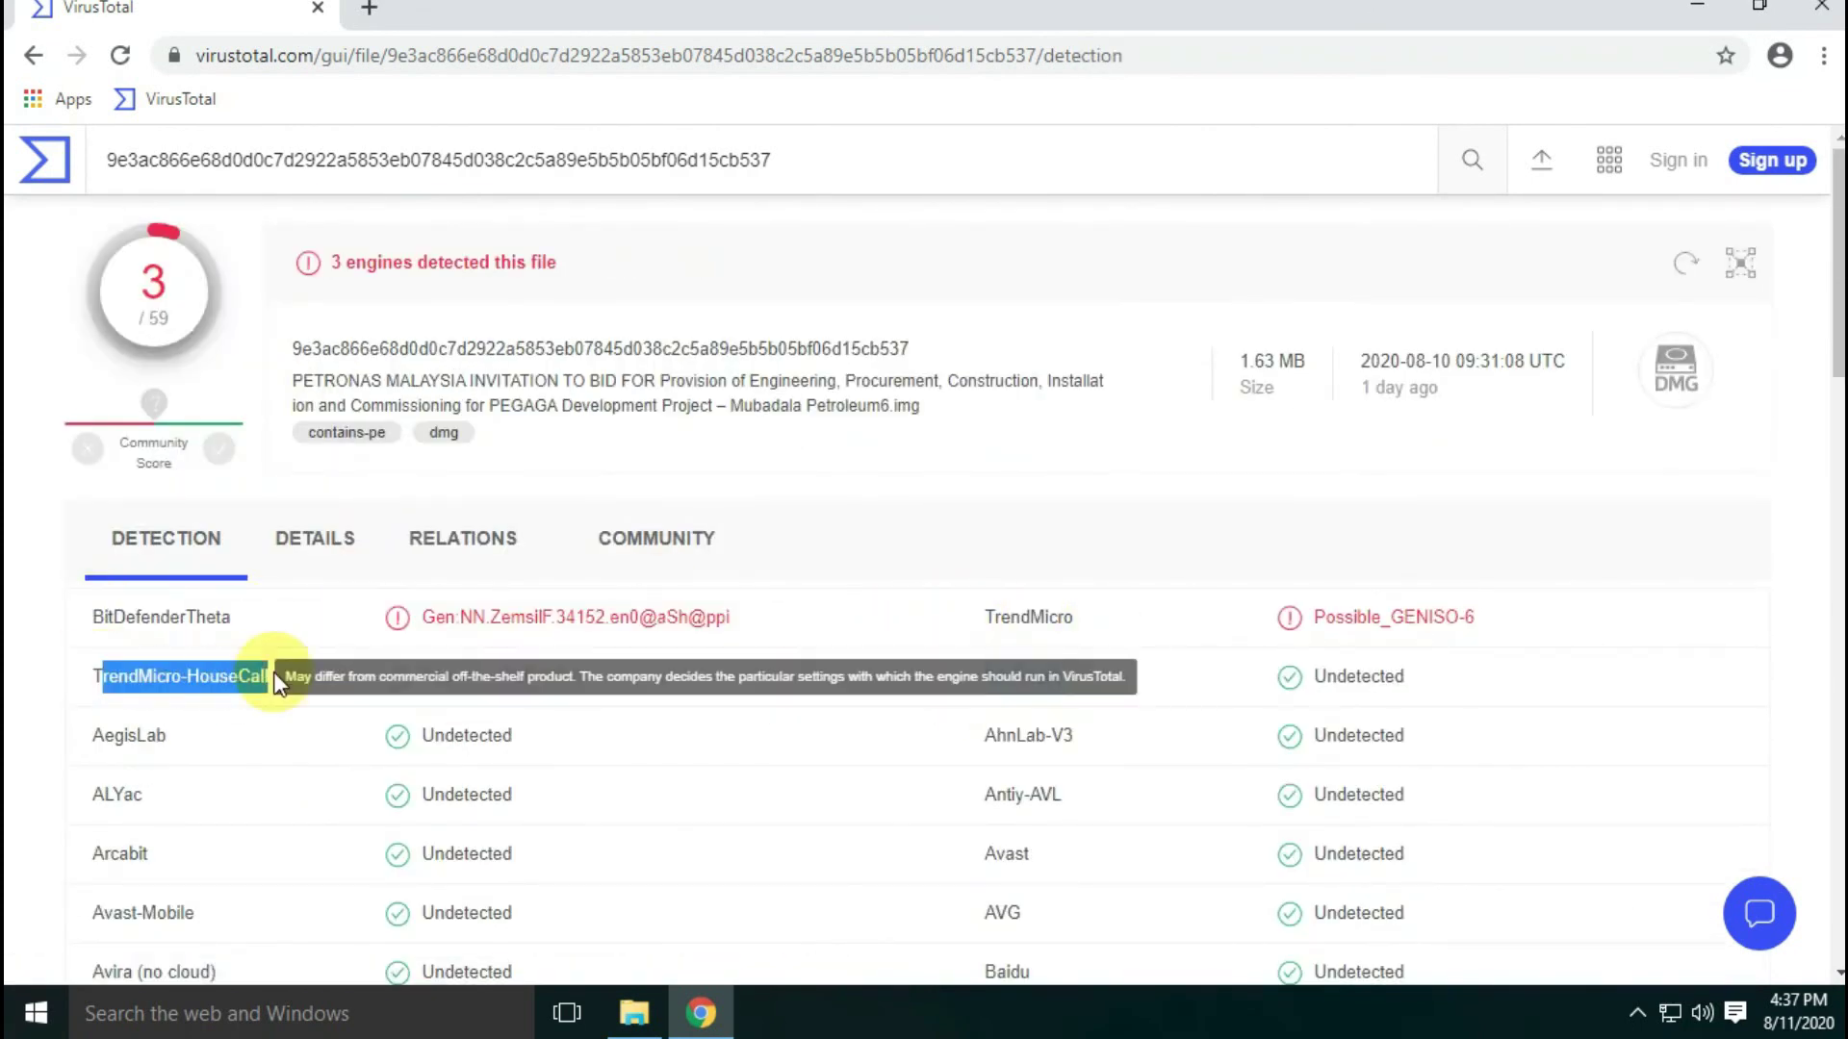
scroll(360, 731, down, 12)
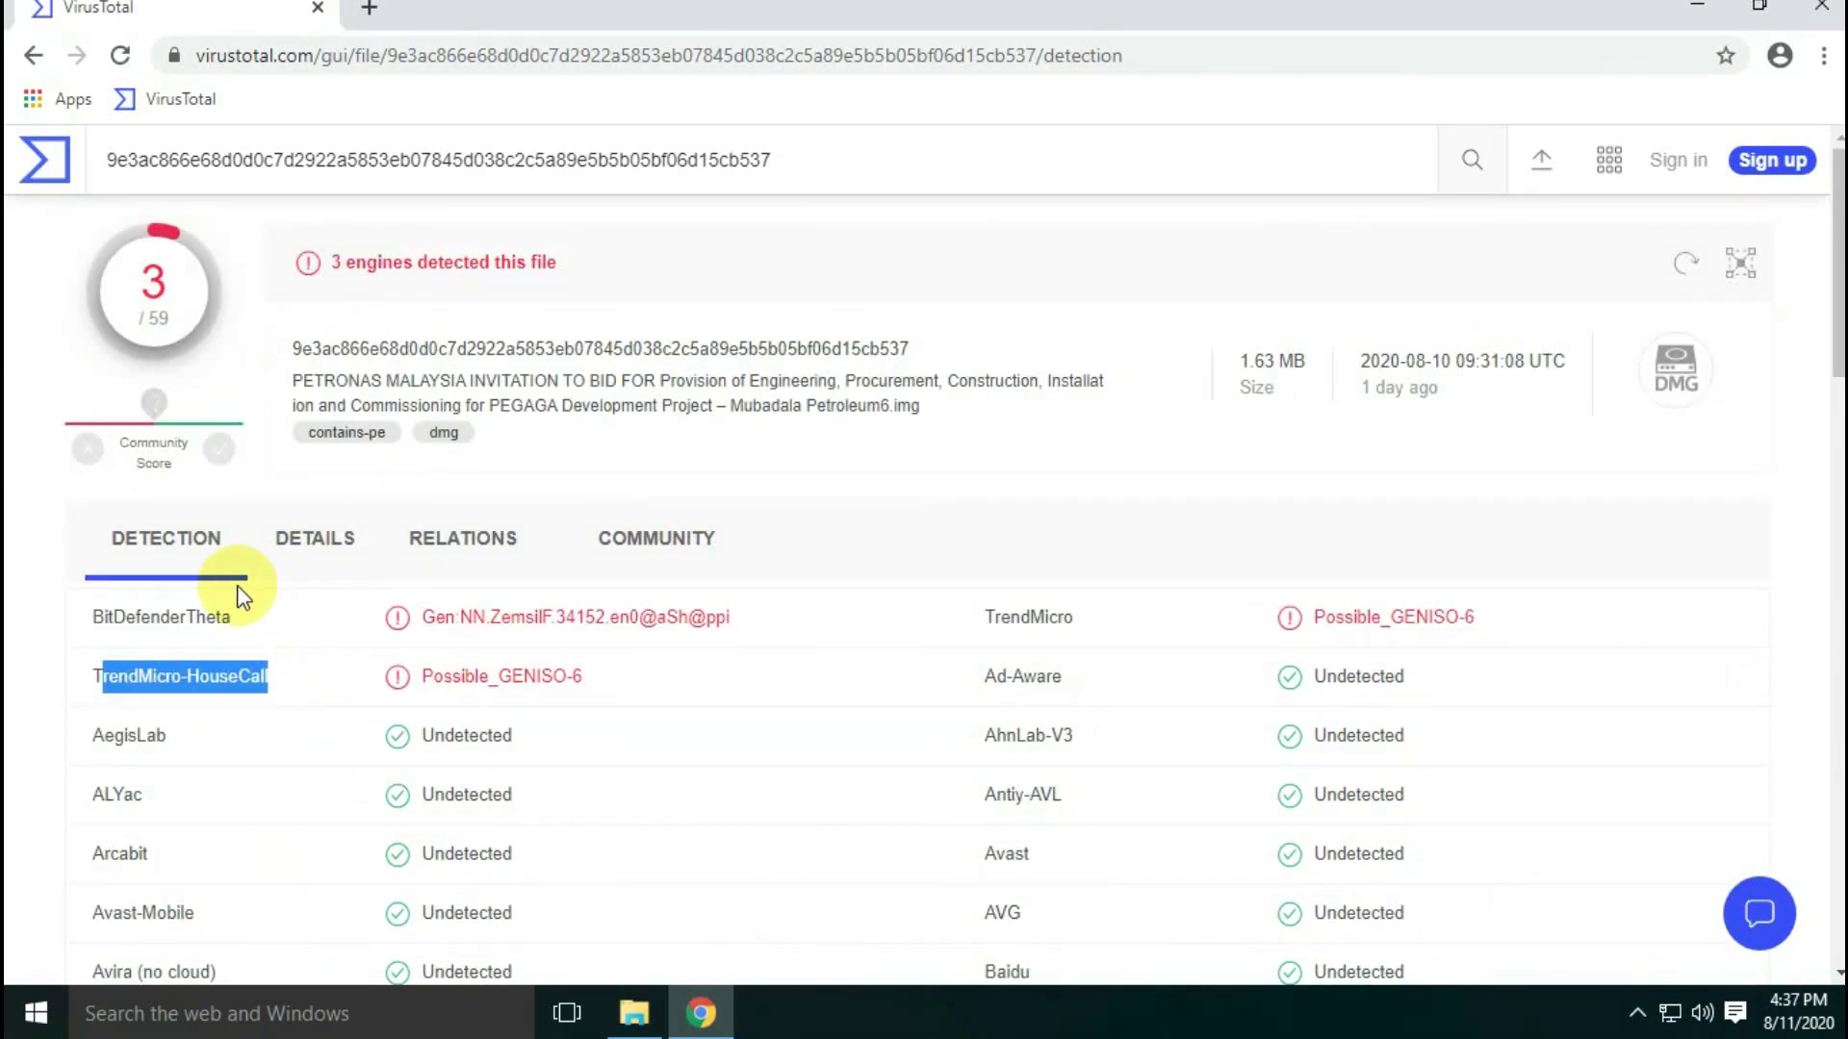
Submit the 3b528c8f… XLSX file from the 11-8-20 folder to VirusTotal and check its detection summary.
click(634, 1012)
drag(1001, 908, 337, 394)
drag(314, 259, 751, 276)
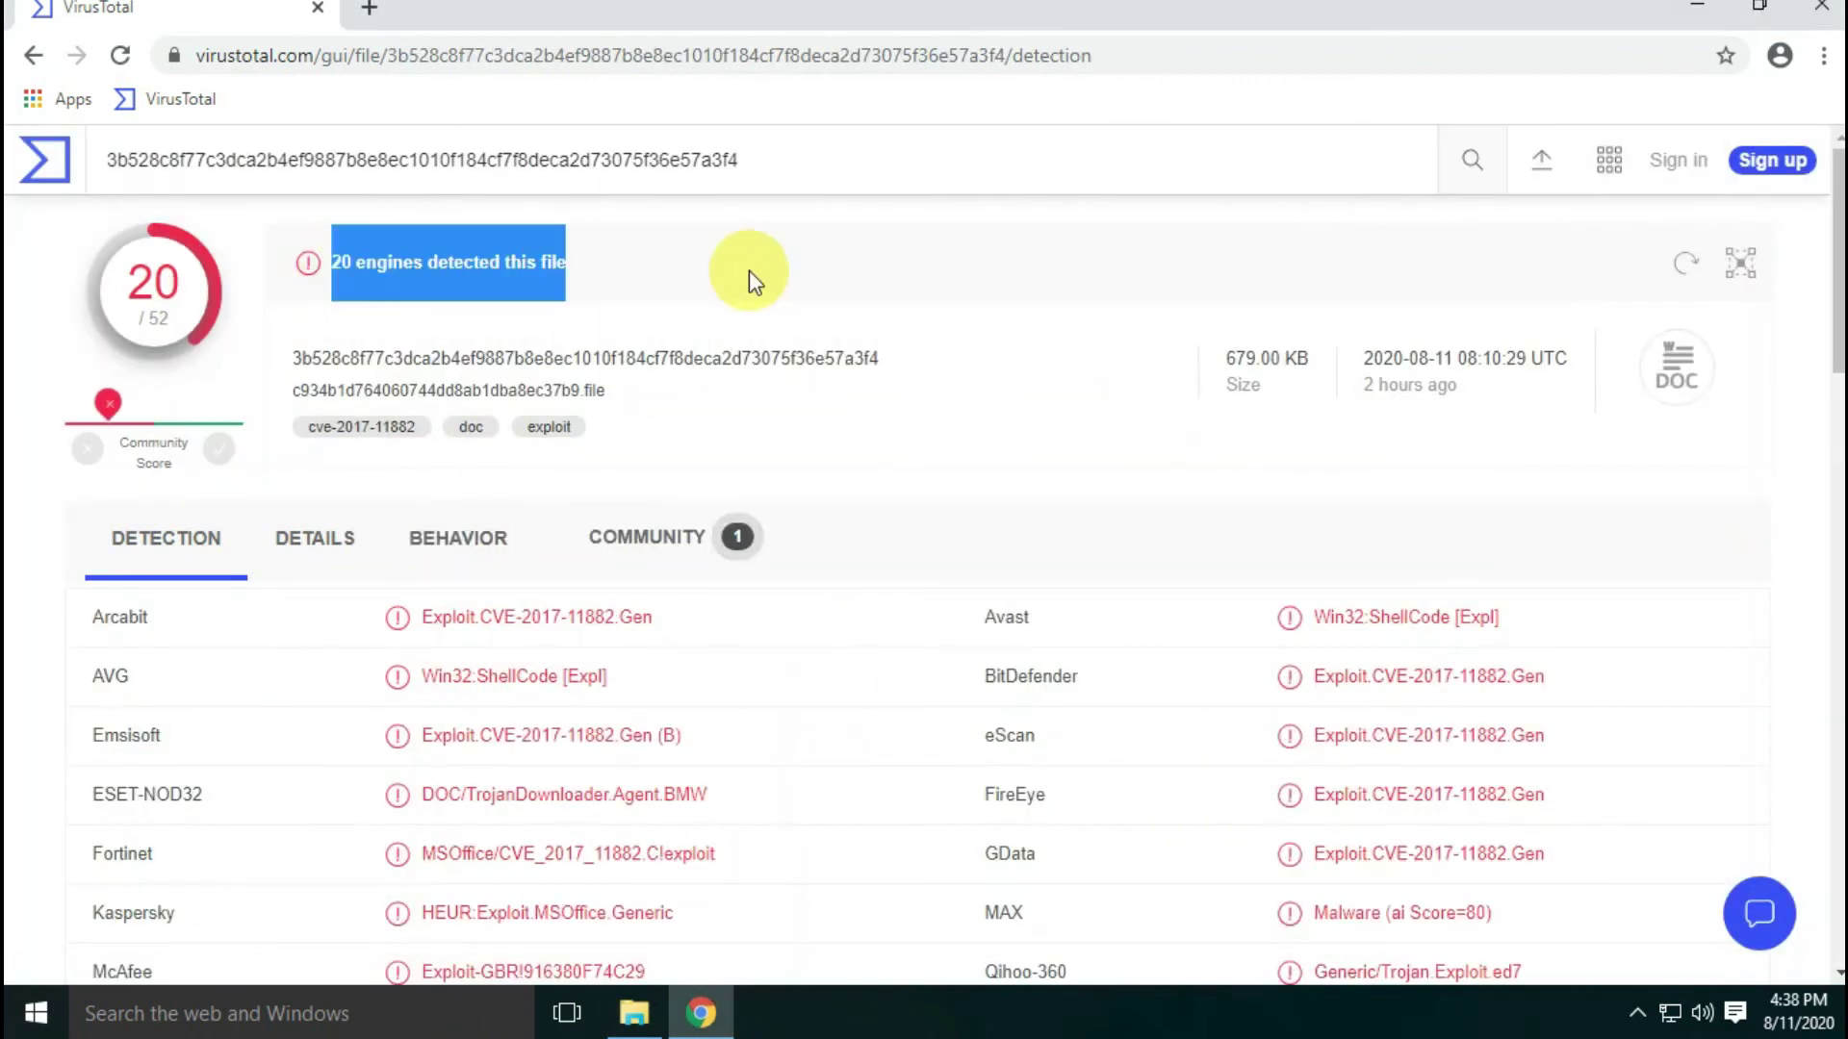
Examine which engines flag the XLSX sample, from Arcabit, Avast and Emsisoft down to Qihoo-360, Sophos AV and Tencent.
drag(77, 620, 152, 619)
drag(983, 619, 1032, 619)
drag(90, 735, 152, 737)
drag(983, 795, 1041, 797)
drag(104, 912, 163, 915)
scroll(163, 914, down, 3)
drag(983, 697, 1062, 697)
drag(91, 757, 183, 756)
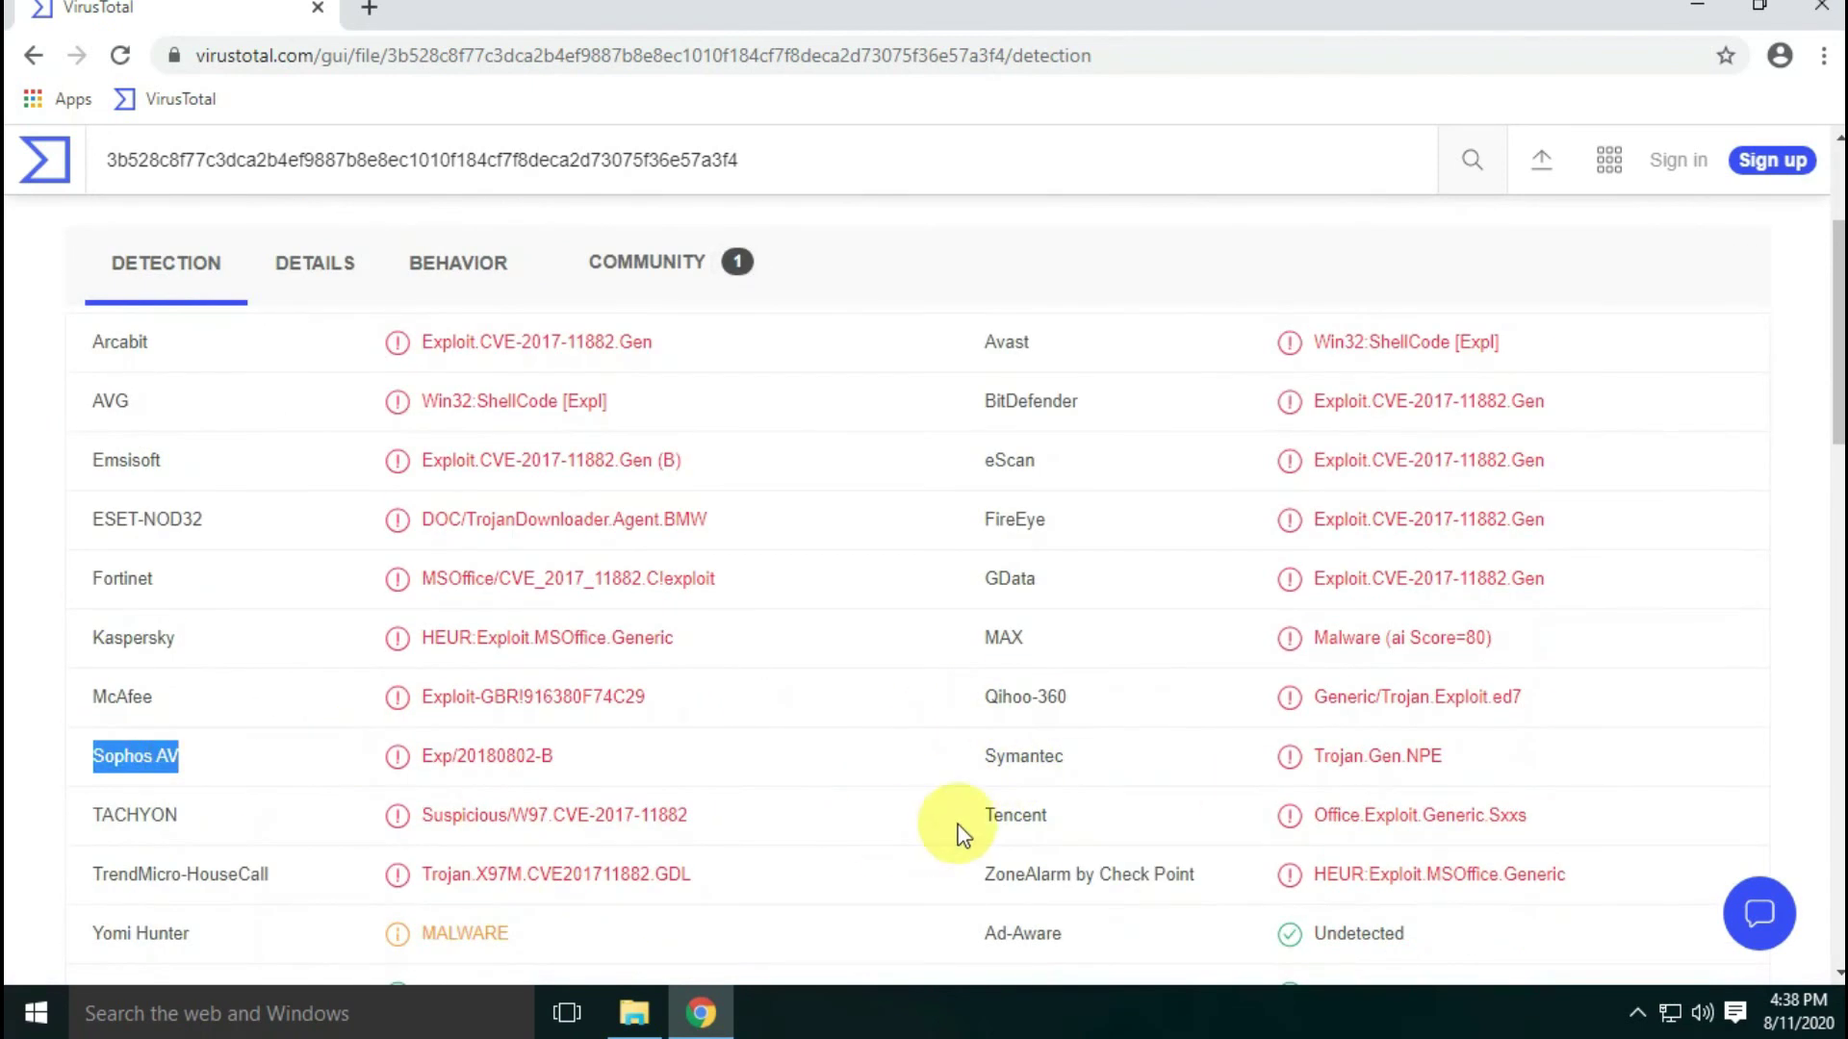
drag(983, 815, 1040, 815)
Check the XLSX sample's details and detection results, and close the browser.
scroll(202, 824, up, 3)
click(310, 539)
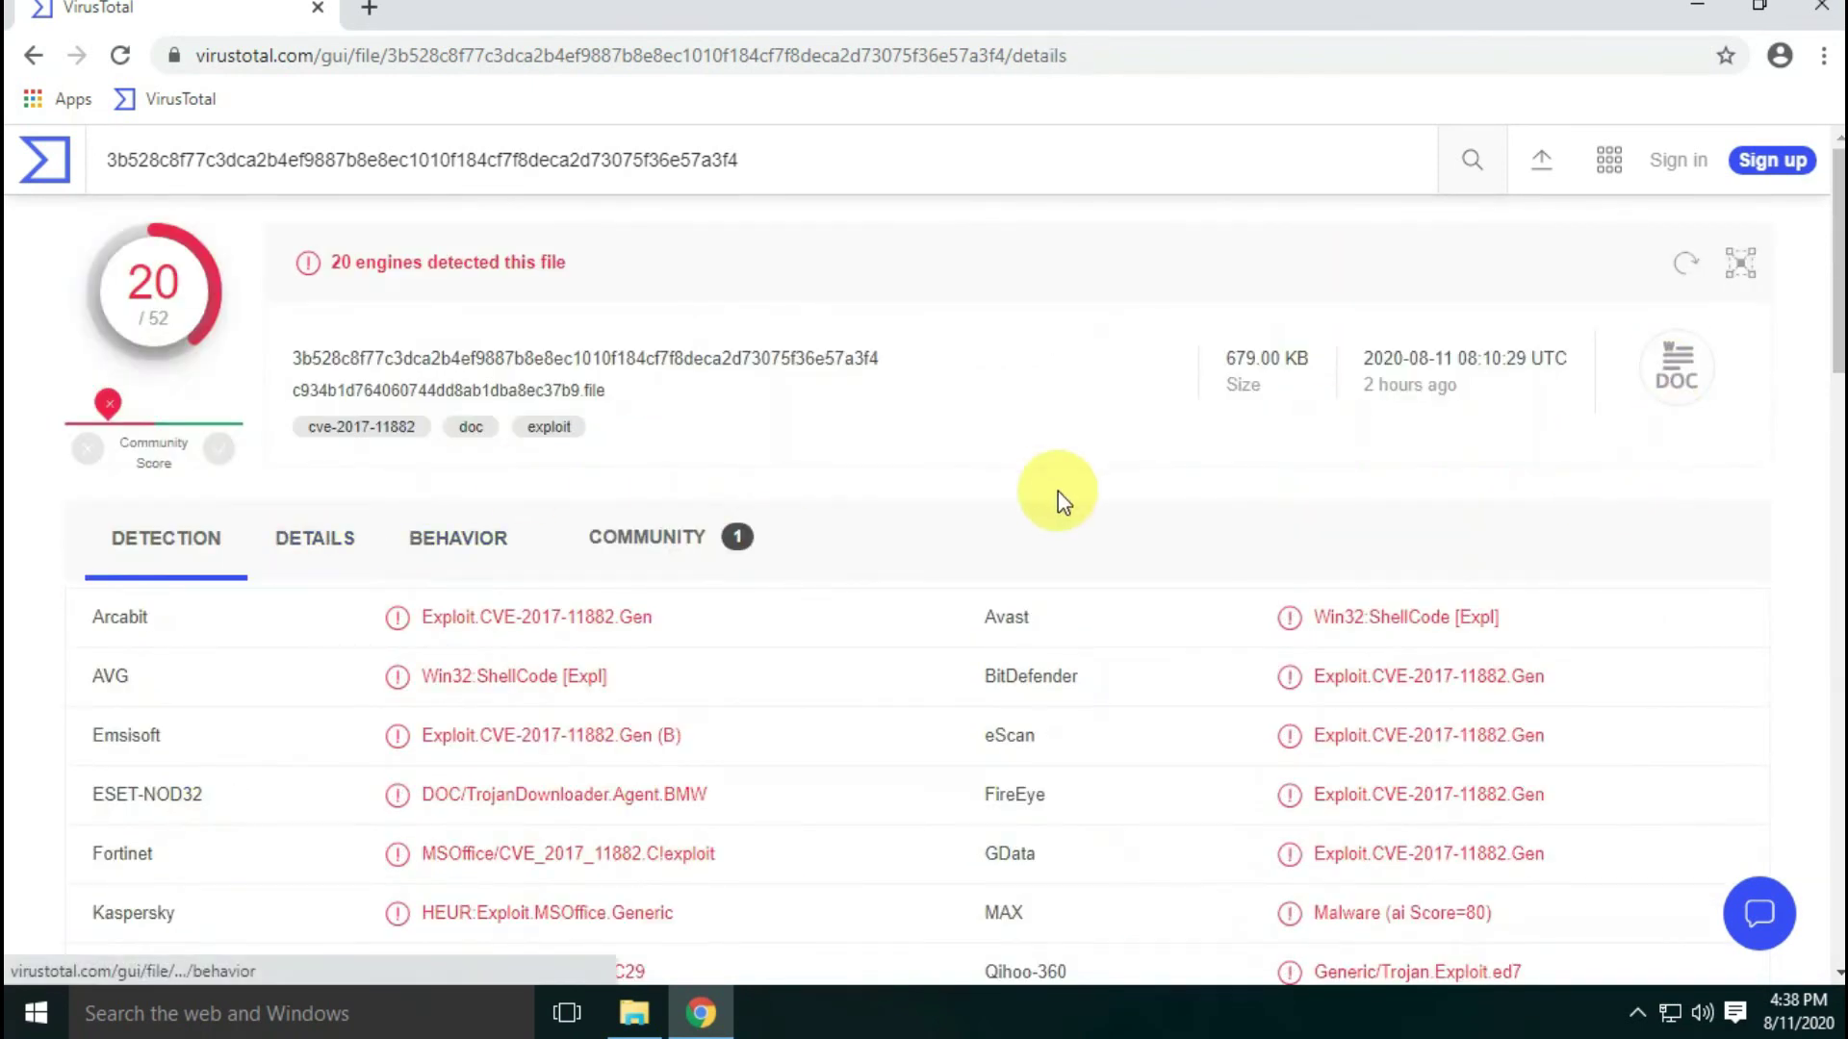
scroll(854, 474, up, 4)
click(158, 538)
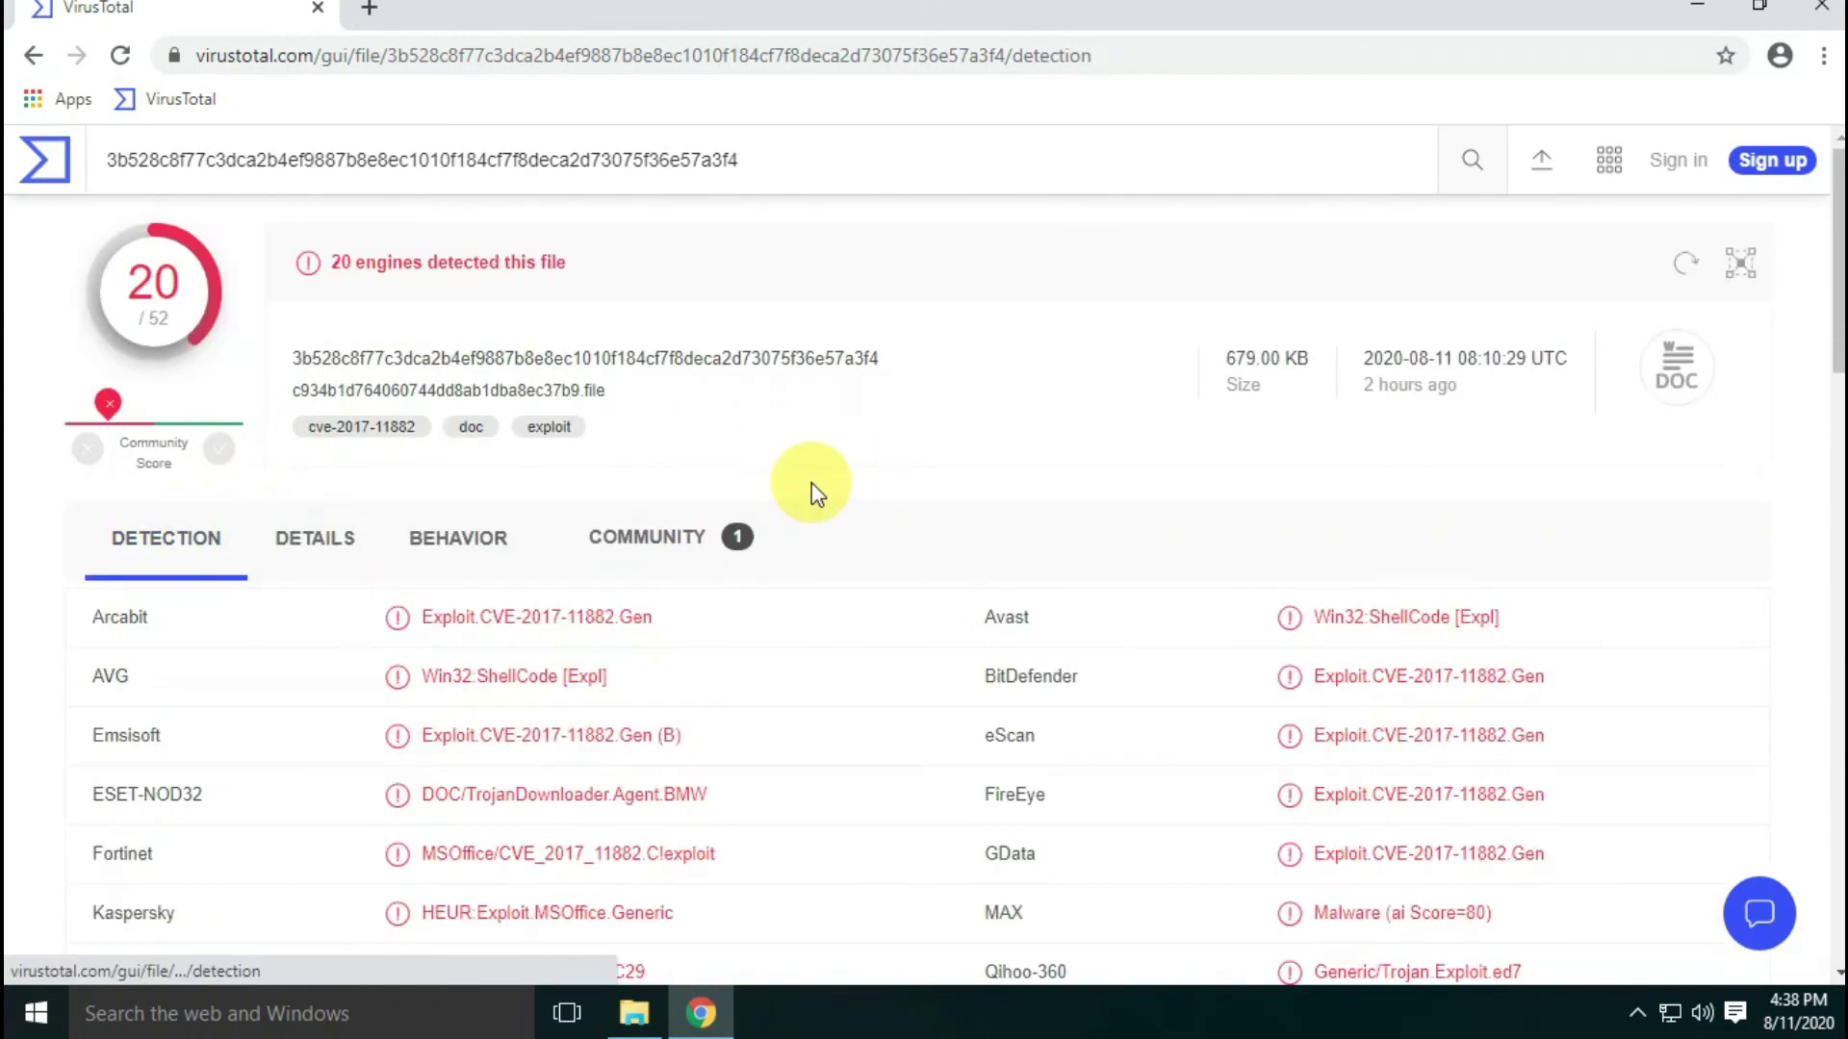
click(1822, 7)
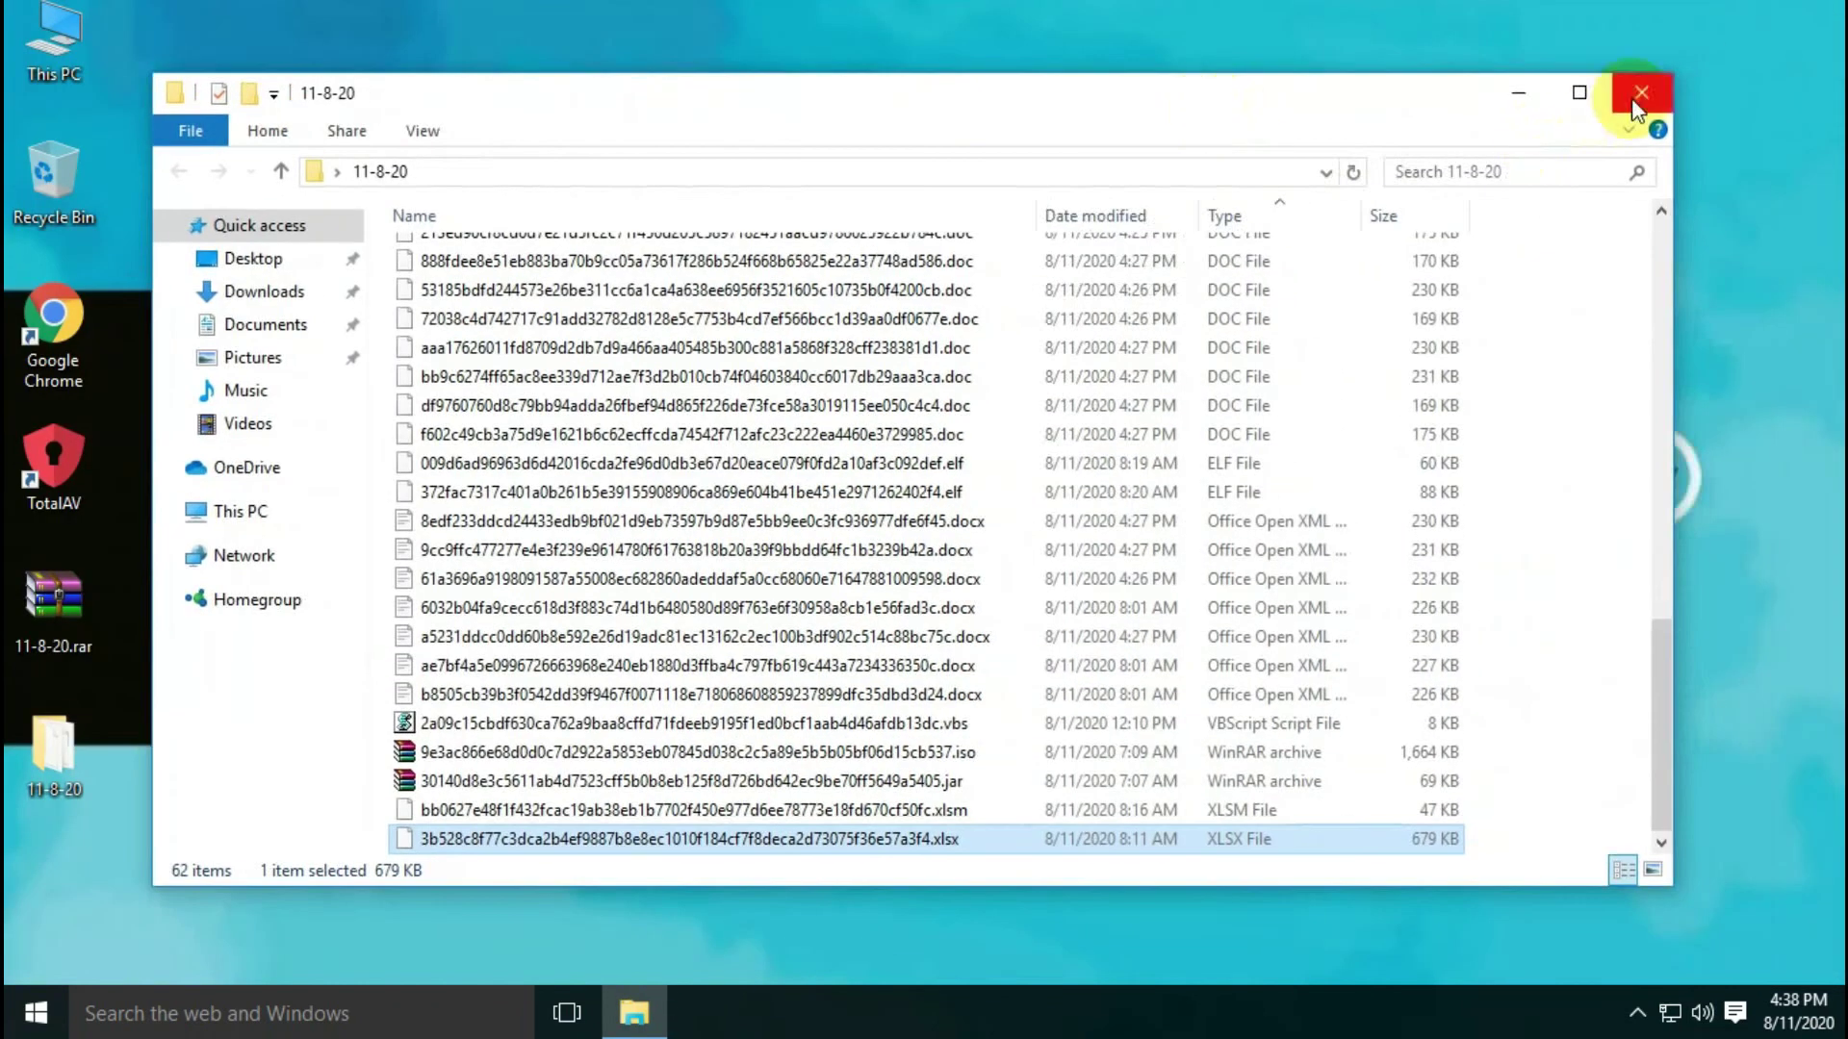